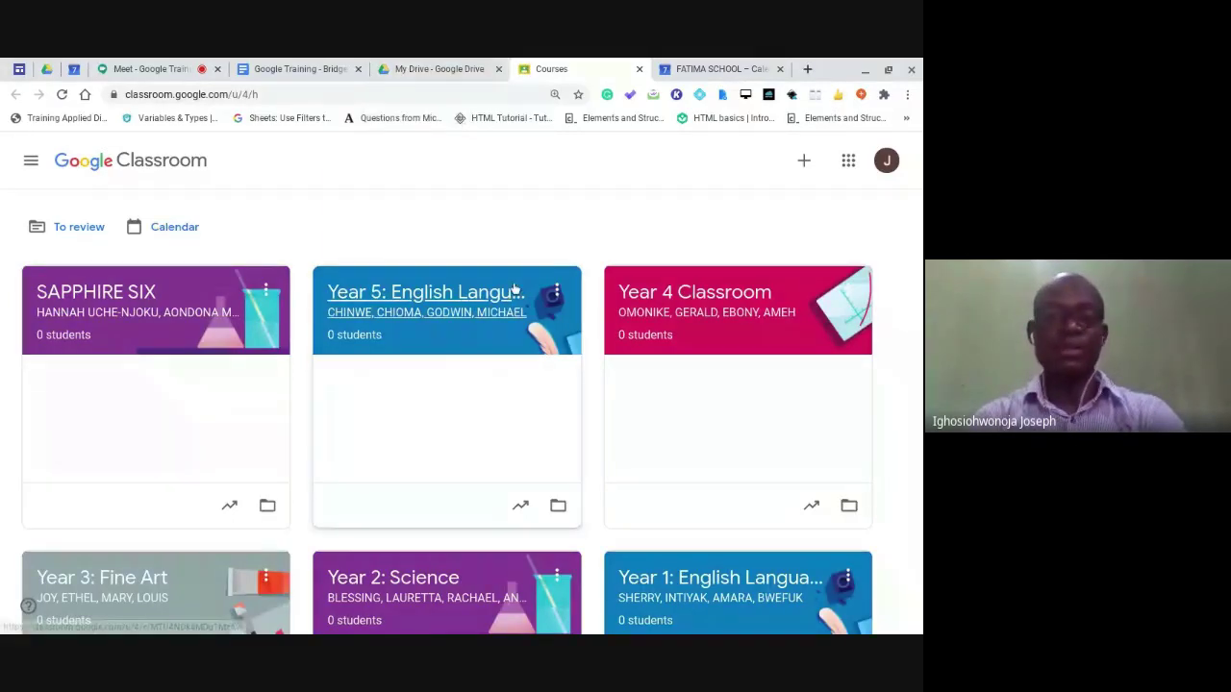
pyautogui.scroll(-3, 582, 368)
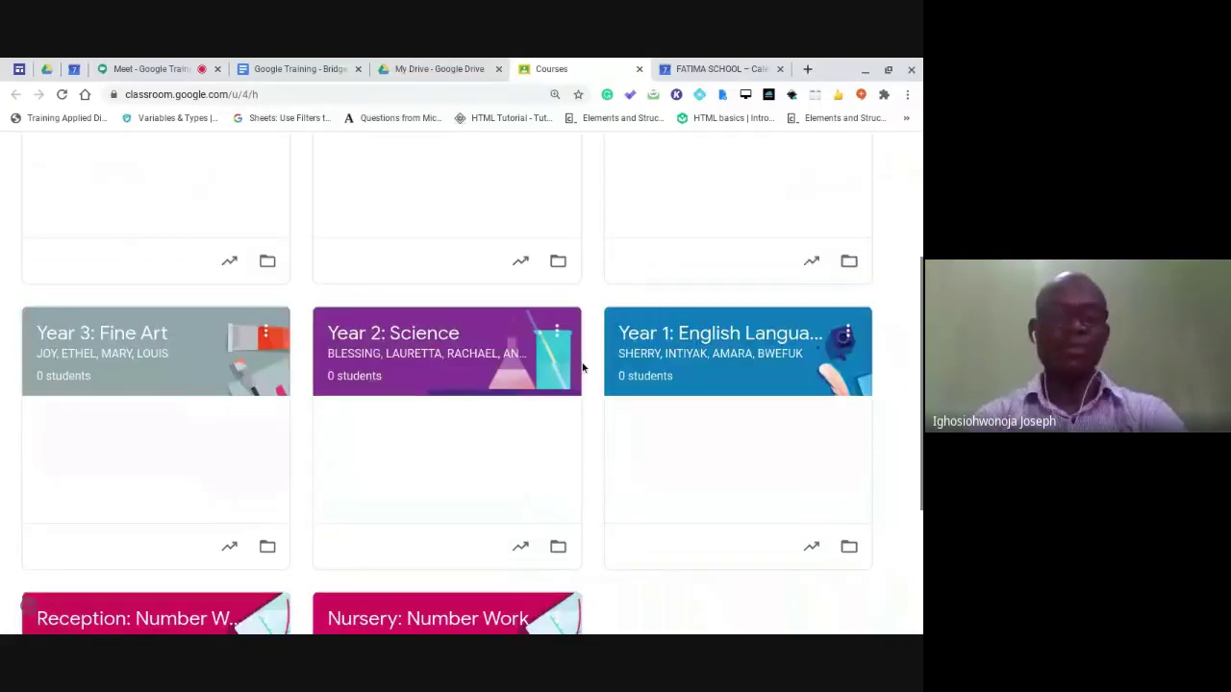
pyautogui.scroll(3, 581, 367)
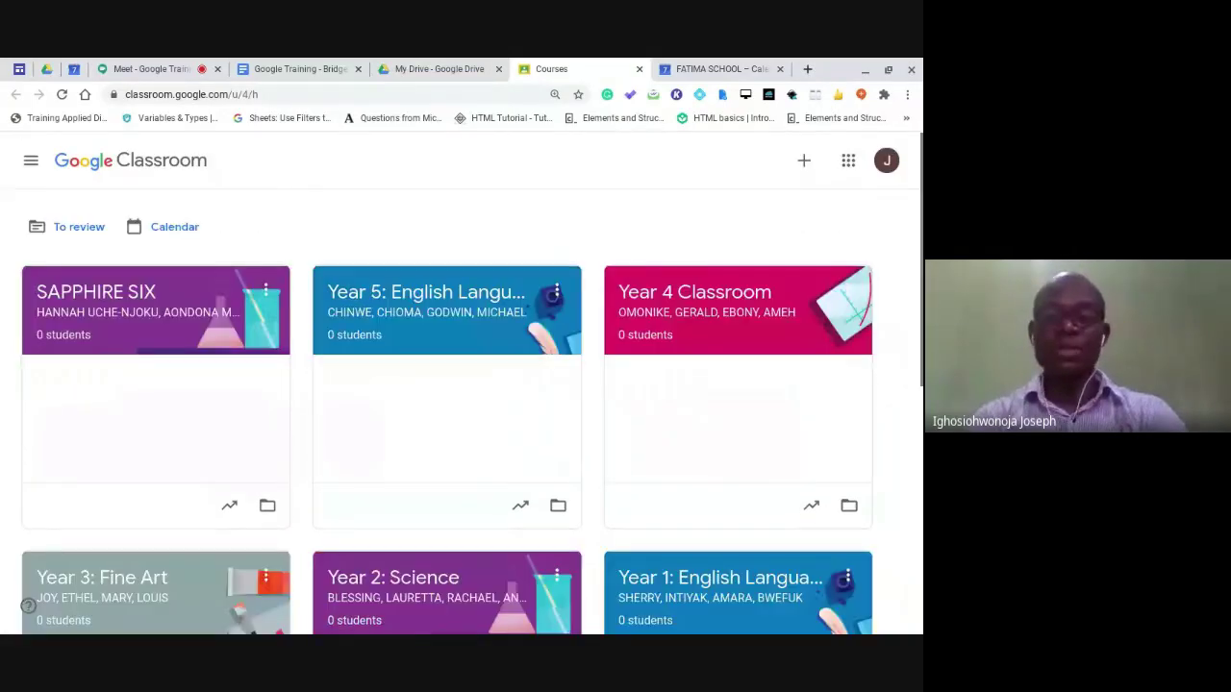
pyautogui.scroll(-3, 455, 333)
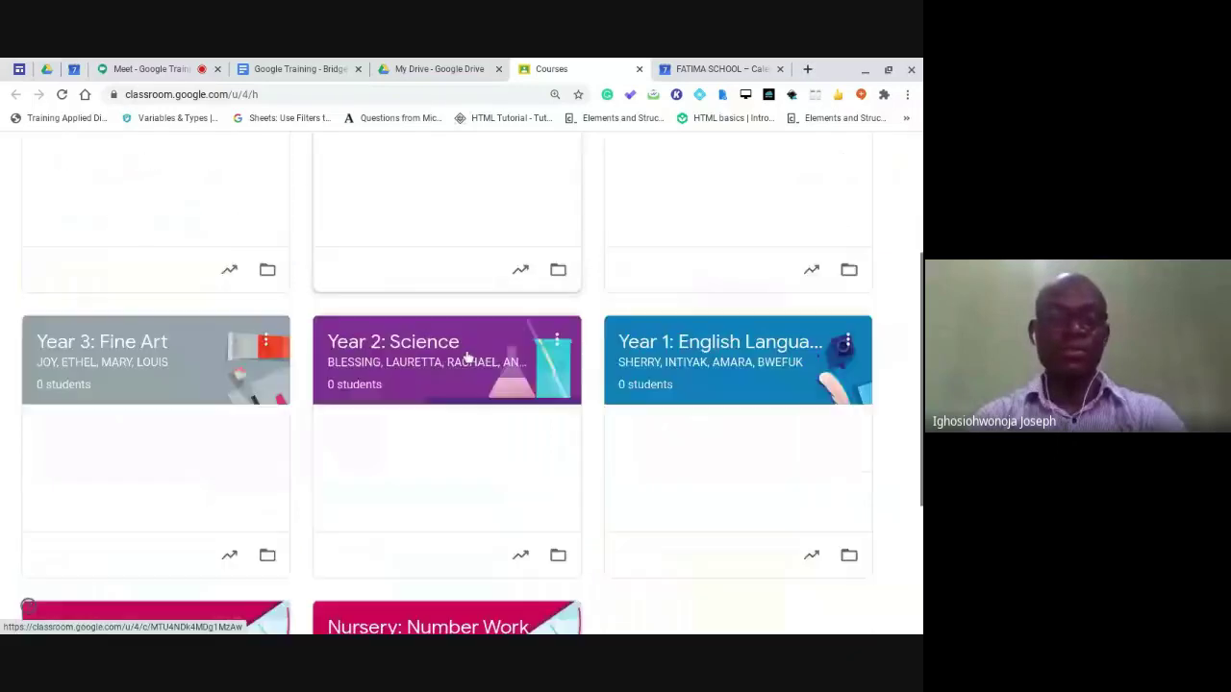
pyautogui.scroll(-2, 468, 358)
pyautogui.scroll(5, 468, 357)
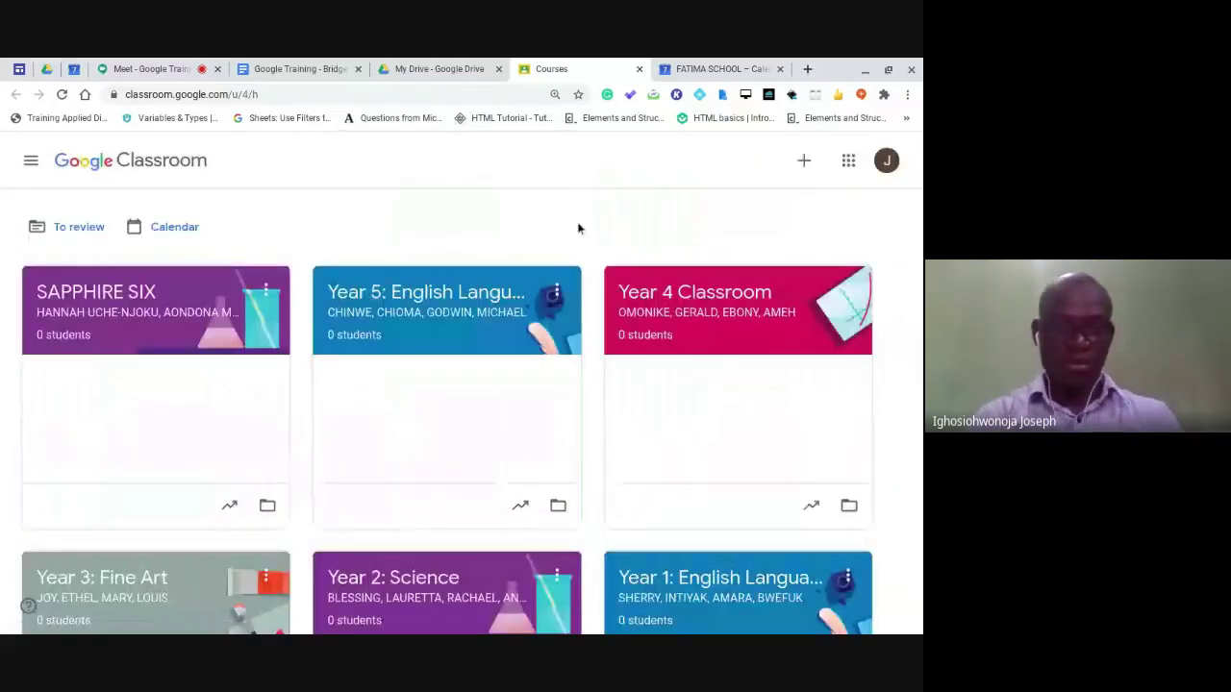
pyautogui.click(31, 164)
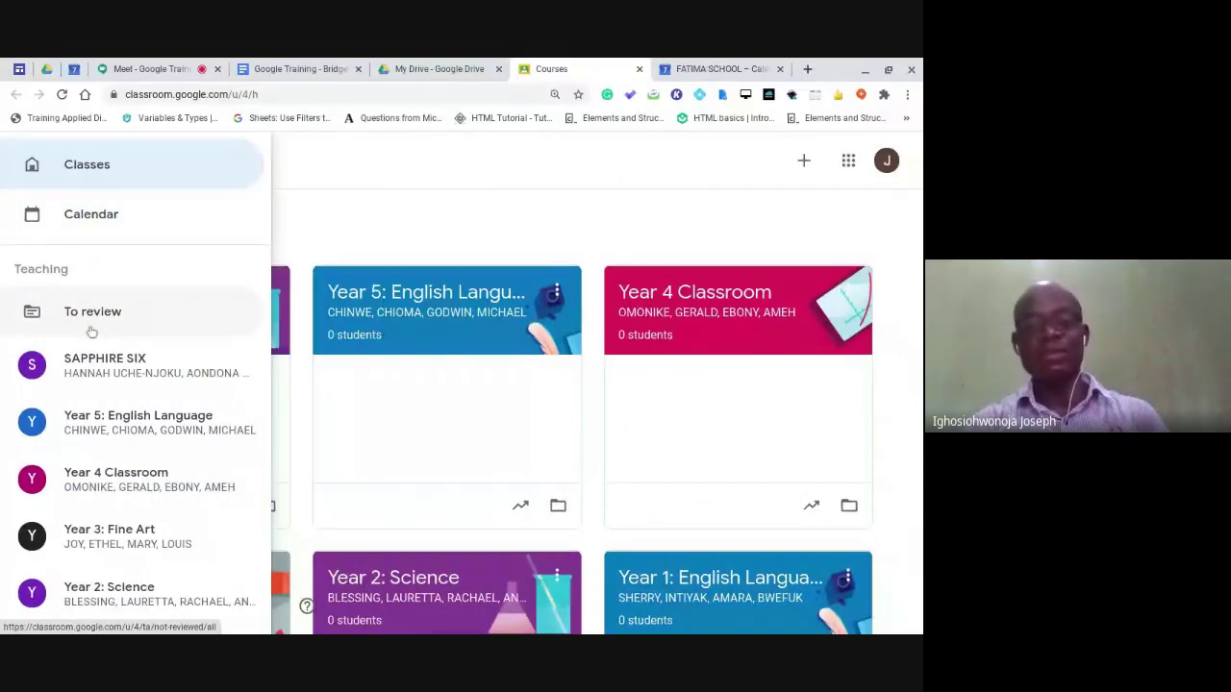
pyautogui.scroll(-1, 94, 356)
pyautogui.scroll(-2, 95, 357)
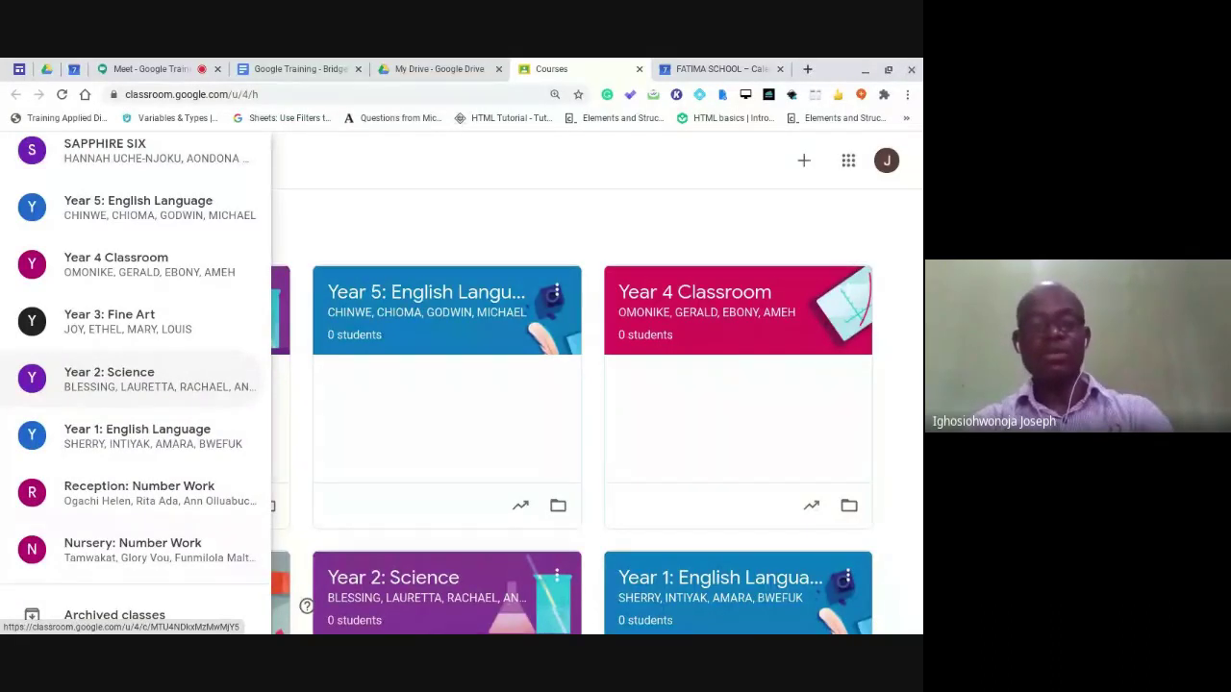
pyautogui.scroll(-1, 134, 375)
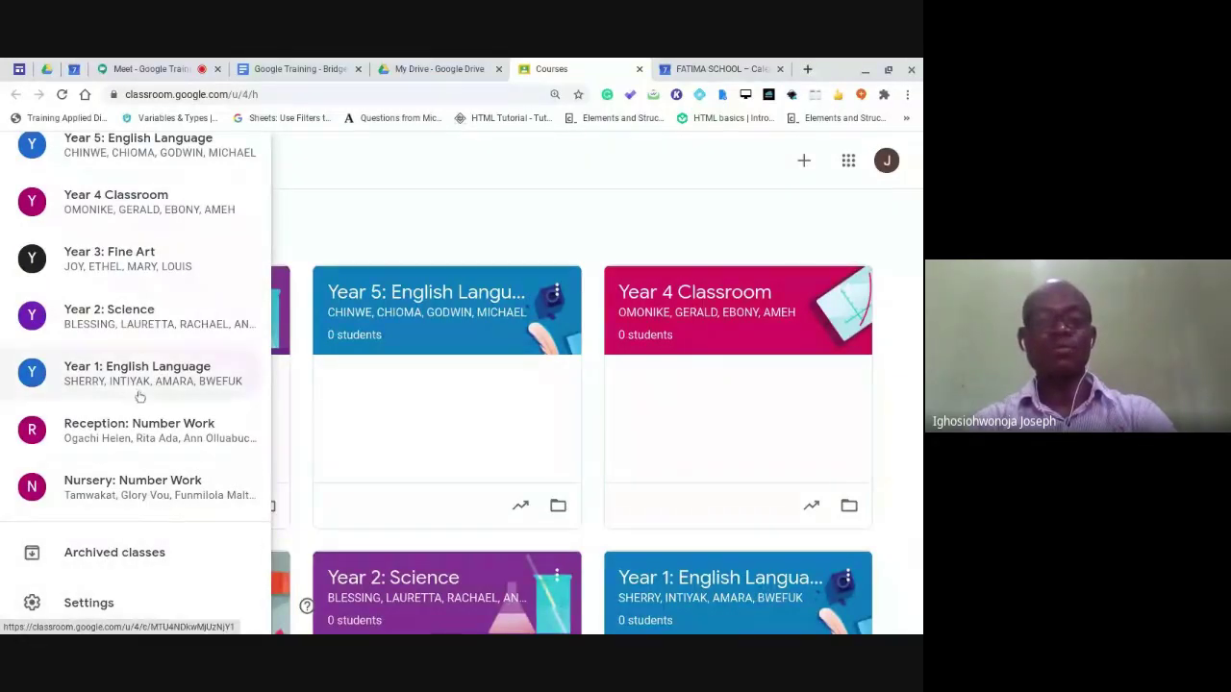
pyautogui.scroll(3, 138, 351)
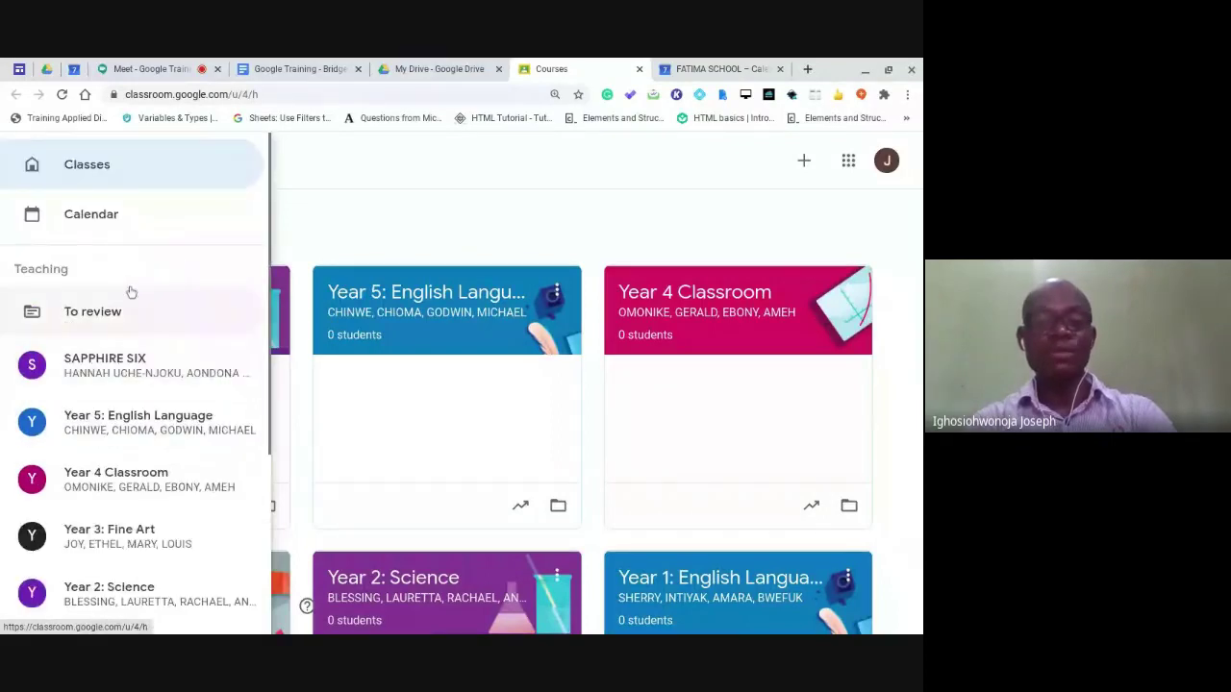
pyautogui.scroll(-2, 135, 423)
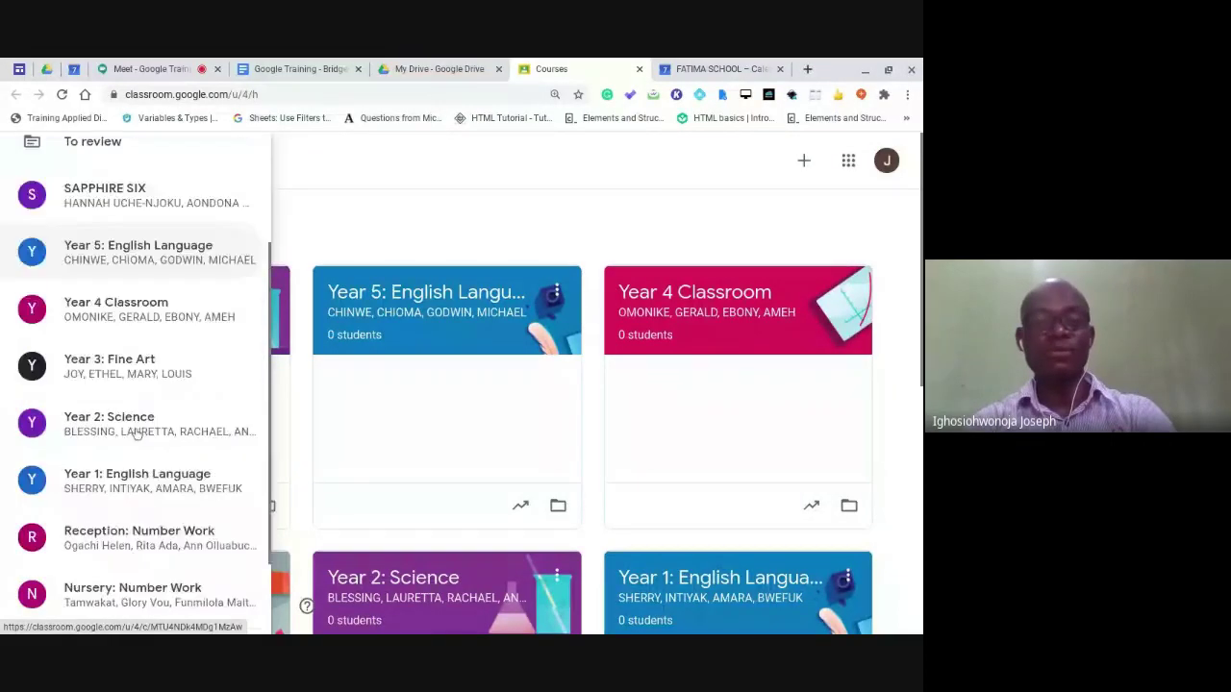
pyautogui.scroll(2, 137, 433)
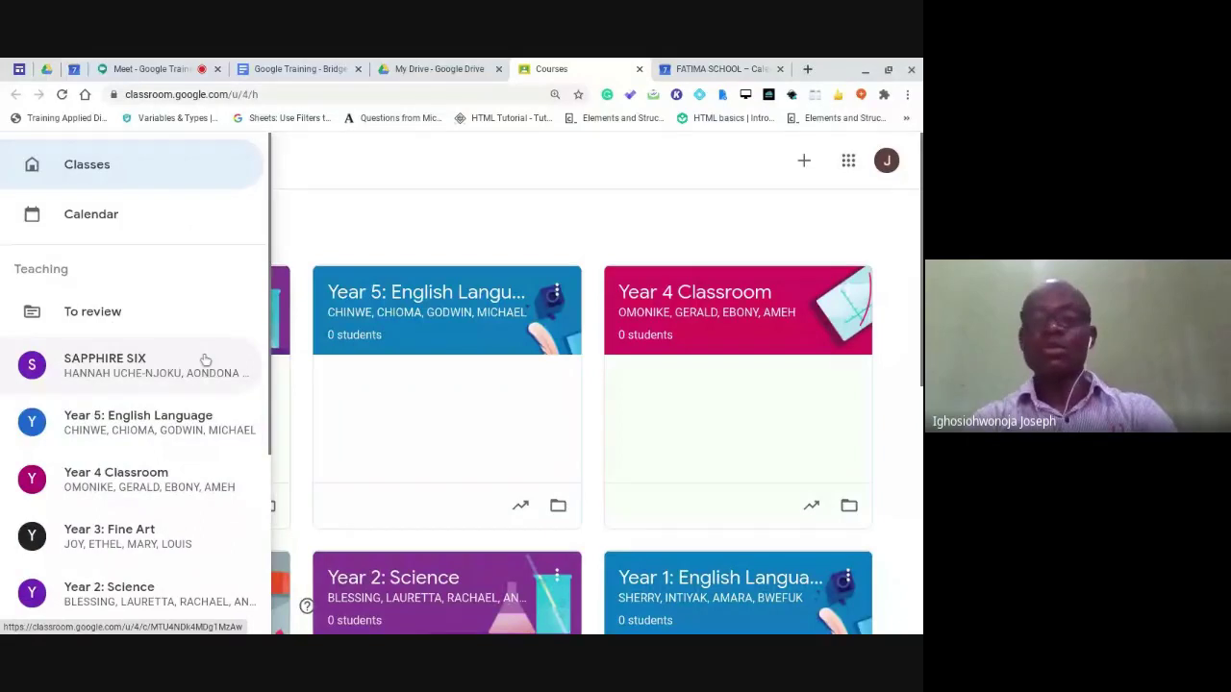
pyautogui.click(334, 165)
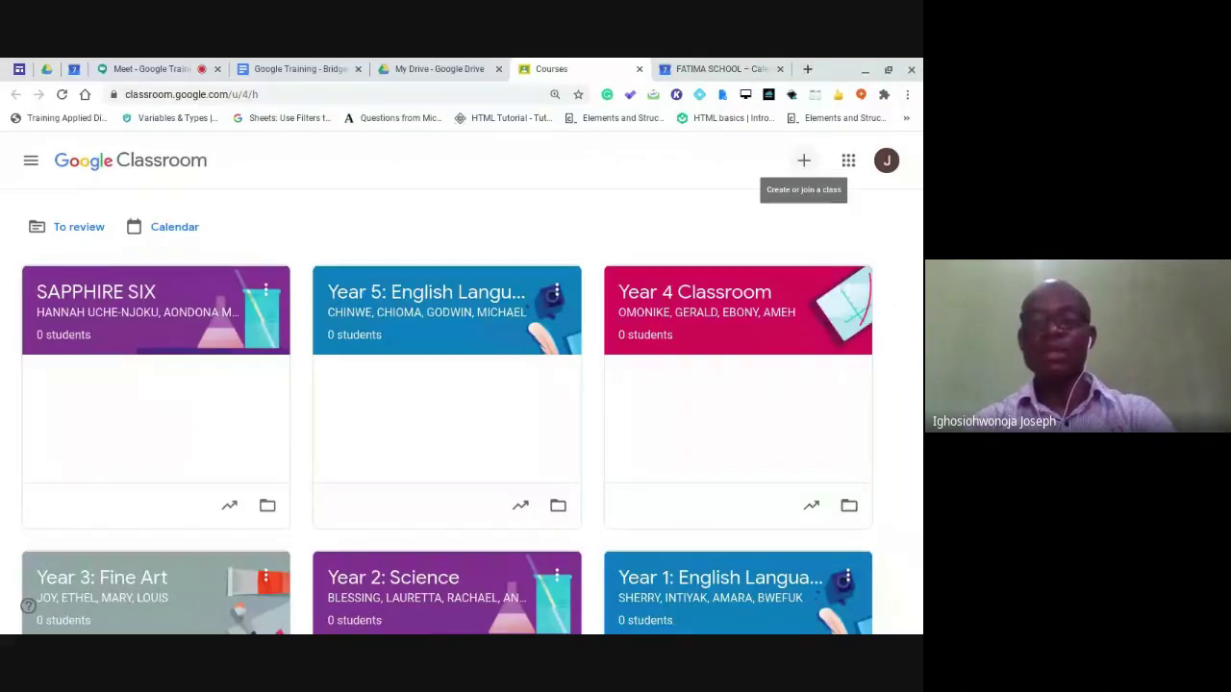
pyautogui.click(805, 167)
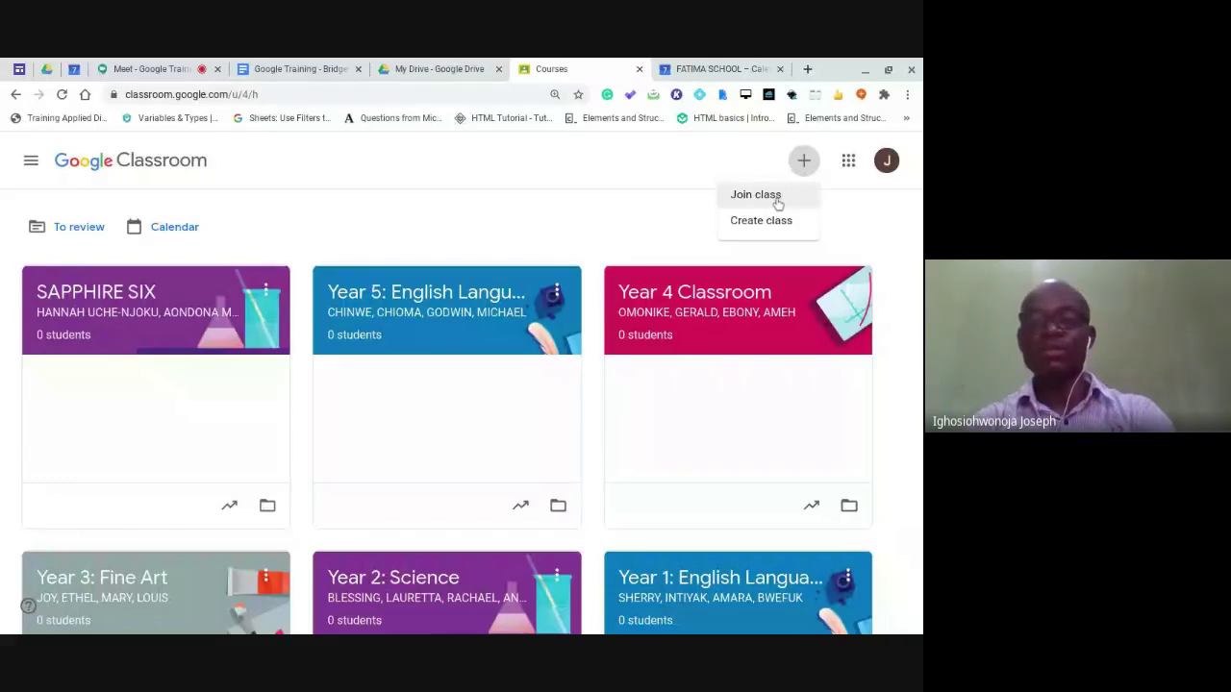
pyautogui.click(778, 204)
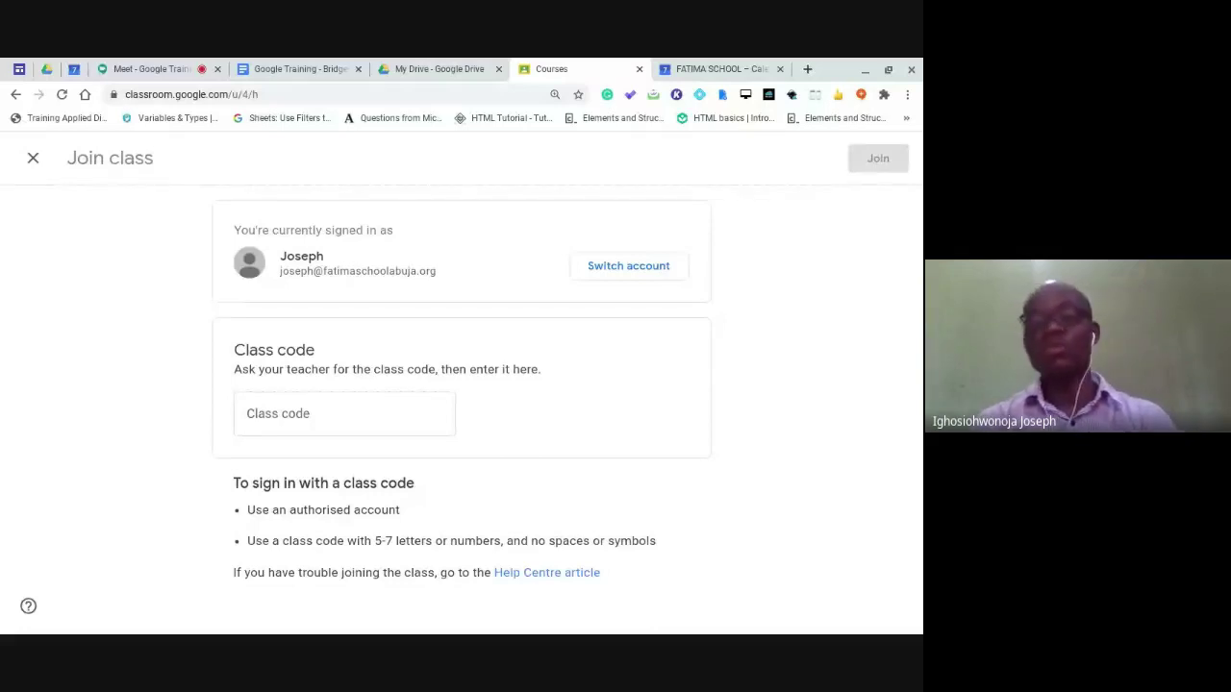
pyautogui.click(362, 405)
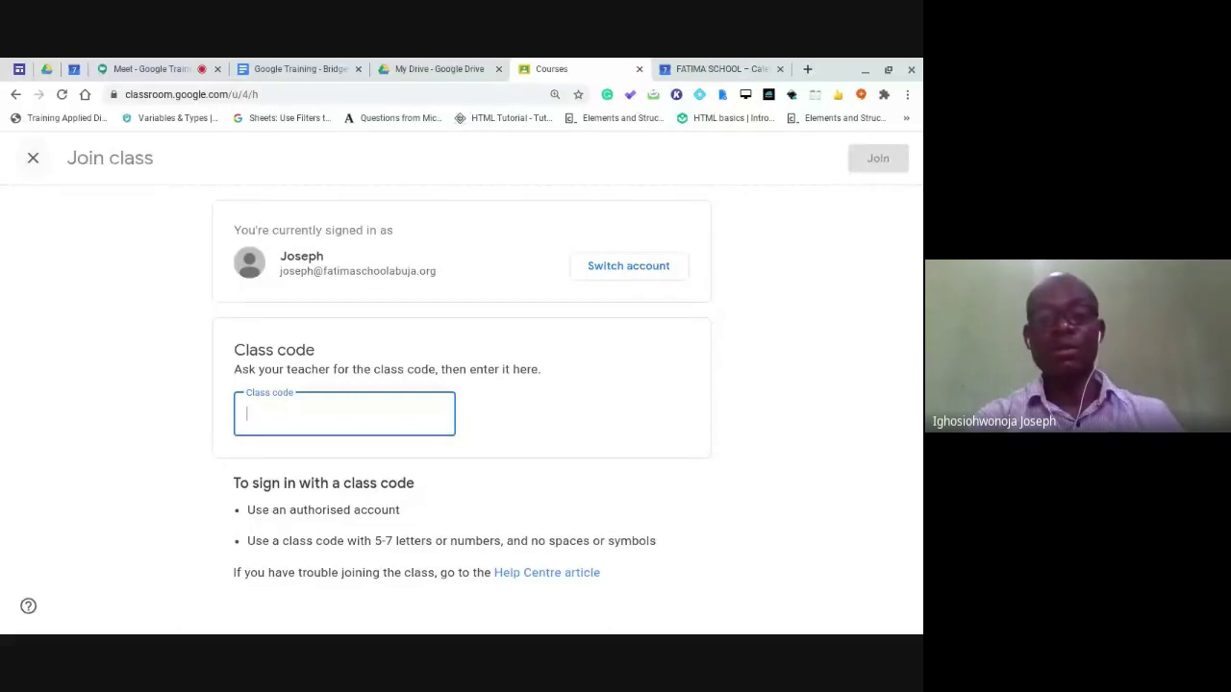
pyautogui.click(33, 157)
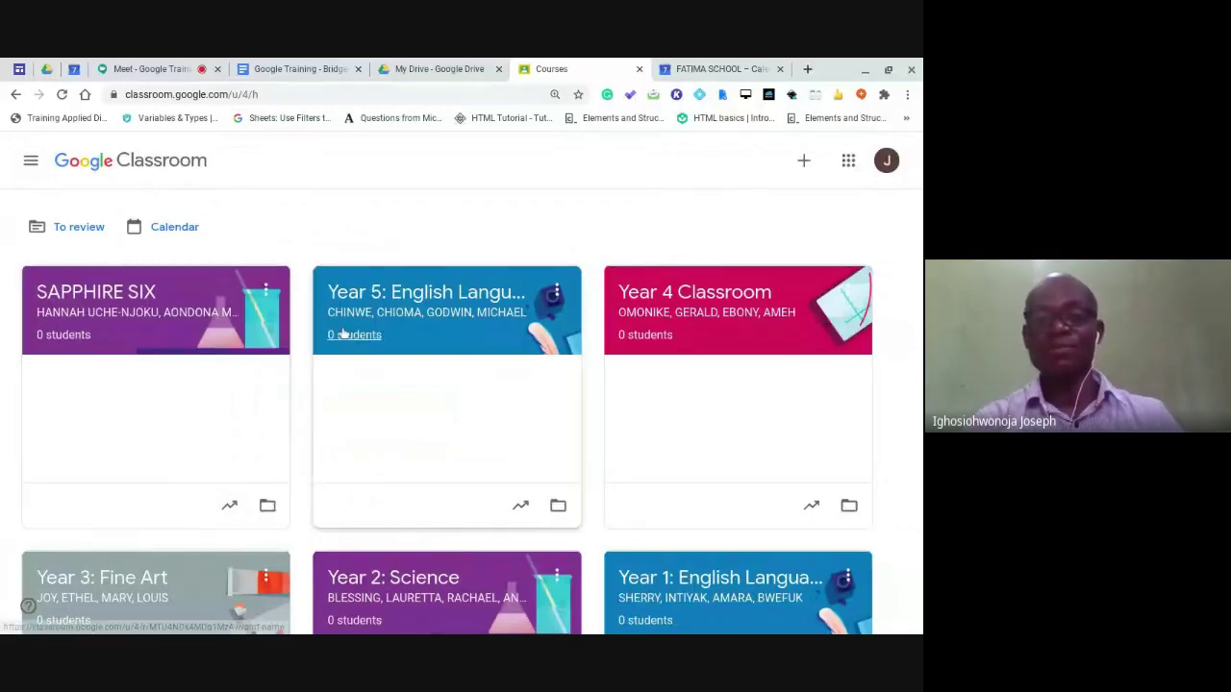
# Start a new class and name it 'Year 11 Biology'.
pyautogui.click(804, 161)
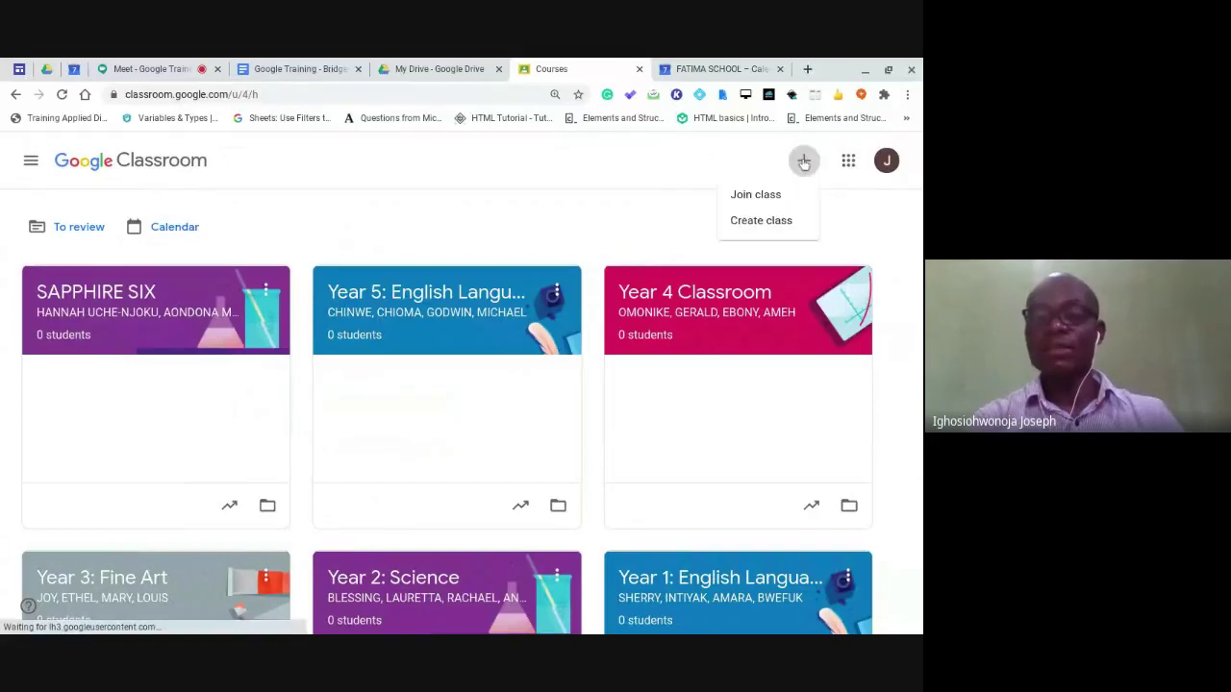
pyautogui.click(760, 221)
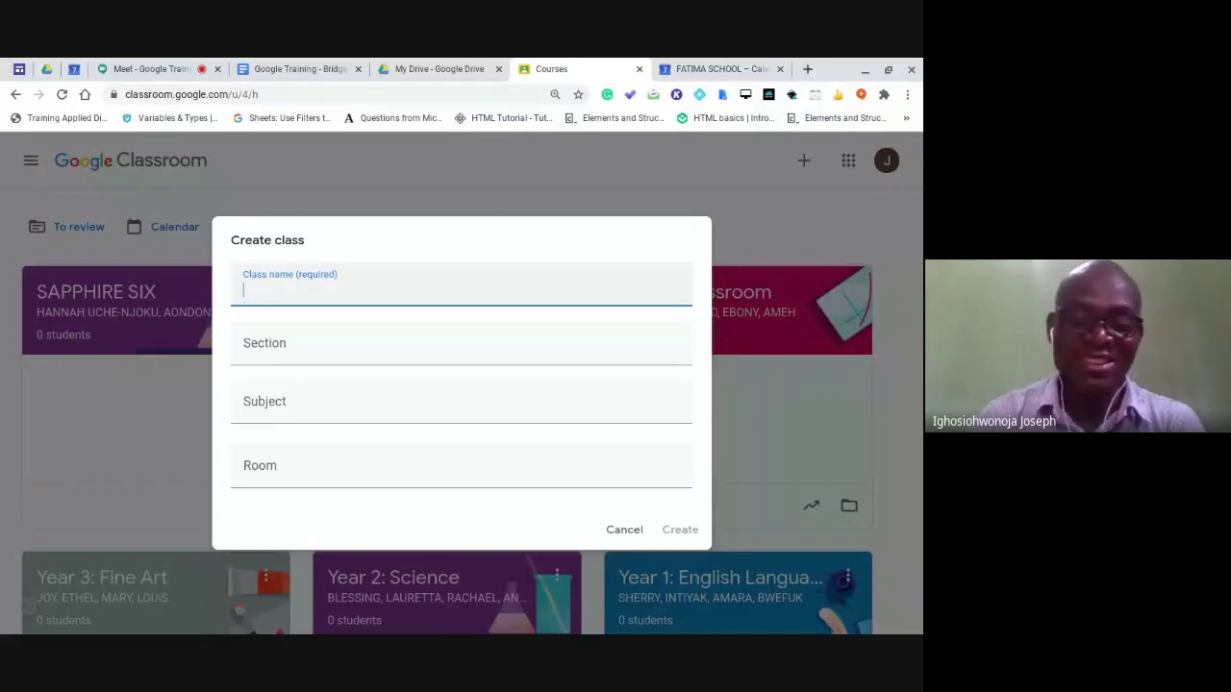
pyautogui.write('B')
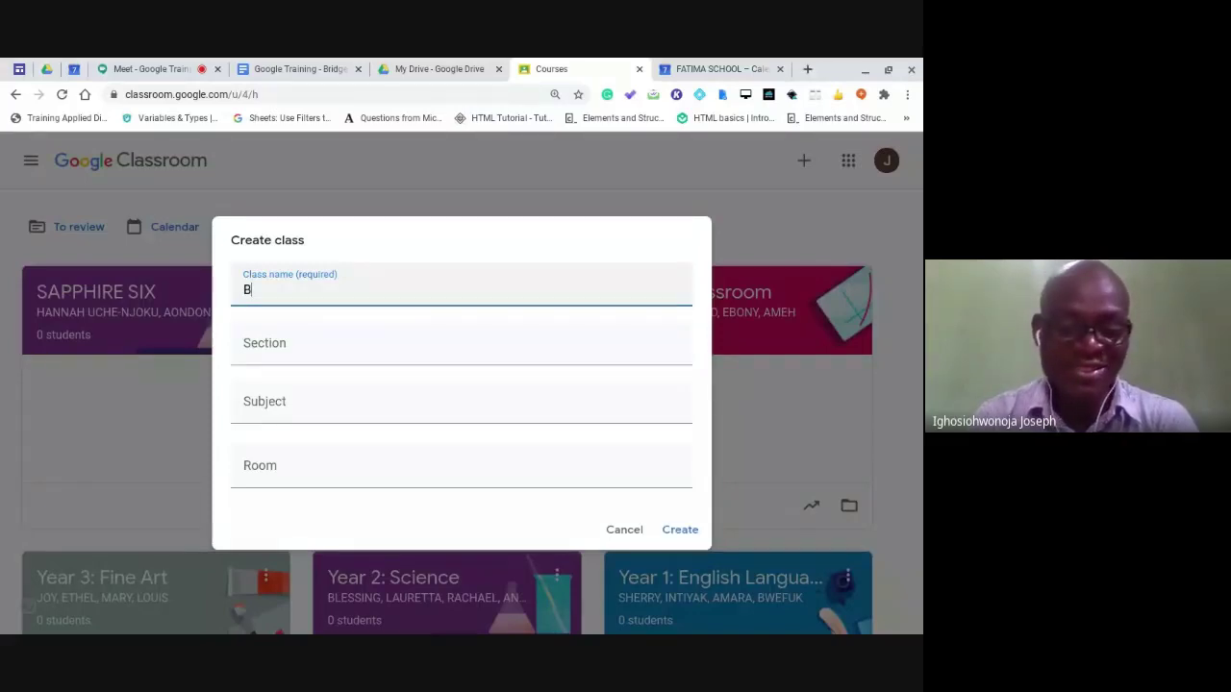
pyautogui.write('iol')
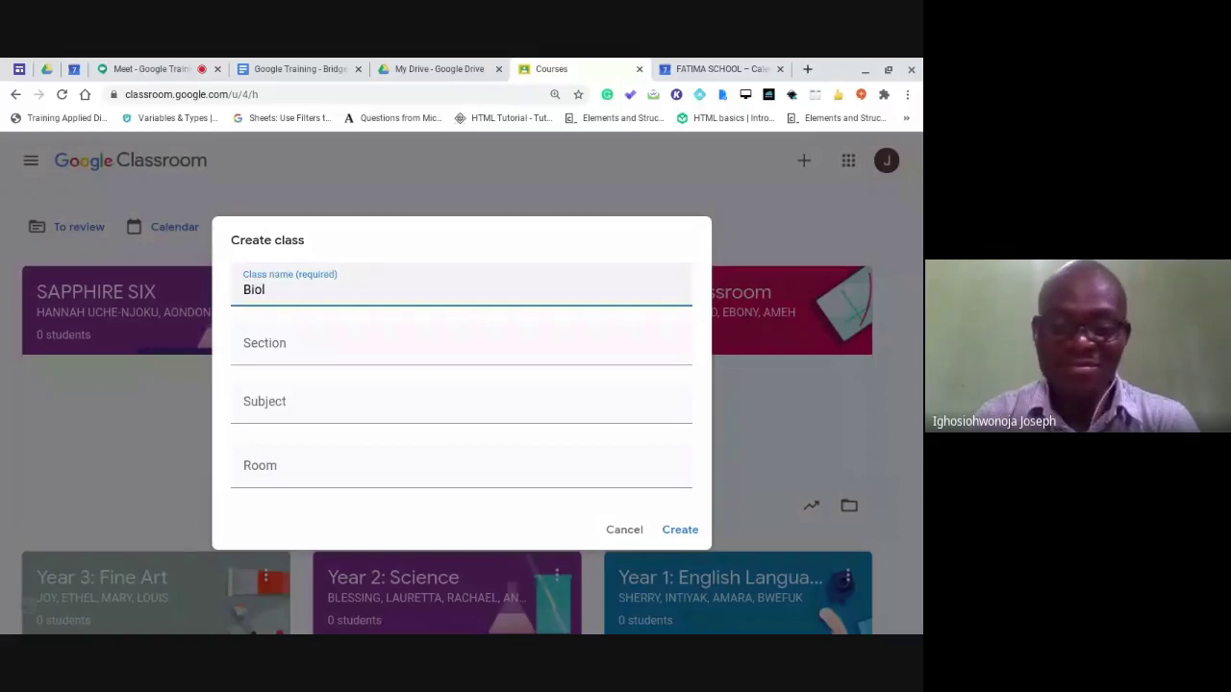
pyautogui.write('ogy Class')
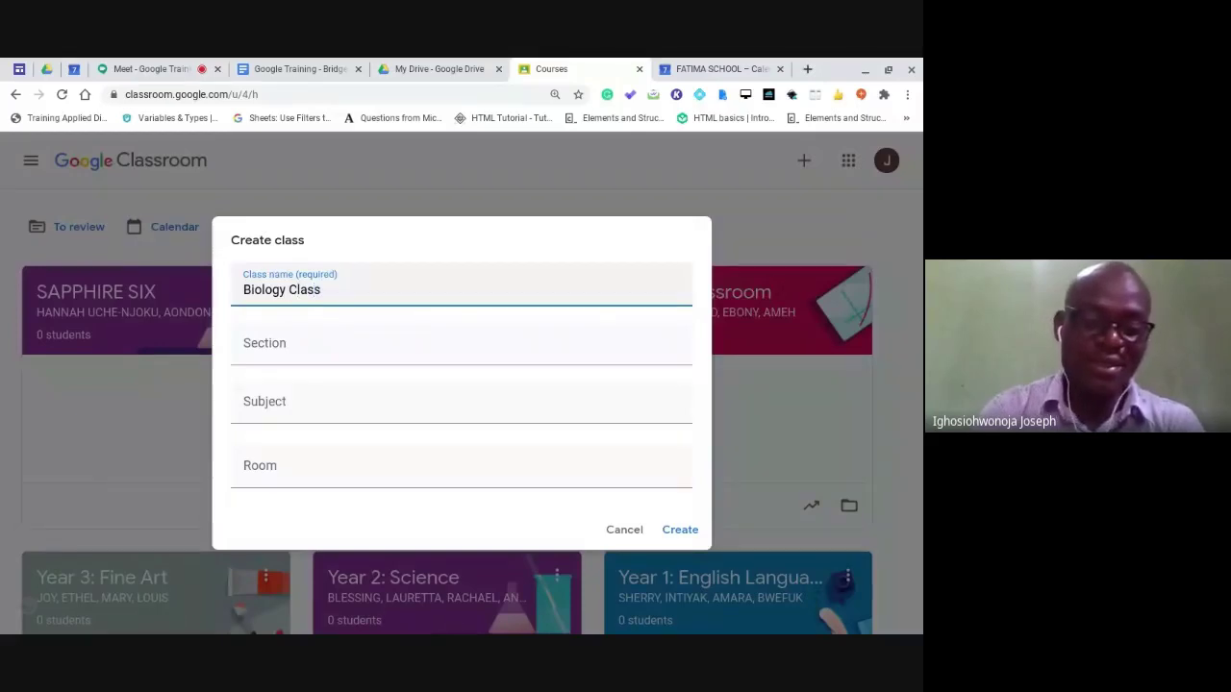
pyautogui.click(244, 289)
pyautogui.write('Ye')
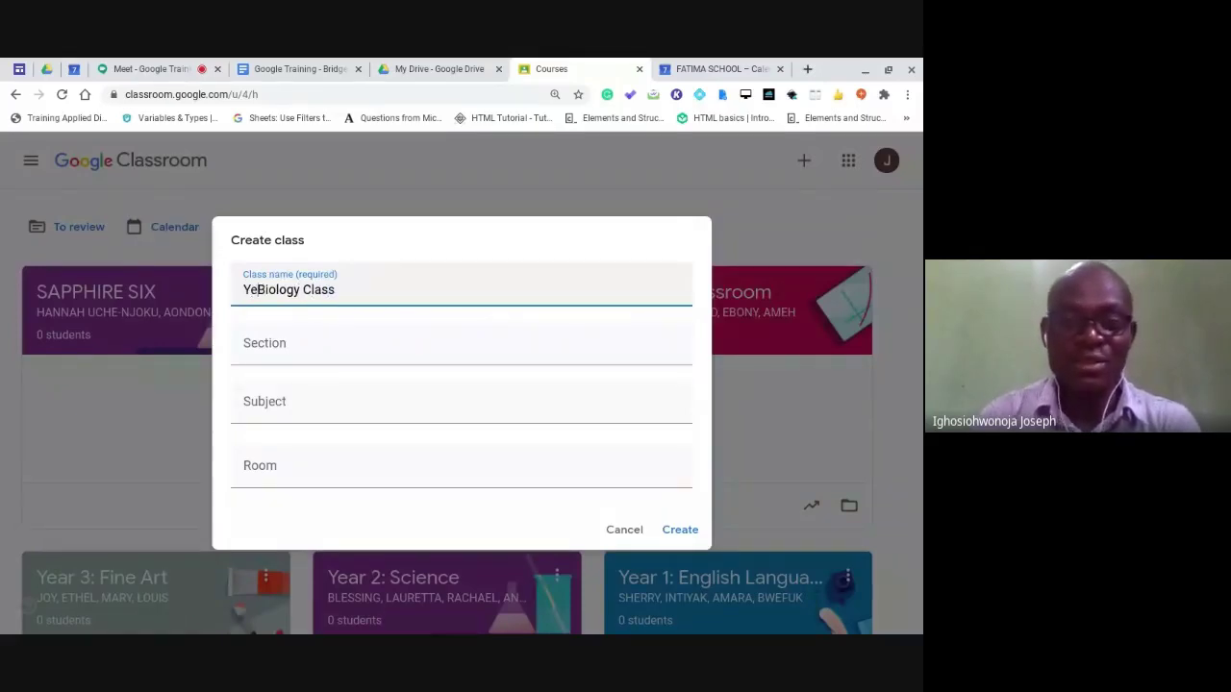
pyautogui.write('ar 11')
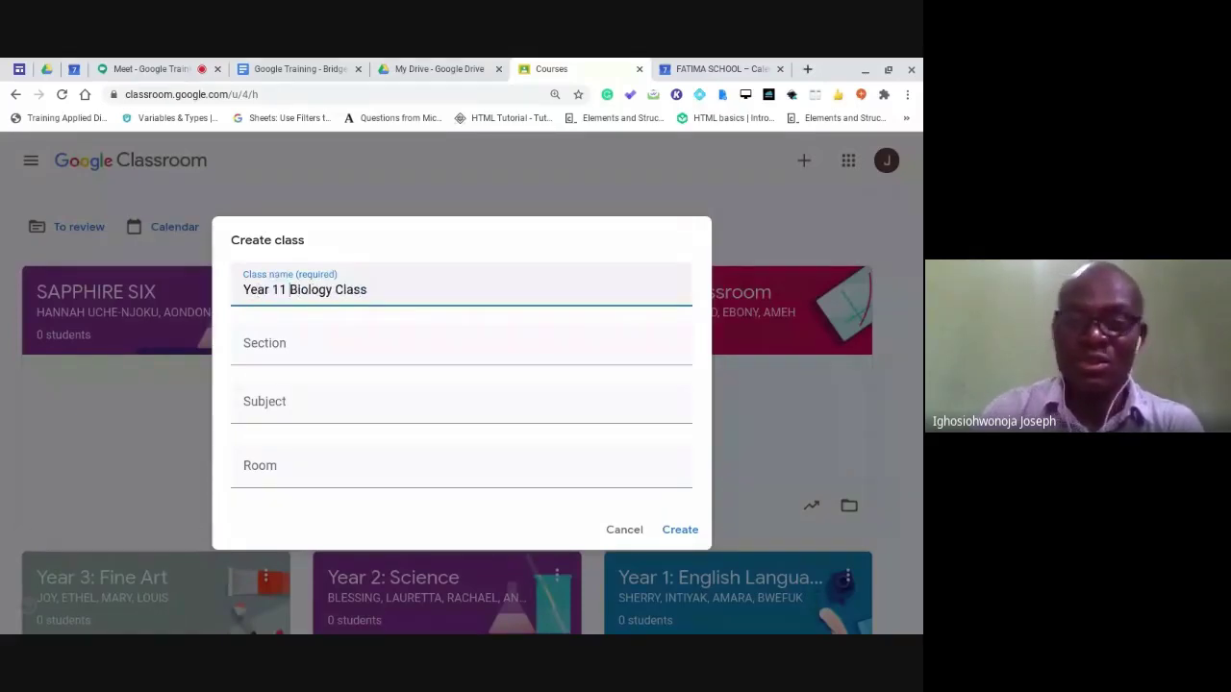
pyautogui.press('End')
pyautogui.press('BackSpace')
pyautogui.press('BackSpace')
pyautogui.press('BackSpace')
pyautogui.press('BackSpace')
pyautogui.press('BackSpace')
pyautogui.press('BackSpace')
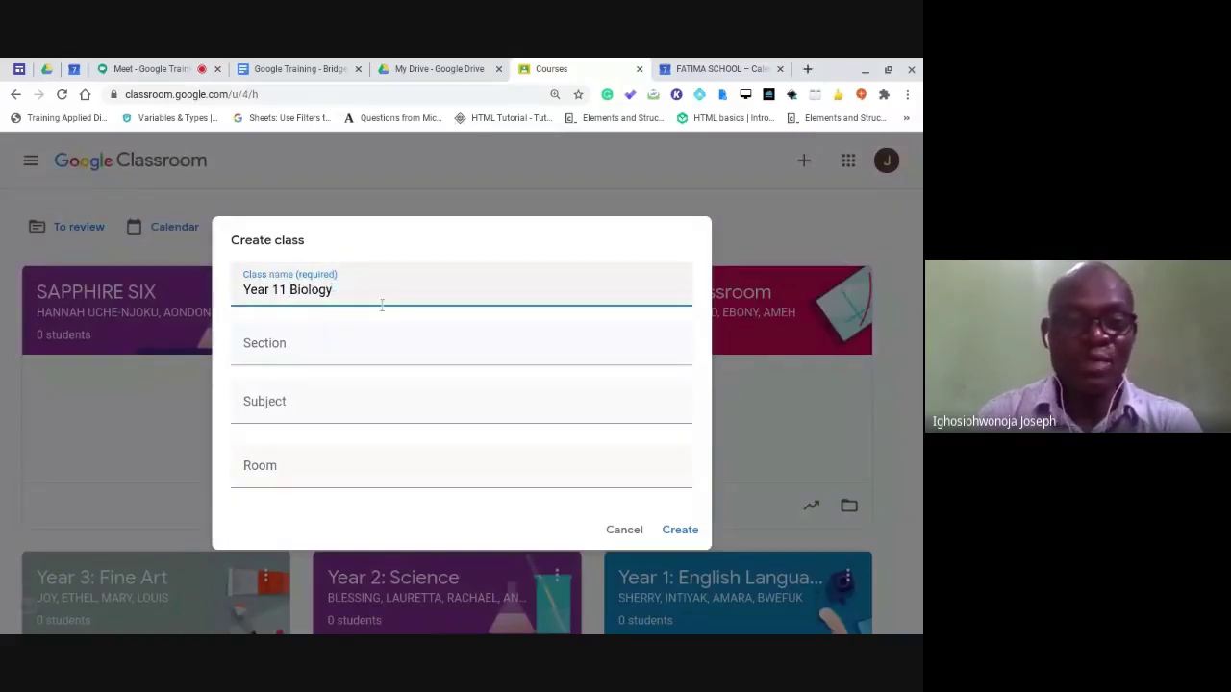
# Enter section 'Mr. Biology', subject 'Biology' and room '122', then create the class.
pyautogui.click(335, 349)
pyautogui.write('Mr')
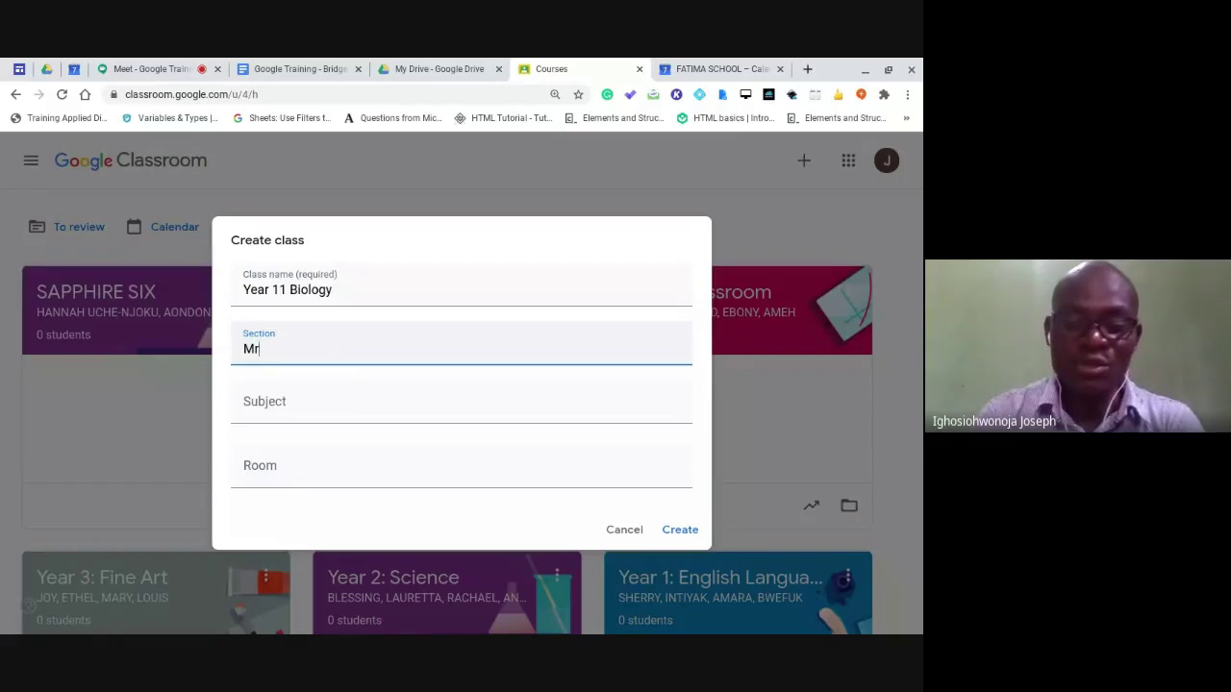
pyautogui.write('.')
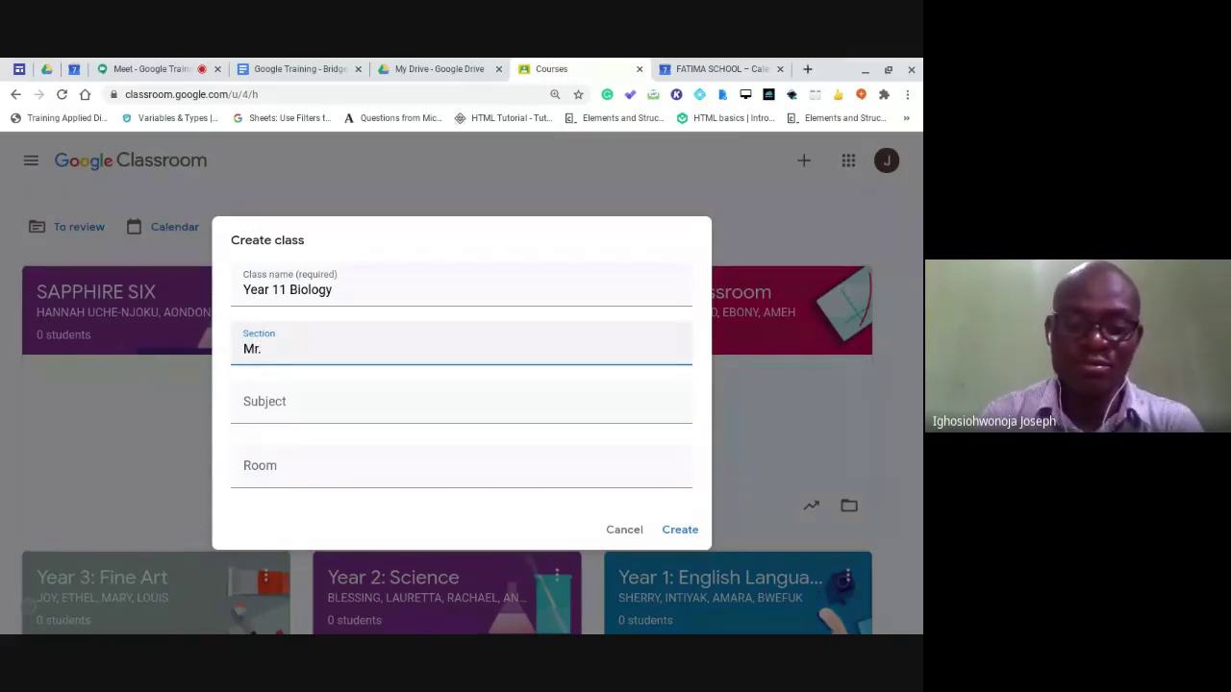
pyautogui.write(' Biology')
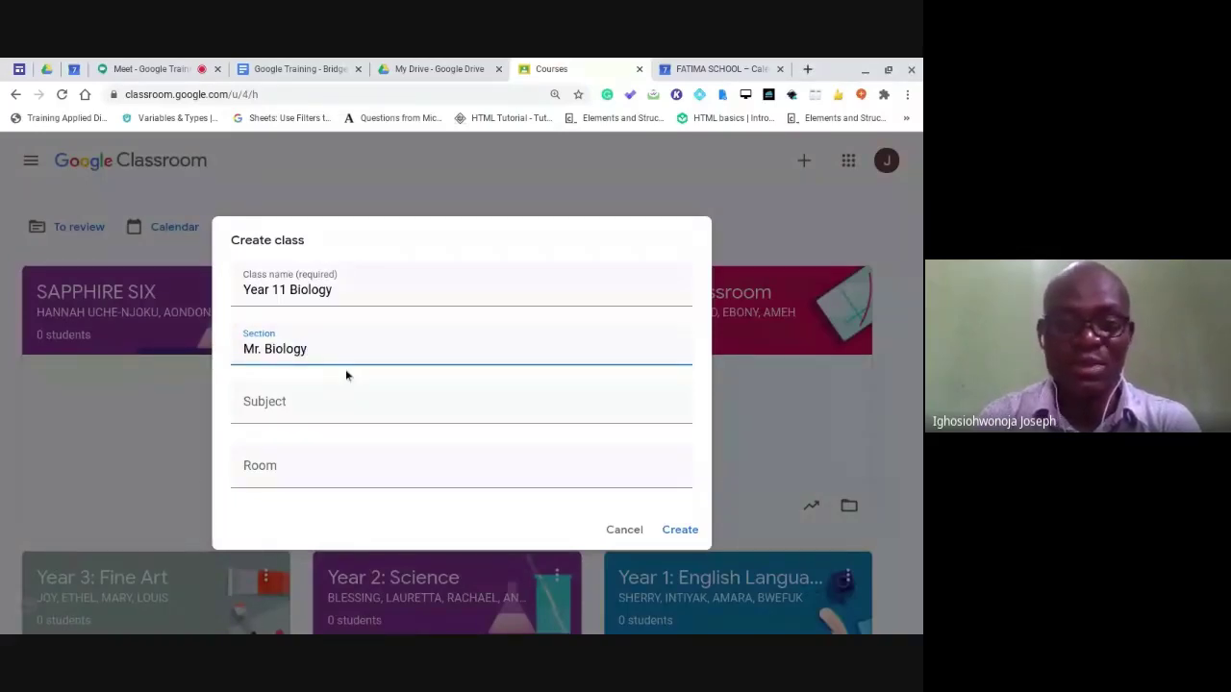
pyautogui.click(338, 408)
pyautogui.write('Bi')
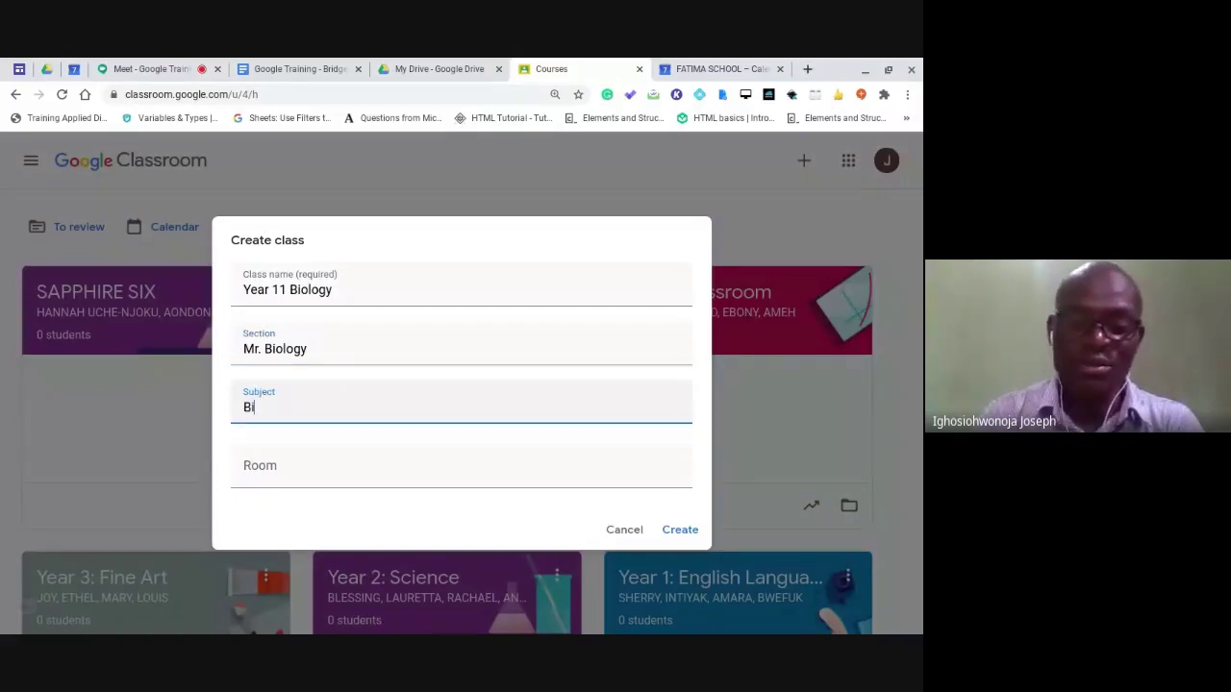
pyautogui.write('olo')
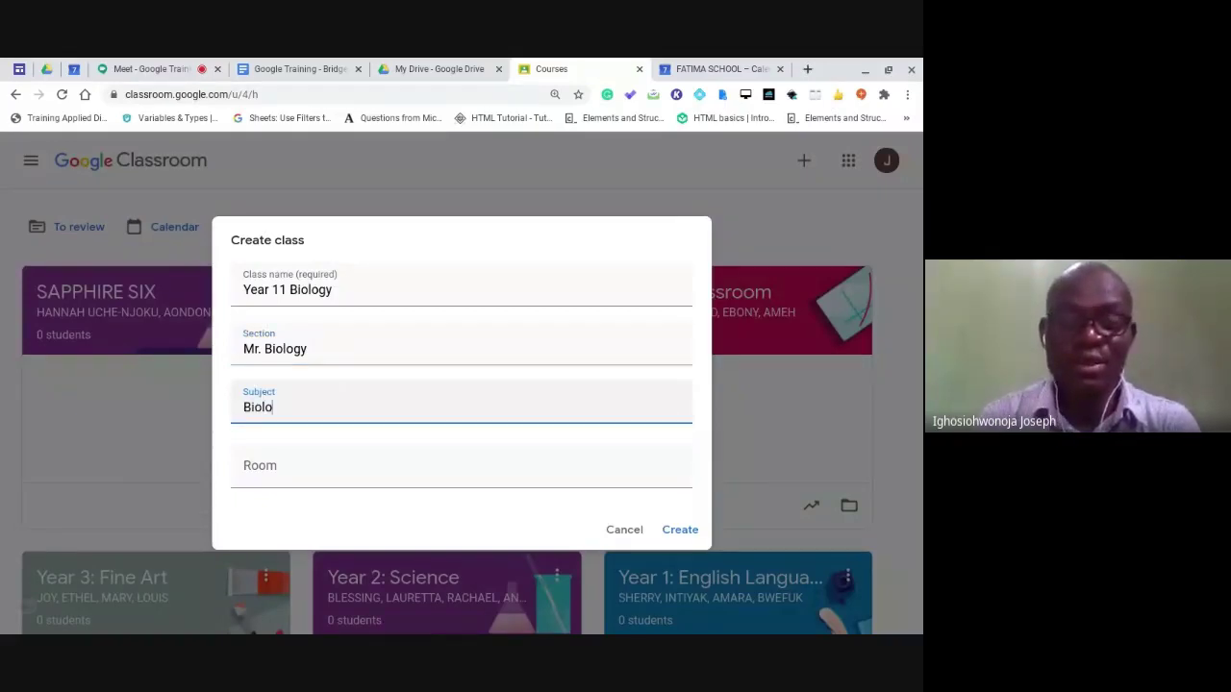
pyautogui.write('gy')
pyautogui.click(336, 457)
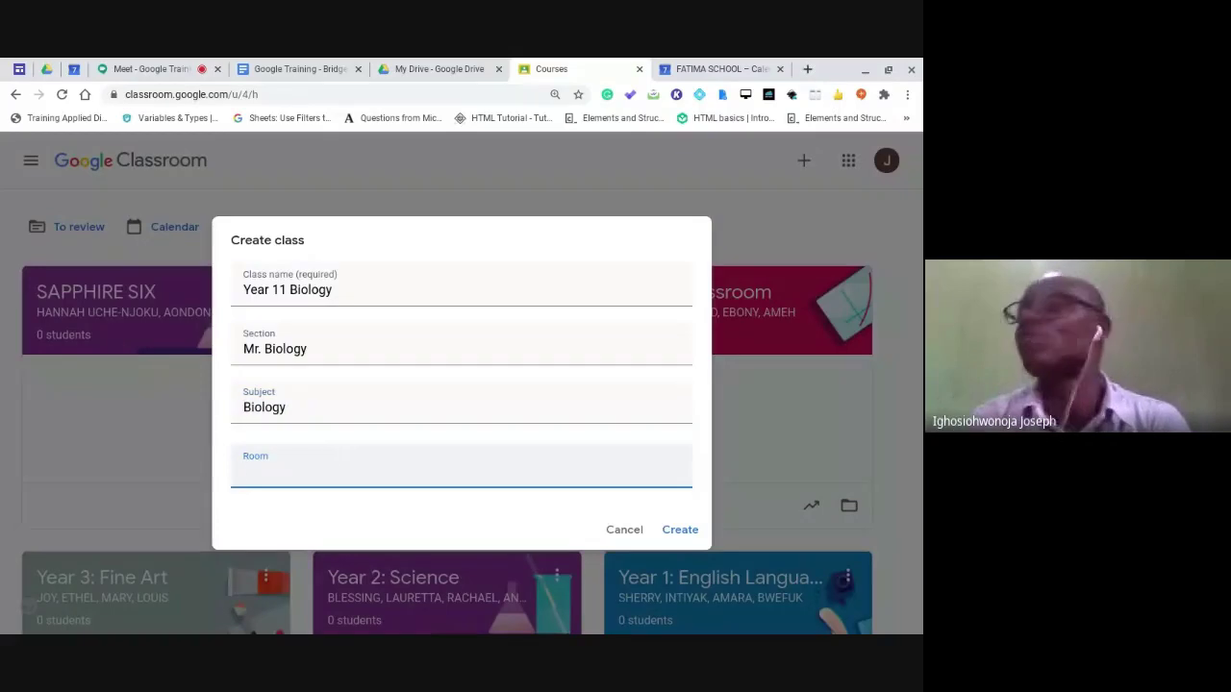
pyautogui.write('122')
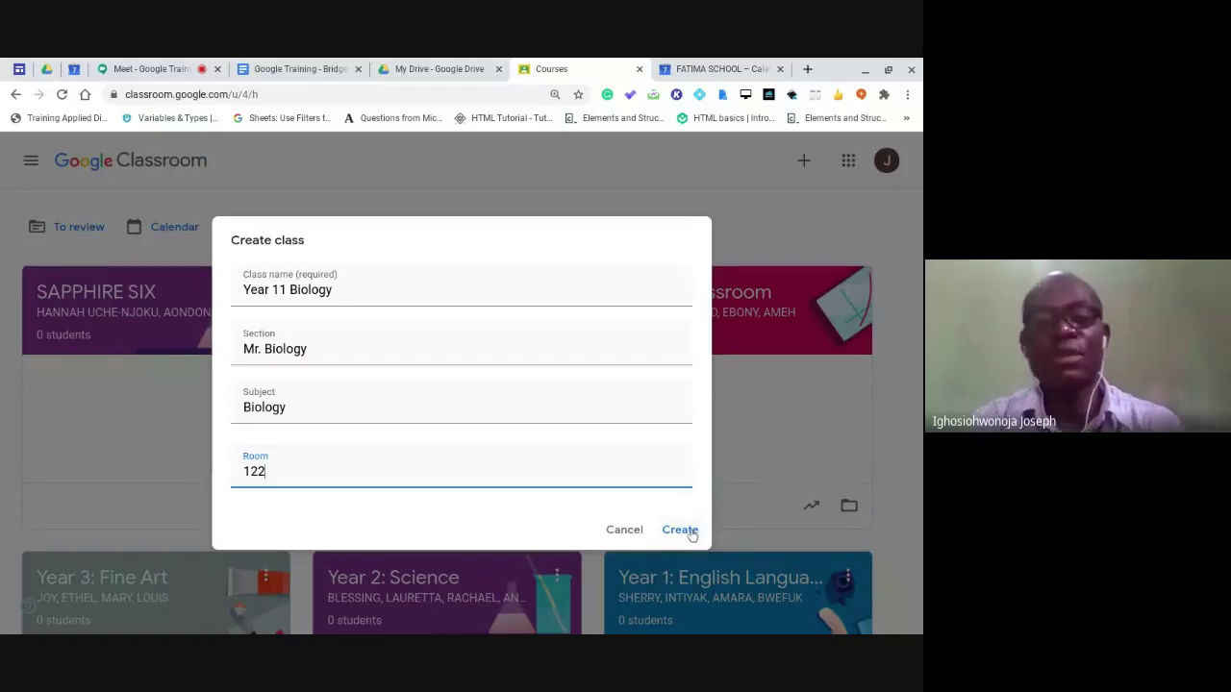
pyautogui.click(362, 348)
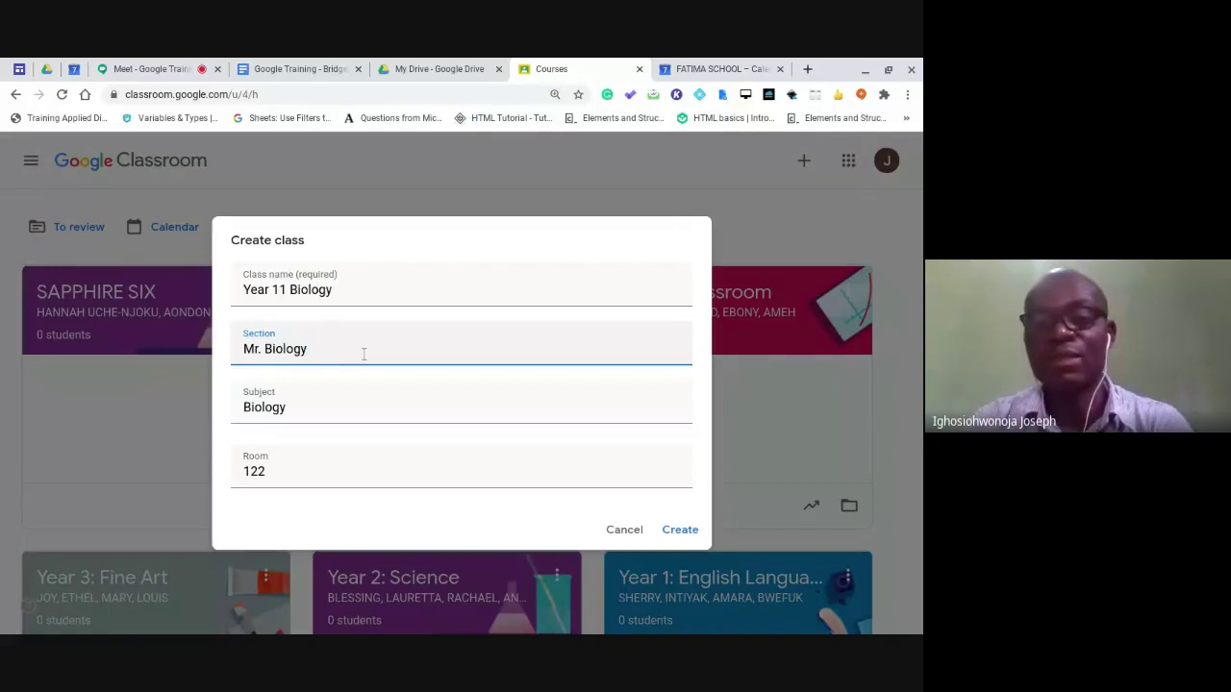
pyautogui.click(673, 530)
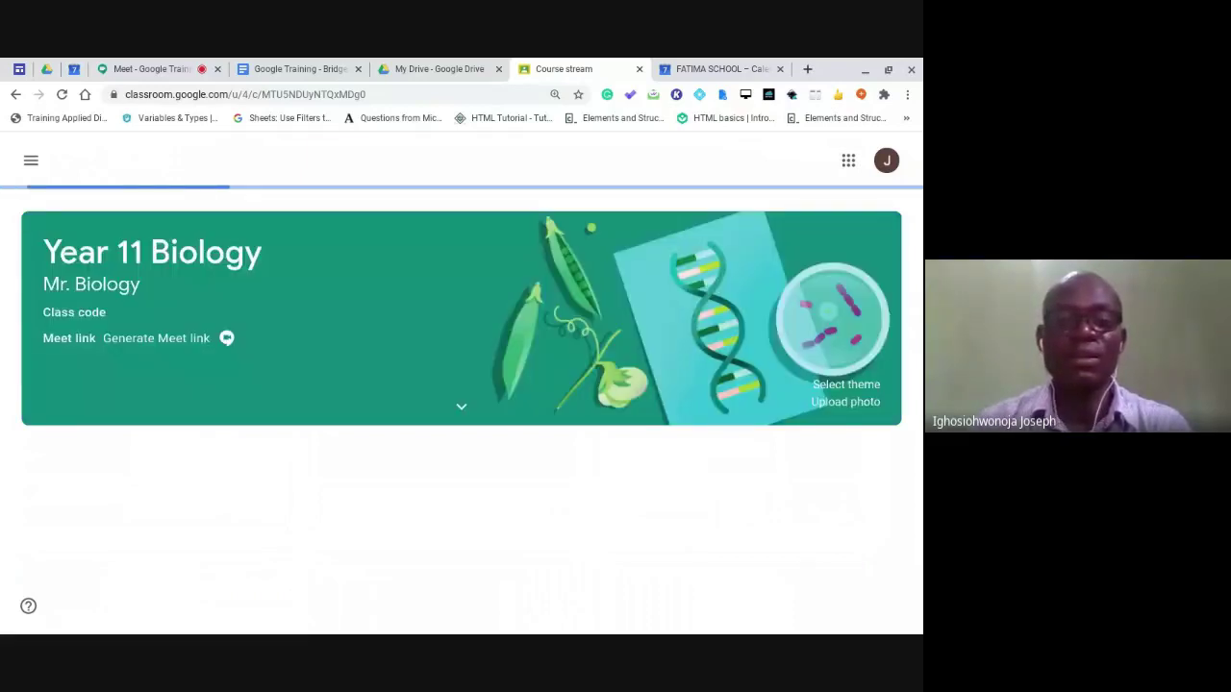
# Return to the Classes overview and bring up the Year 11 Biology card's options.
pyautogui.click(27, 169)
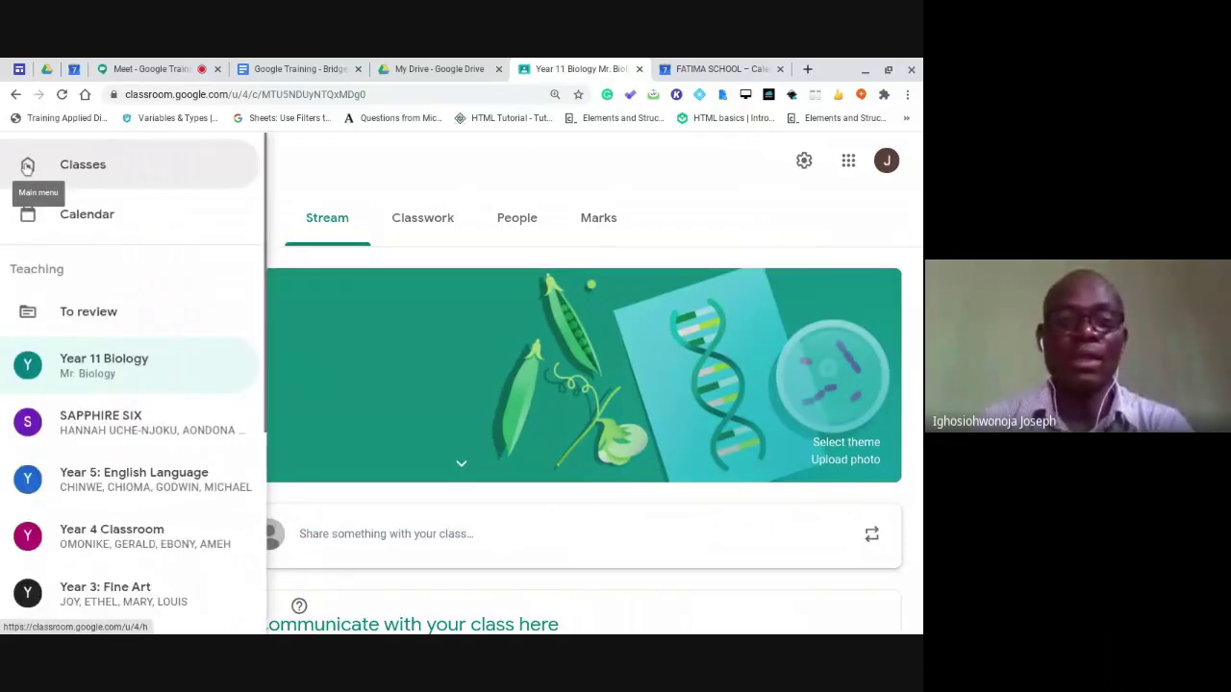
pyautogui.click(27, 165)
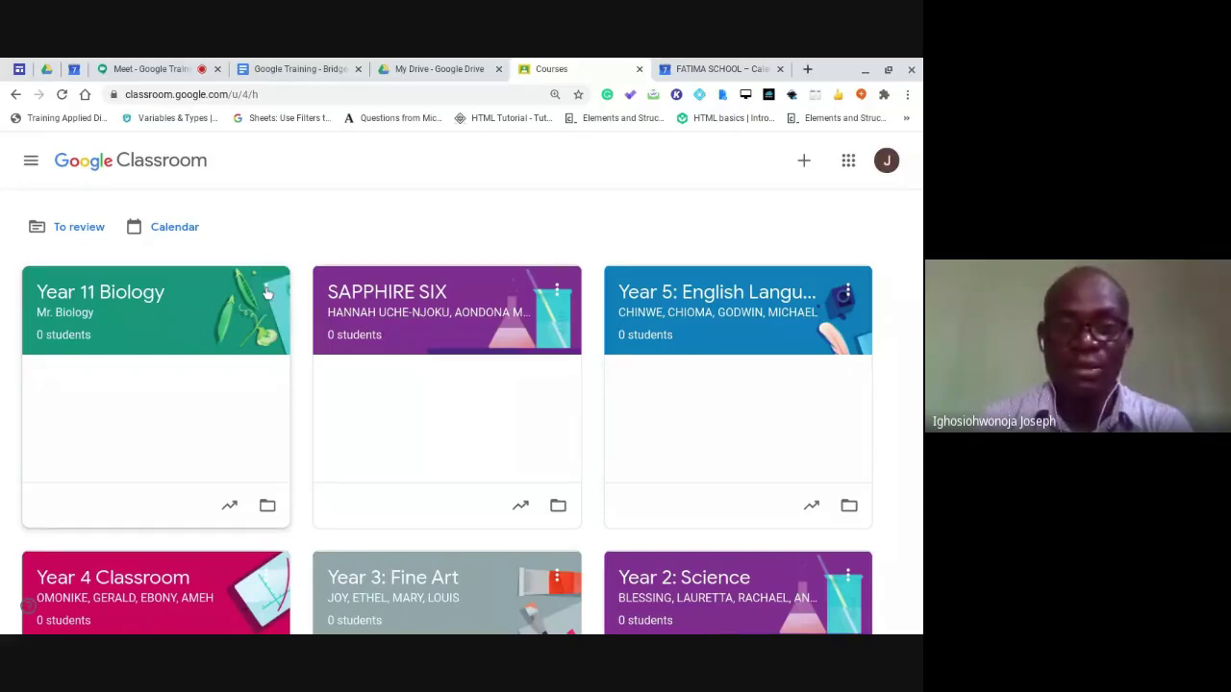
pyautogui.click(268, 292)
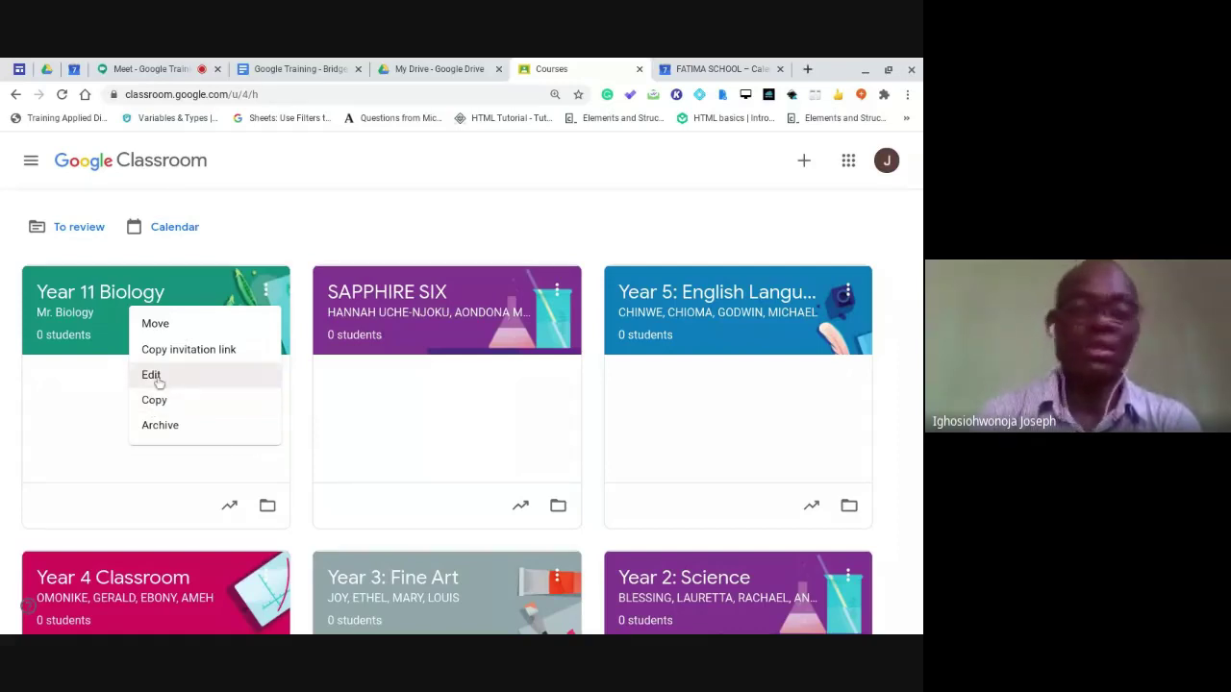
# Append a comma and the second teacher's name to the 'Mr. Biology' section, then save.
pyautogui.click(153, 375)
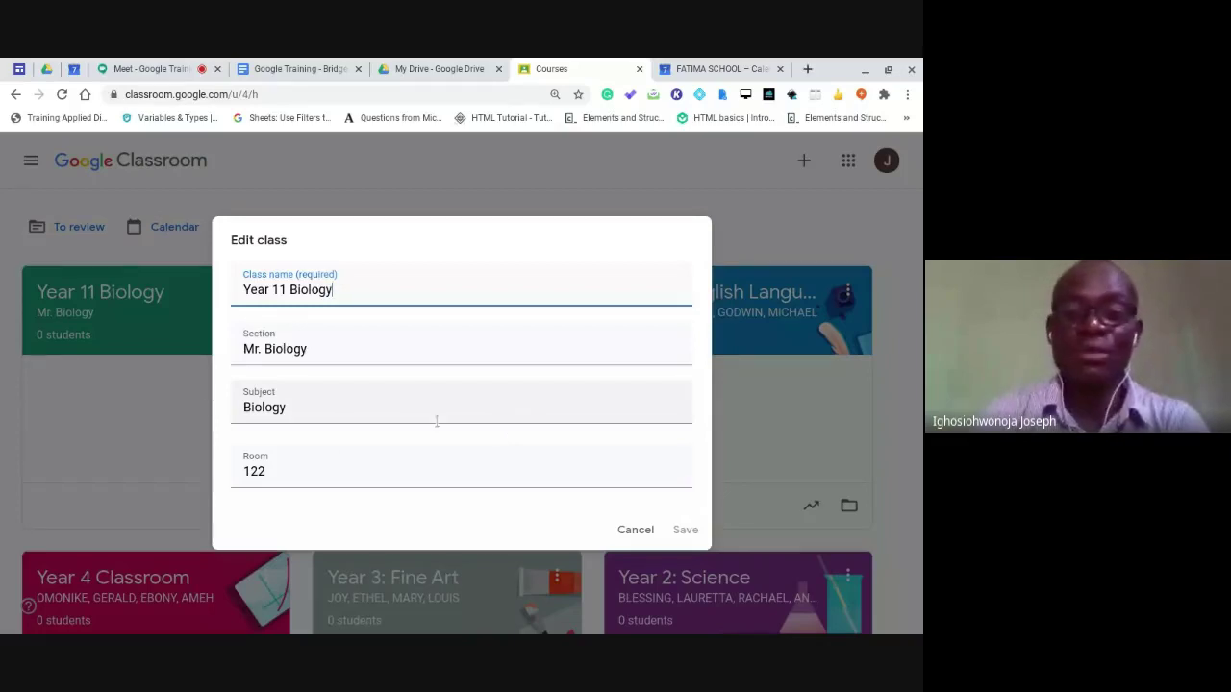
pyautogui.click(357, 353)
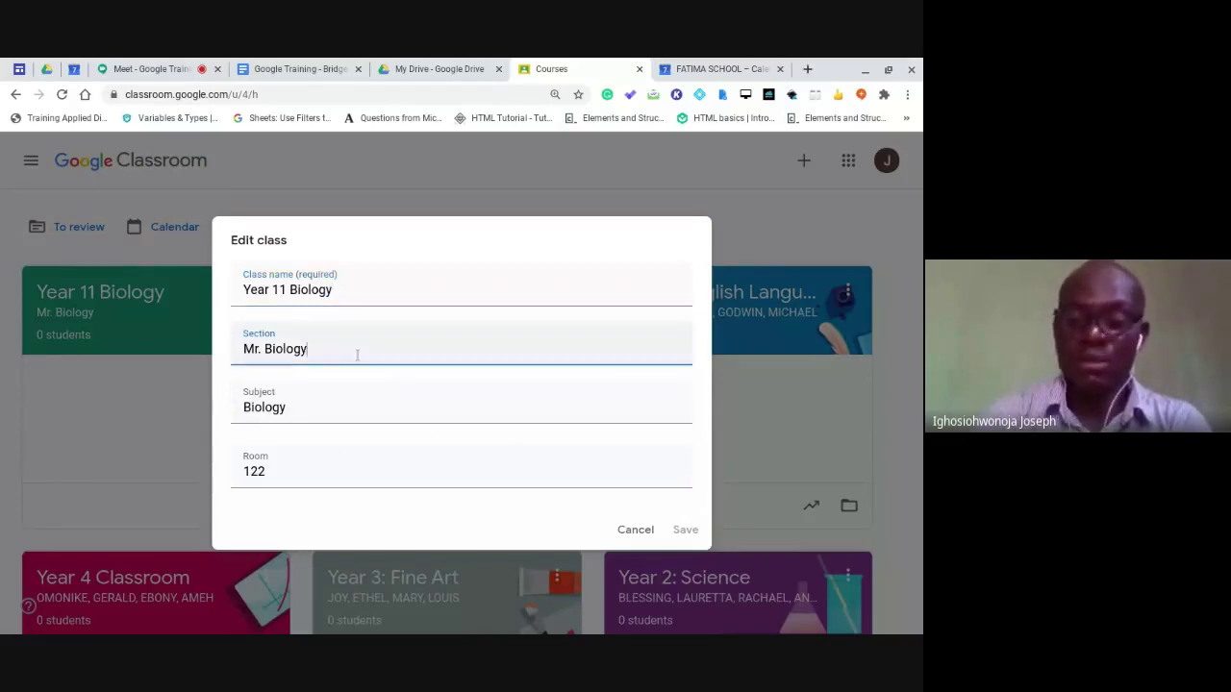
pyautogui.write(', M')
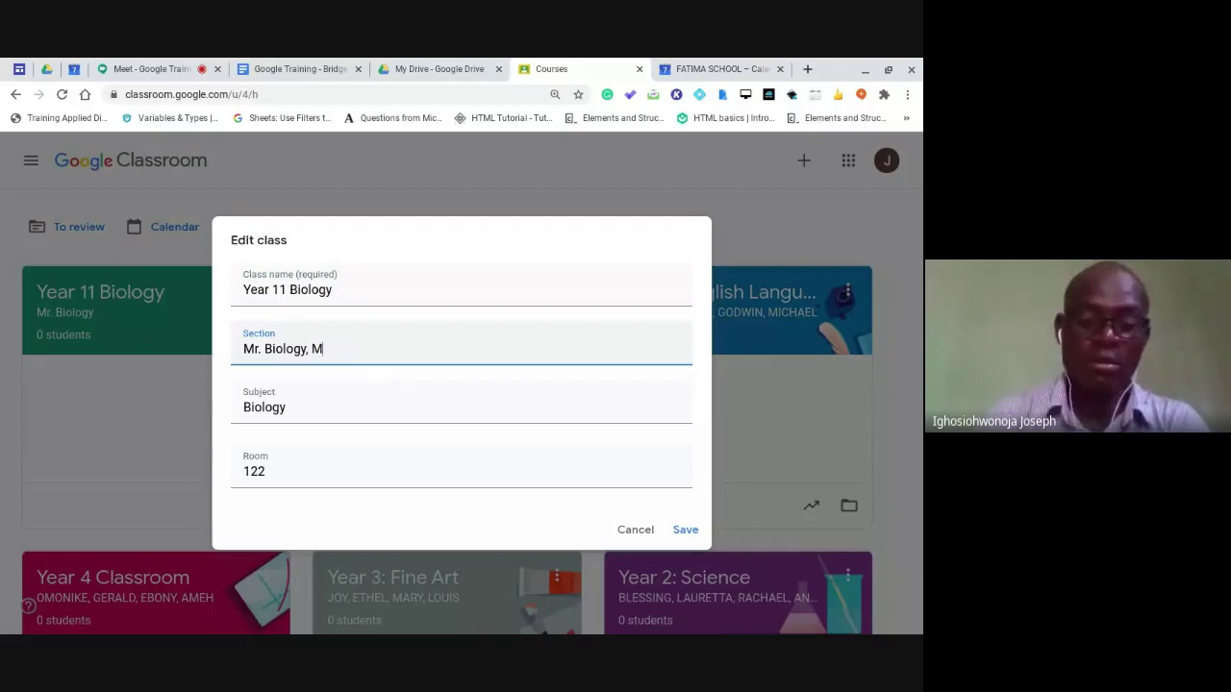
pyautogui.write('rs. Edith')
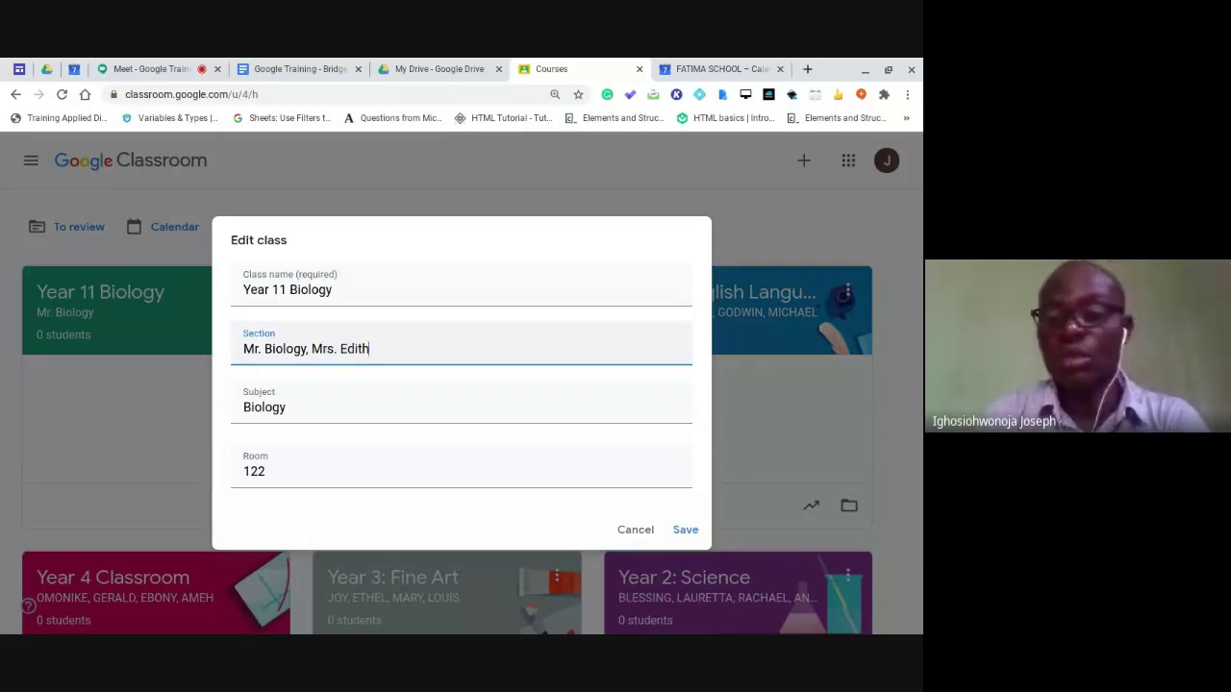
pyautogui.click(691, 537)
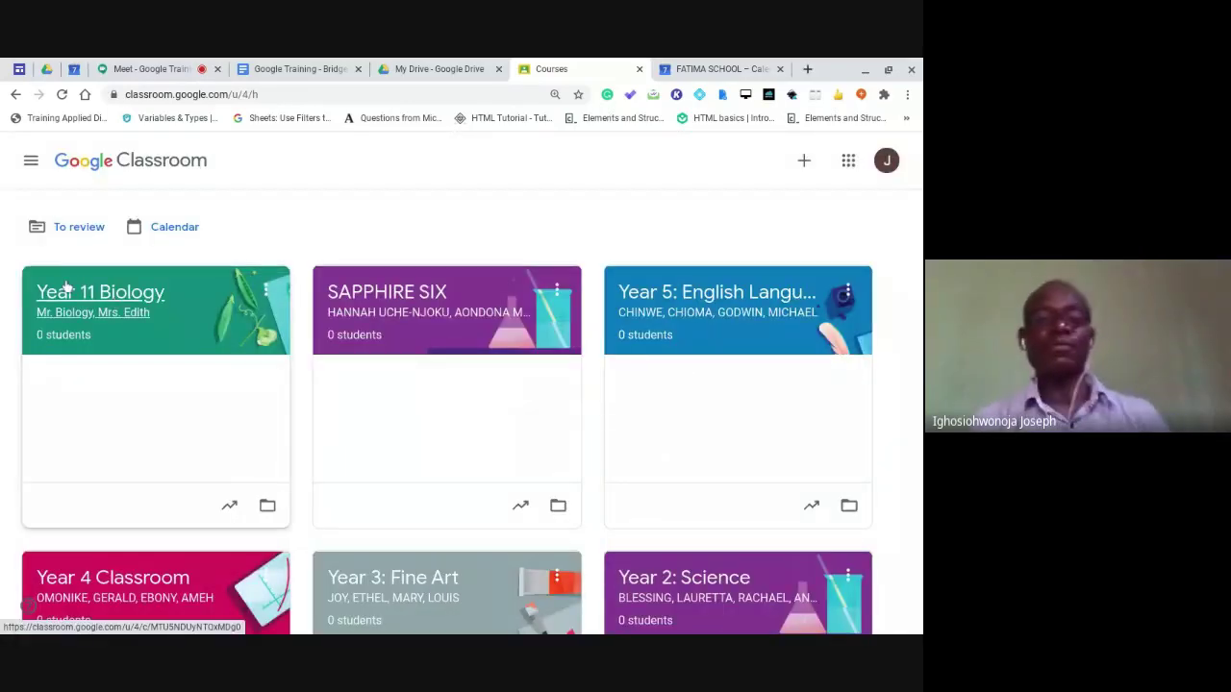
# Open the Year 11 Biology class and go to its People page.
pyautogui.click(82, 304)
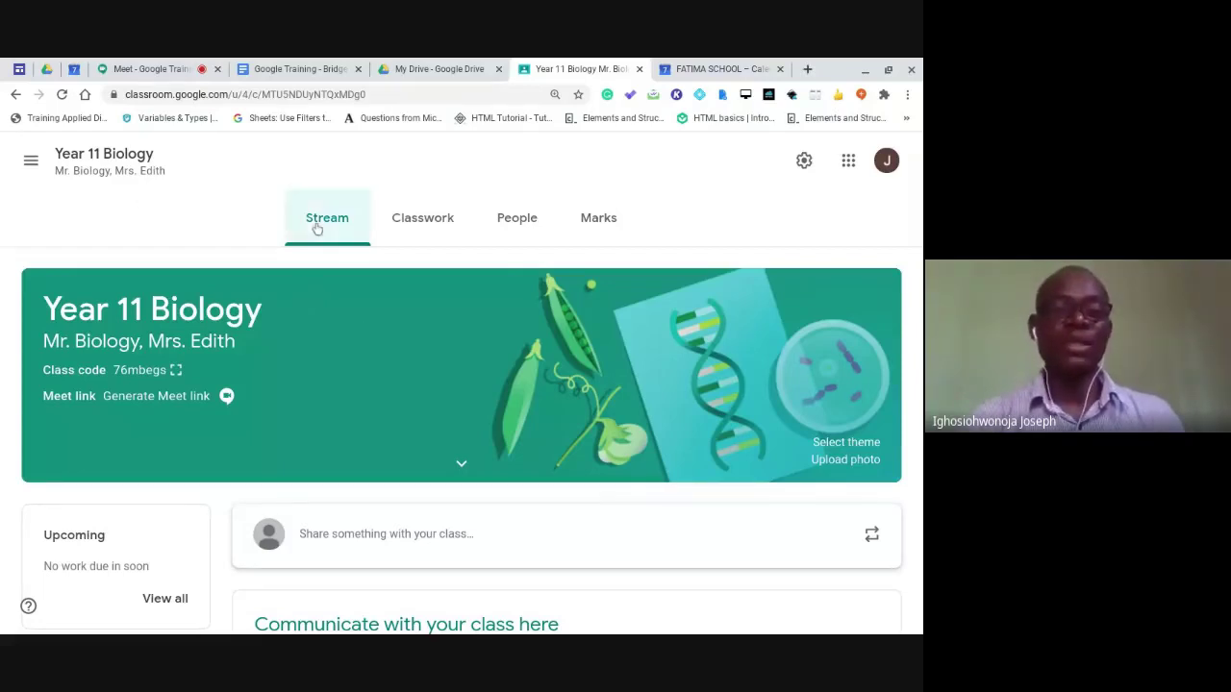
pyautogui.click(31, 161)
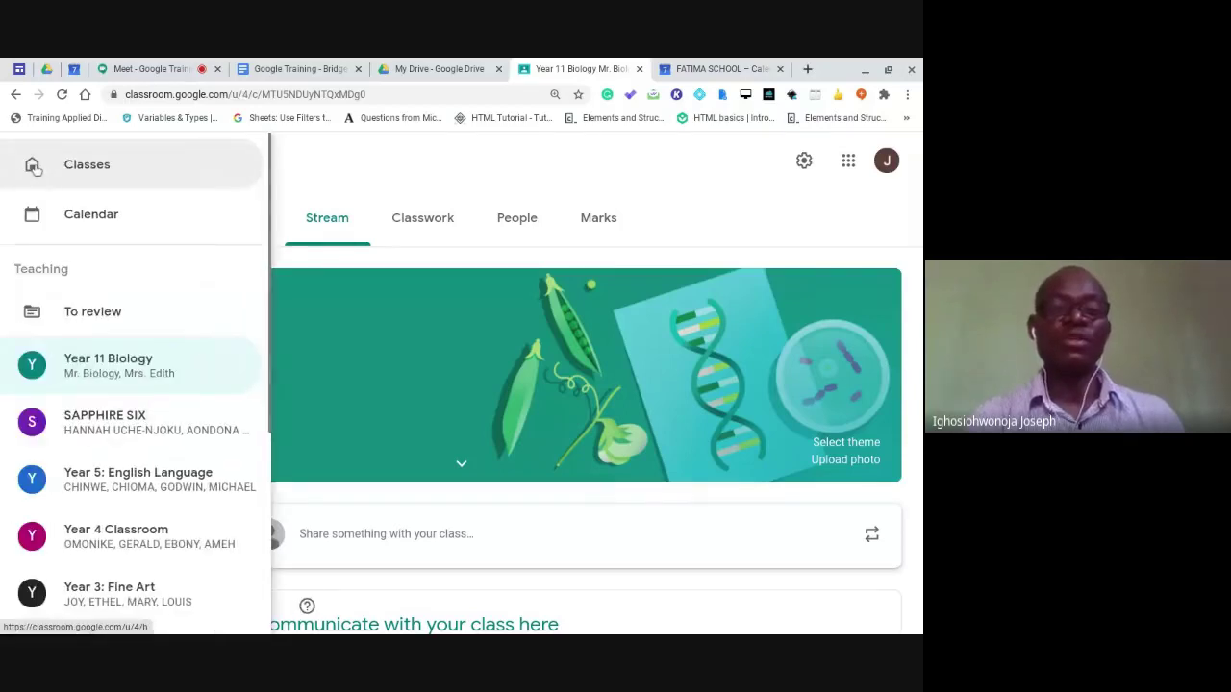
pyautogui.scroll(-2, 105, 250)
pyautogui.scroll(-2, 107, 263)
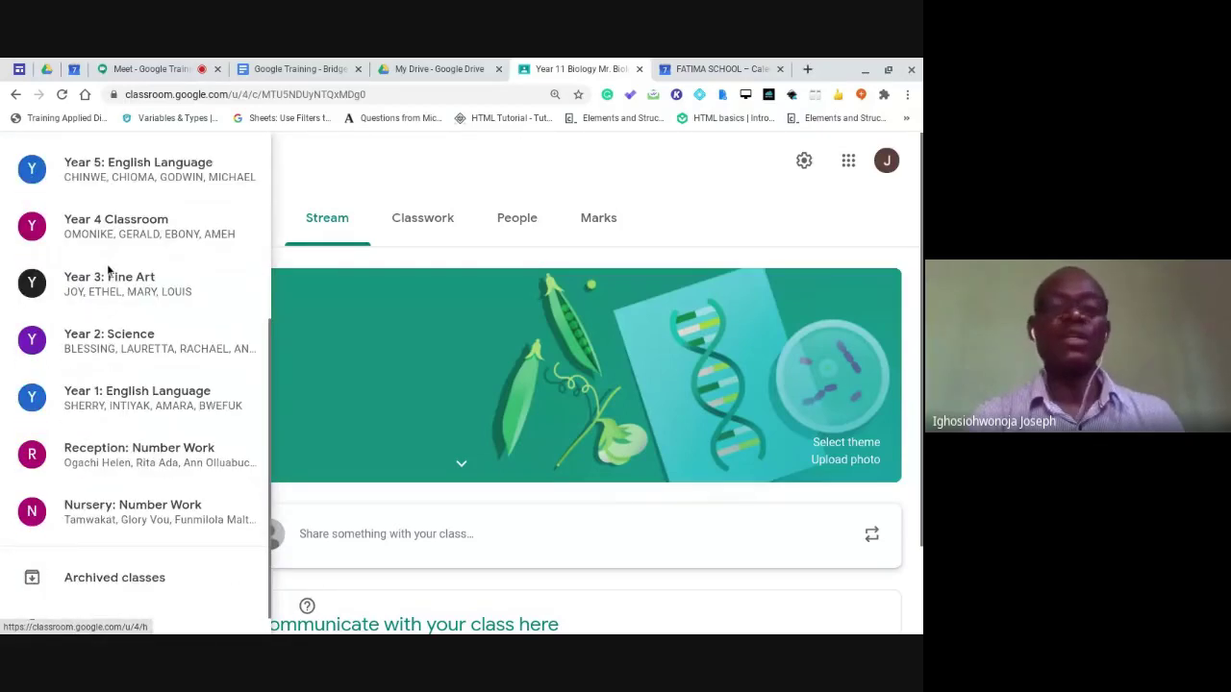
pyautogui.scroll(4, 108, 267)
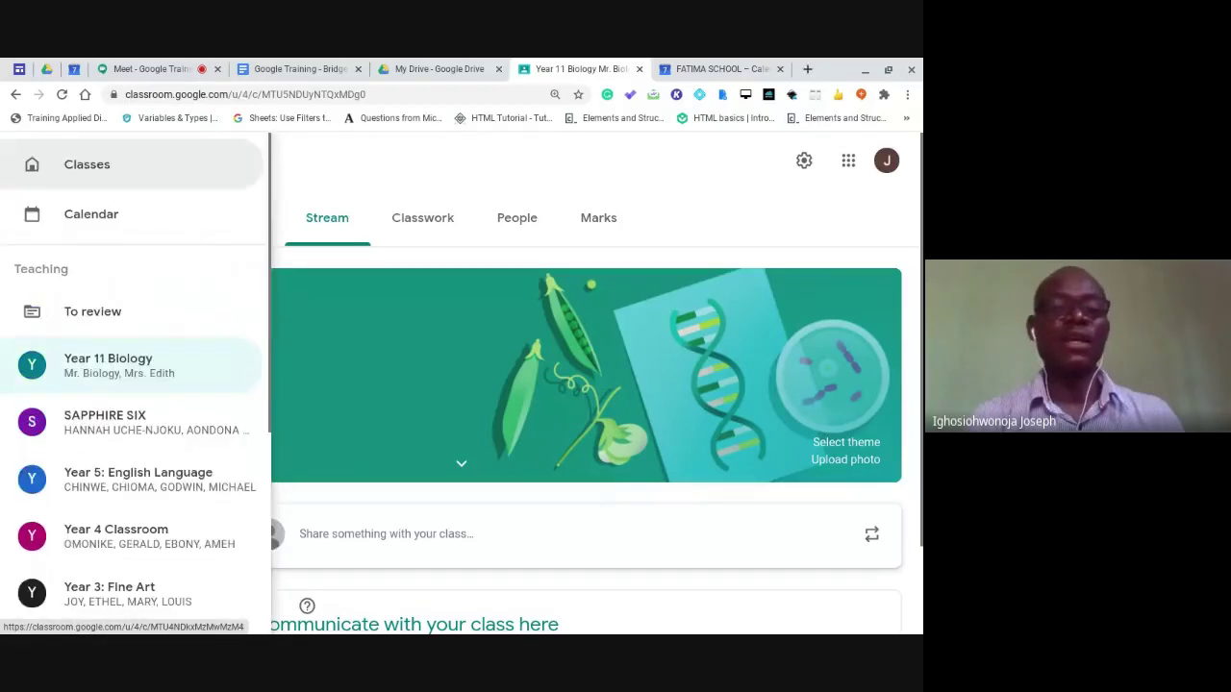
pyautogui.click(296, 182)
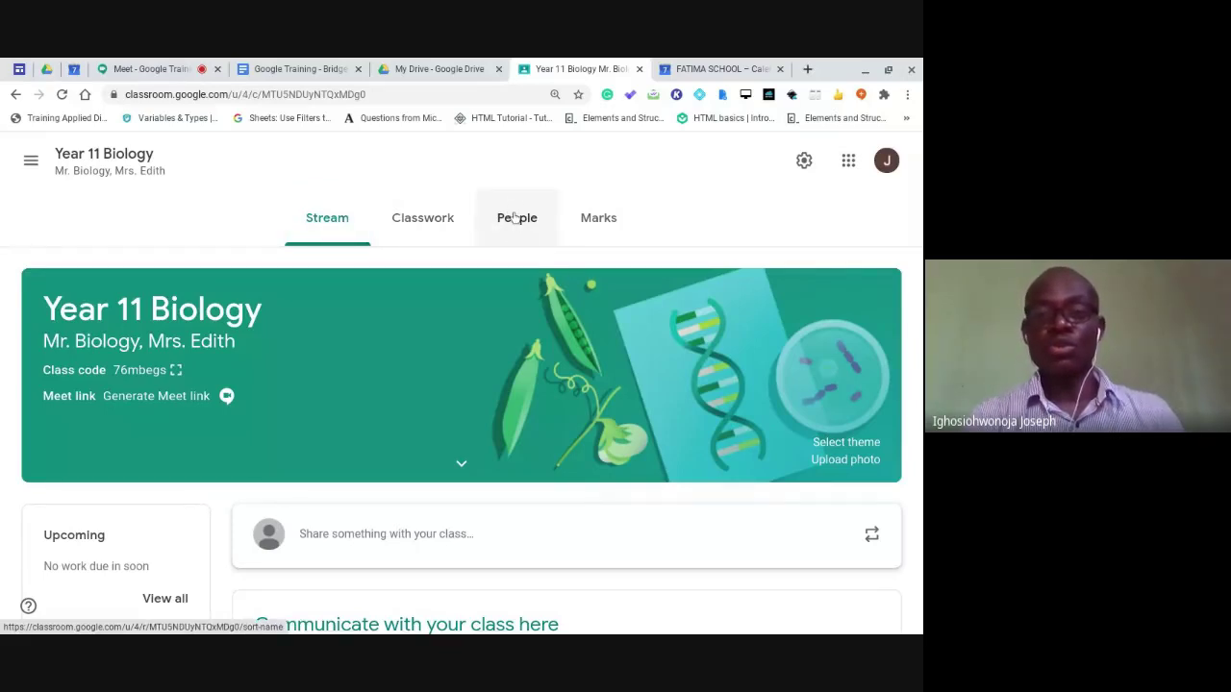
pyautogui.click(516, 219)
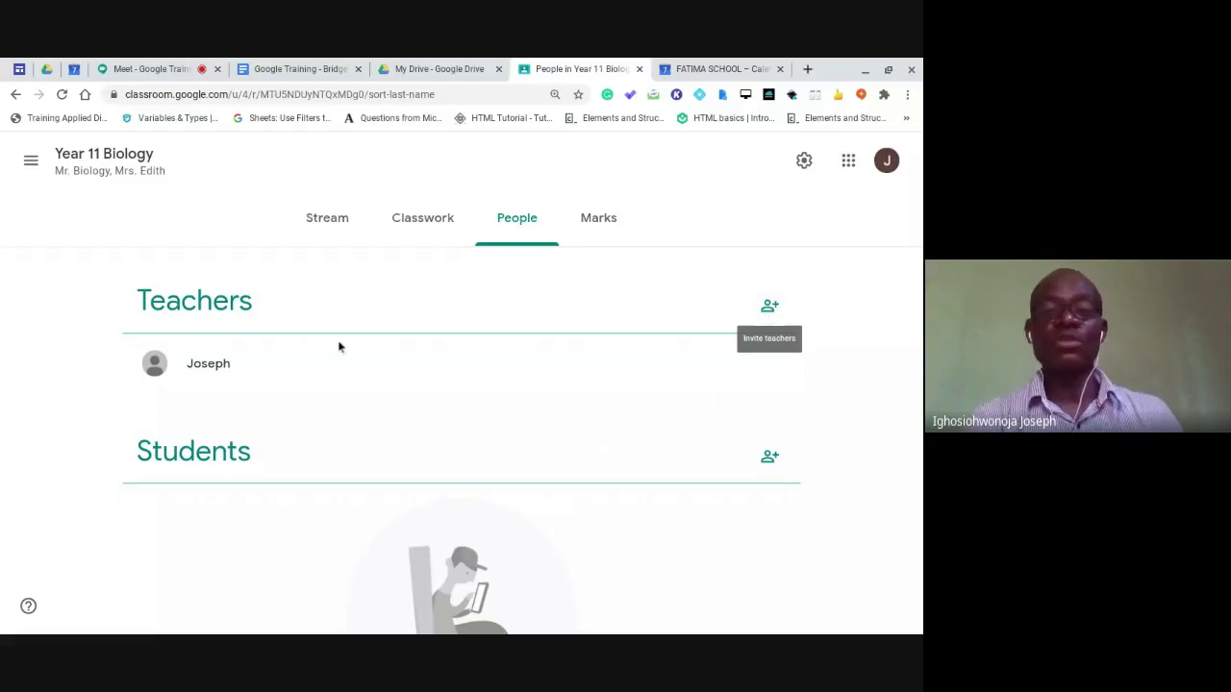
# Invite a colleague as co-teacher by searching and selecting their school e-mail address.
pyautogui.click(768, 307)
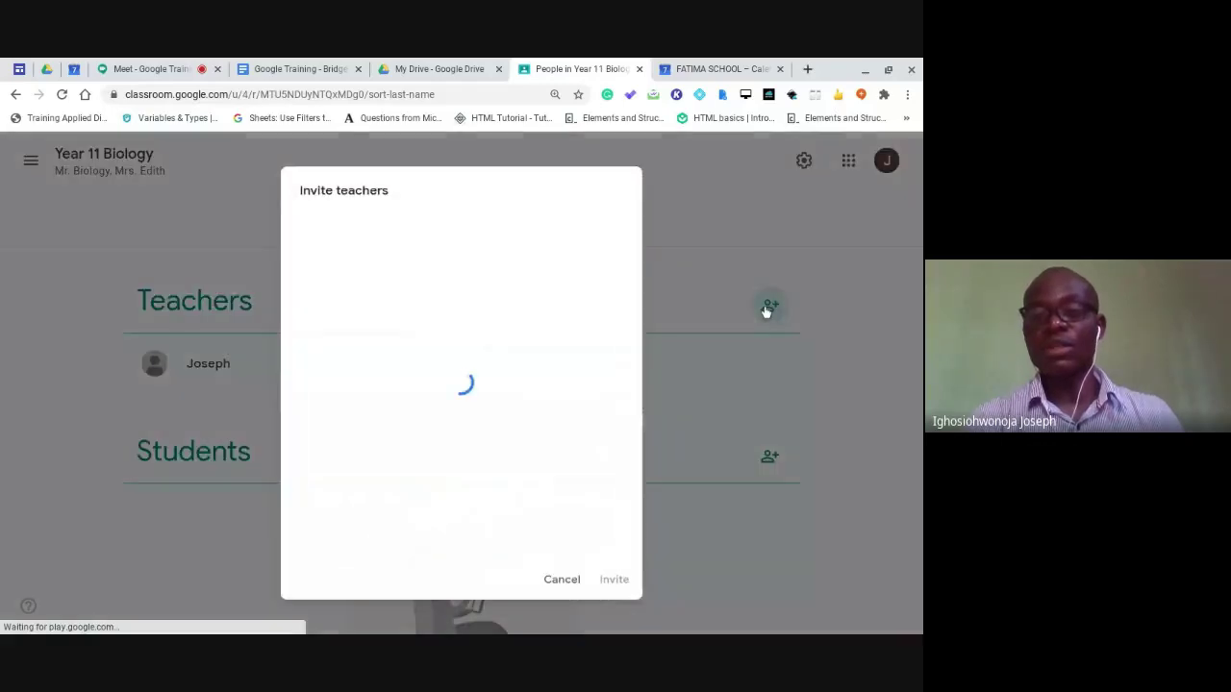
pyautogui.click(132, 70)
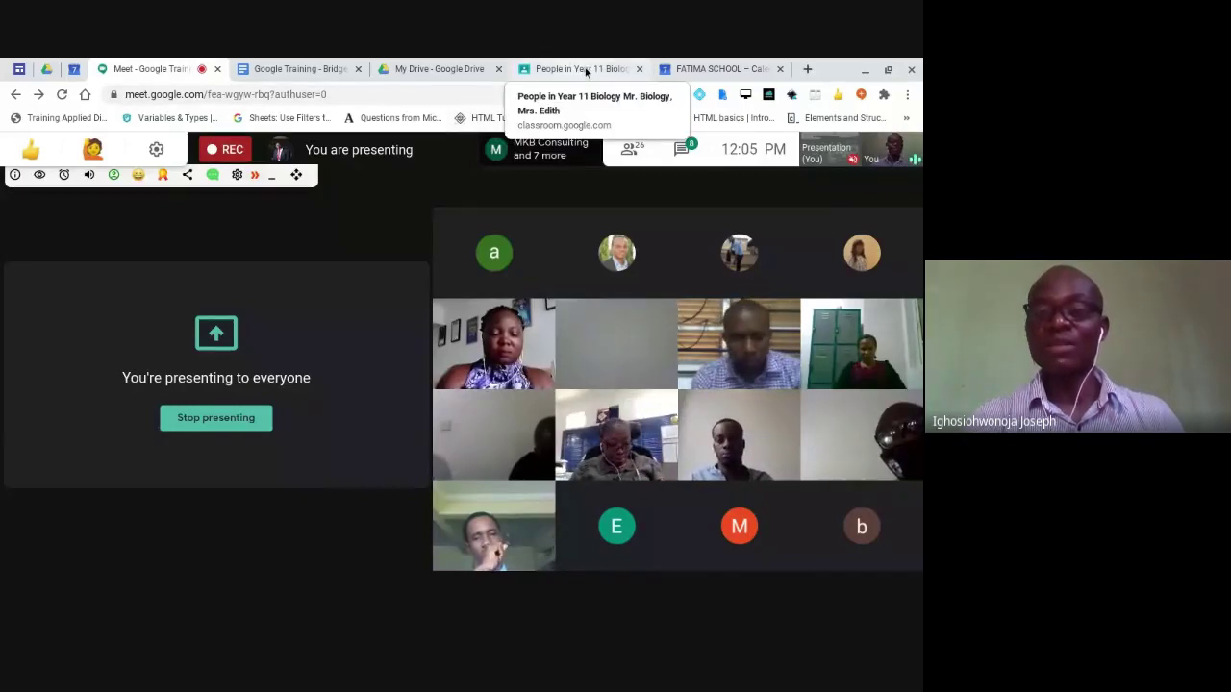
pyautogui.click(582, 70)
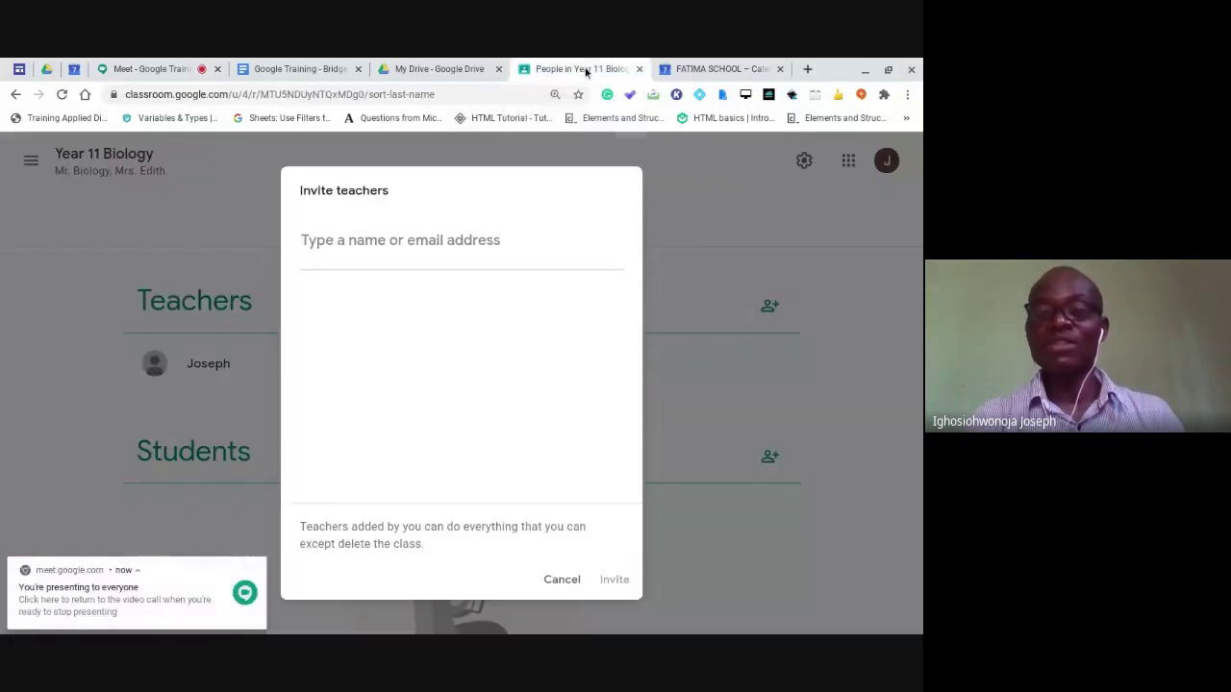
pyautogui.click(448, 246)
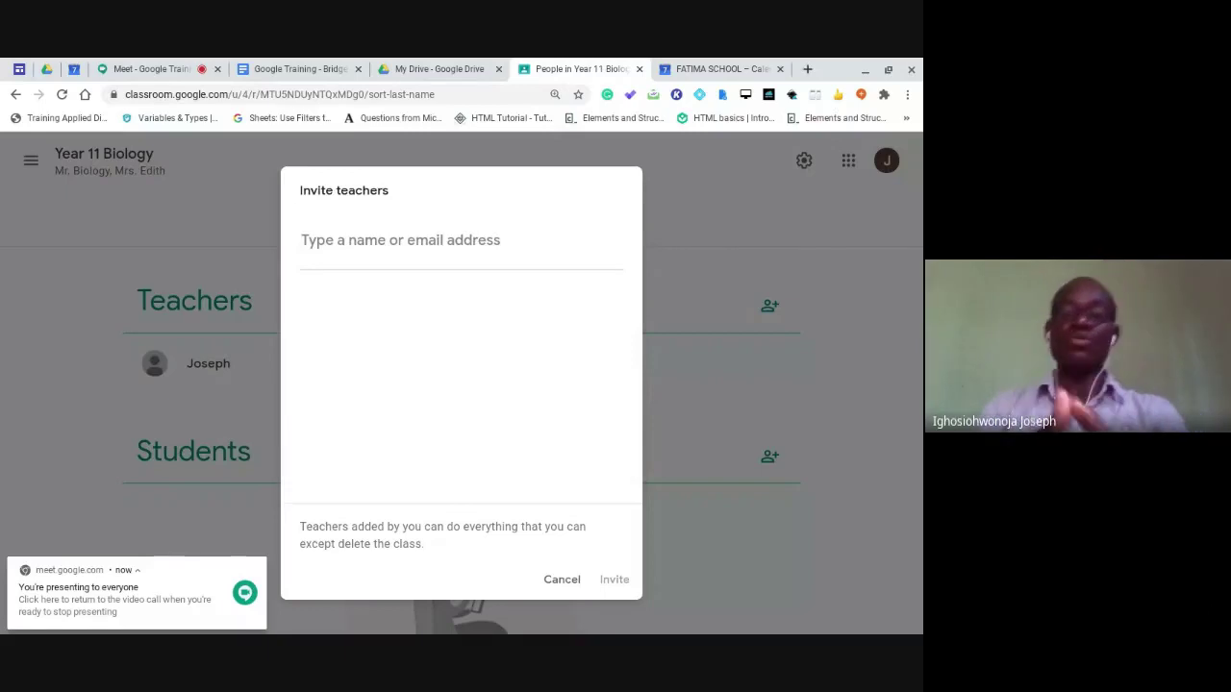
pyautogui.write('b')
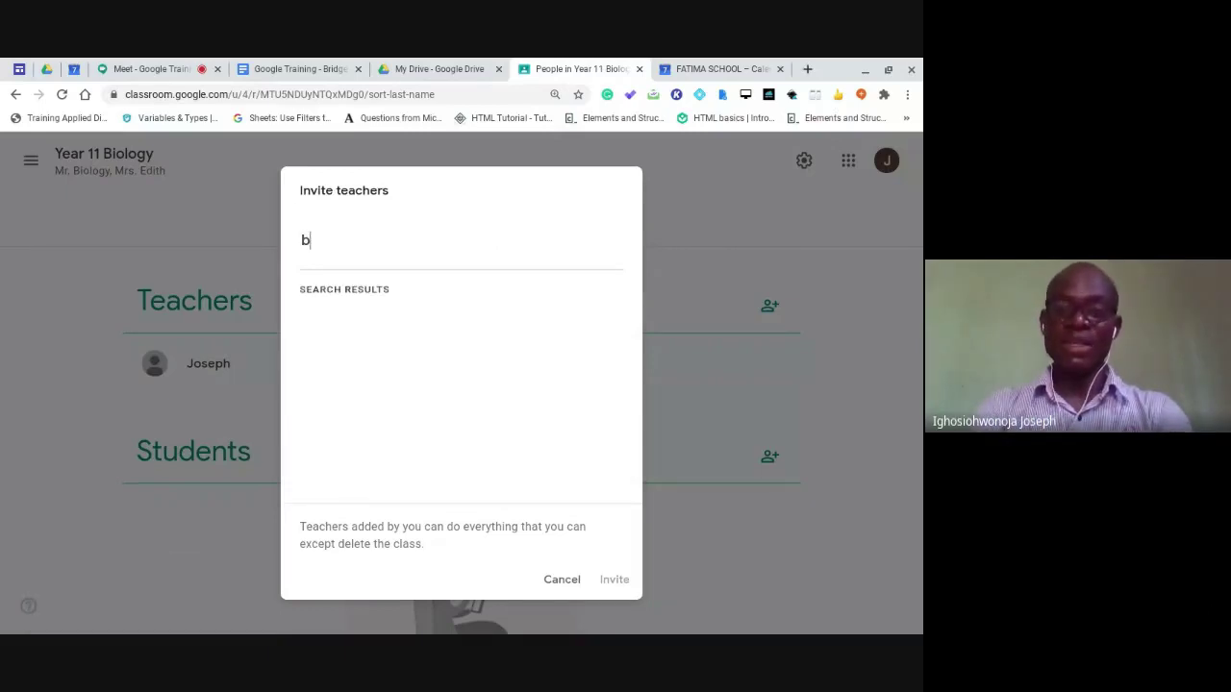
pyautogui.write('ode')
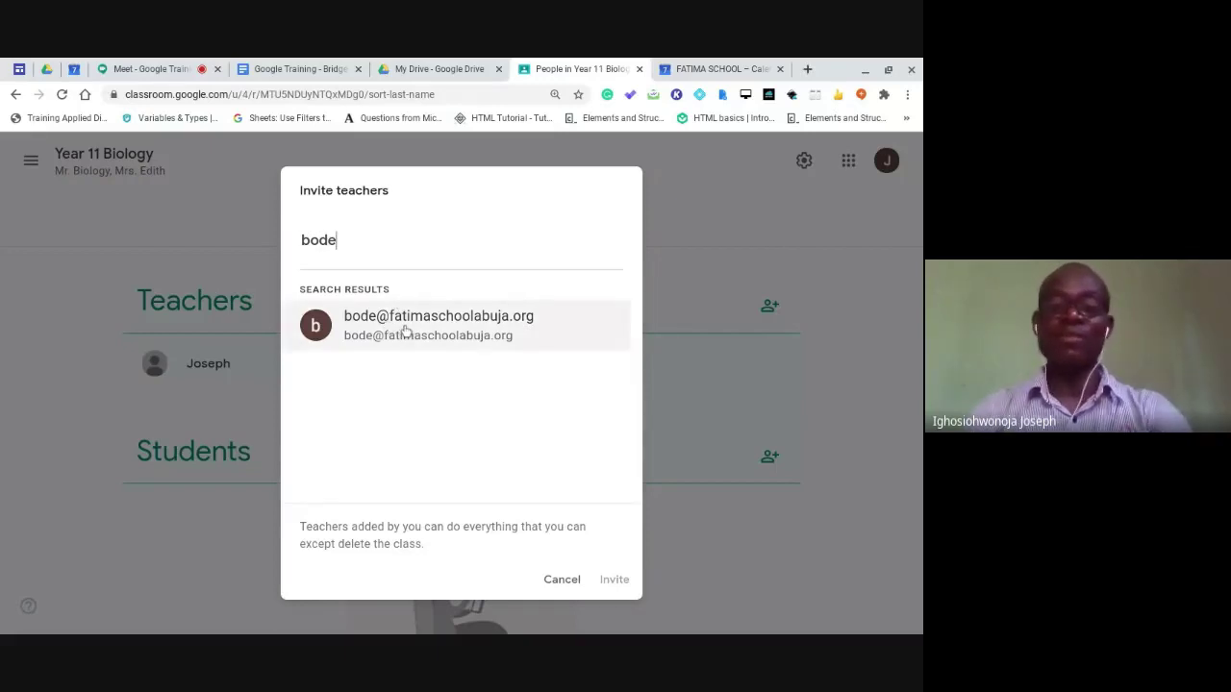
pyautogui.click(405, 329)
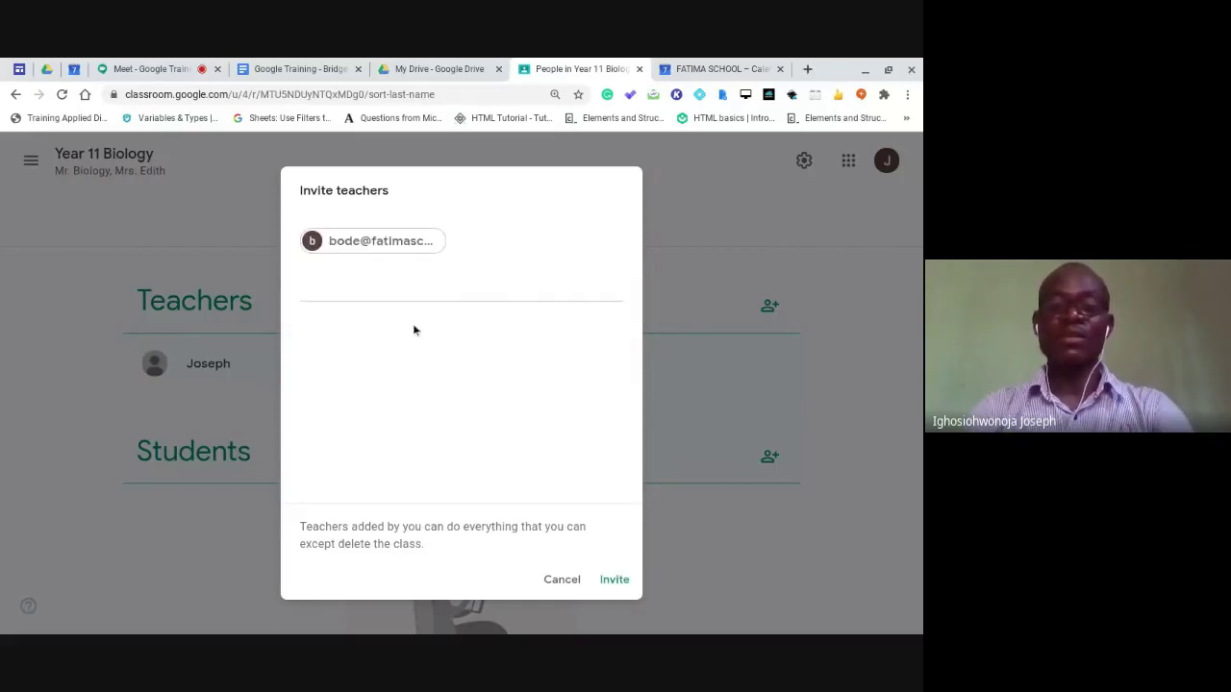
pyautogui.click(612, 581)
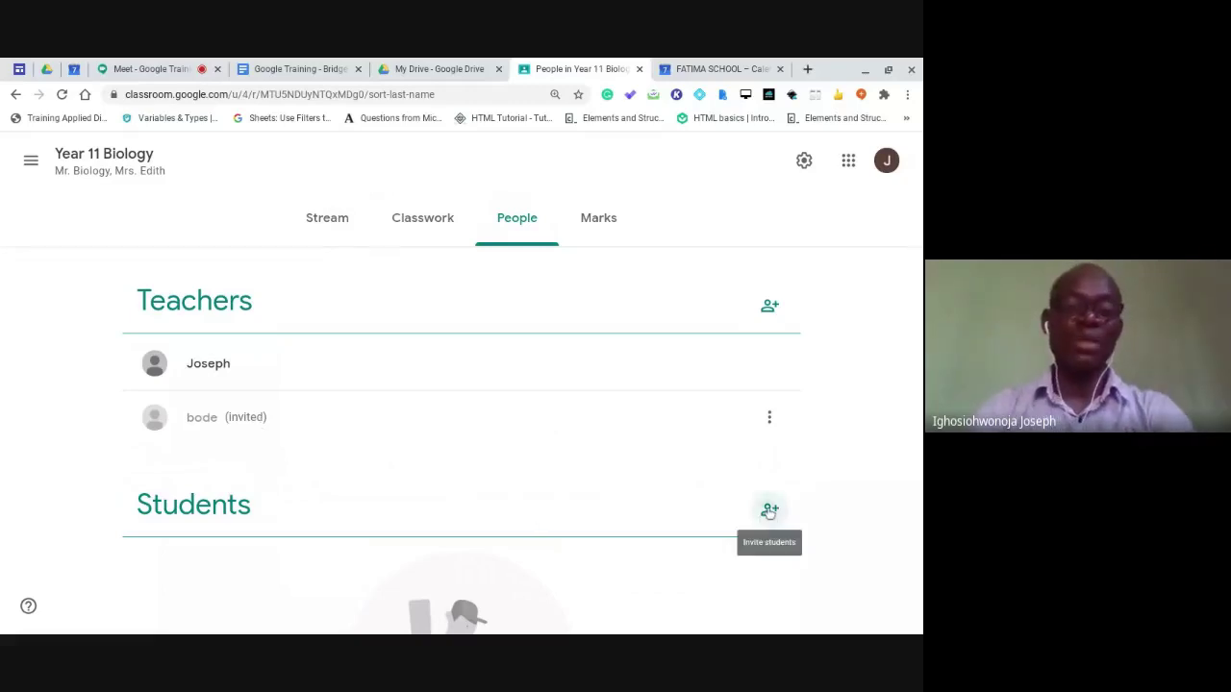
pyautogui.click(770, 511)
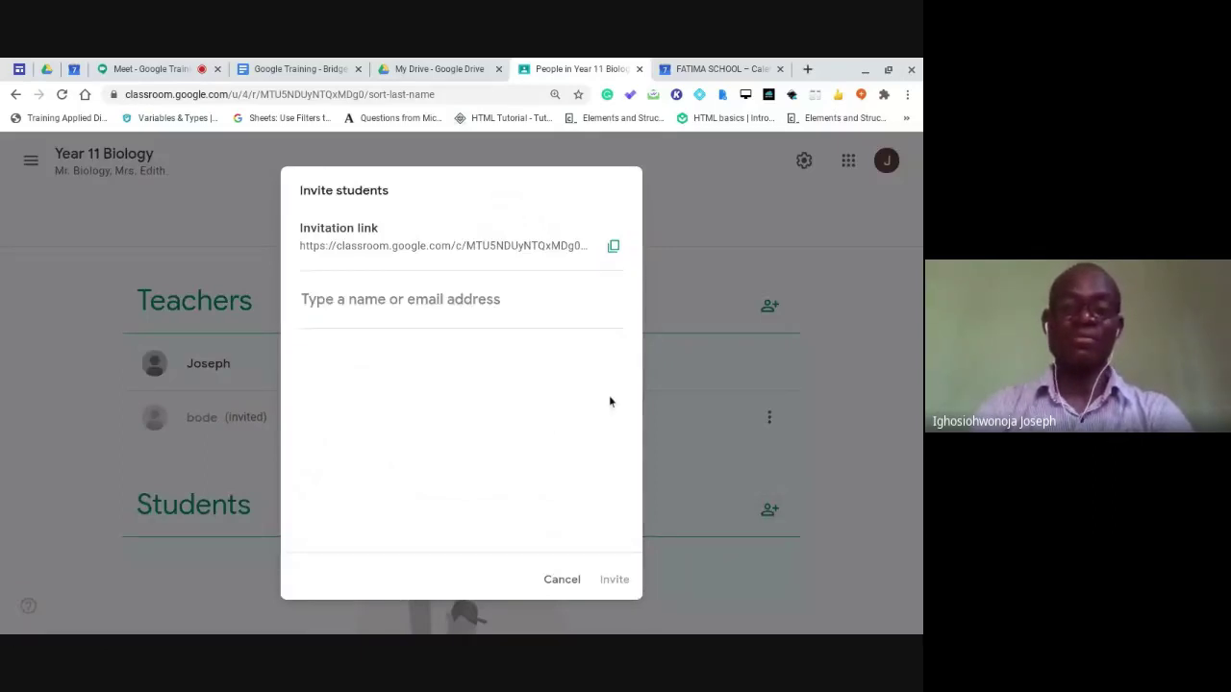
pyautogui.click(480, 310)
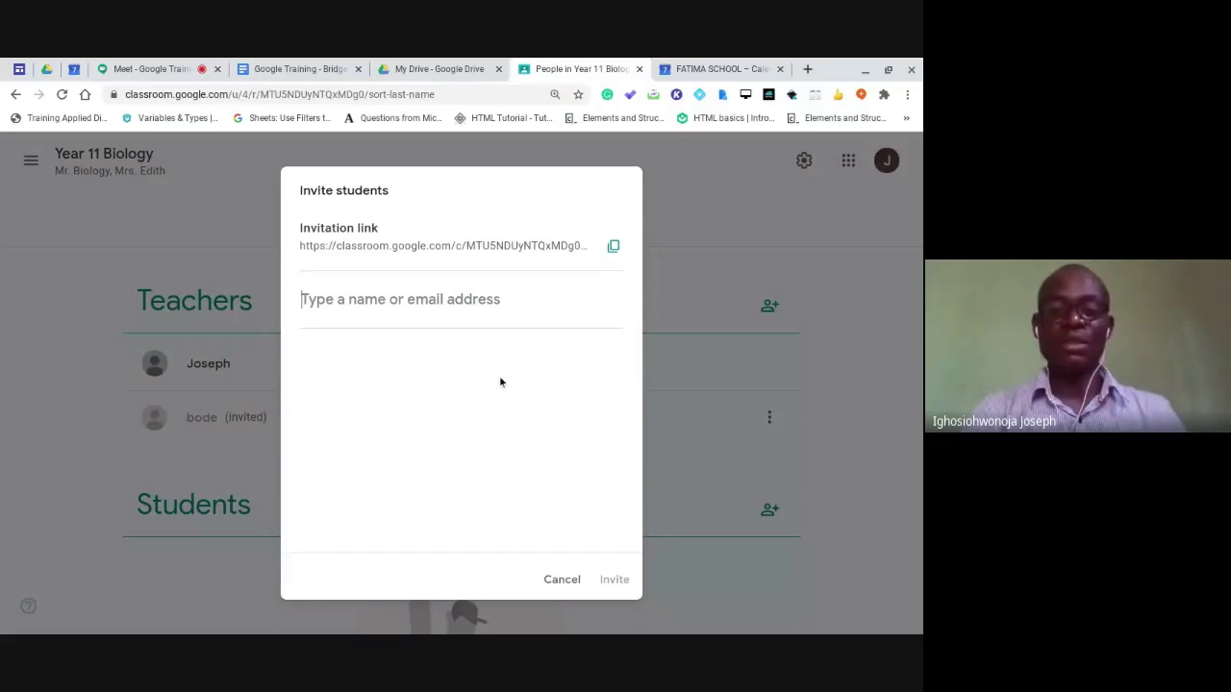
pyautogui.click(562, 579)
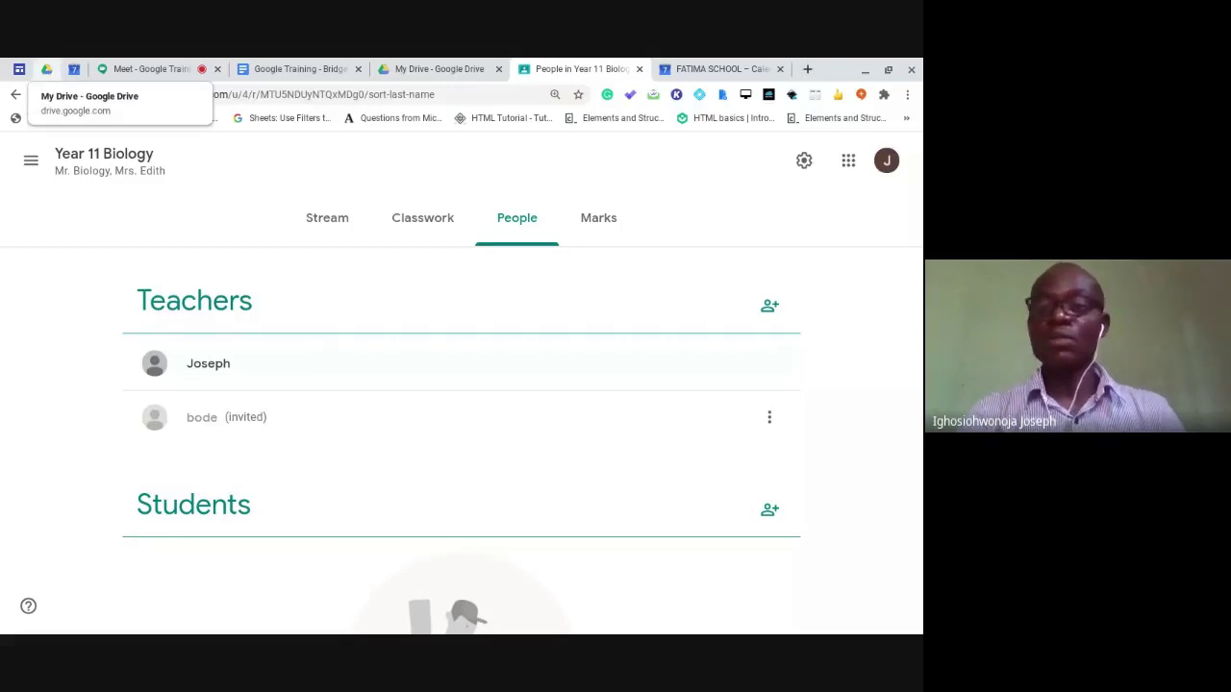
# From Google Drive, launch Google Classroom in a new tab via the apps grid.
pyautogui.click(47, 69)
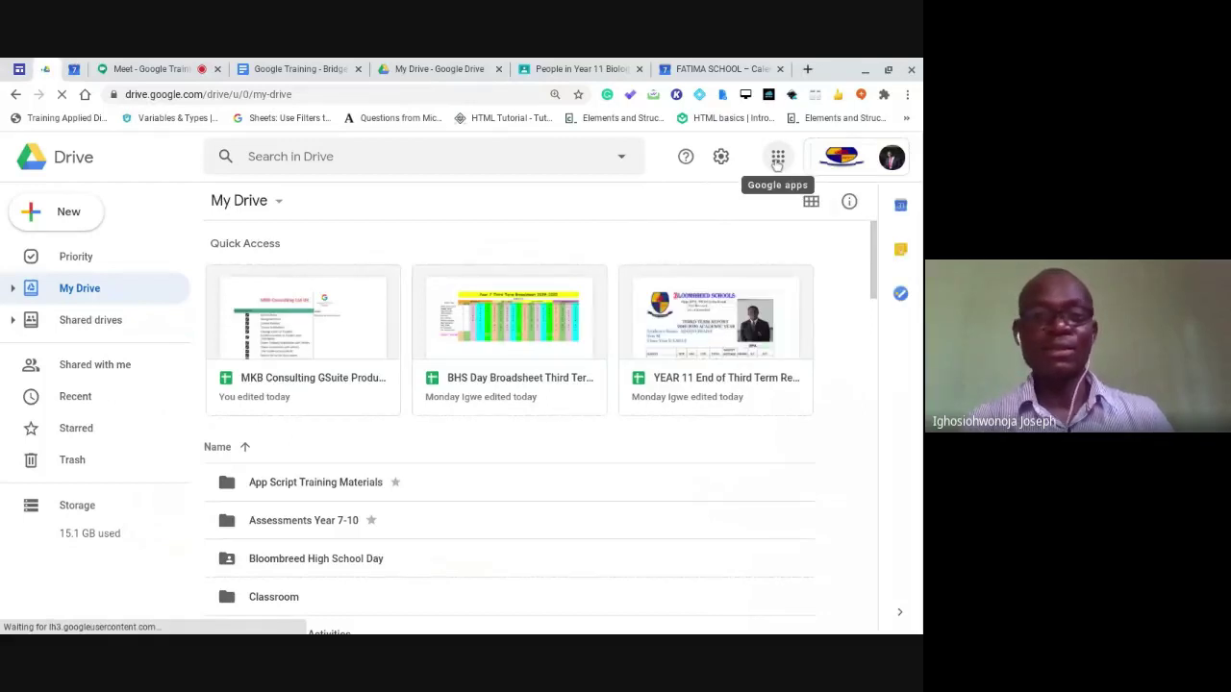
pyautogui.click(777, 160)
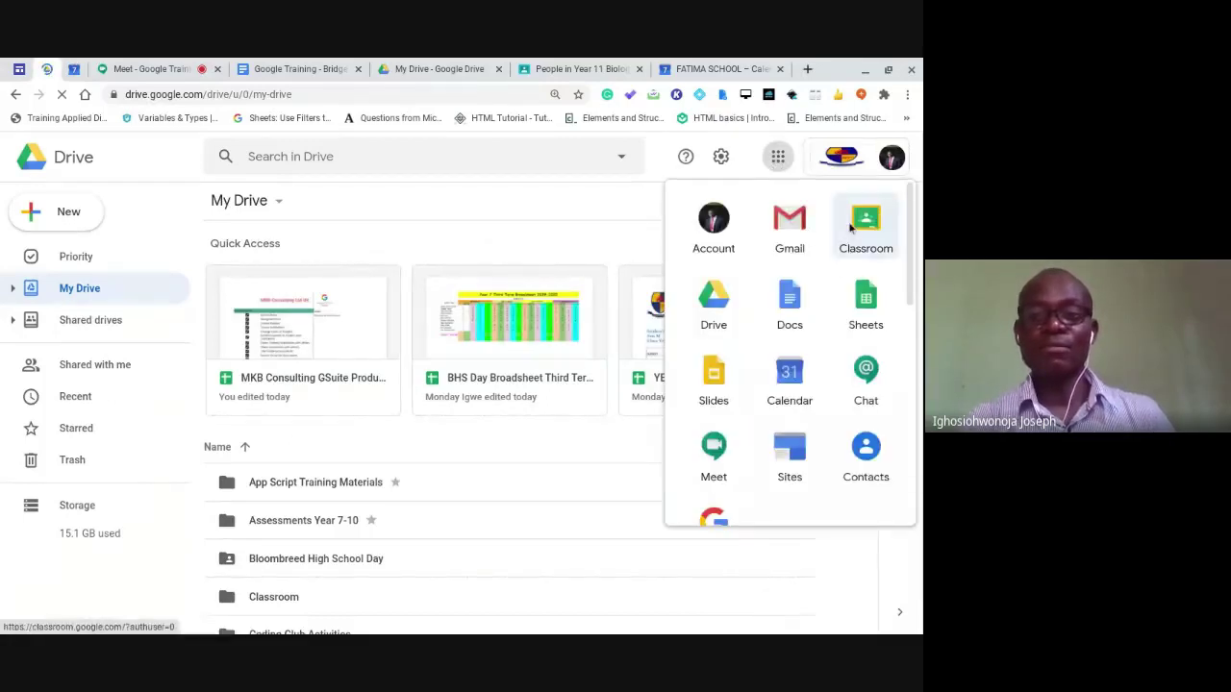
pyautogui.click(852, 227)
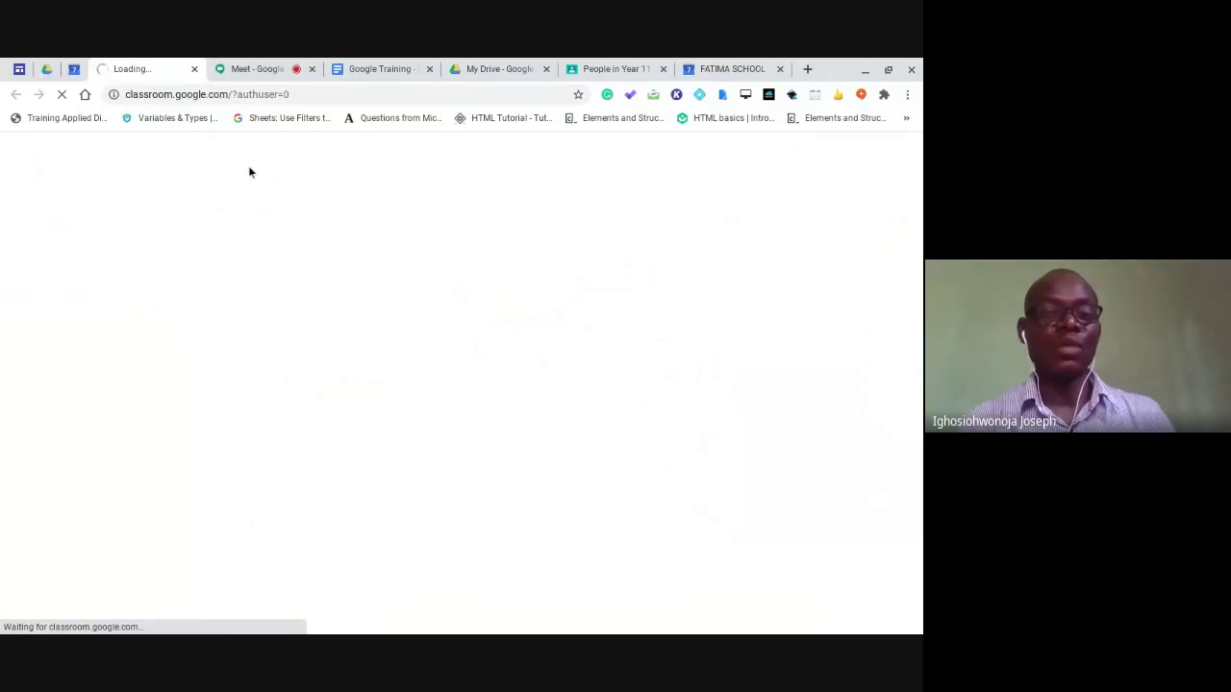
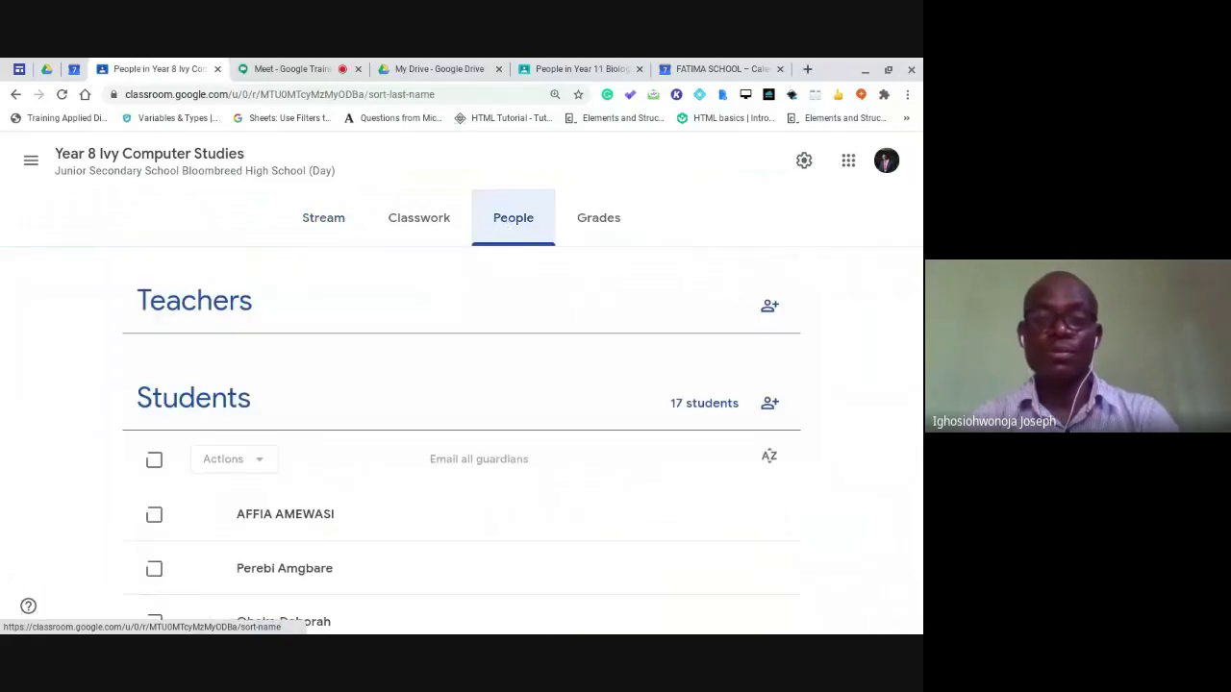
# Open one student's individual work page, which lists assignments with grades like 15/20 and 5/15.
pyautogui.scroll(-2, 526, 317)
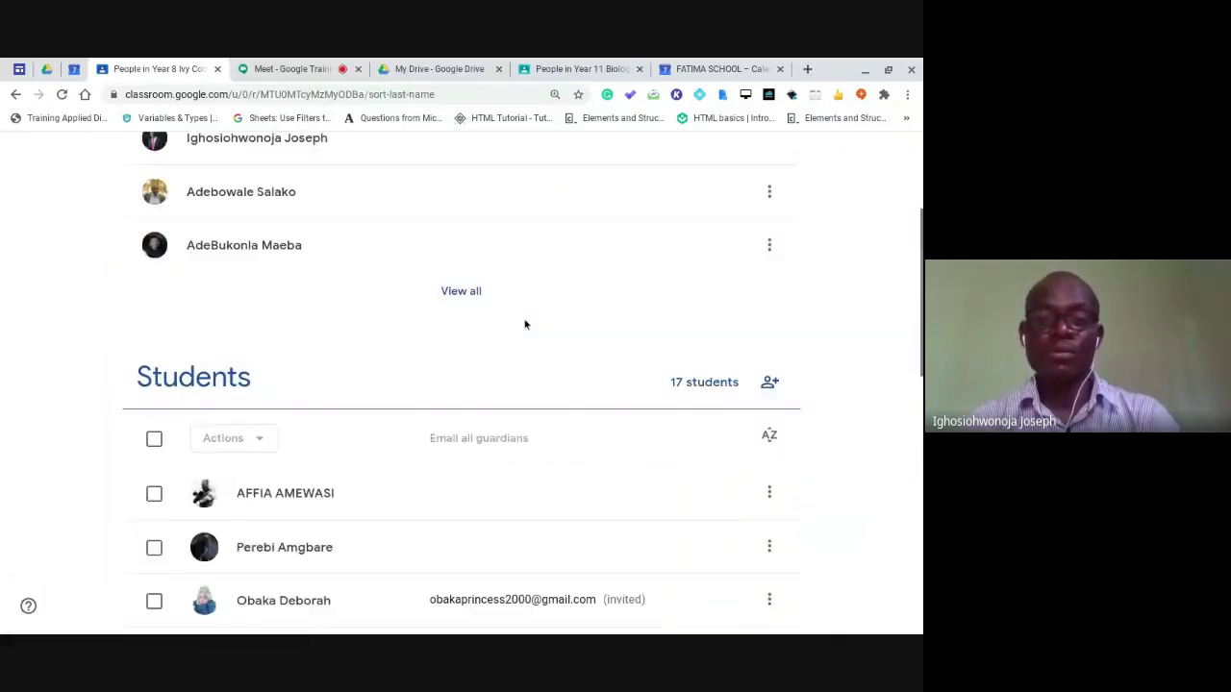
pyautogui.scroll(-1, 525, 324)
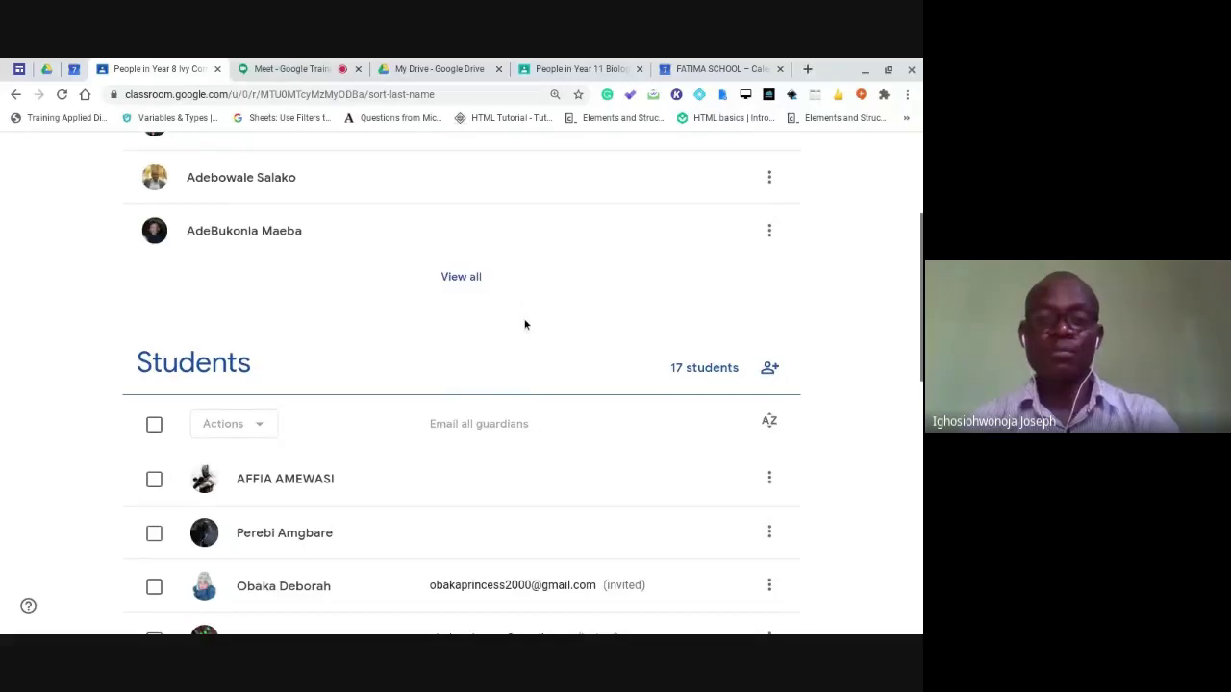
pyautogui.scroll(-4, 525, 324)
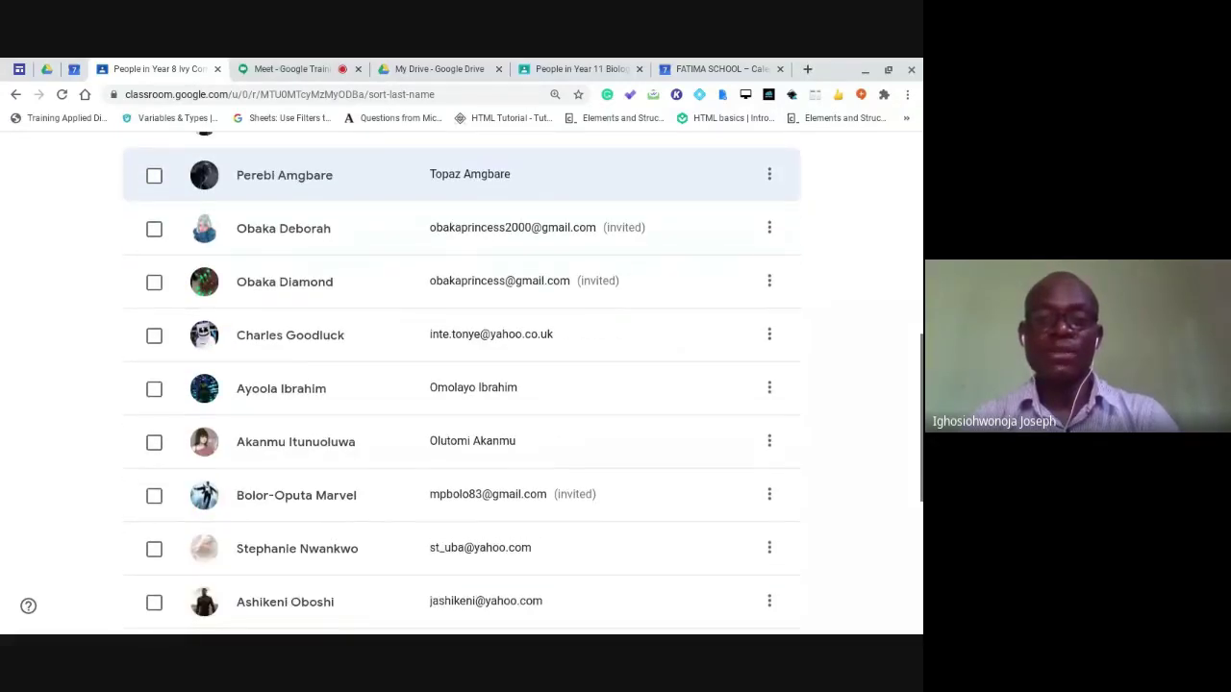
pyautogui.scroll(-1, 525, 318)
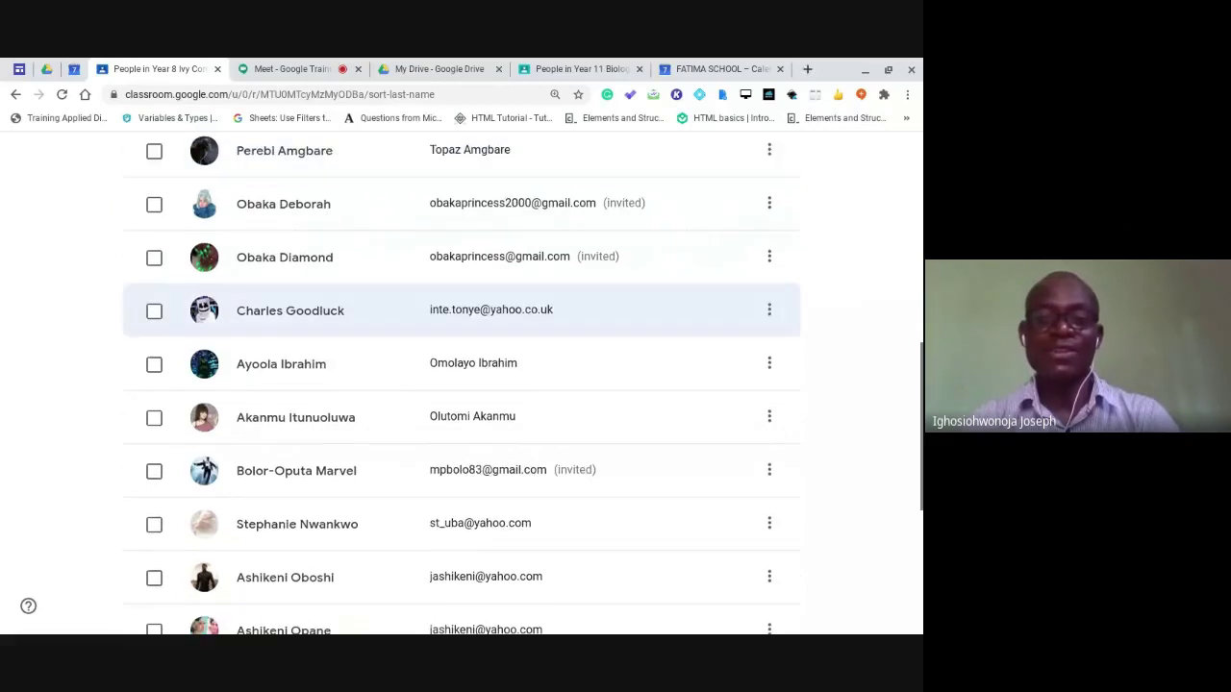
pyautogui.scroll(-1, 525, 310)
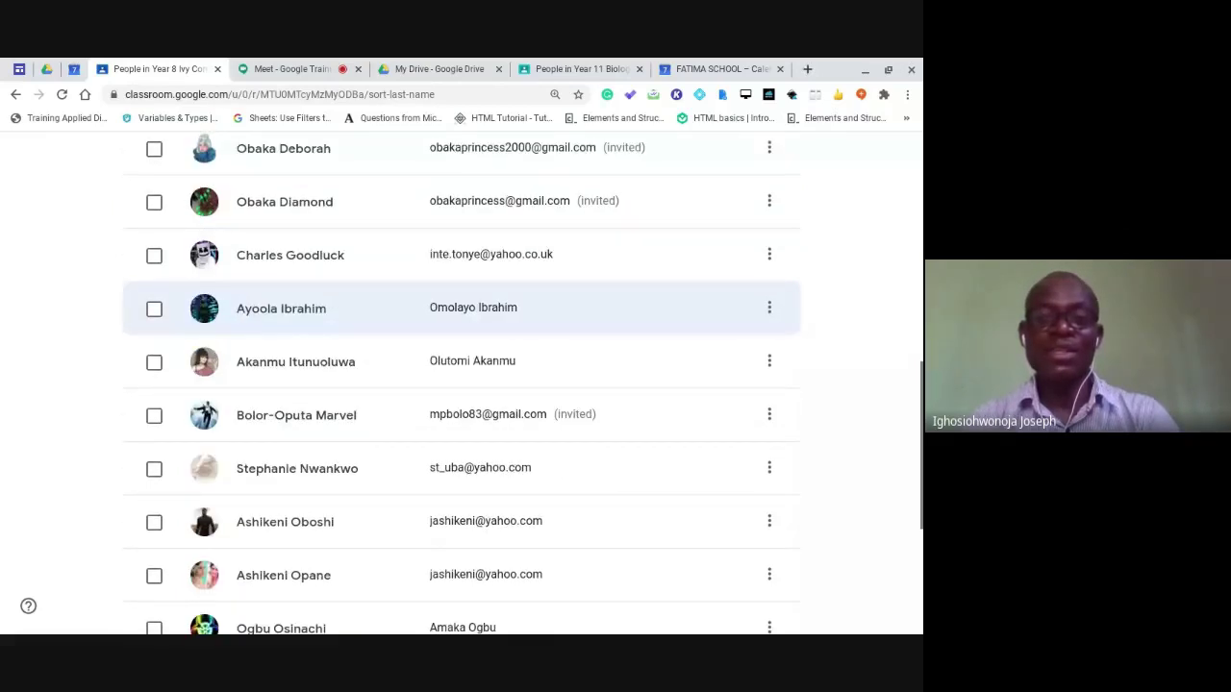
pyautogui.scroll(-3, 524, 312)
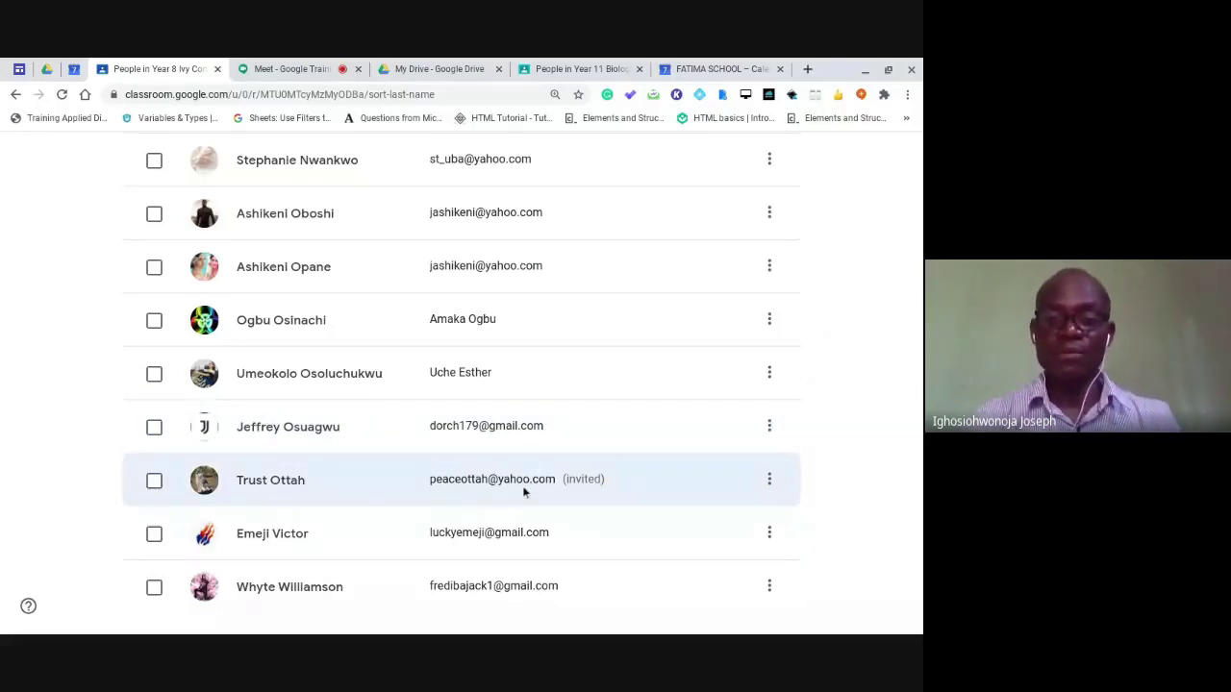
pyautogui.click(769, 480)
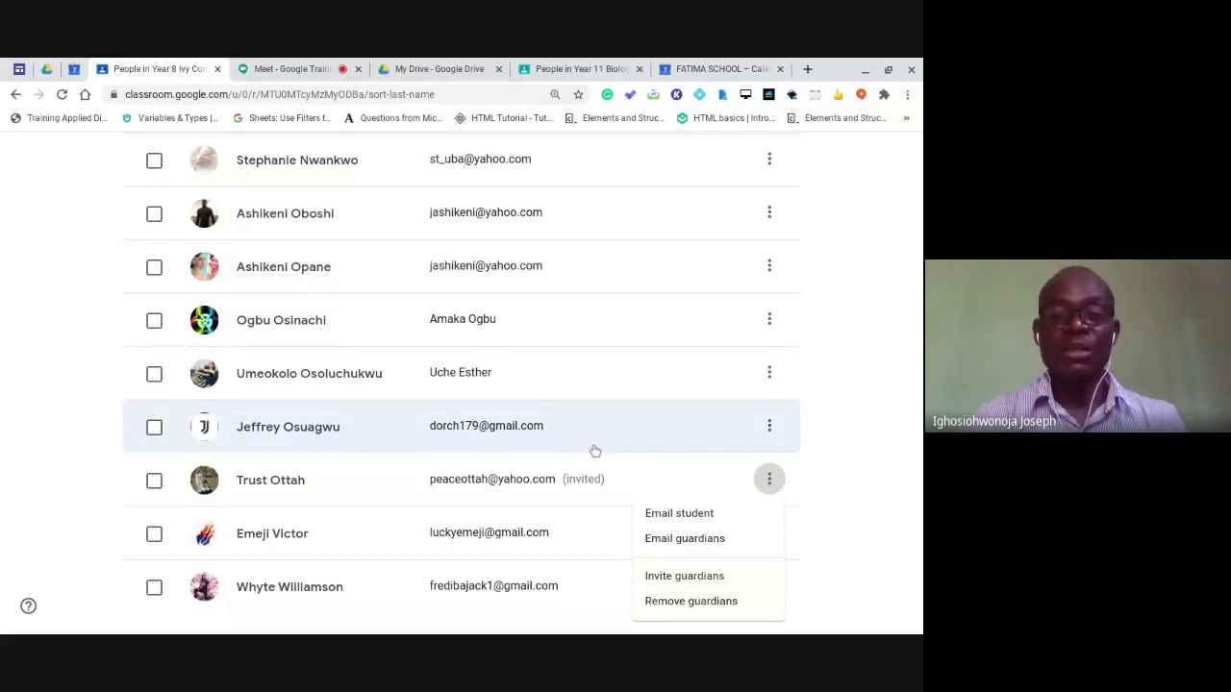
pyautogui.click(501, 423)
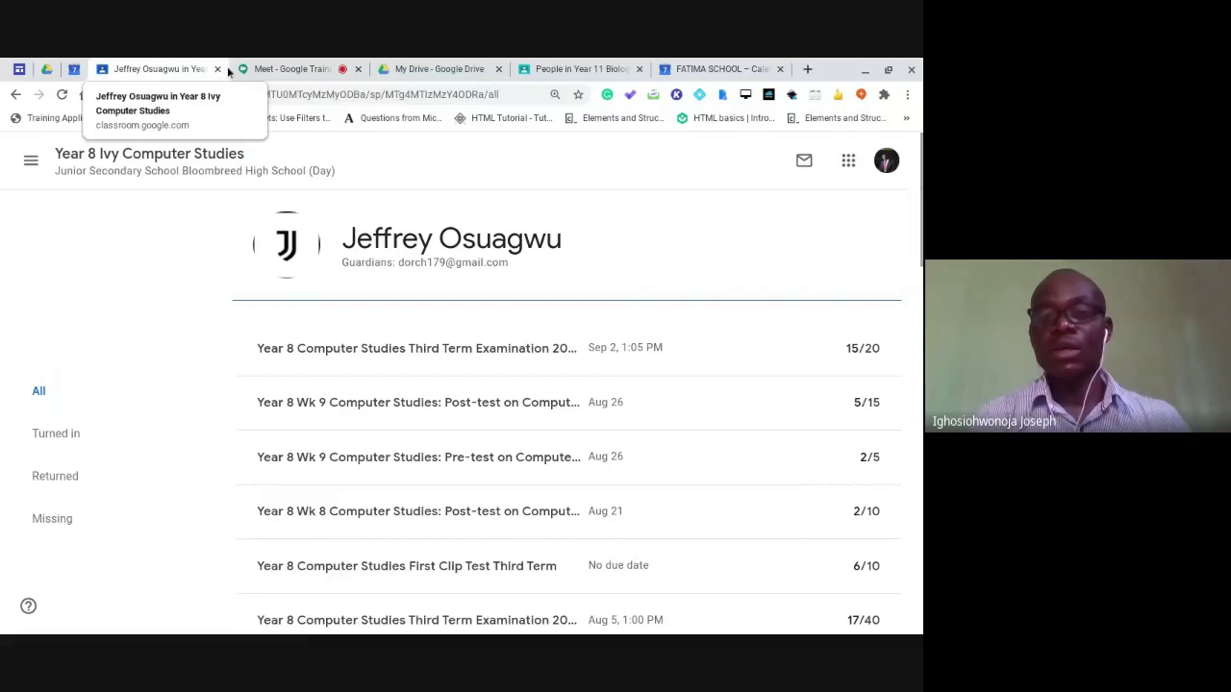
# Switch to the Year 11 Biology class, view its empty Marks page, then return to Stream.
pyautogui.click(554, 70)
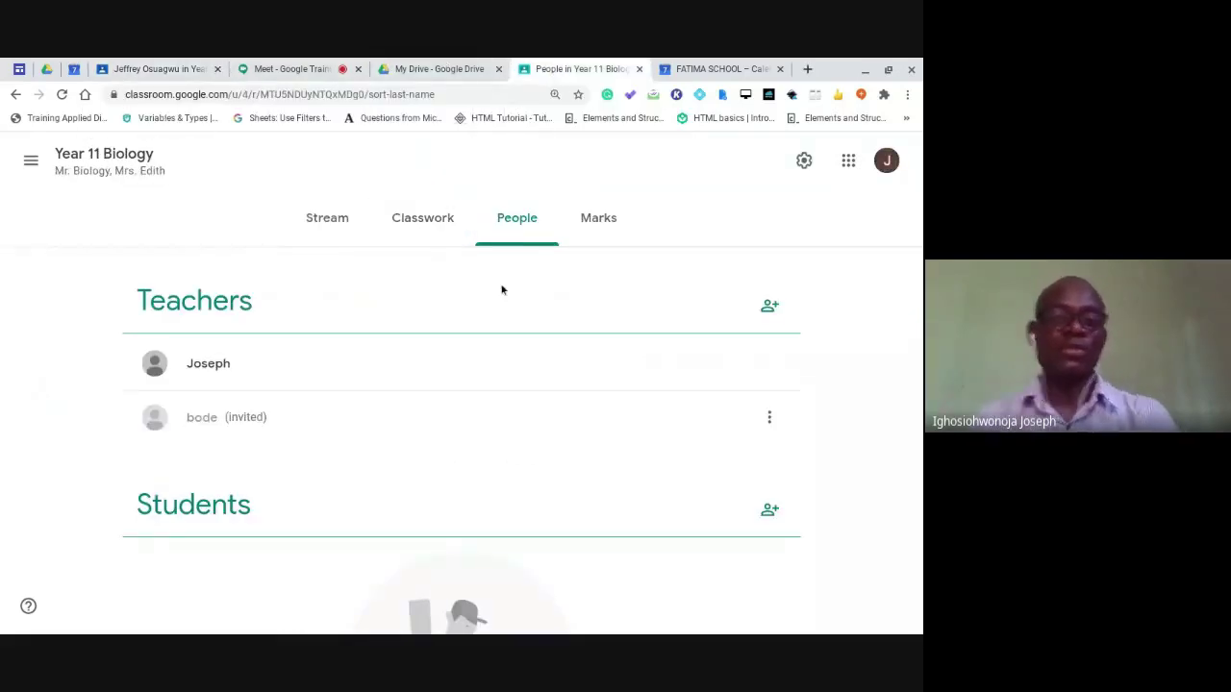
pyautogui.click(610, 222)
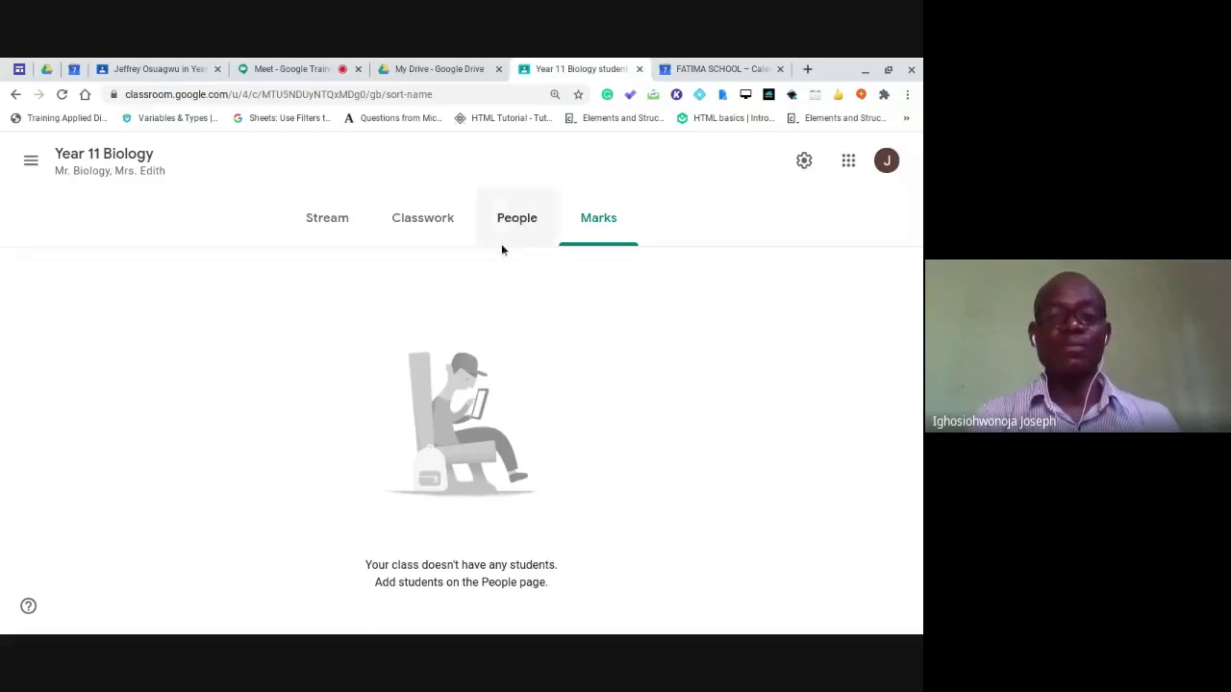
pyautogui.click(328, 221)
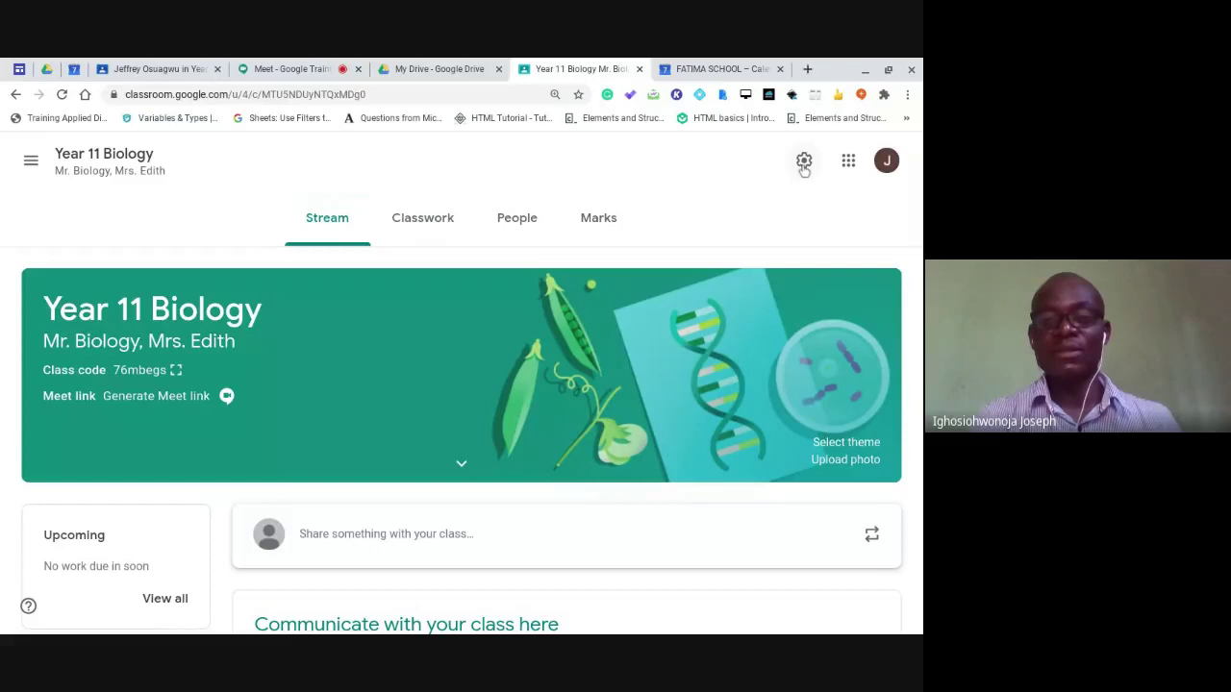
# Open Year 11 Biology's Class settings and scroll down to the Meet section.
pyautogui.click(805, 164)
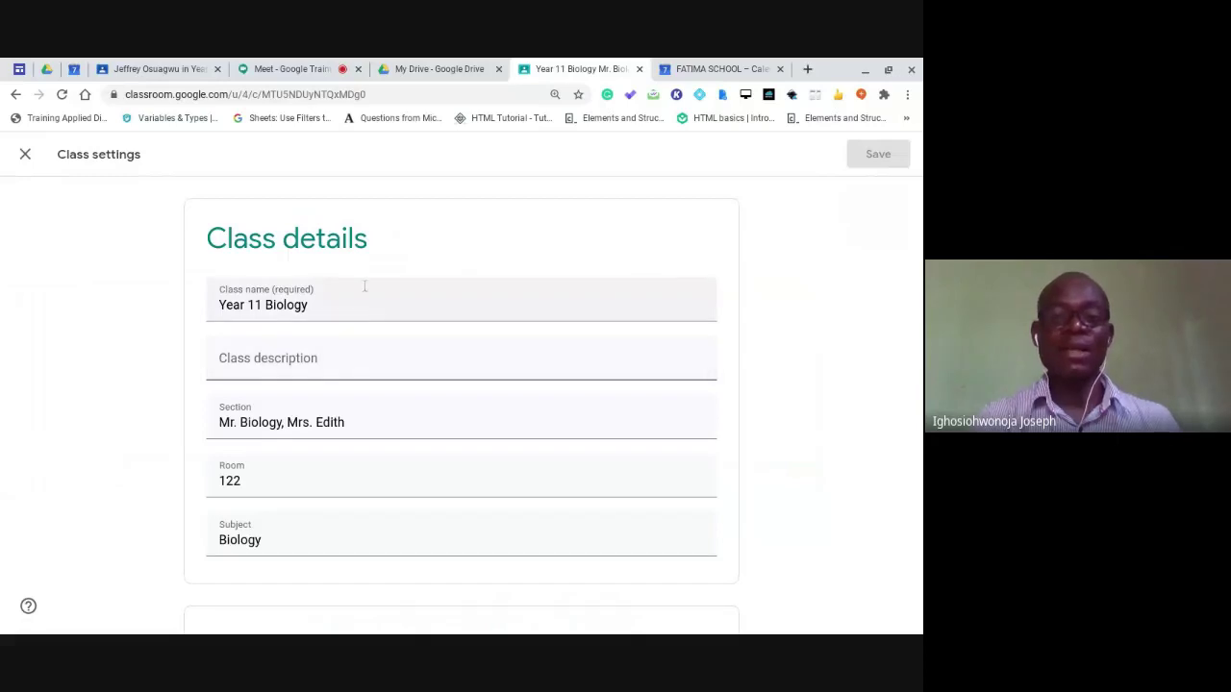
pyautogui.scroll(-1, 385, 331)
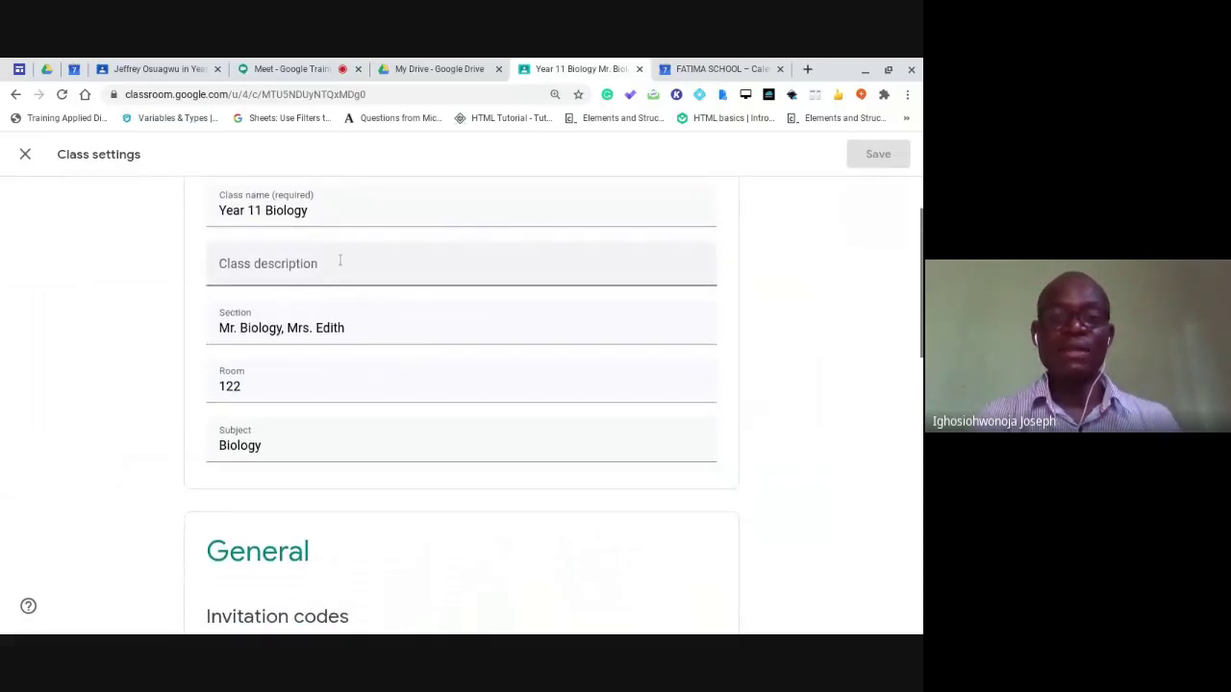
pyautogui.scroll(-2, 342, 262)
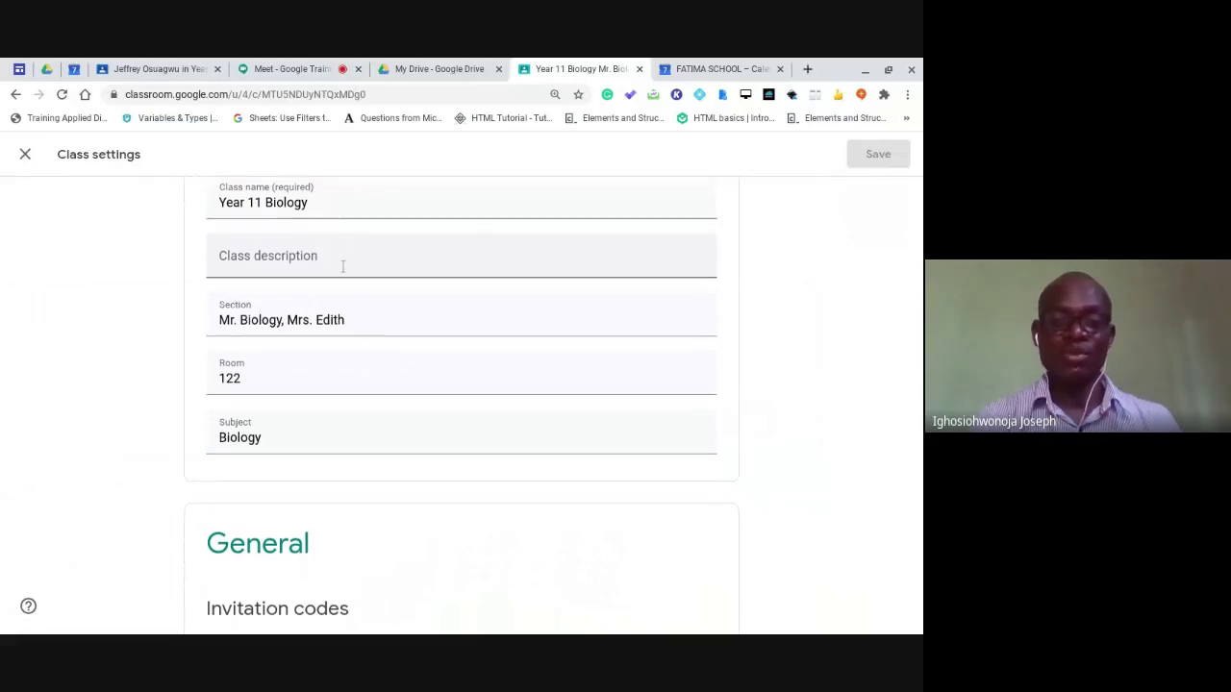
pyautogui.scroll(-2, 343, 265)
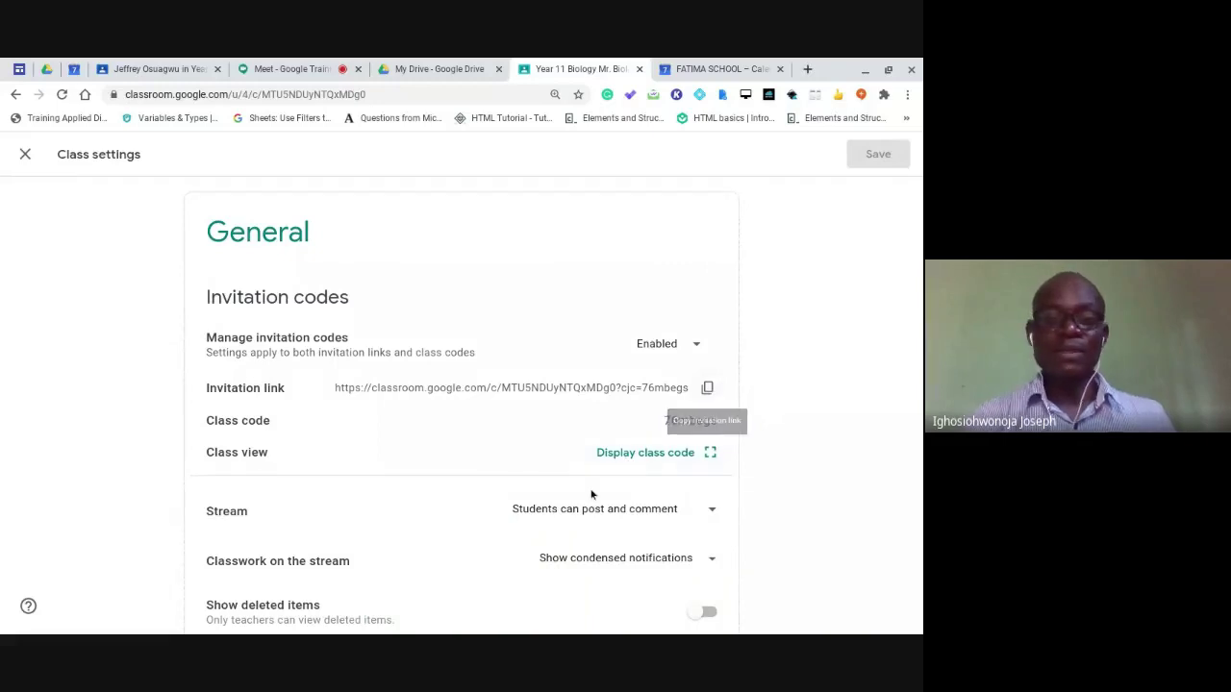
pyautogui.scroll(-1, 328, 541)
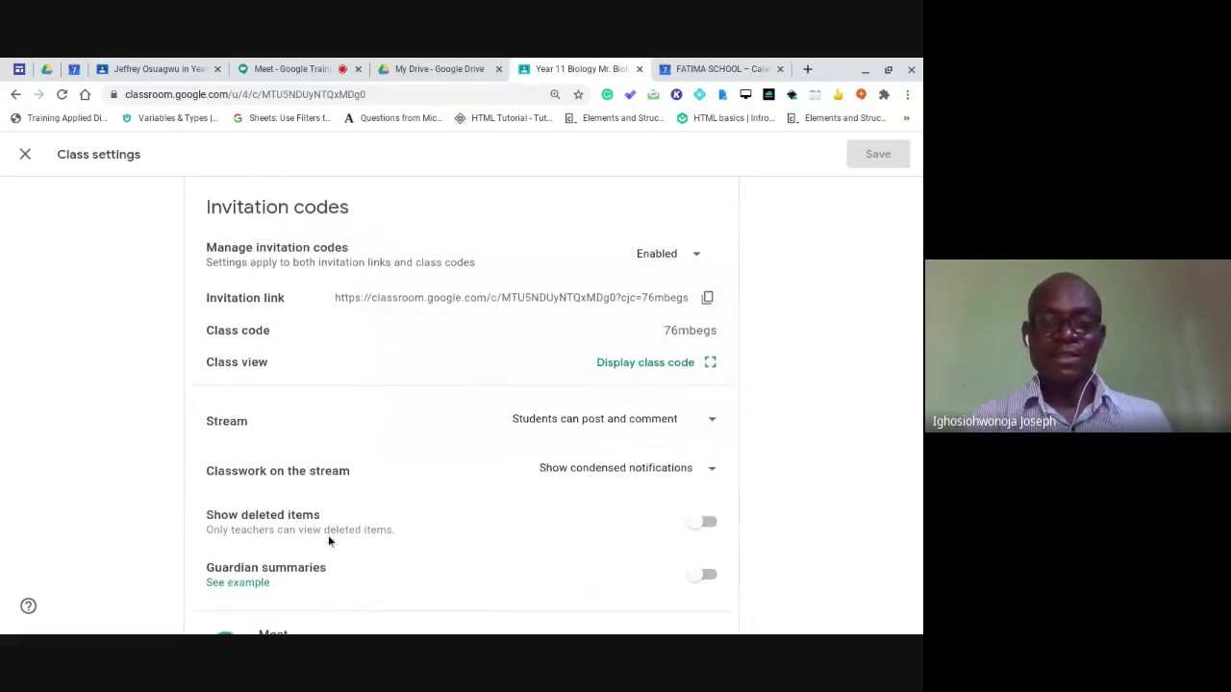
pyautogui.scroll(-2, 328, 541)
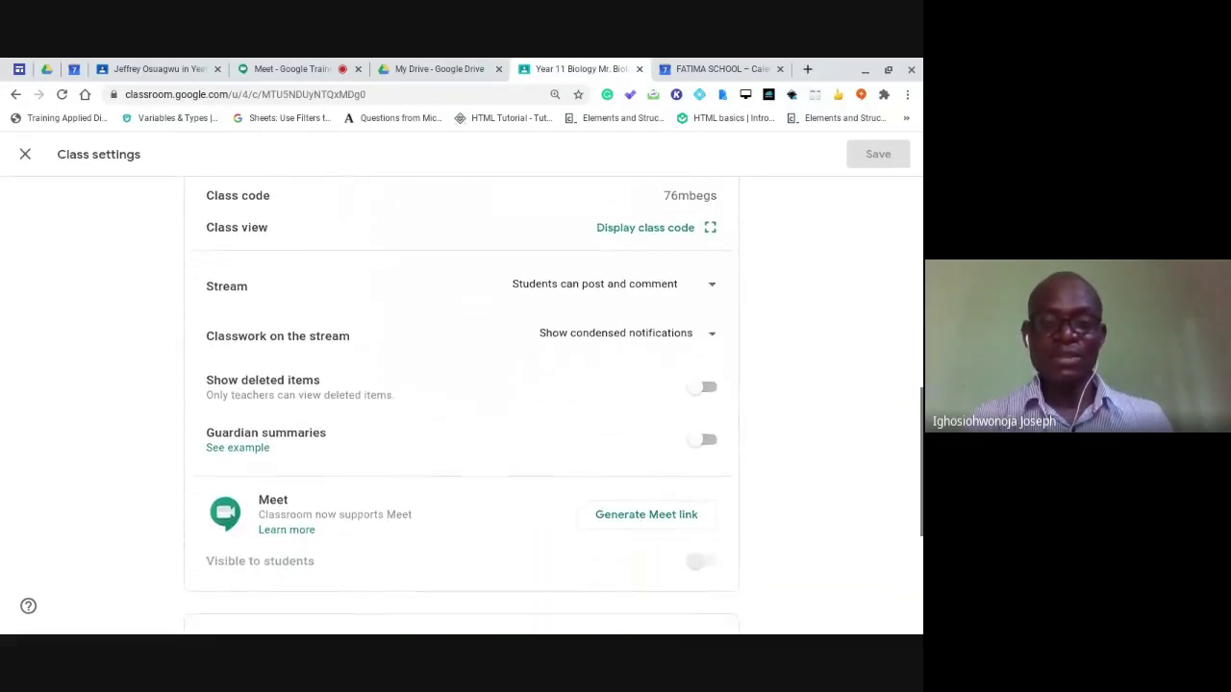
pyautogui.scroll(-1, 461, 404)
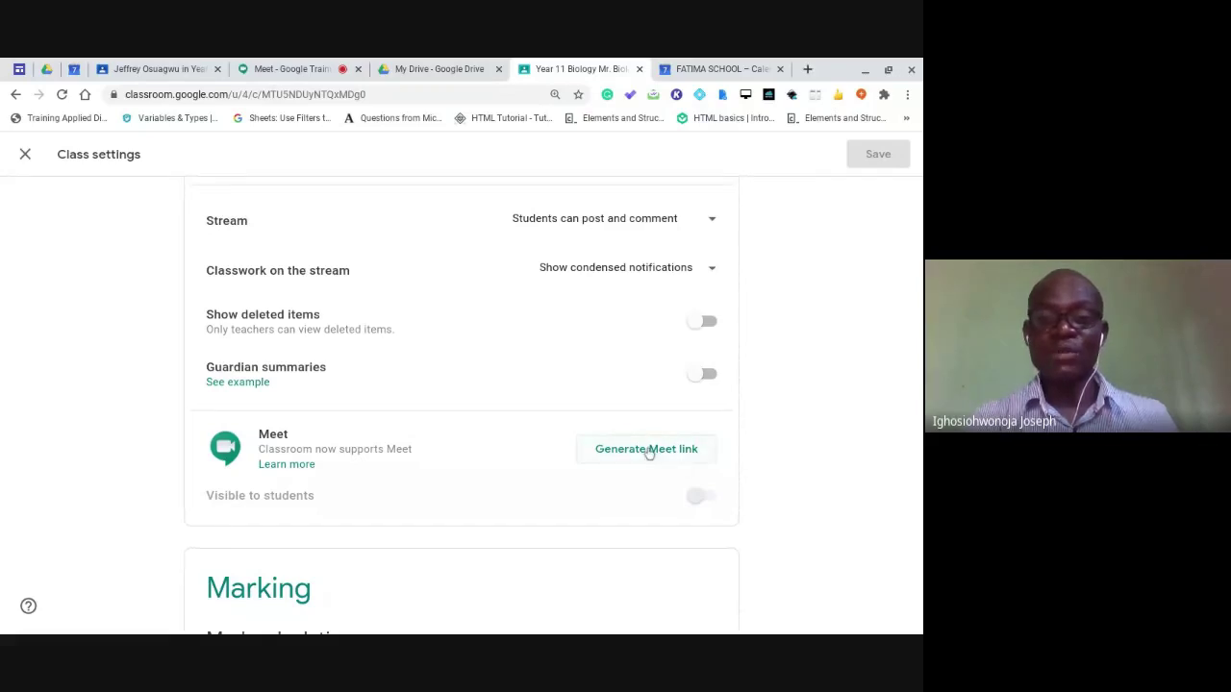
# Generate a Meet link for Year 11 Biology and switch off its visibility to students.
pyautogui.click(649, 452)
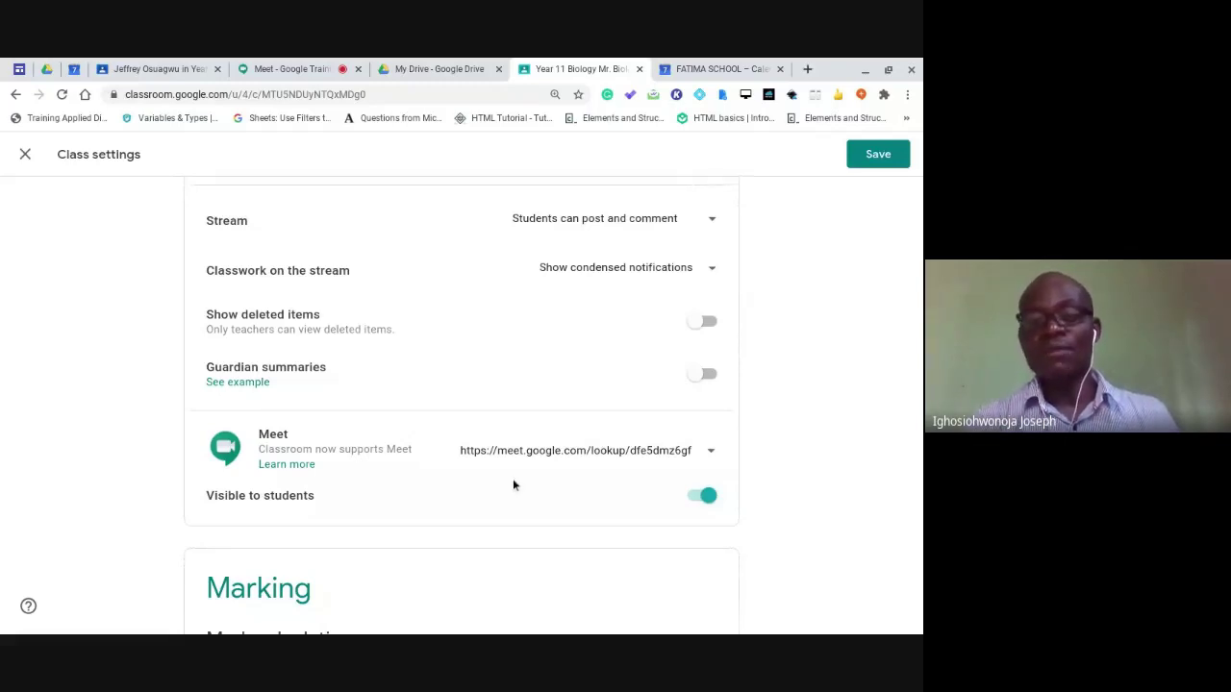
pyautogui.scroll(-1, 535, 490)
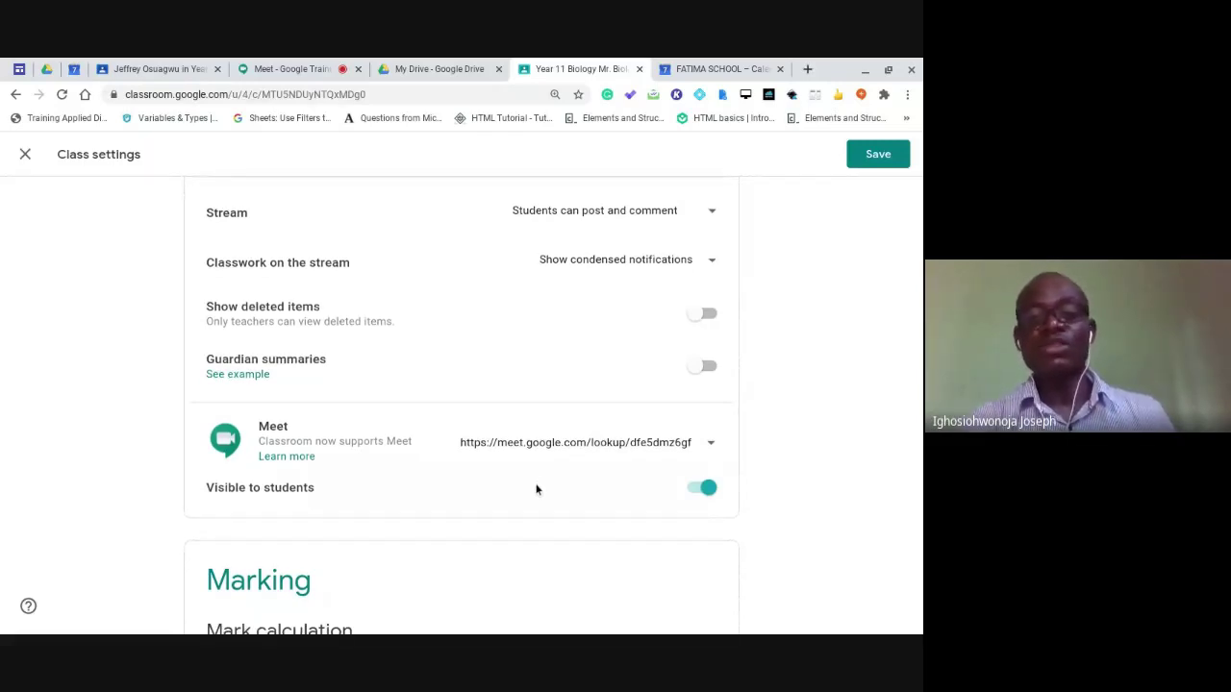
pyautogui.scroll(-1, 535, 489)
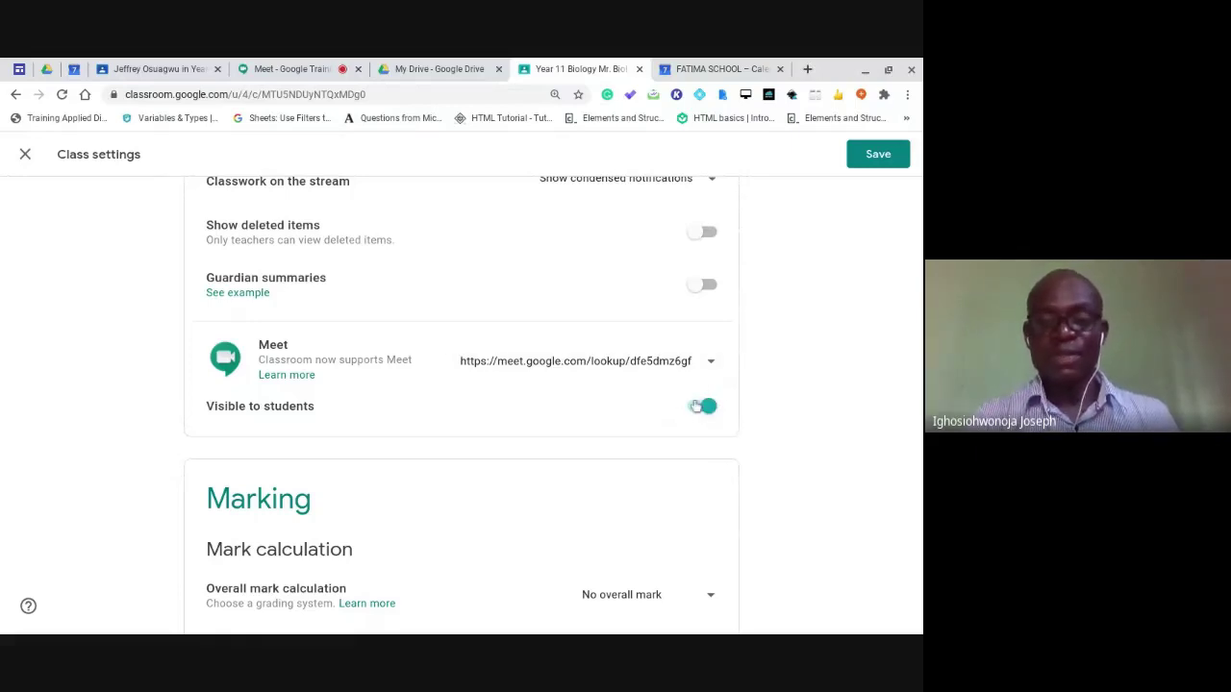
pyautogui.click(704, 409)
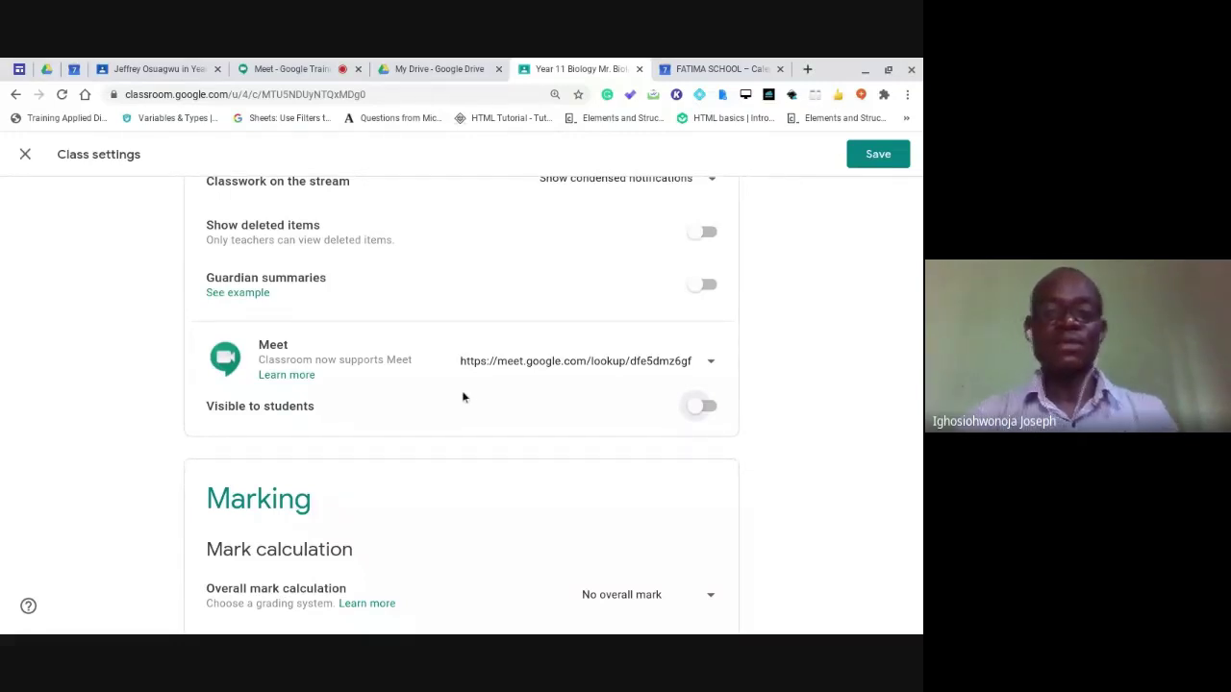
pyautogui.scroll(1, 471, 413)
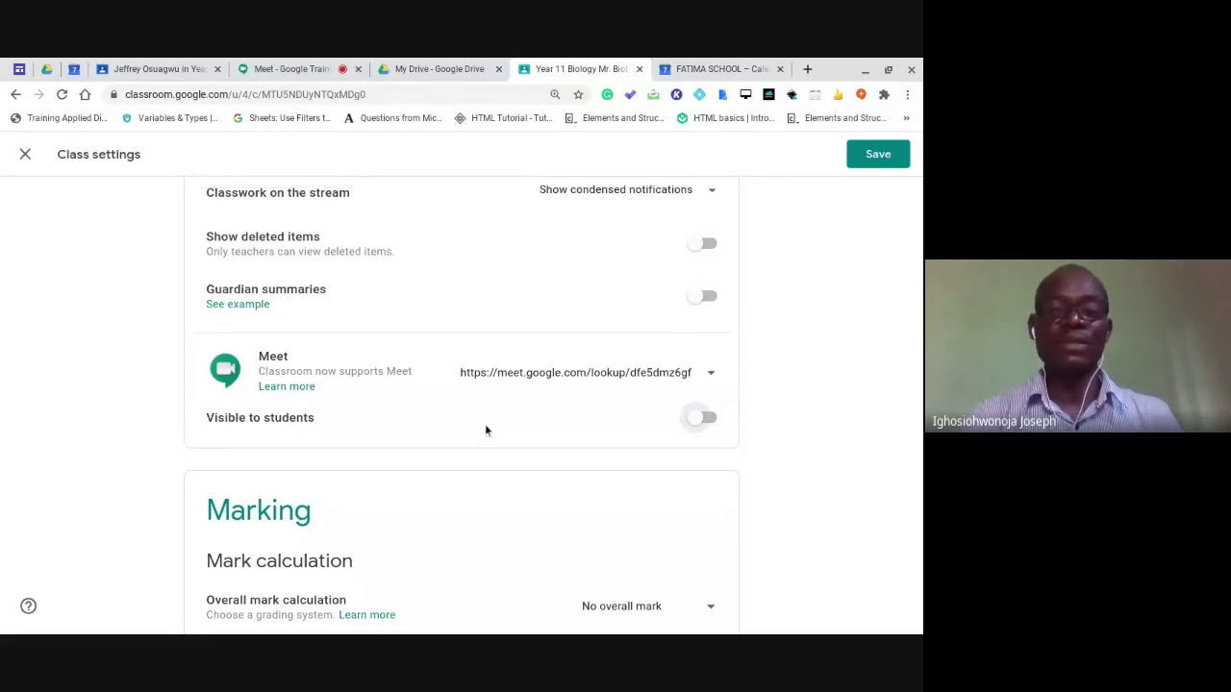
pyautogui.scroll(2, 485, 429)
pyautogui.scroll(1, 486, 429)
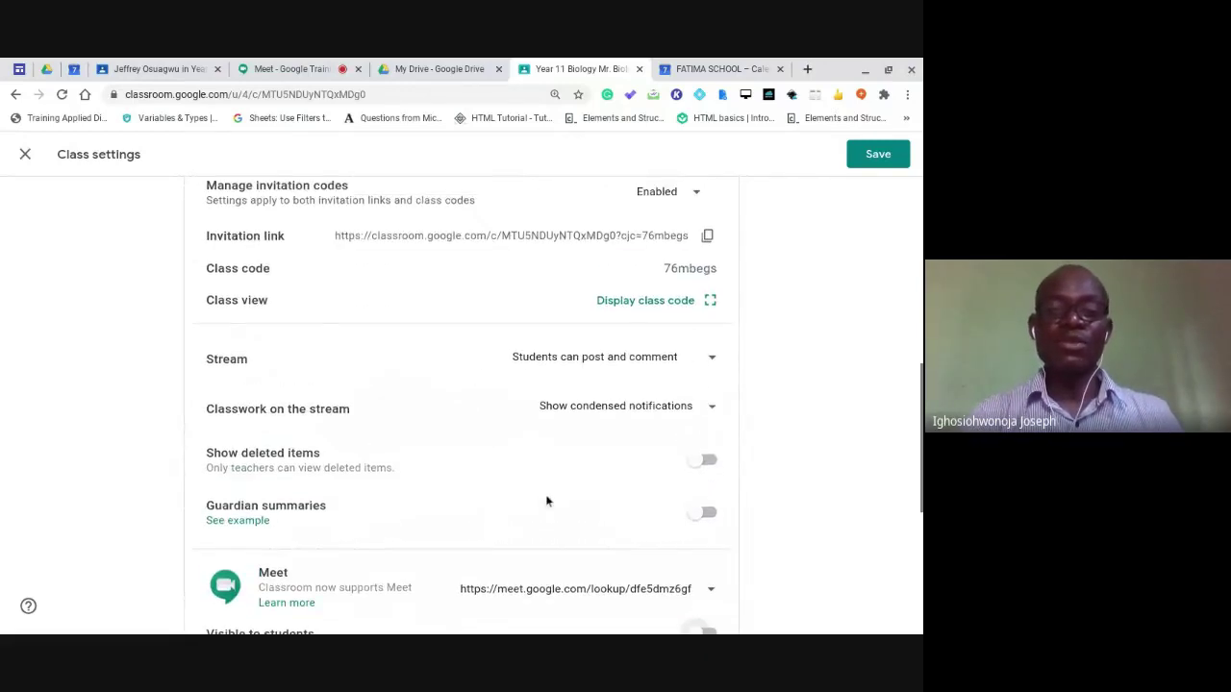
pyautogui.scroll(1, 545, 501)
pyautogui.scroll(-1, 545, 500)
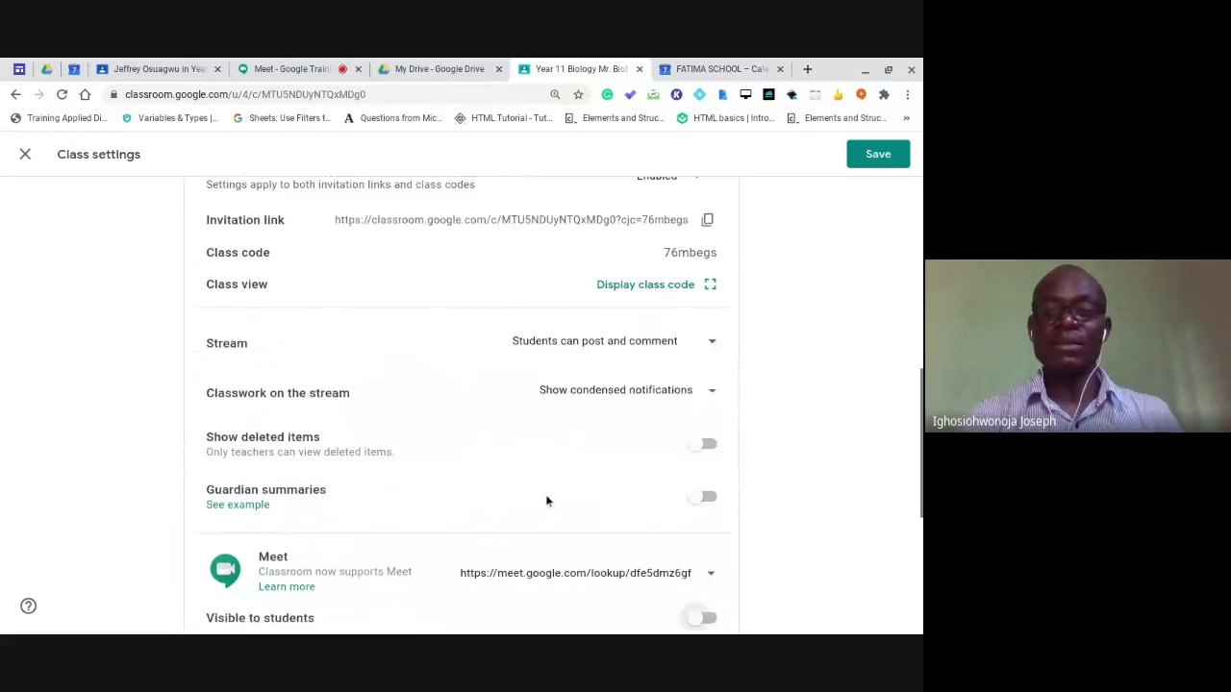
pyautogui.scroll(-5, 545, 501)
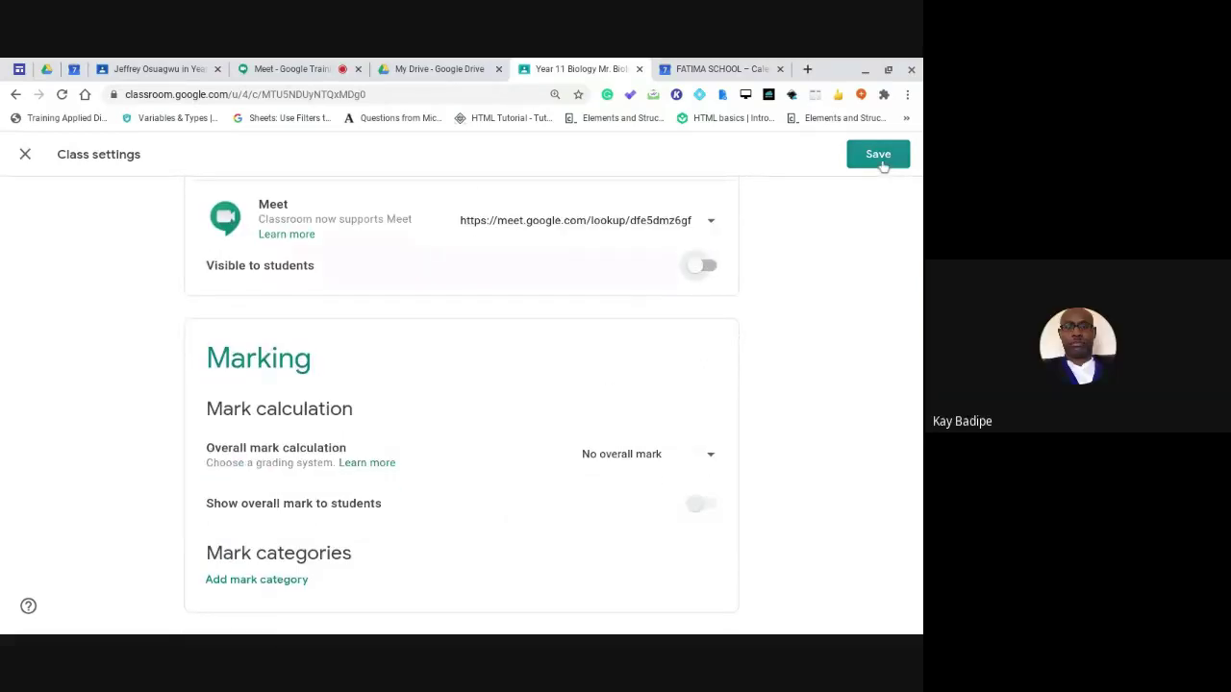
pyautogui.click(877, 156)
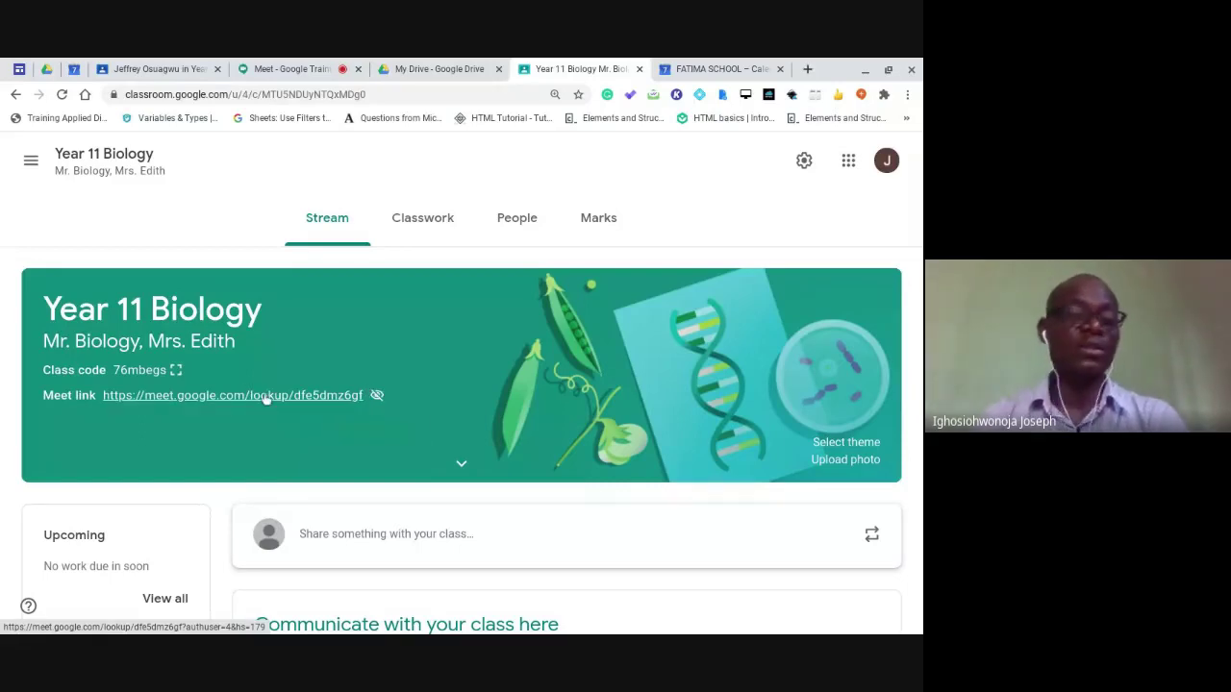
# Copy the class Meet link from Class settings, then close the settings.
pyautogui.click(804, 160)
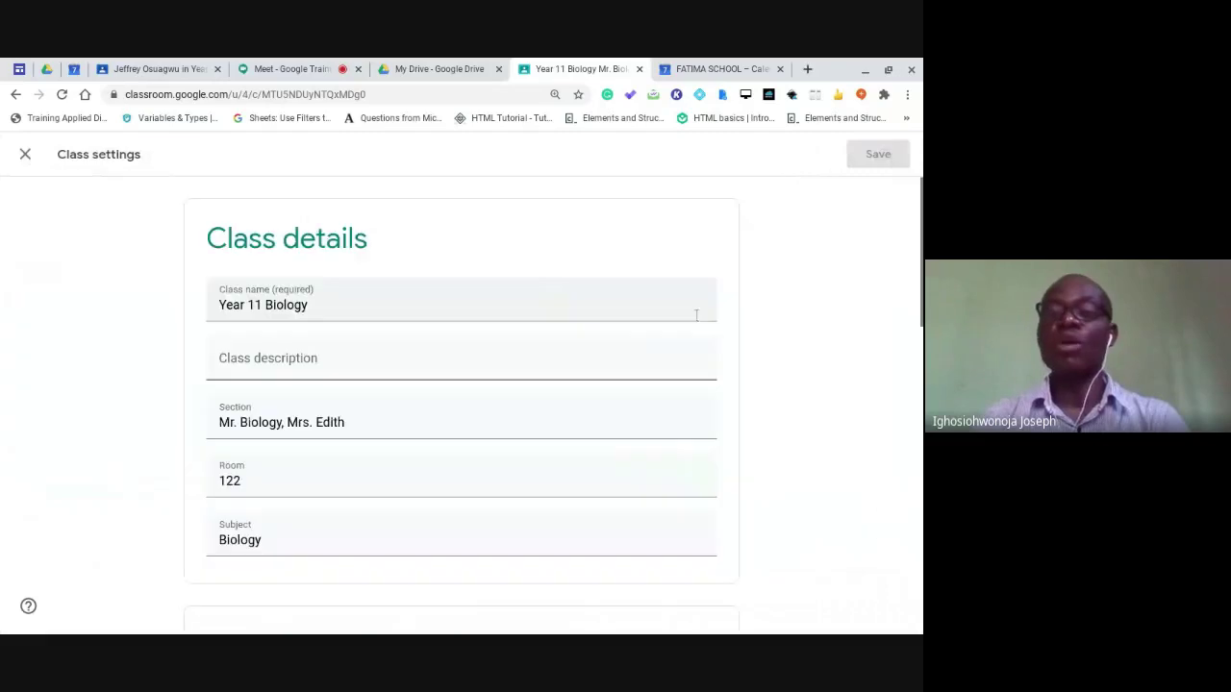
pyautogui.scroll(-1, 681, 410)
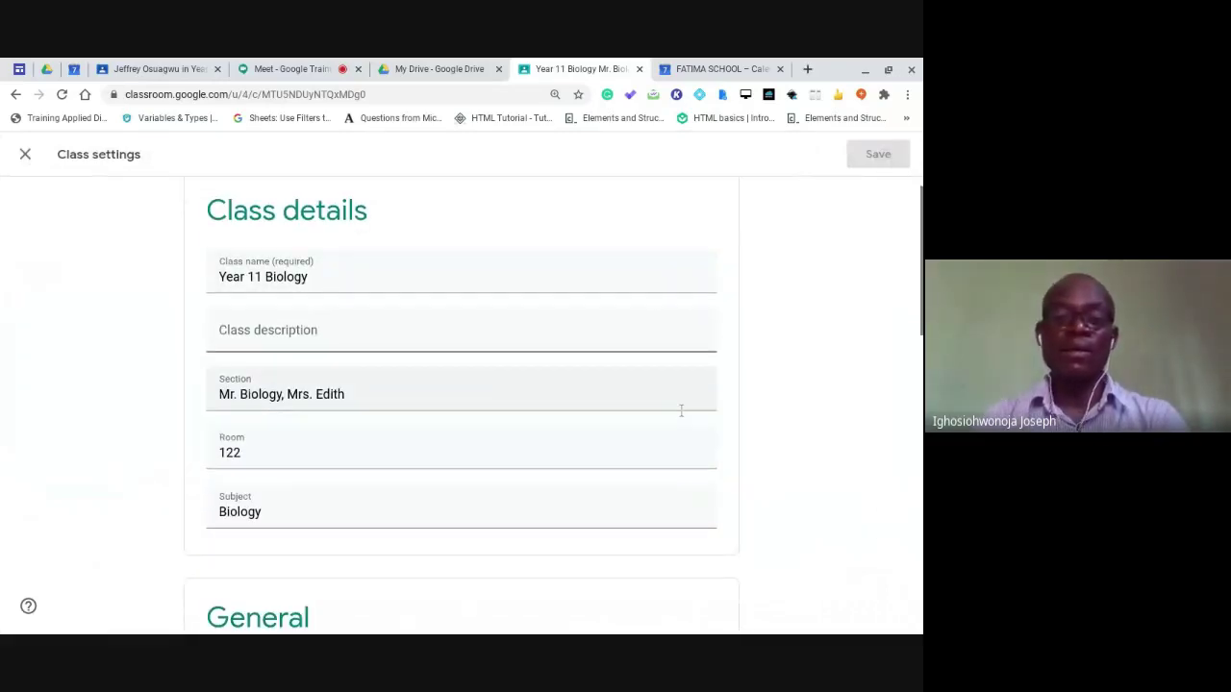
pyautogui.scroll(-5, 681, 410)
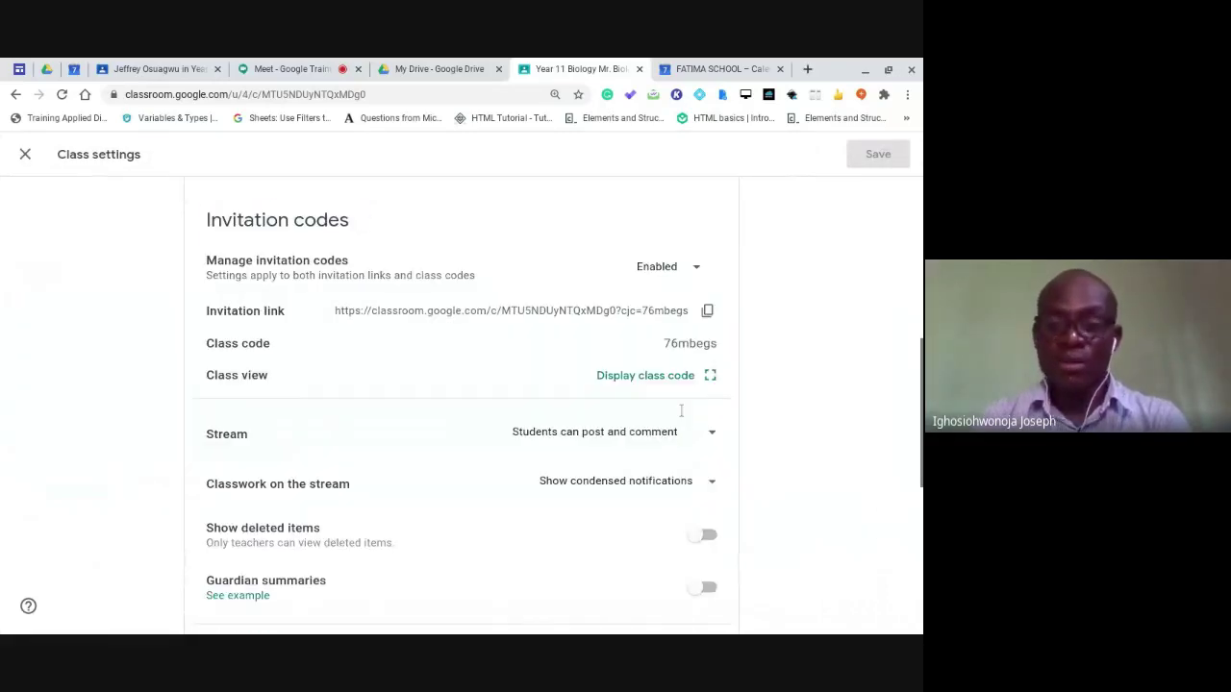
pyautogui.scroll(-3, 681, 407)
pyautogui.click(712, 426)
pyautogui.click(665, 465)
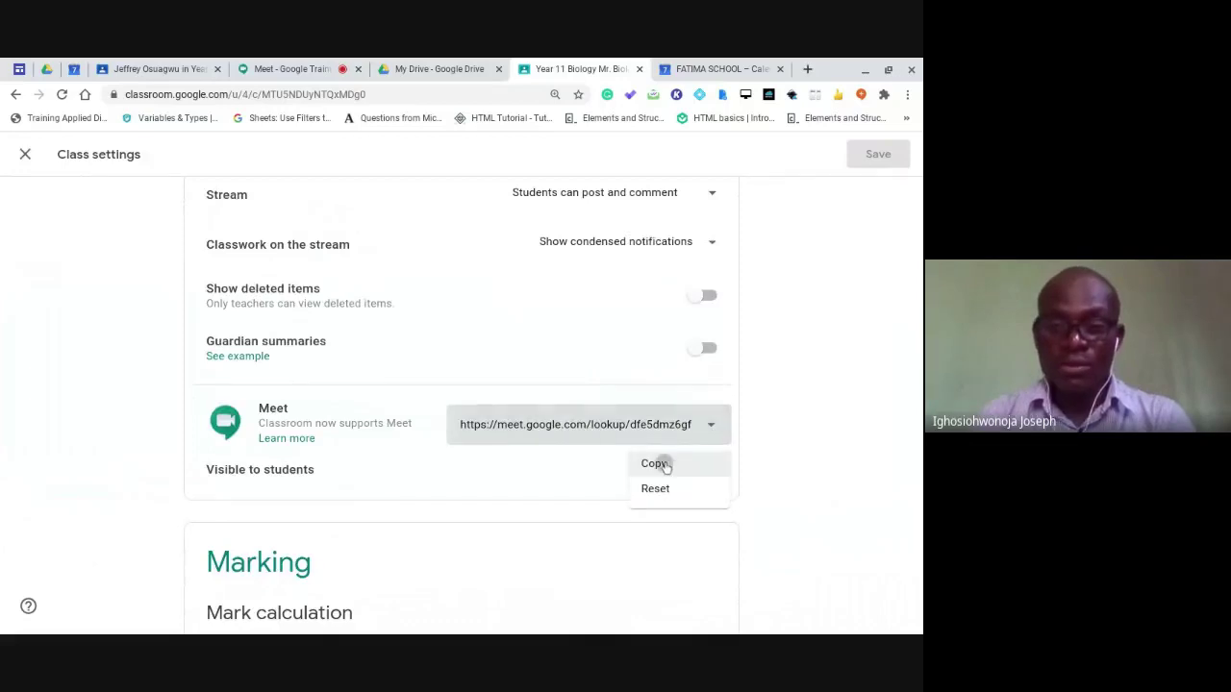
pyautogui.click(27, 155)
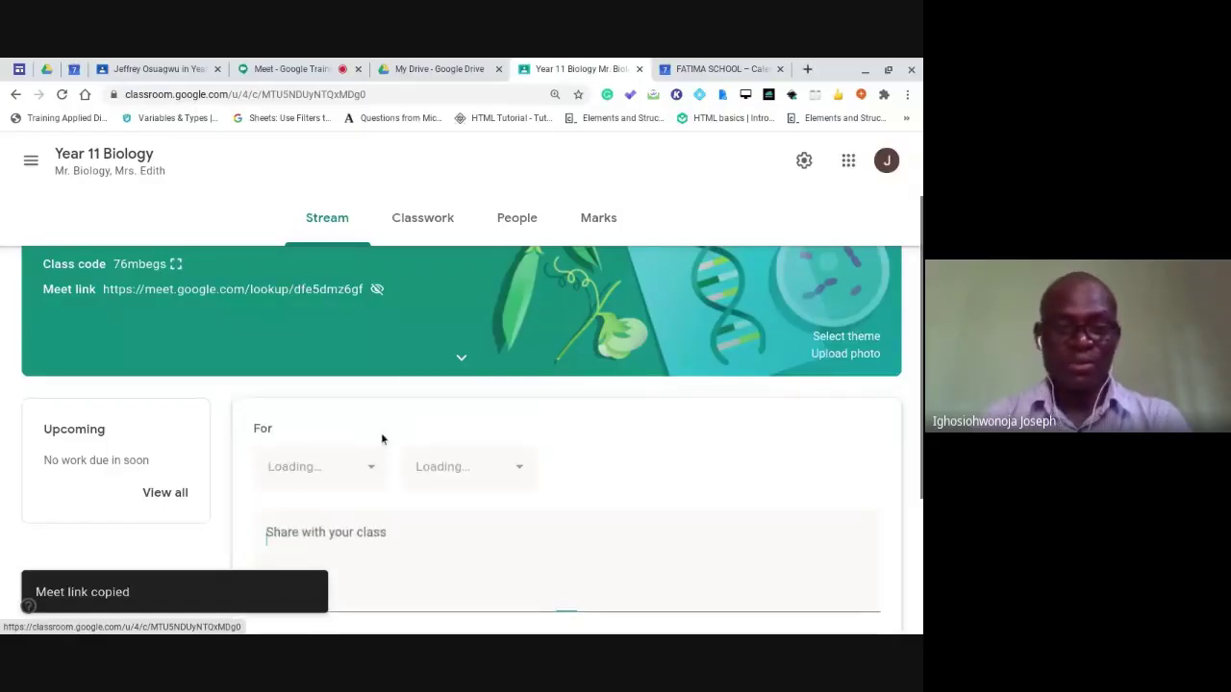
# Post 'Please, join the class with the link below.' to the Stream with the Meet link attached.
pyautogui.write('Pl')
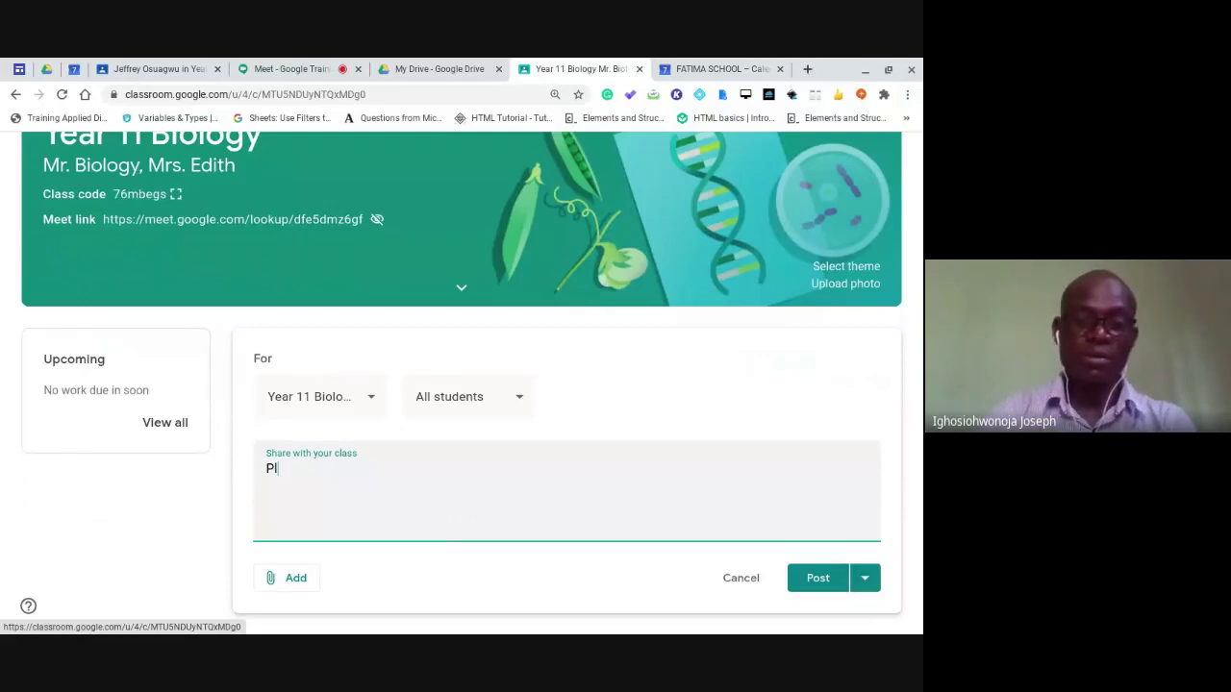
pyautogui.write('ease, join th')
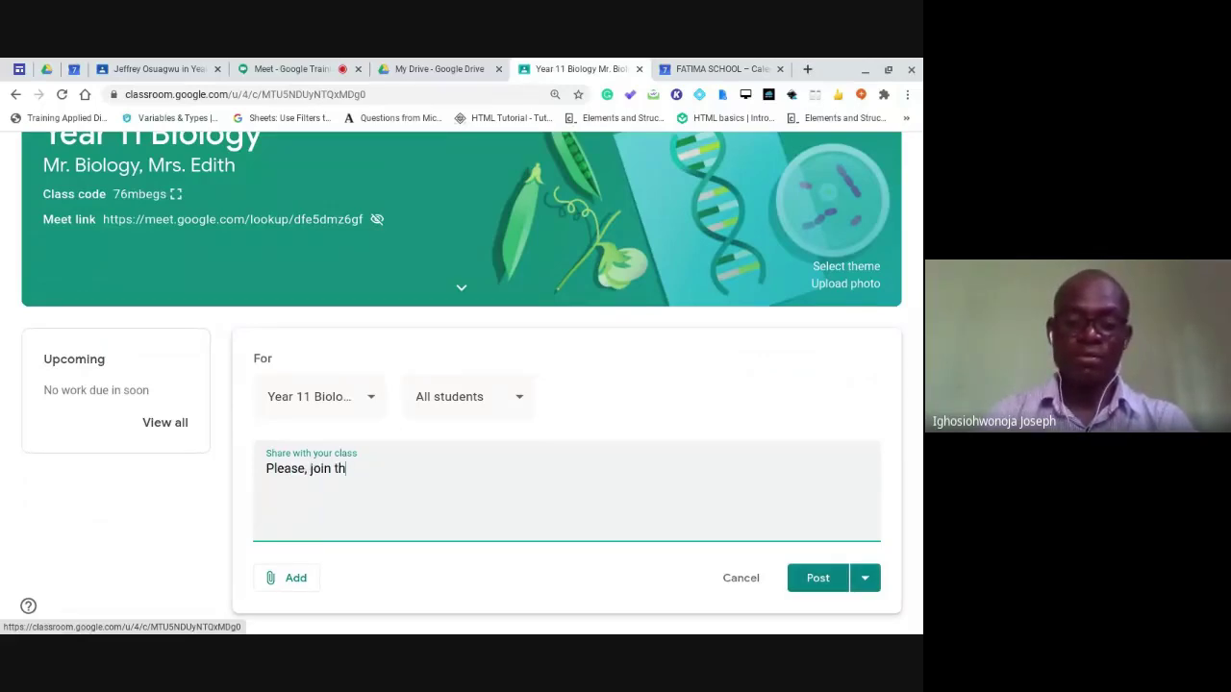
pyautogui.write('e class with the ')
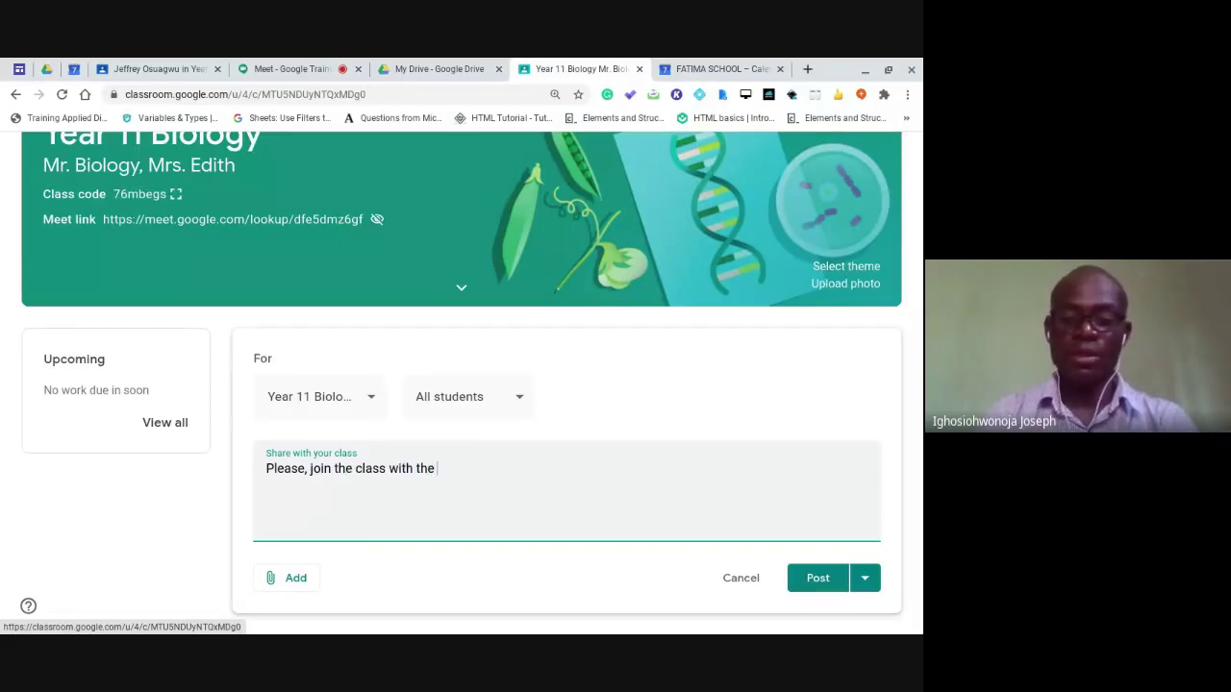
pyautogui.write('link below.')
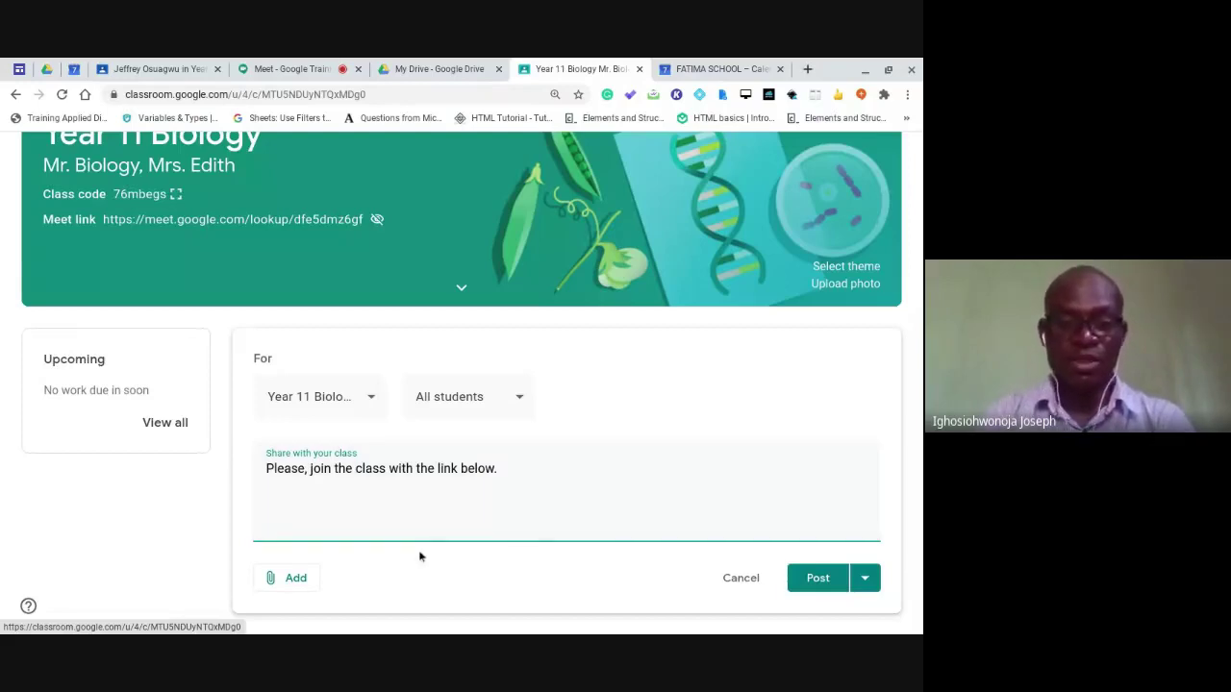
pyautogui.click(293, 580)
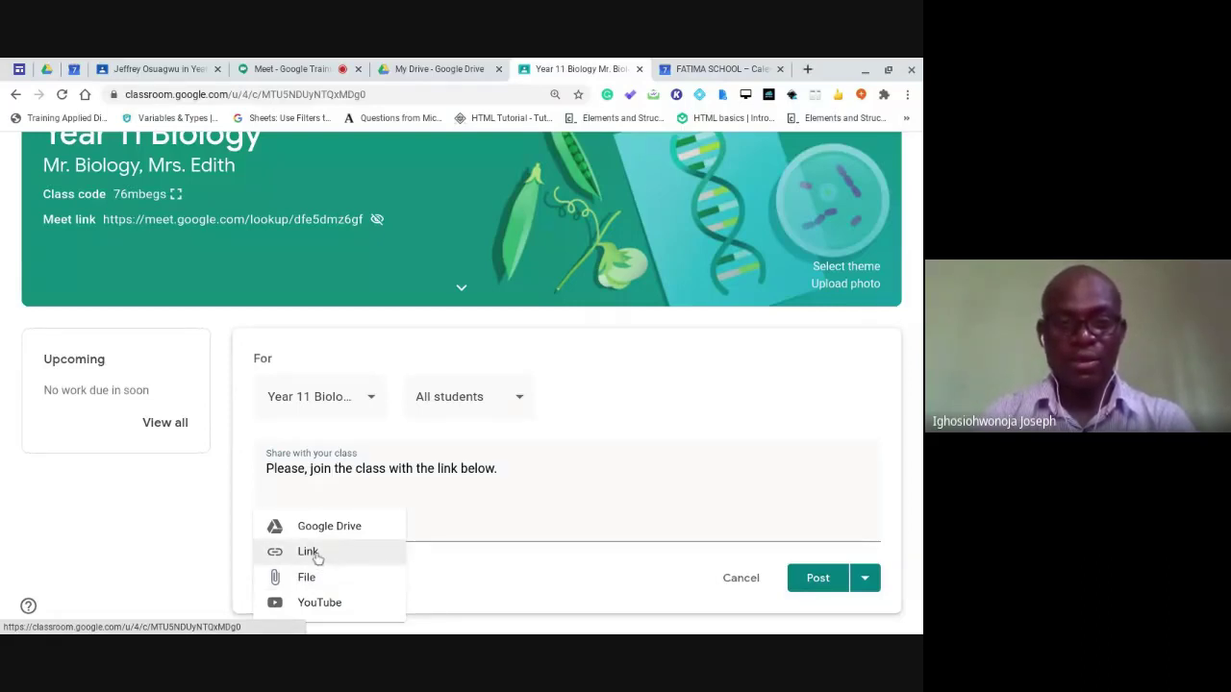
pyautogui.click(307, 550)
pyautogui.hotkey('ctrl', 'v')
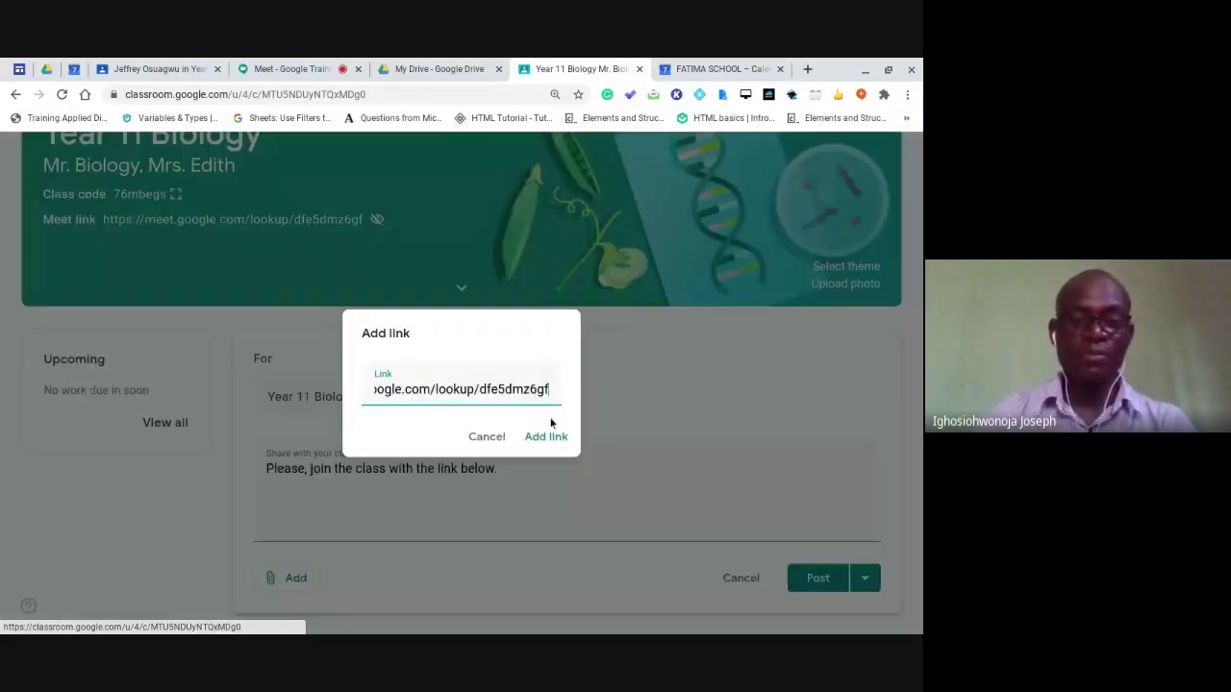
pyautogui.click(546, 436)
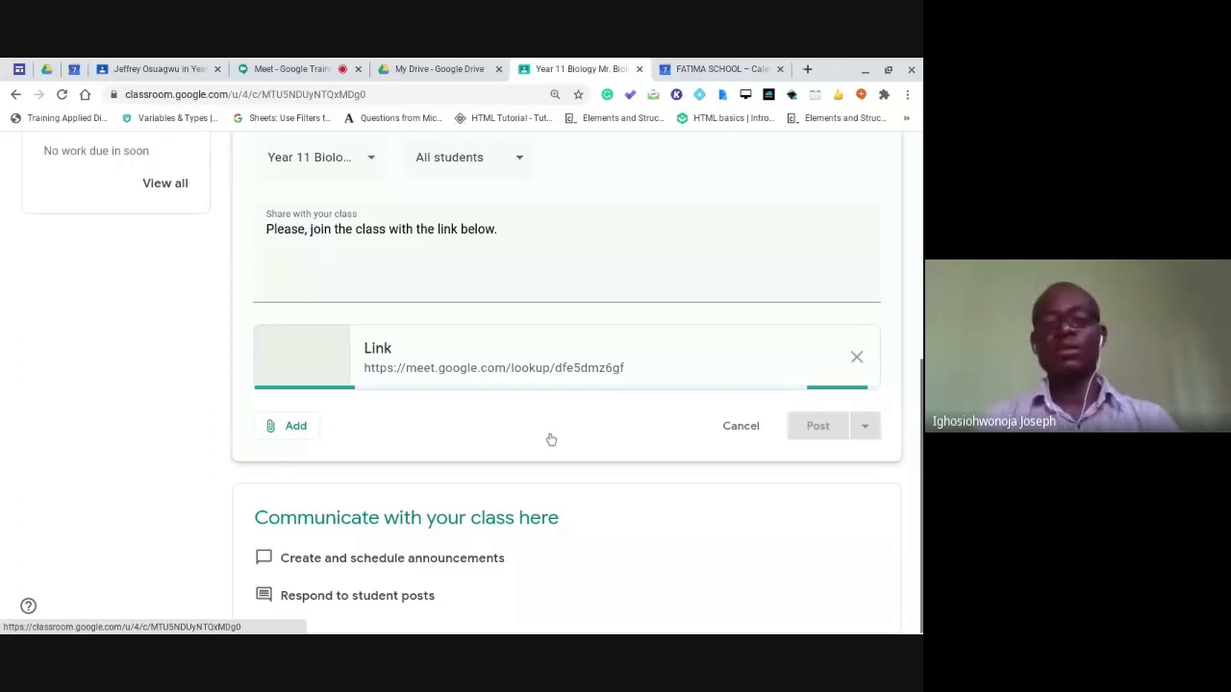
pyautogui.click(812, 429)
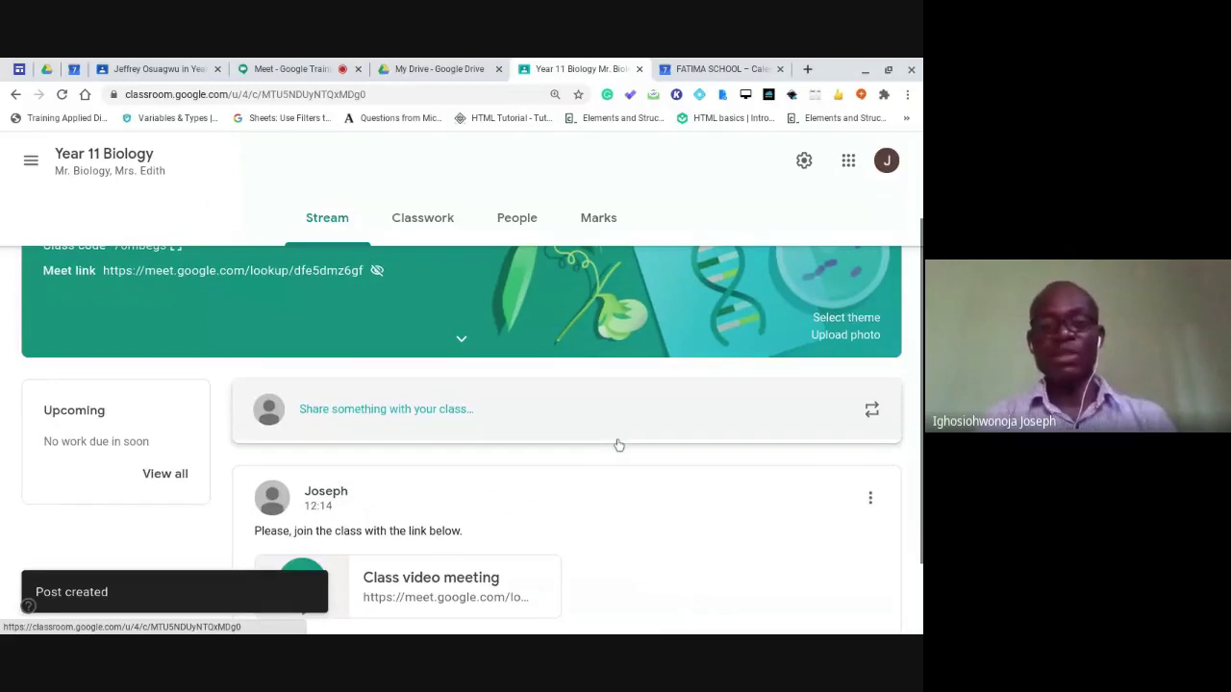
pyautogui.scroll(-1, 618, 445)
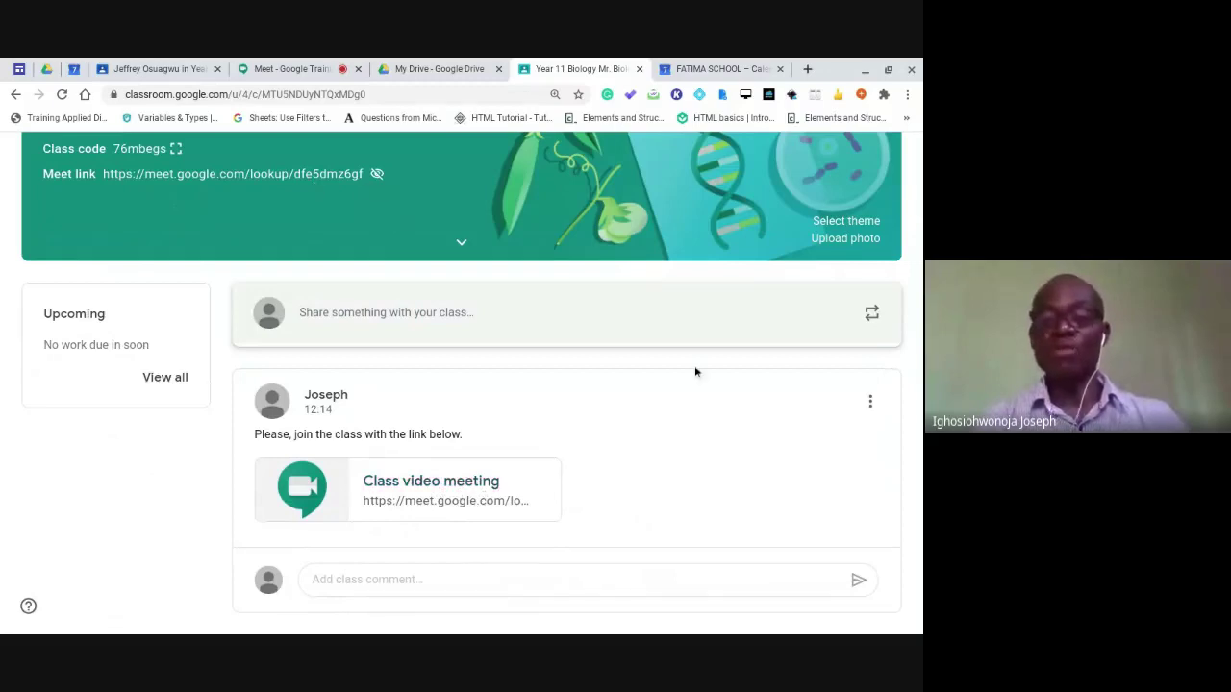
# Delete the Meet-link announcement from the Stream and confirm the deletion.
pyautogui.click(870, 404)
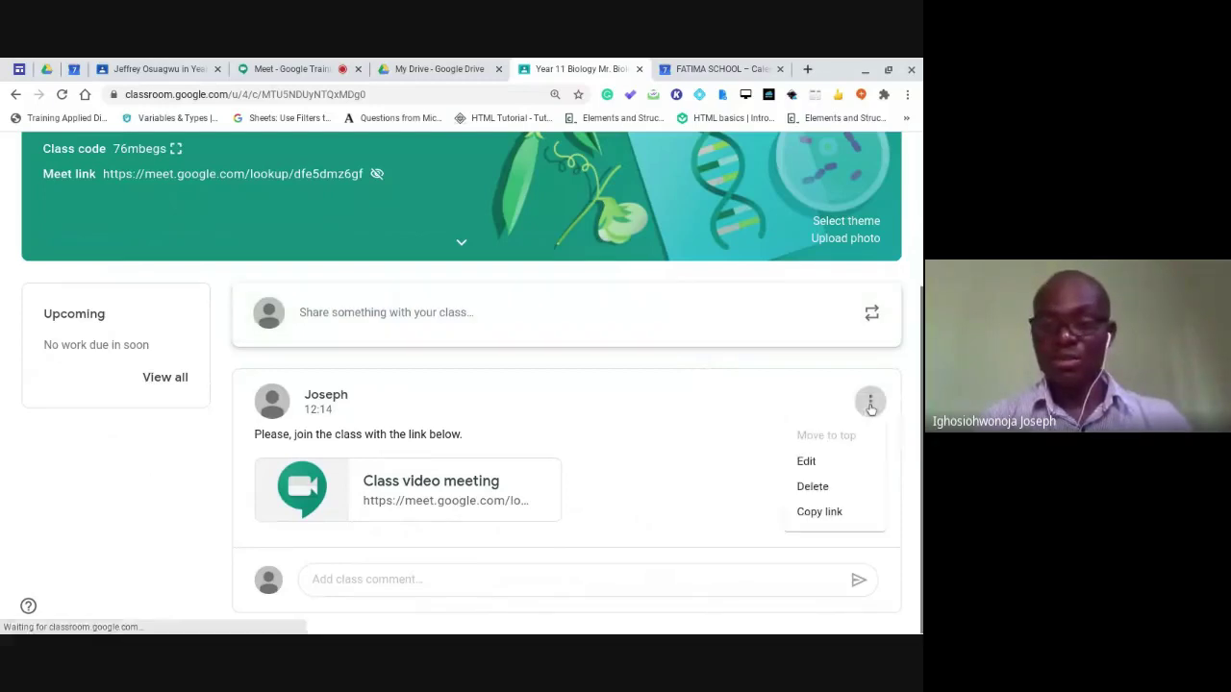
pyautogui.click(825, 487)
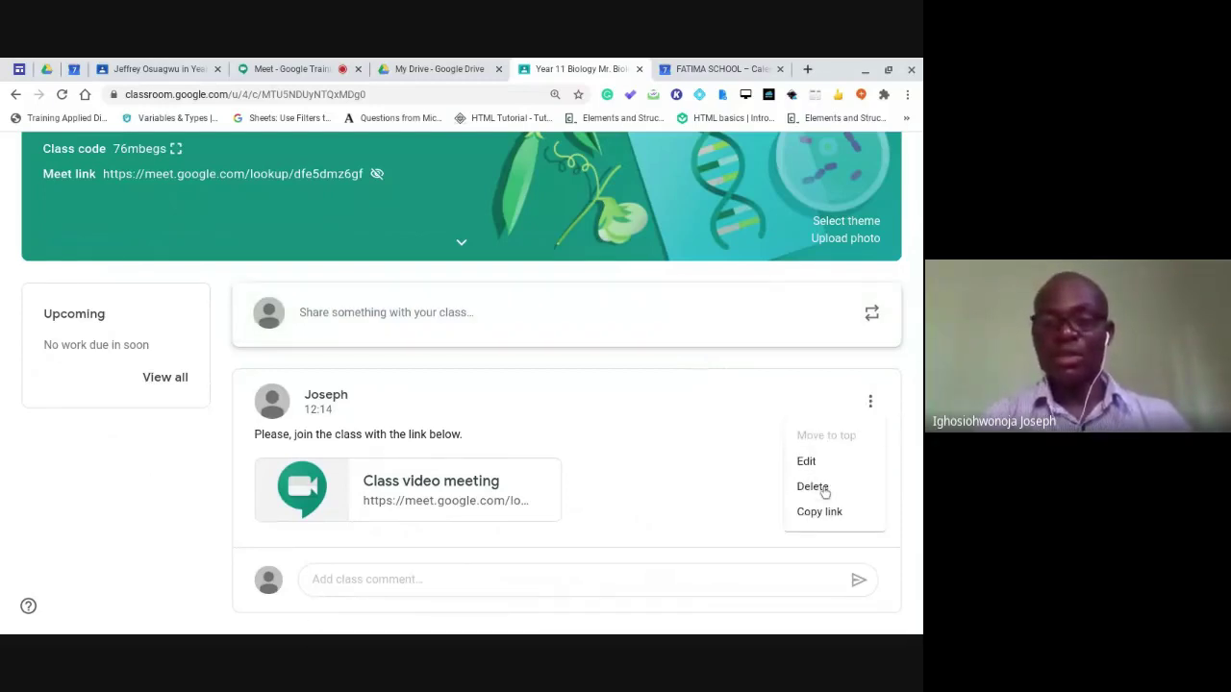
pyautogui.click(813, 486)
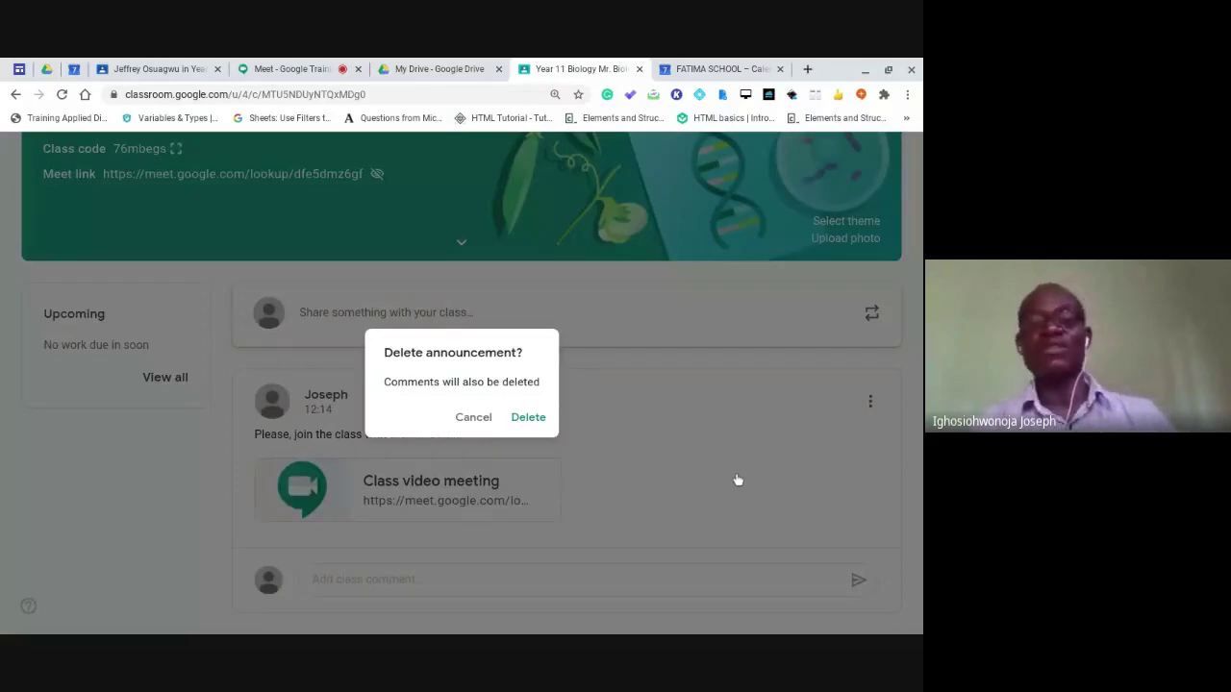
pyautogui.click(531, 418)
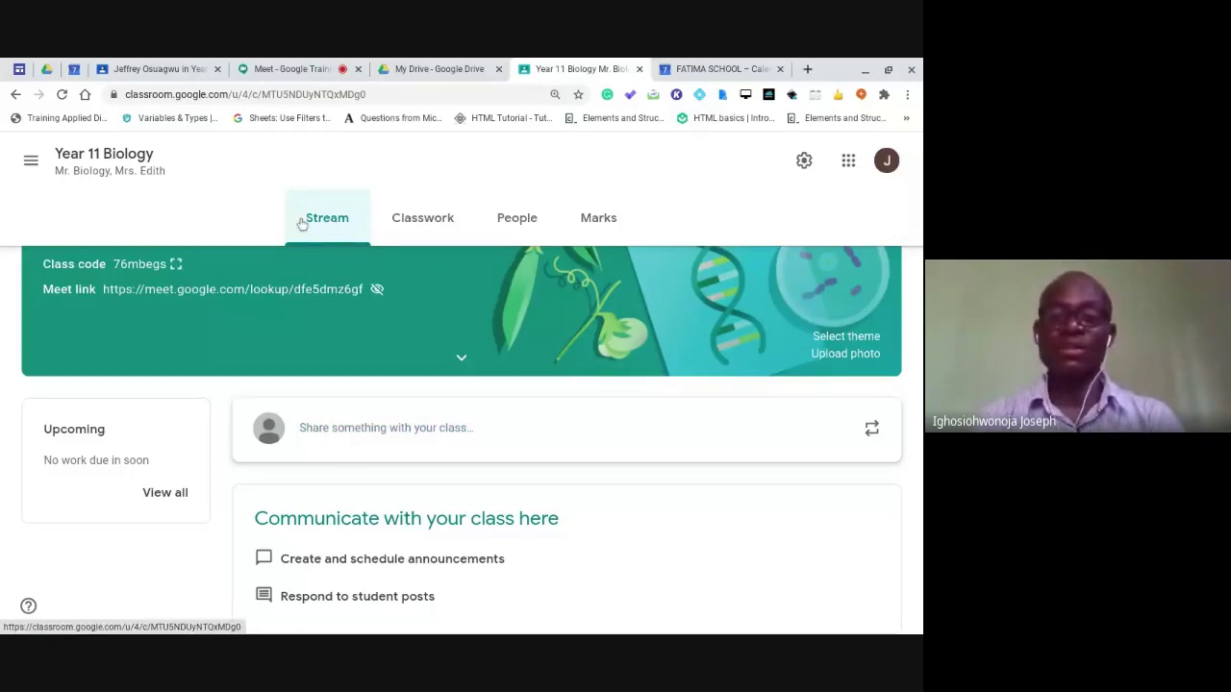
# Draft a 'hi' announcement and add Year 2 Science and Reception as recipient classes.
pyautogui.click(406, 432)
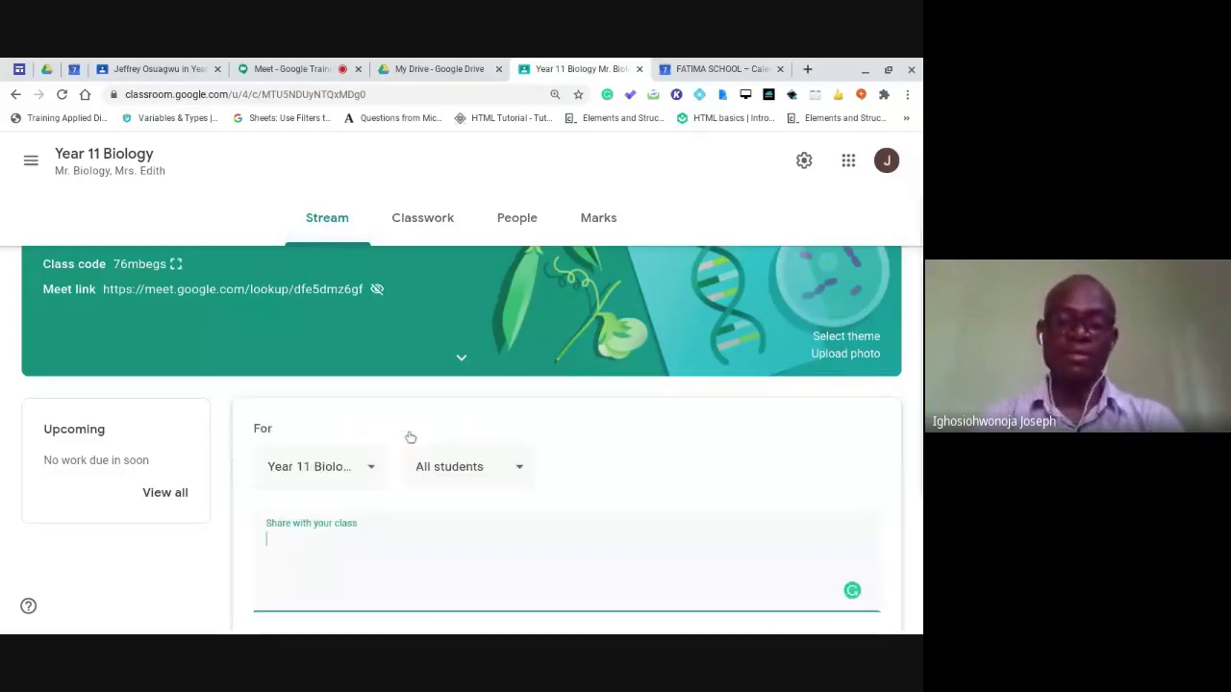
pyautogui.write('hi')
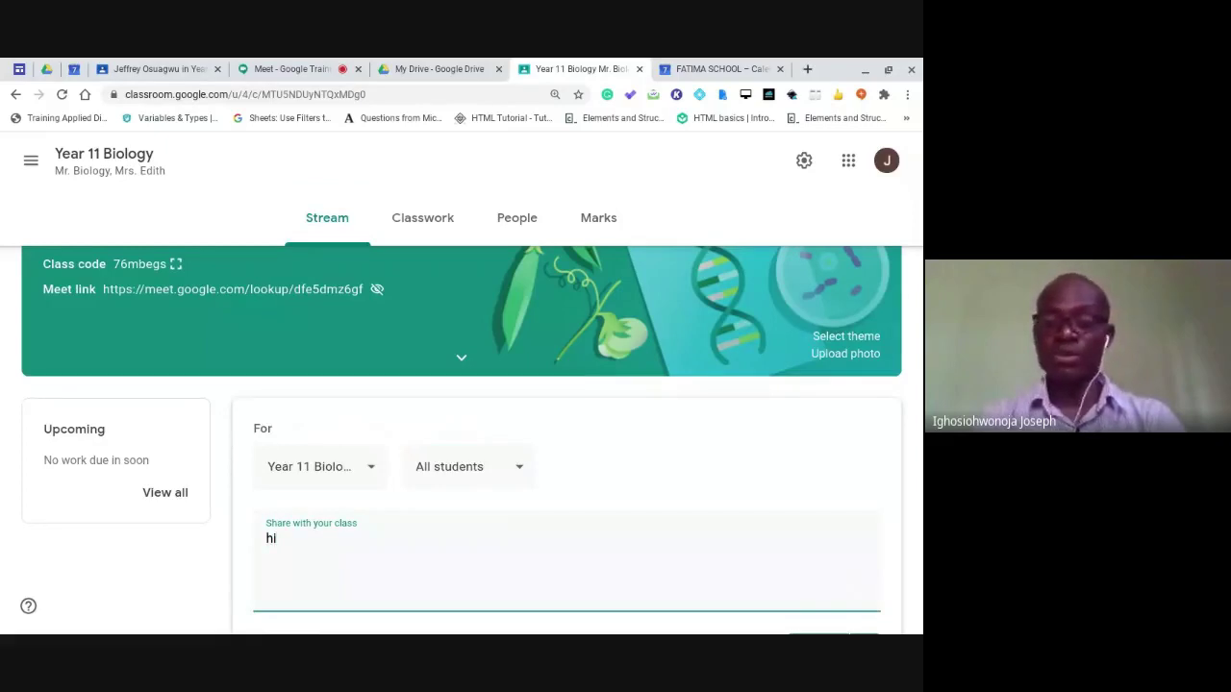
pyautogui.scroll(-1, 496, 561)
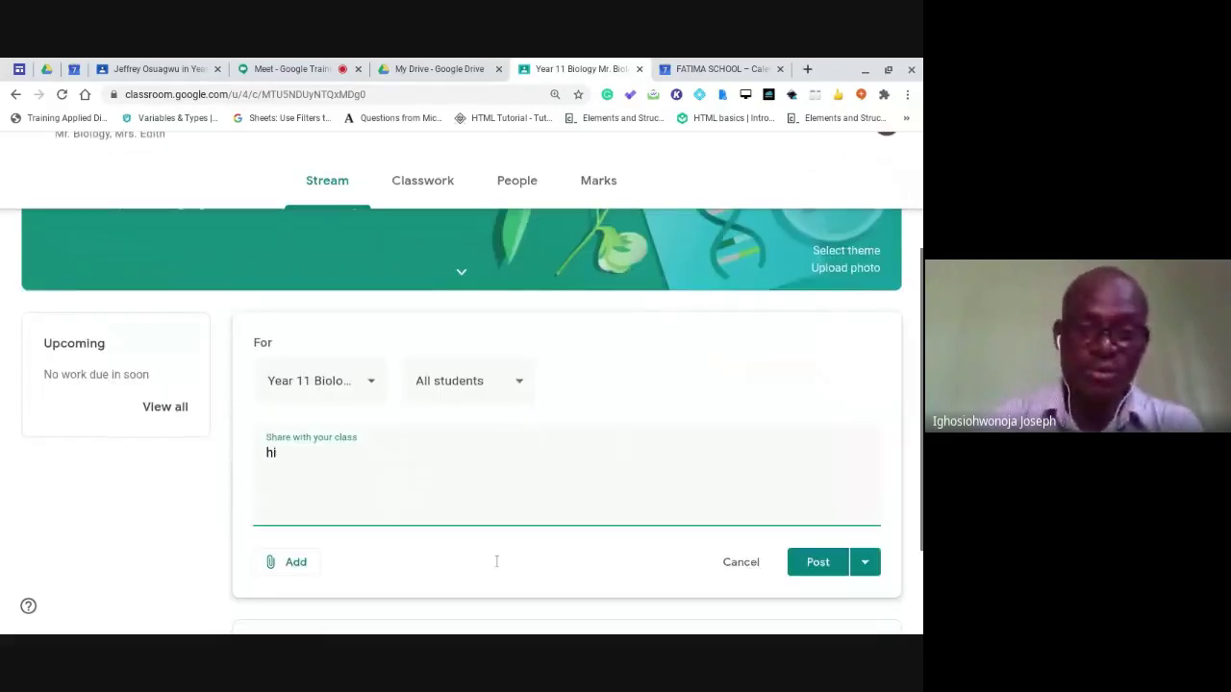
pyautogui.scroll(-1, 496, 561)
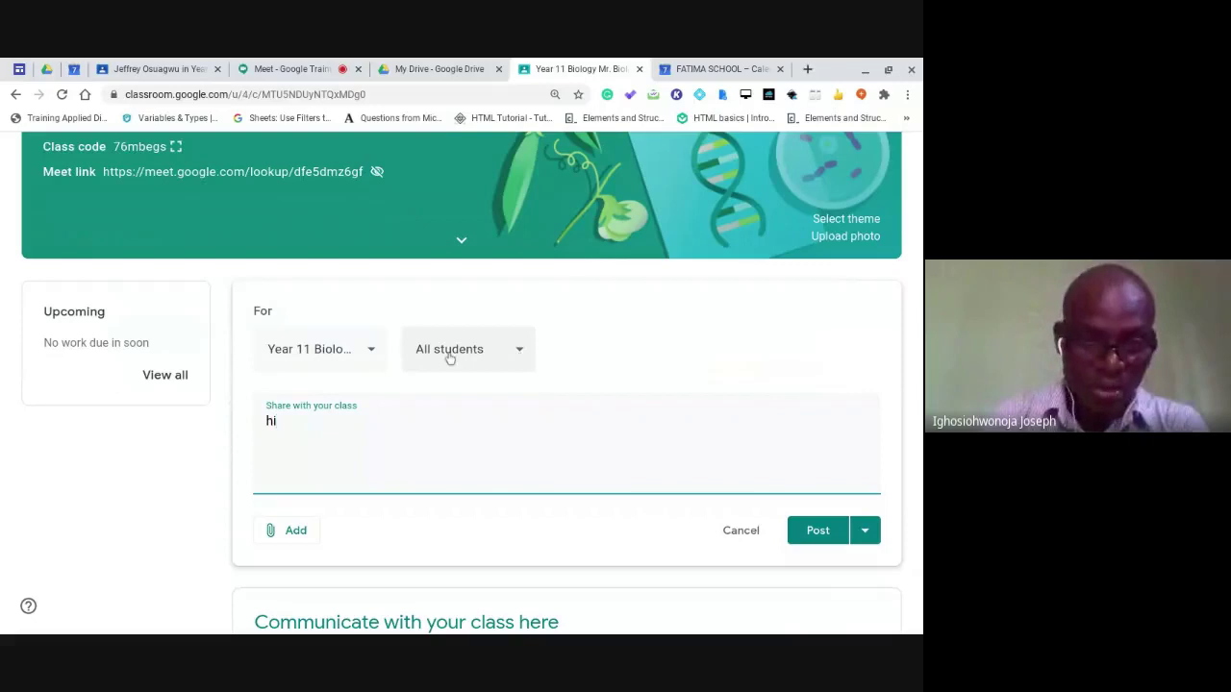
pyautogui.click(370, 352)
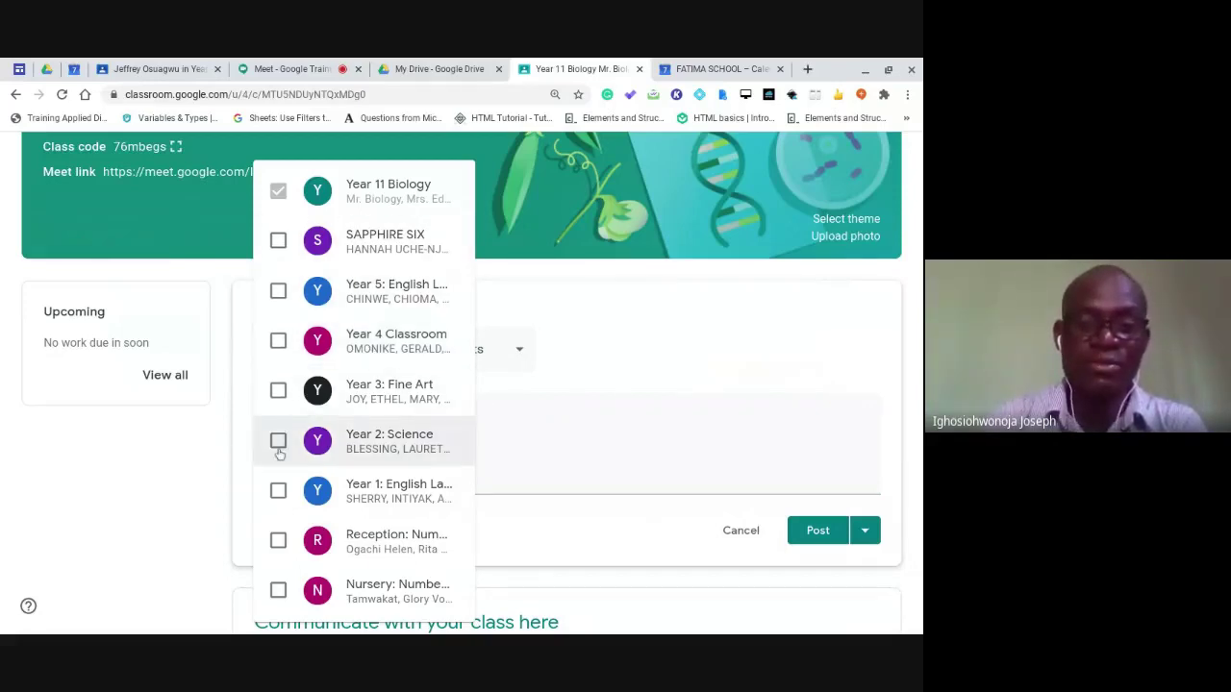
pyautogui.click(278, 444)
pyautogui.click(278, 536)
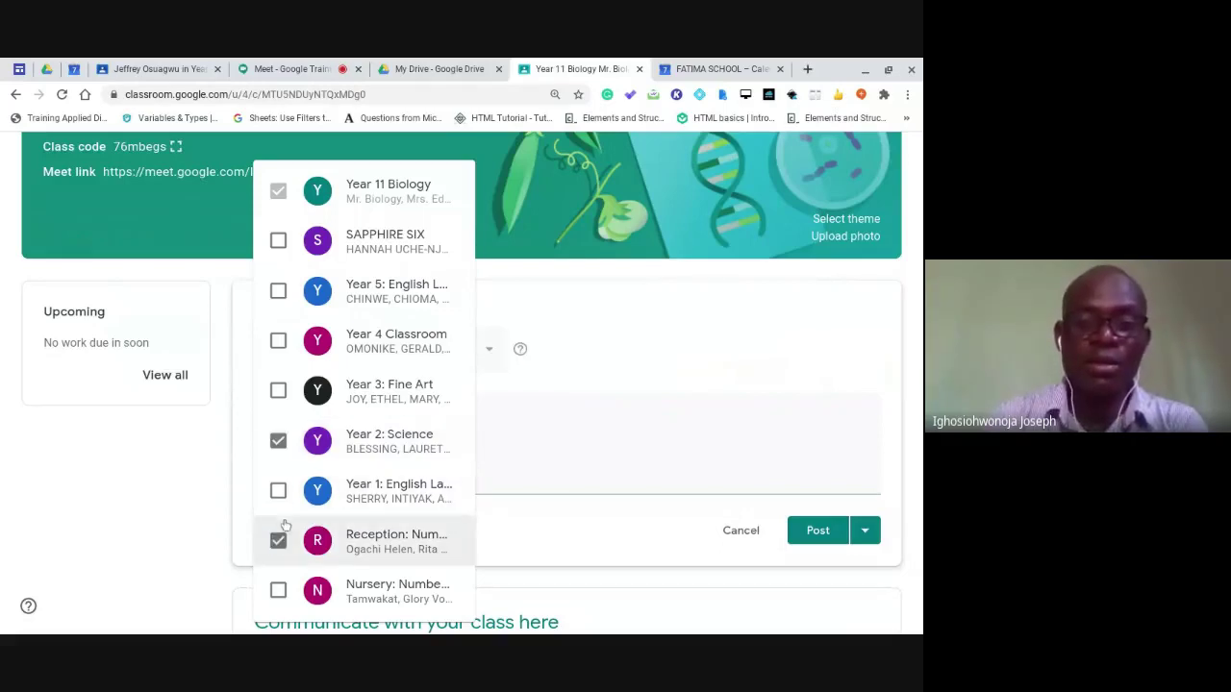
pyautogui.click(593, 340)
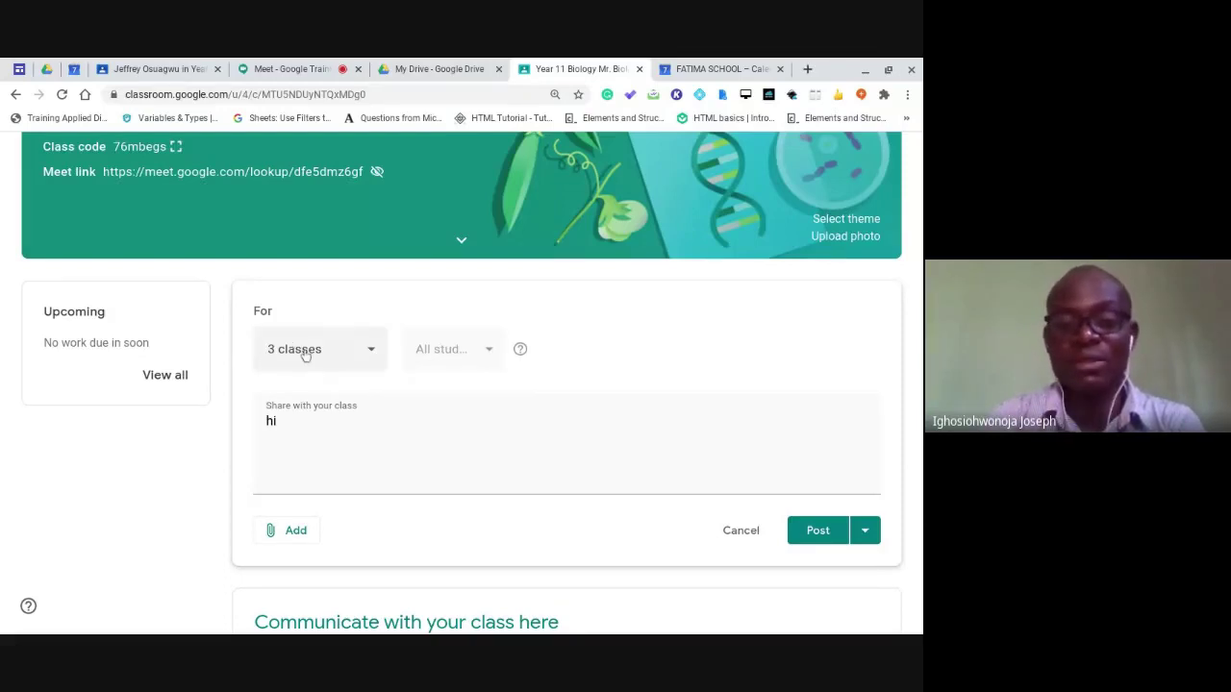
# Remove Year 2 Science and Reception so only Year 11 Biology receives it.
pyautogui.click(369, 352)
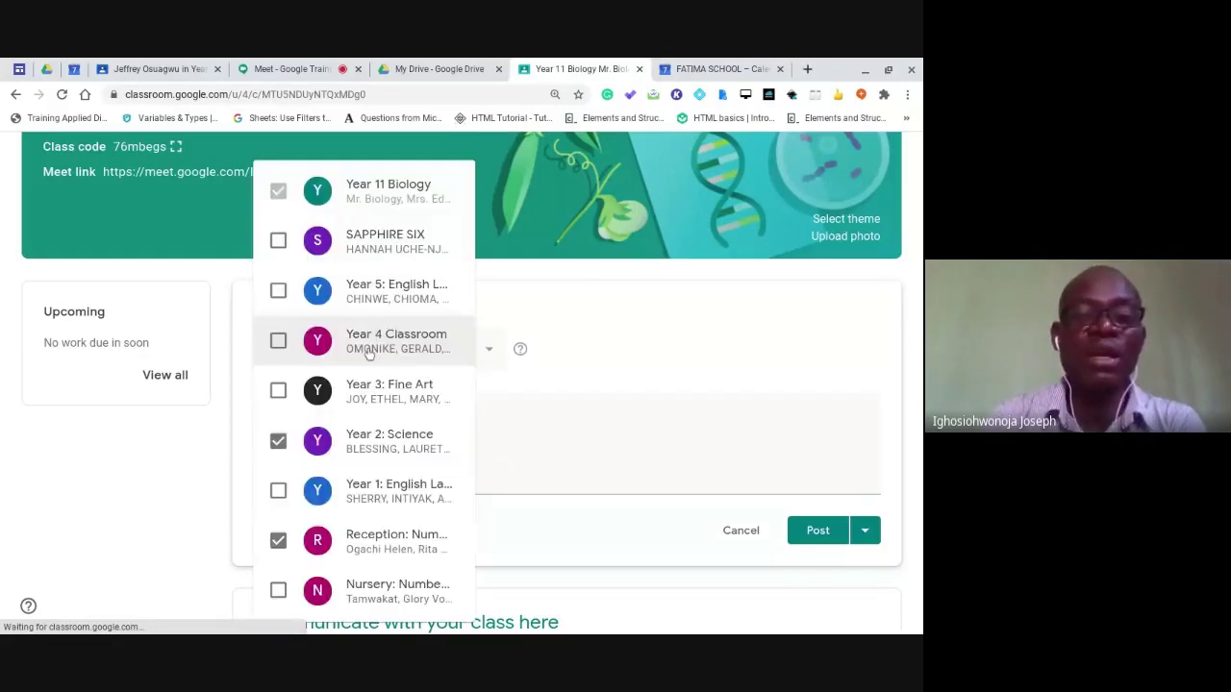
pyautogui.click(277, 441)
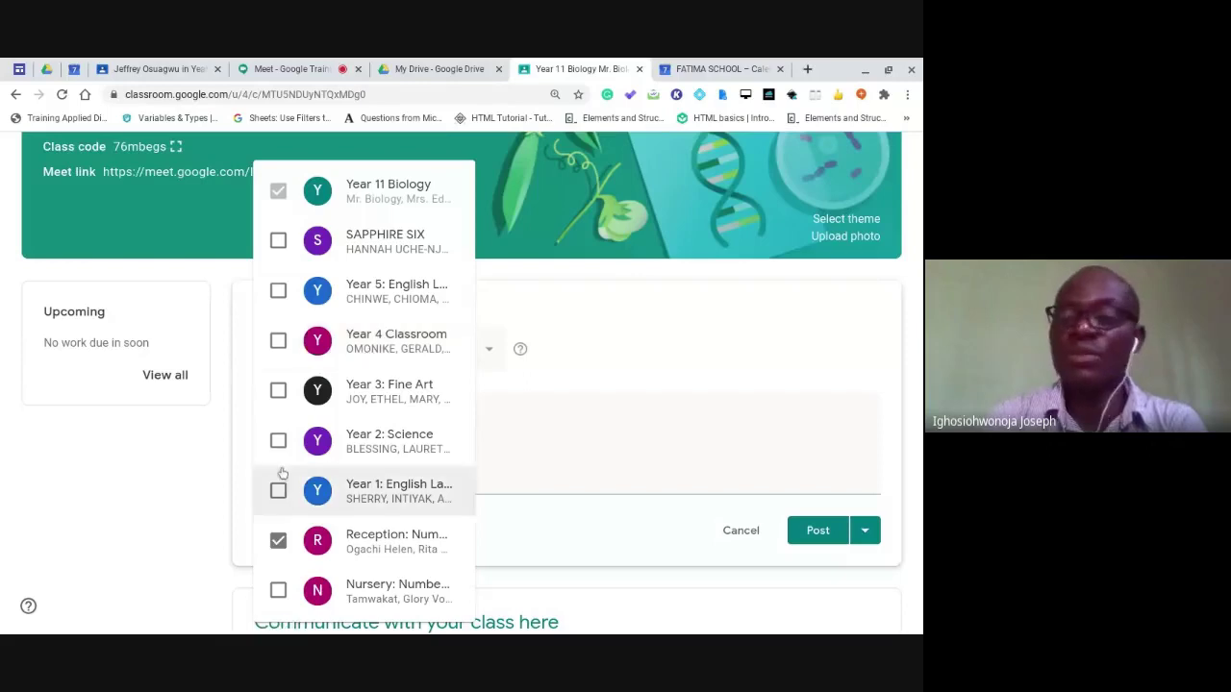
pyautogui.click(278, 540)
pyautogui.click(563, 406)
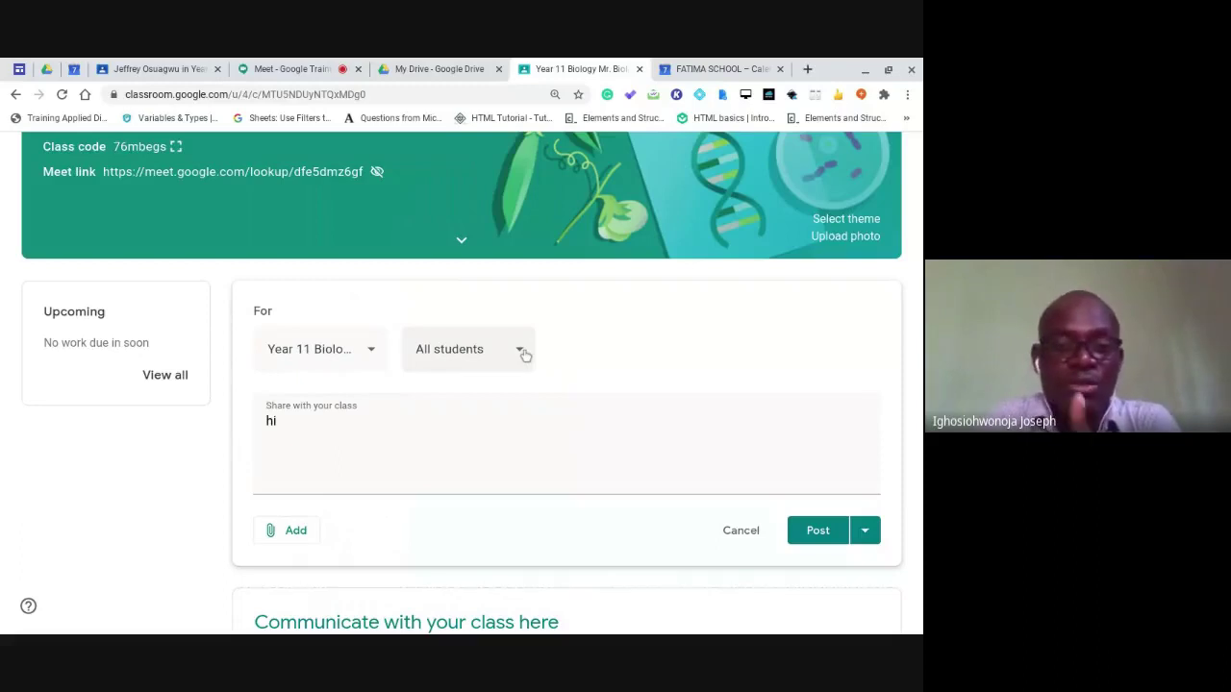
# Schedule the 'hi' announcement for 9 Sep 2020 at 08:00 AM.
pyautogui.click(520, 350)
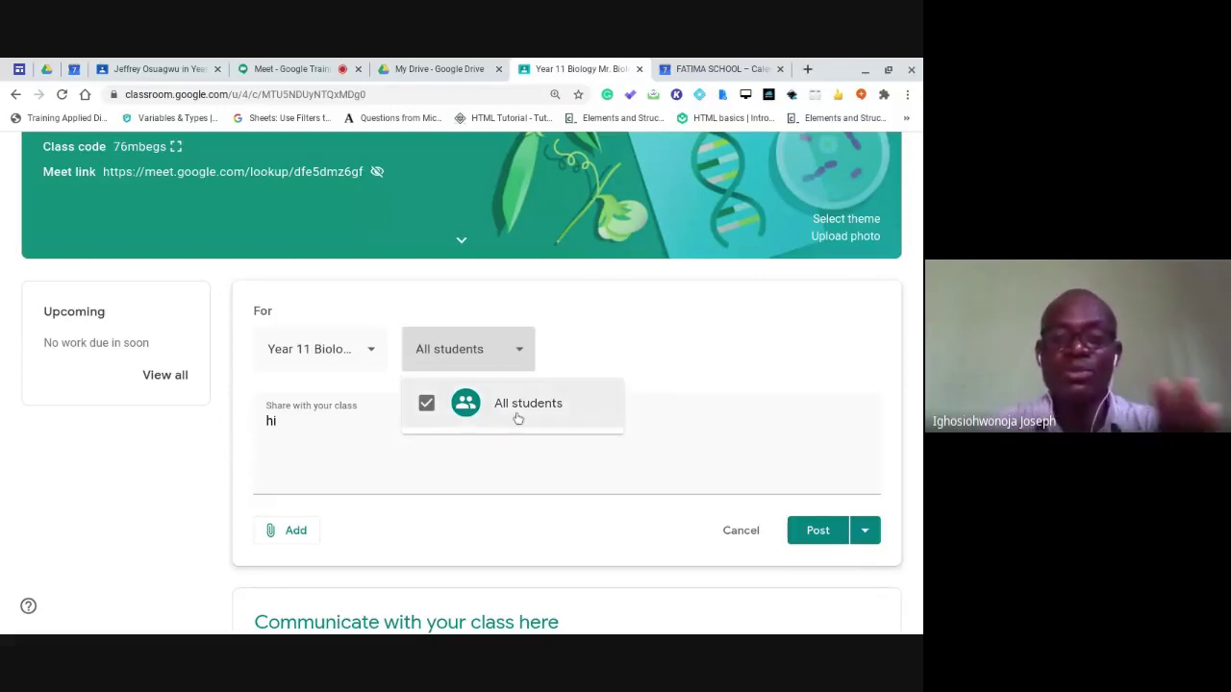
pyautogui.click(657, 371)
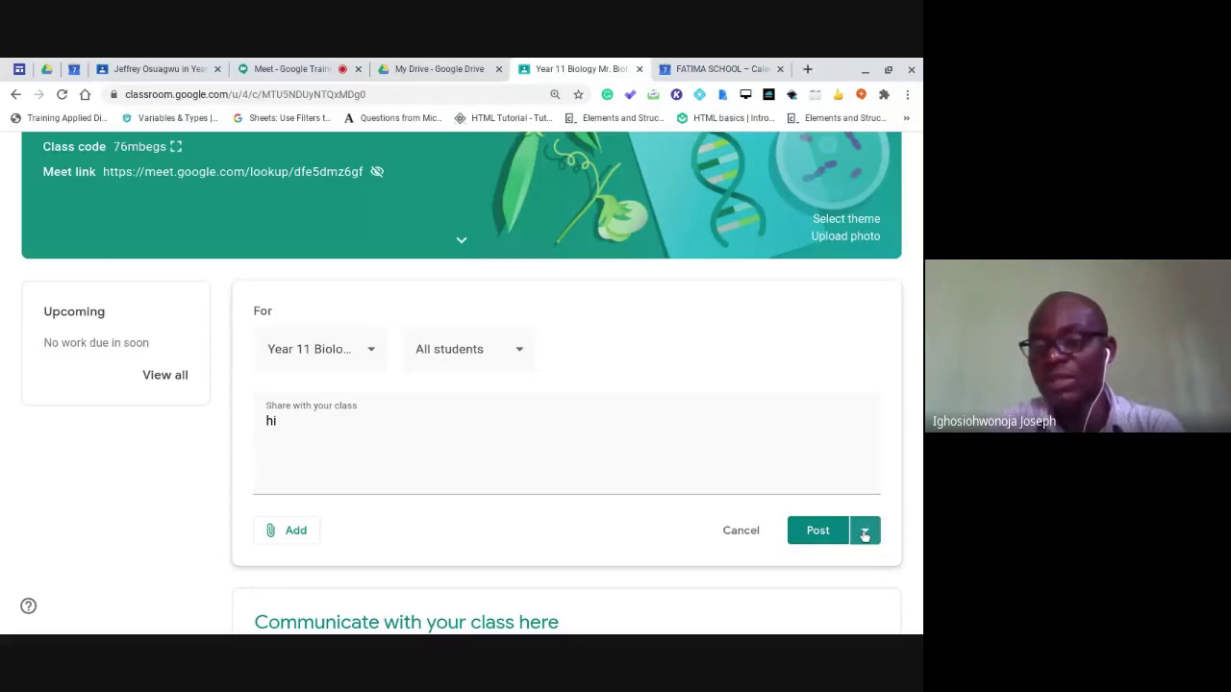
pyautogui.click(864, 534)
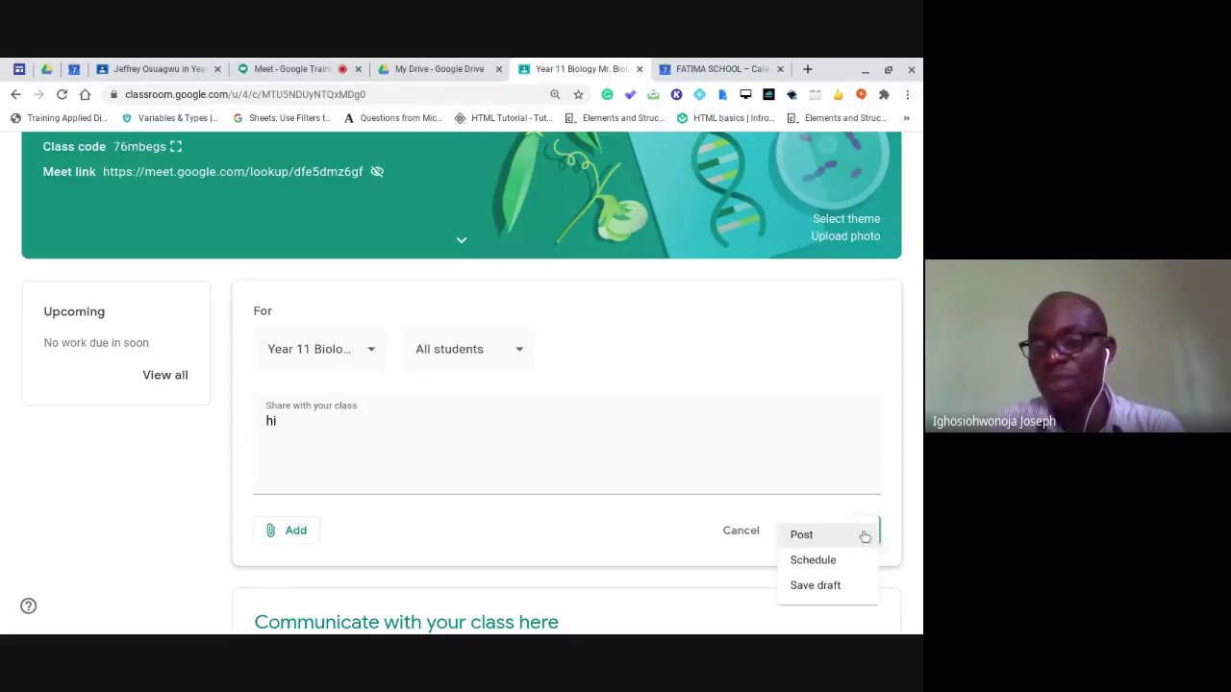
pyautogui.click(813, 560)
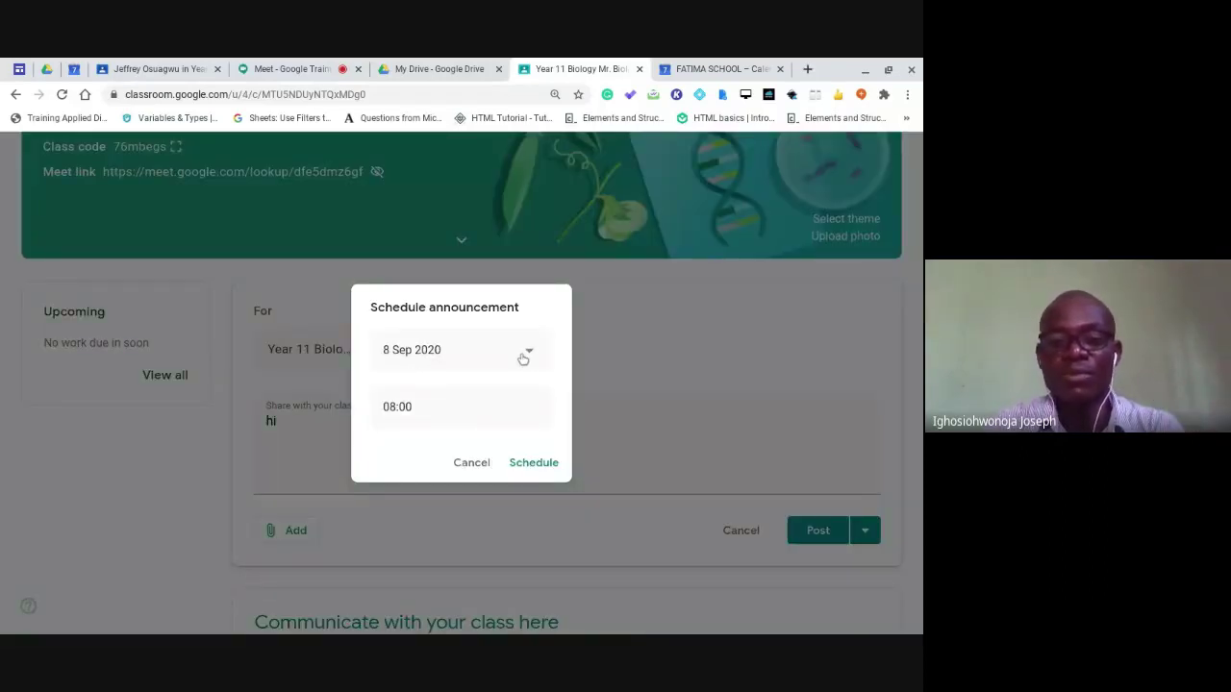
pyautogui.click(527, 355)
pyautogui.click(451, 462)
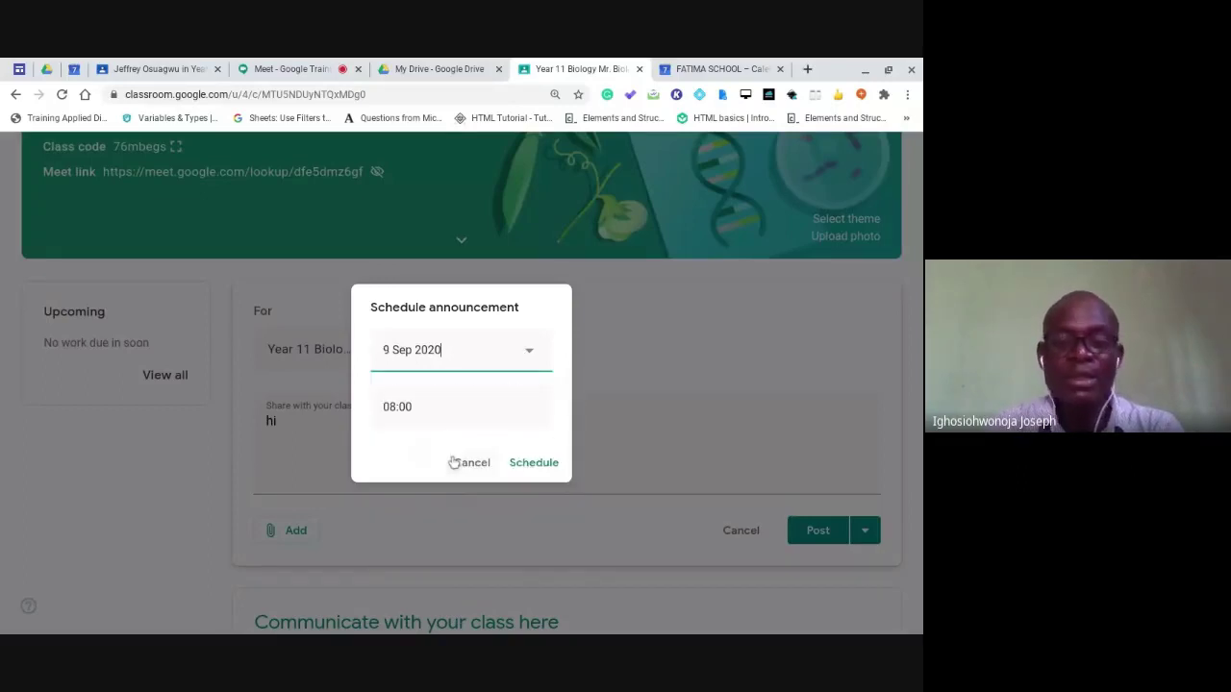
pyautogui.click(459, 406)
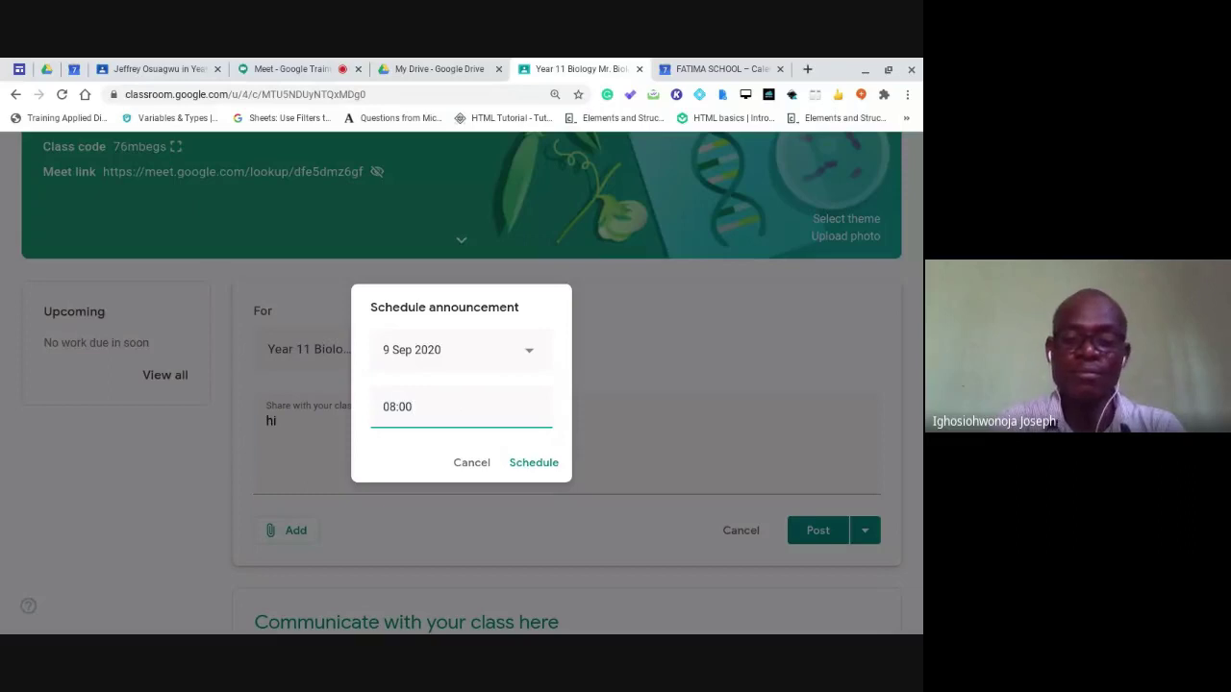
pyautogui.write('AM')
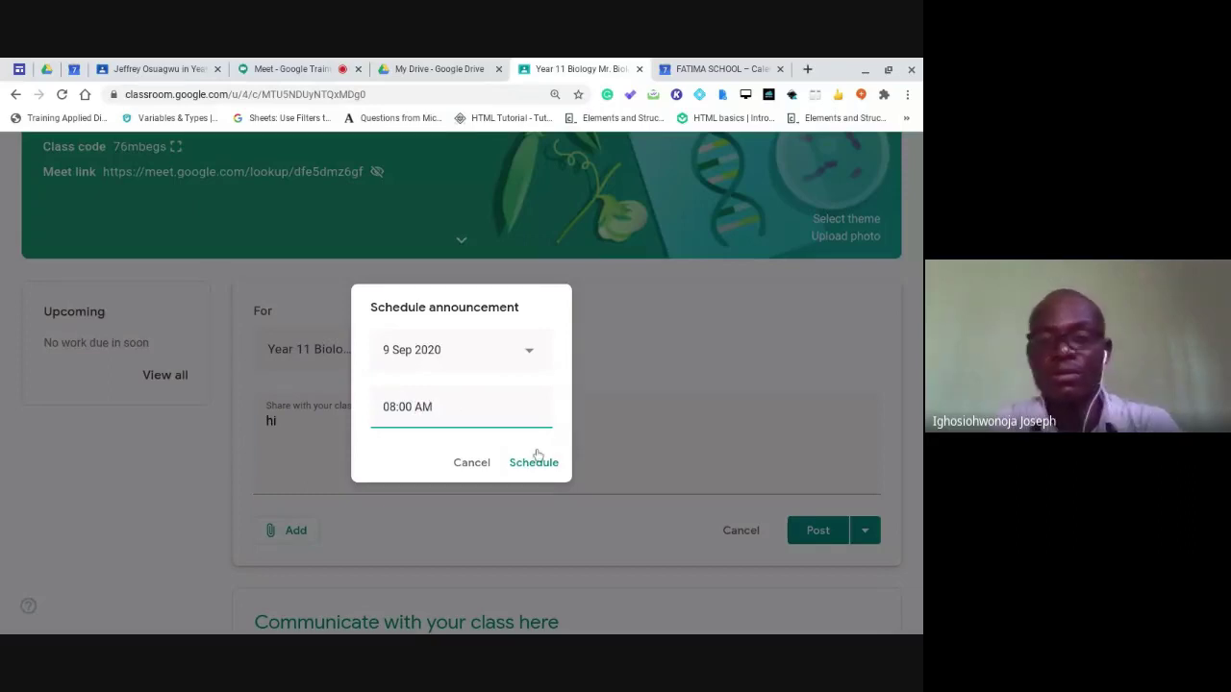
pyautogui.click(534, 462)
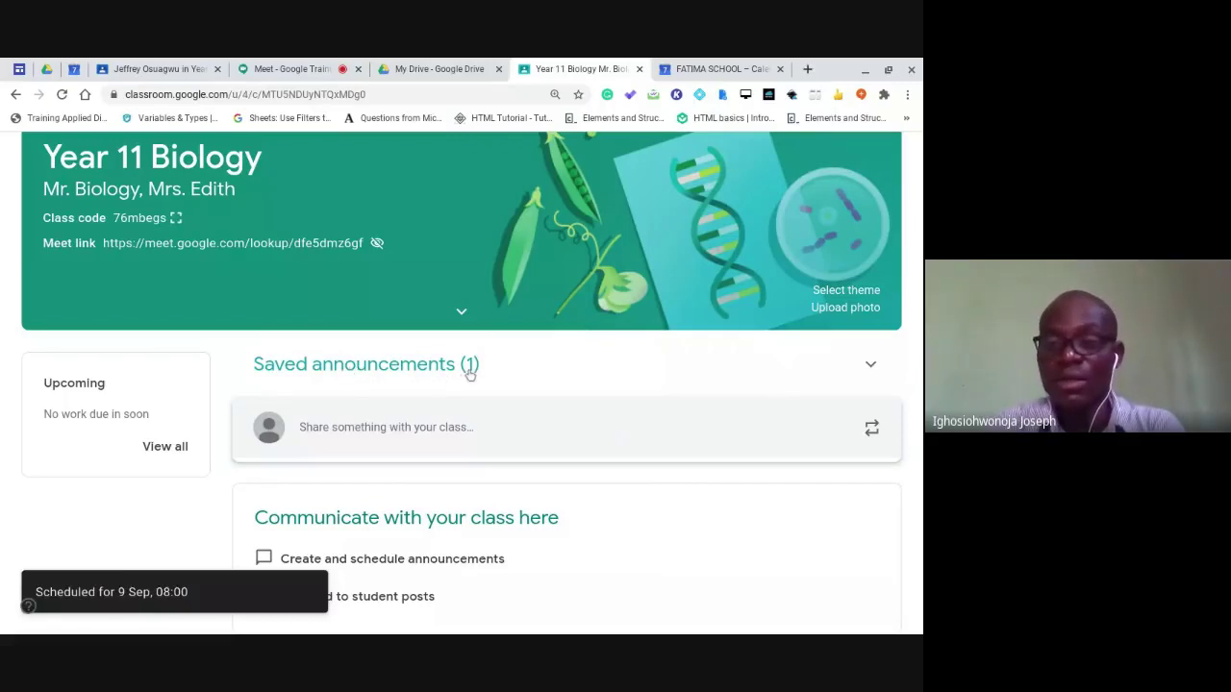
# Delete the scheduled 'hi' announcement from Saved announcements and go to the Classwork page.
pyautogui.click(672, 348)
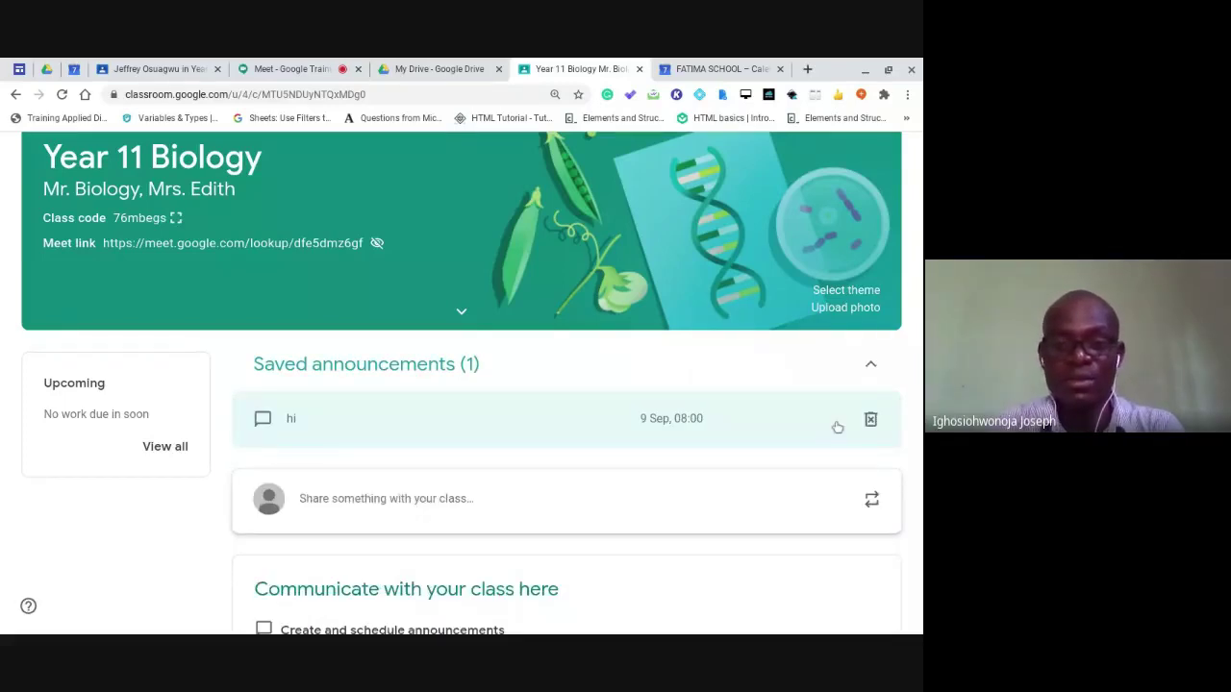
pyautogui.click(869, 420)
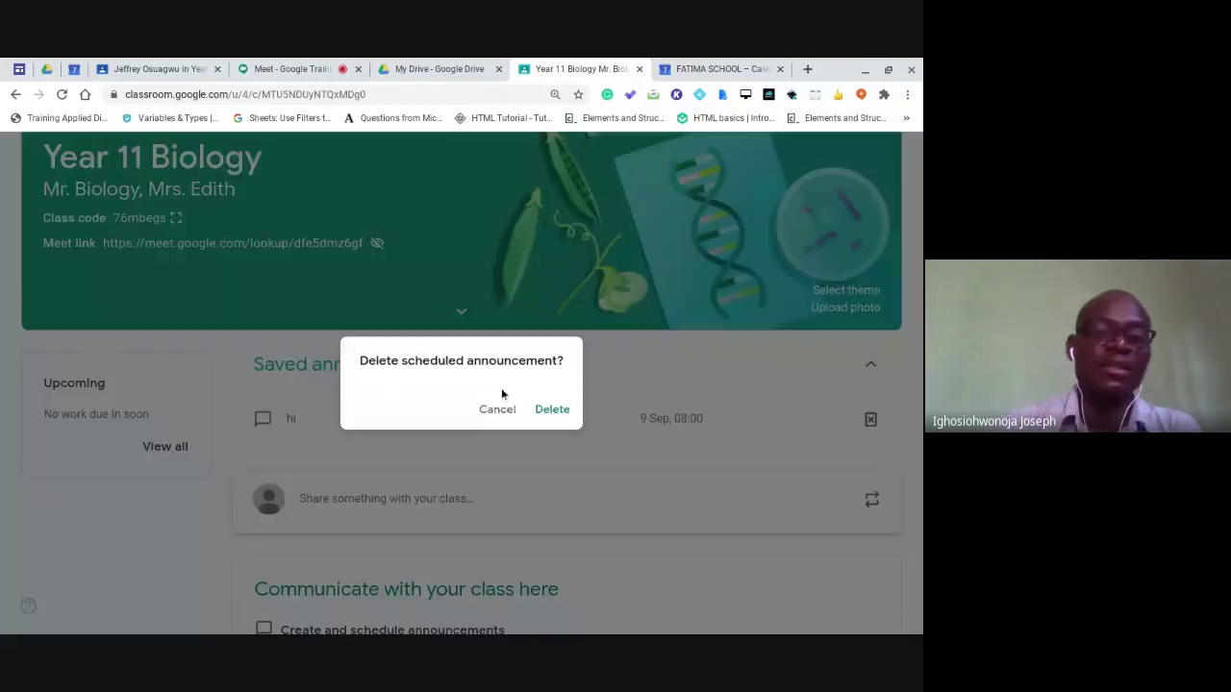
pyautogui.click(542, 409)
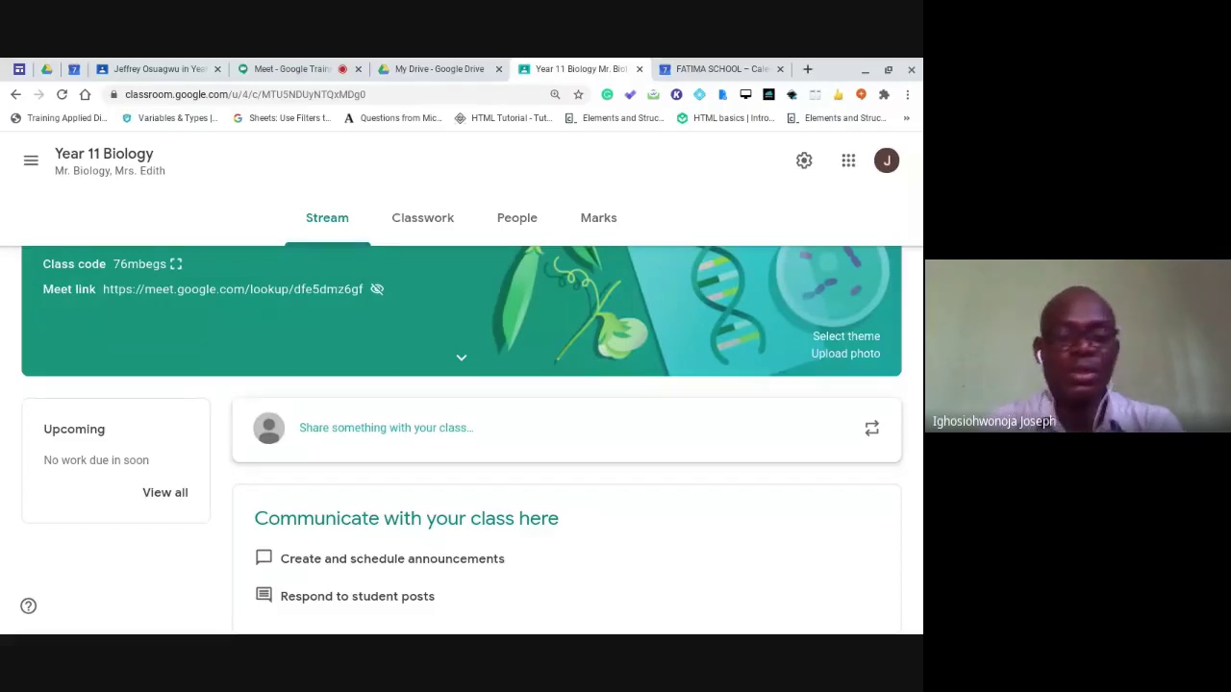
pyautogui.click(434, 223)
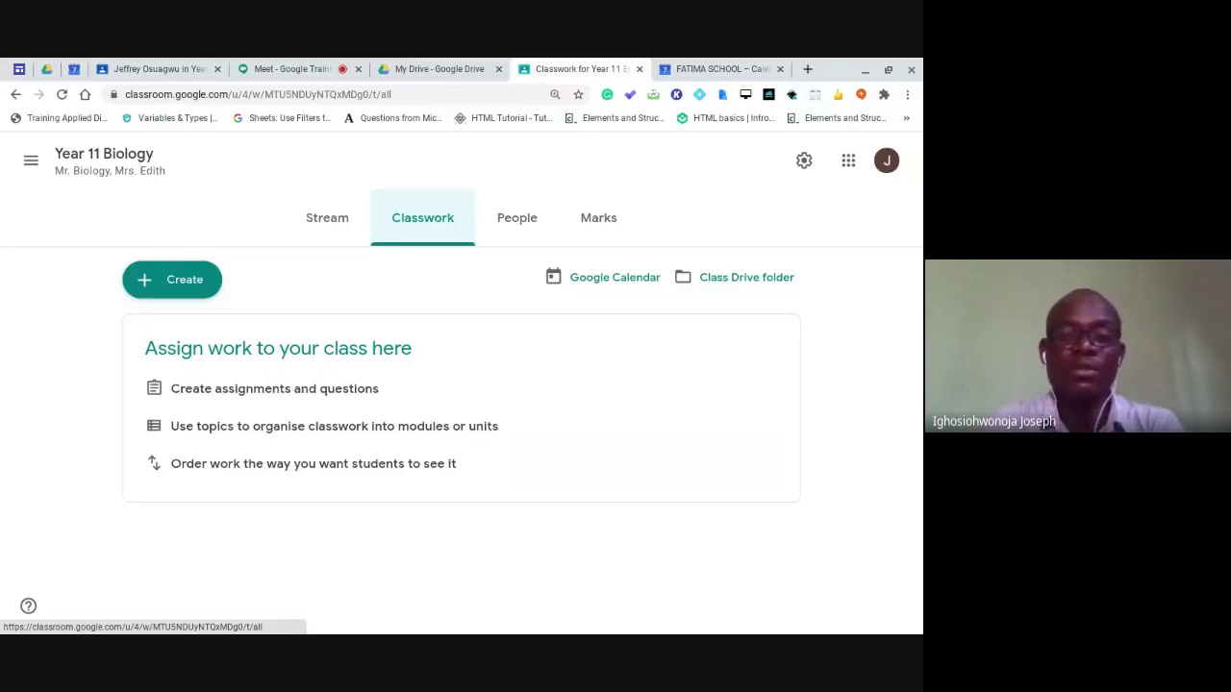
# Add the topic 'Year 11 First Term Lesson Materials' to the Year 11 Biology Classwork page.
pyautogui.click(168, 288)
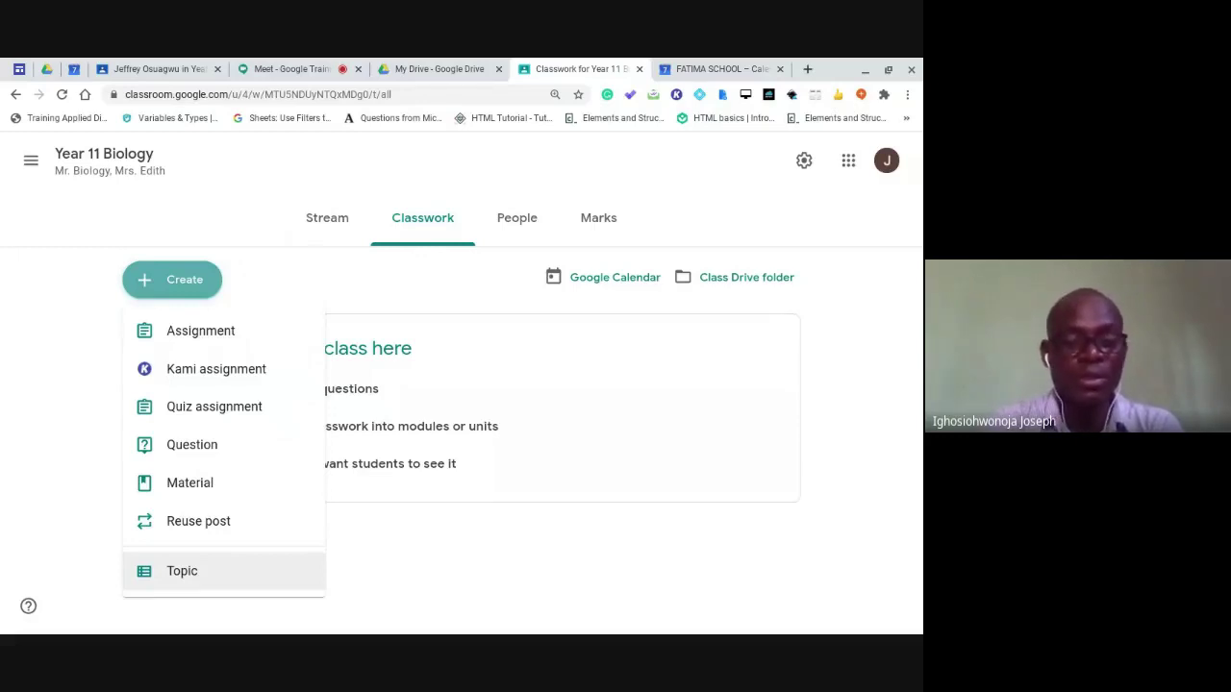
pyautogui.click(193, 575)
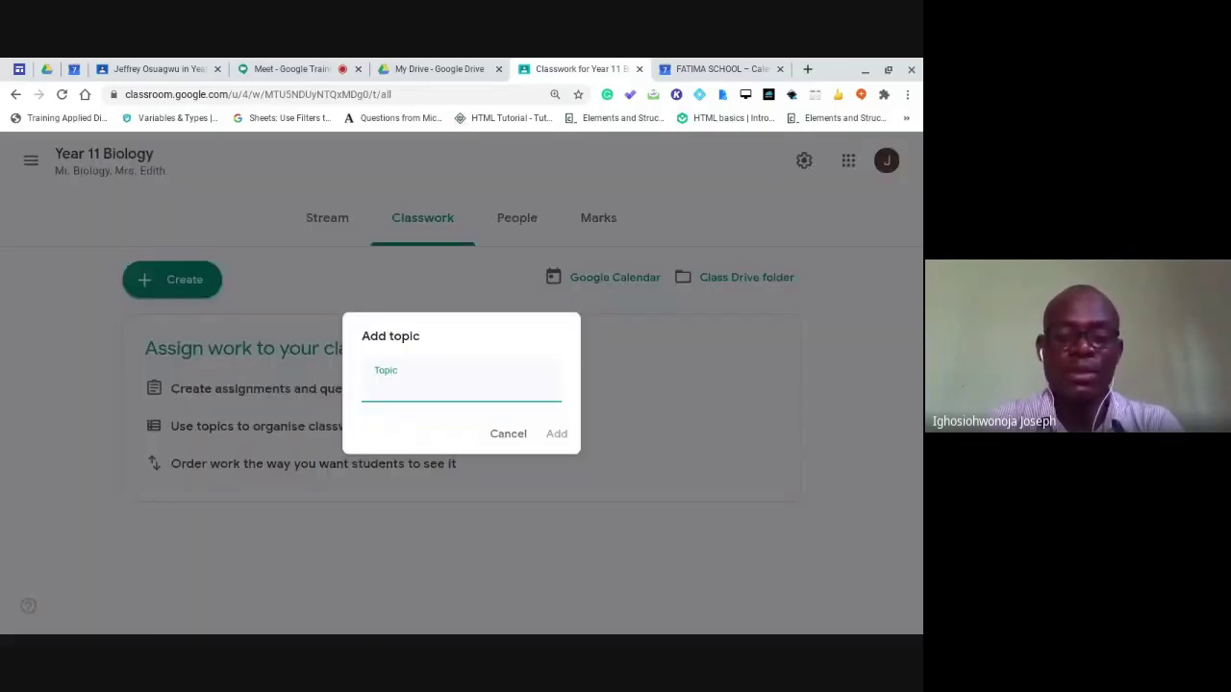
pyautogui.write('Lesso')
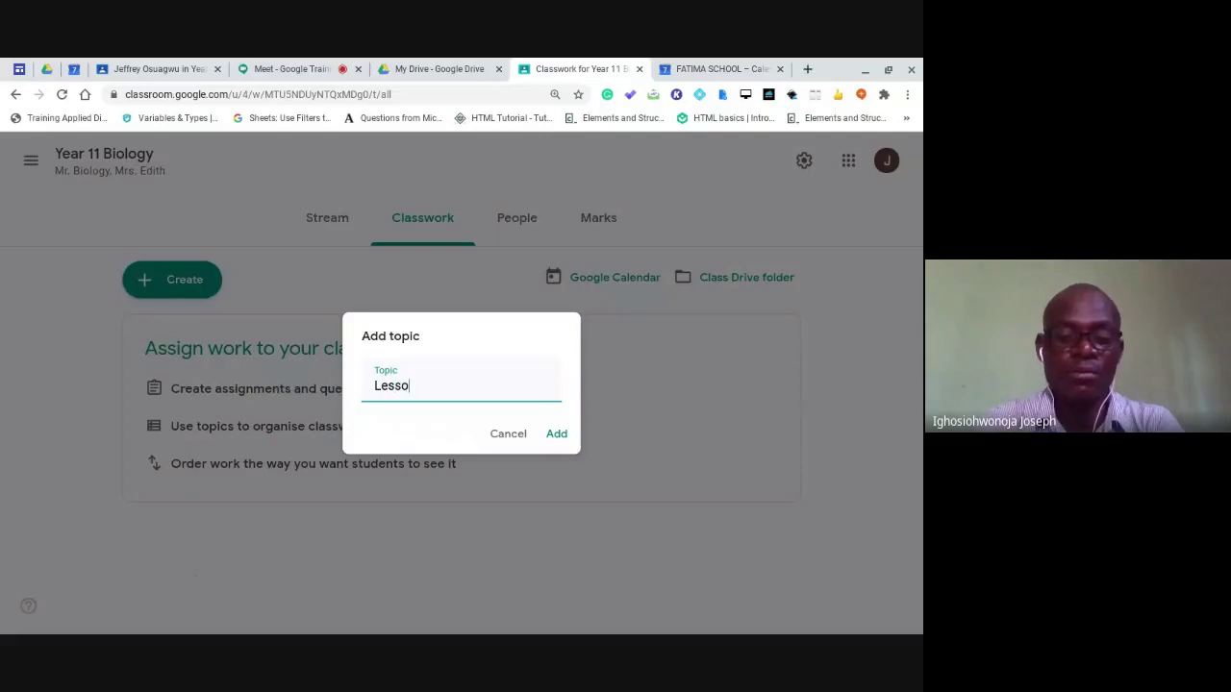
pyautogui.write('n Ma')
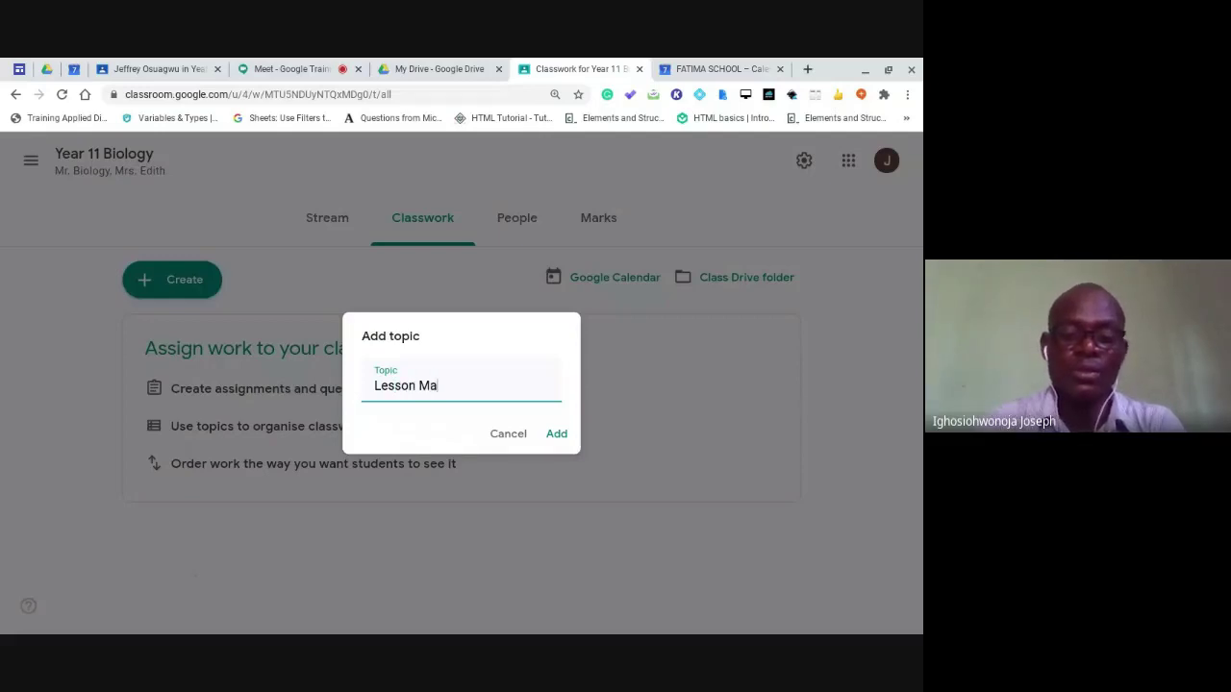
pyautogui.write('terials')
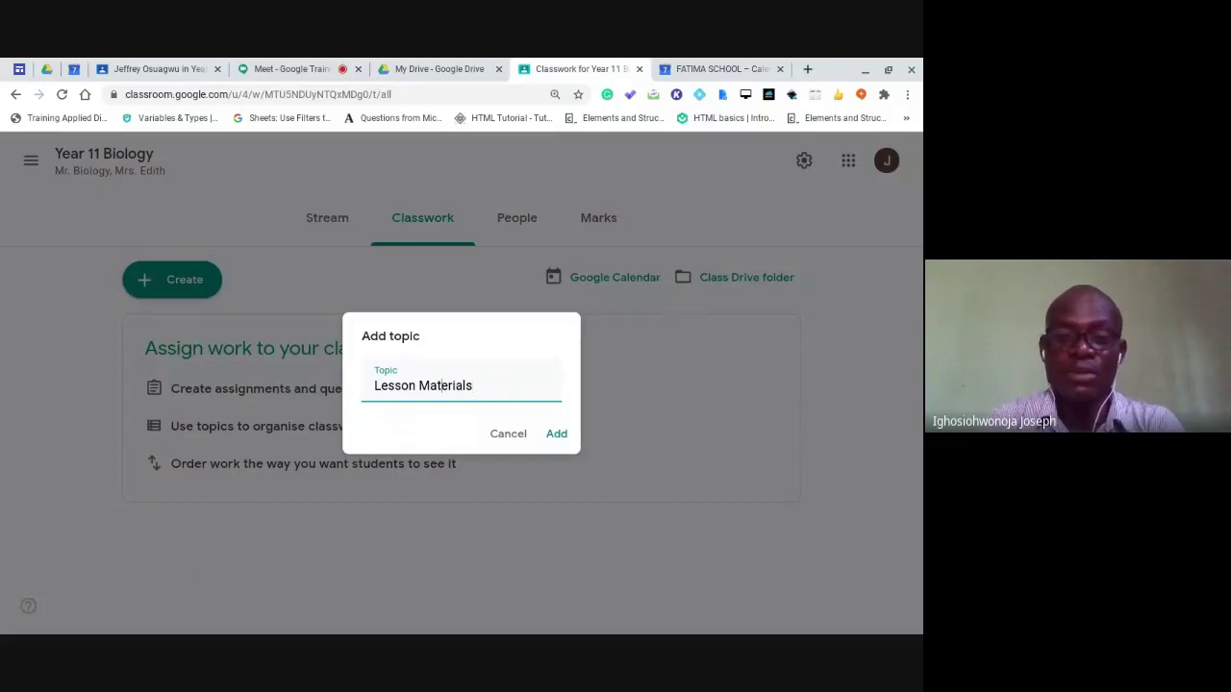
pyautogui.click(374, 385)
pyautogui.write('Y')
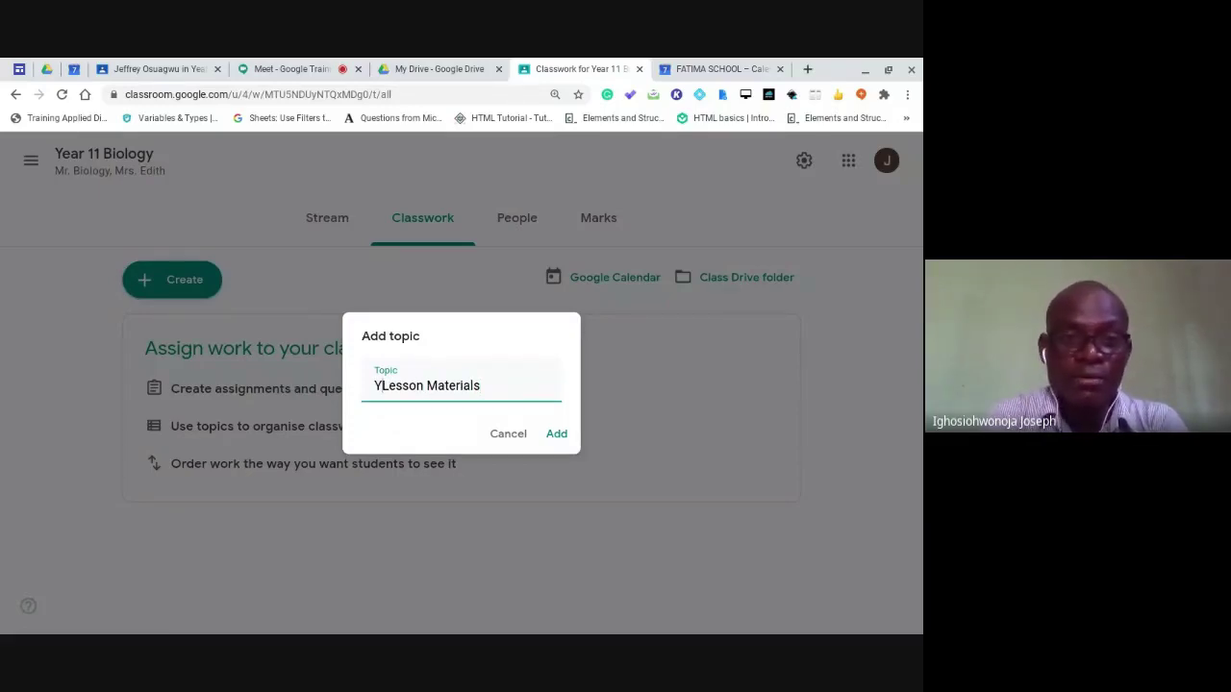
pyautogui.write('ear ')
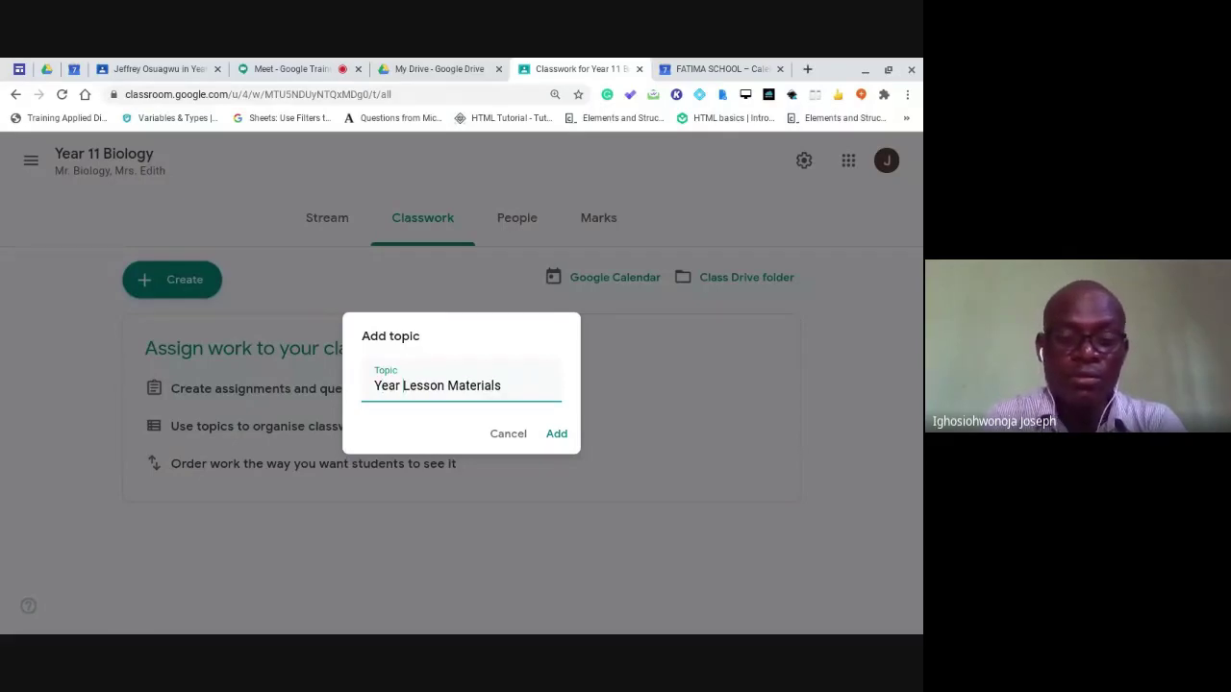
pyautogui.write('11 Firs')
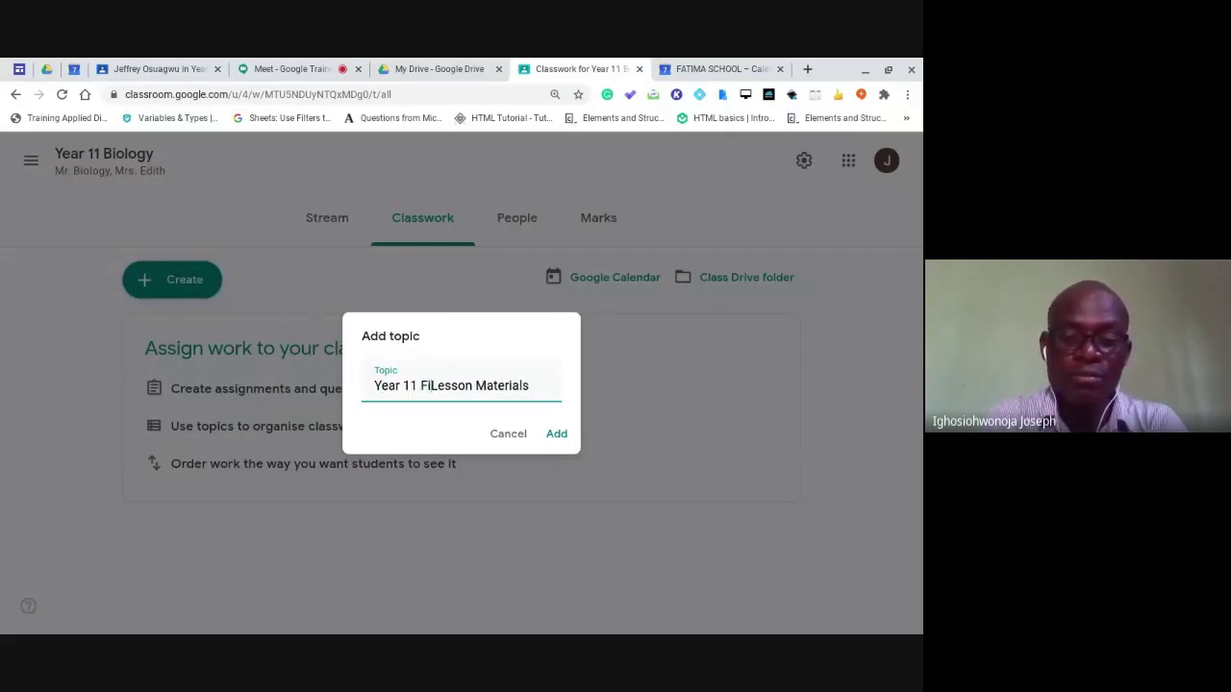
pyautogui.write('t Term')
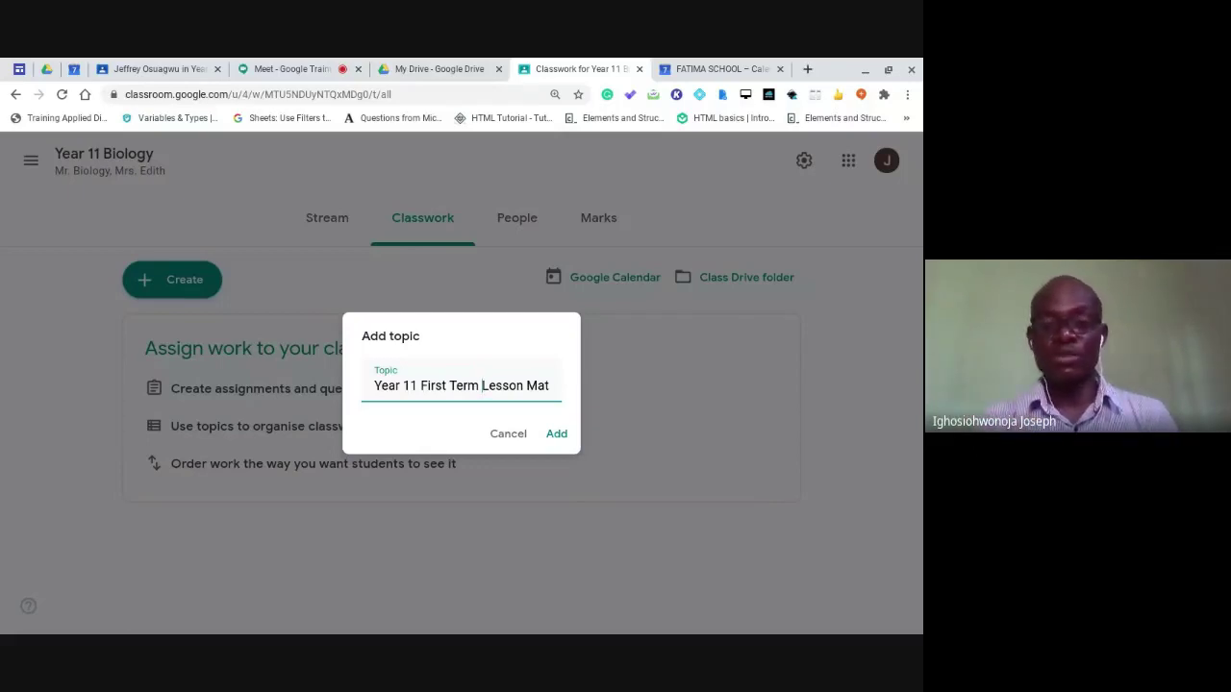
pyautogui.click(554, 435)
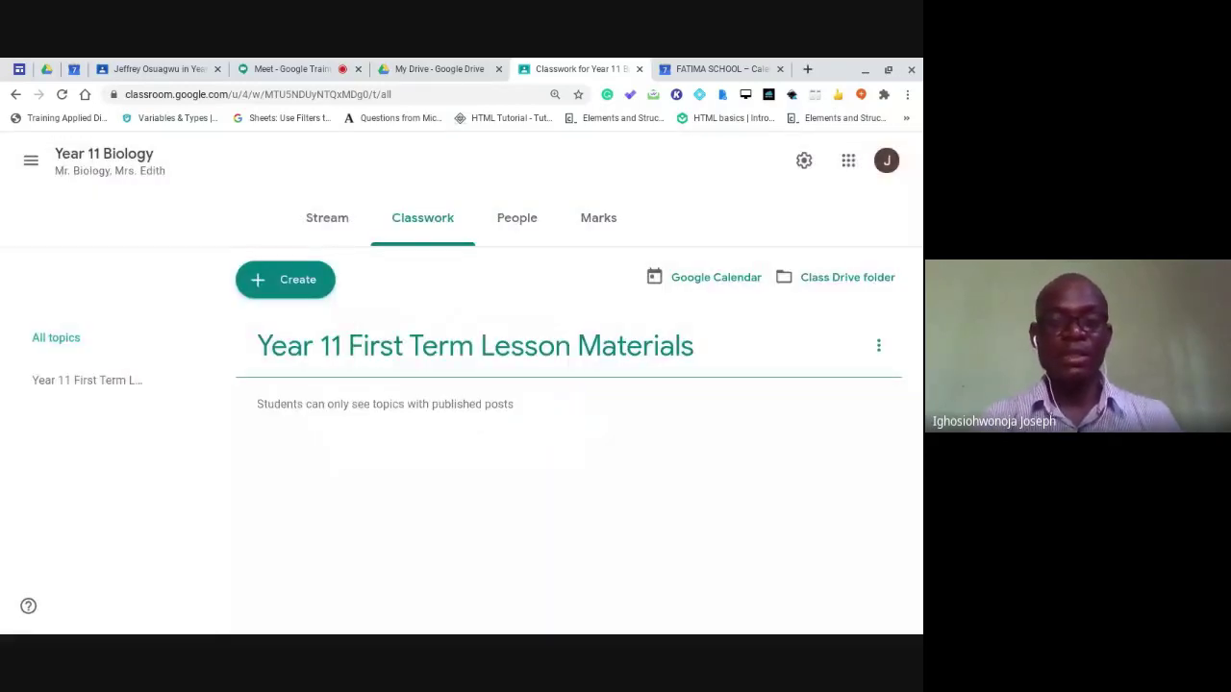
# Create a second topic named 'Year 11 First Term Assements', inserting the missing 'Term'.
pyautogui.click(297, 283)
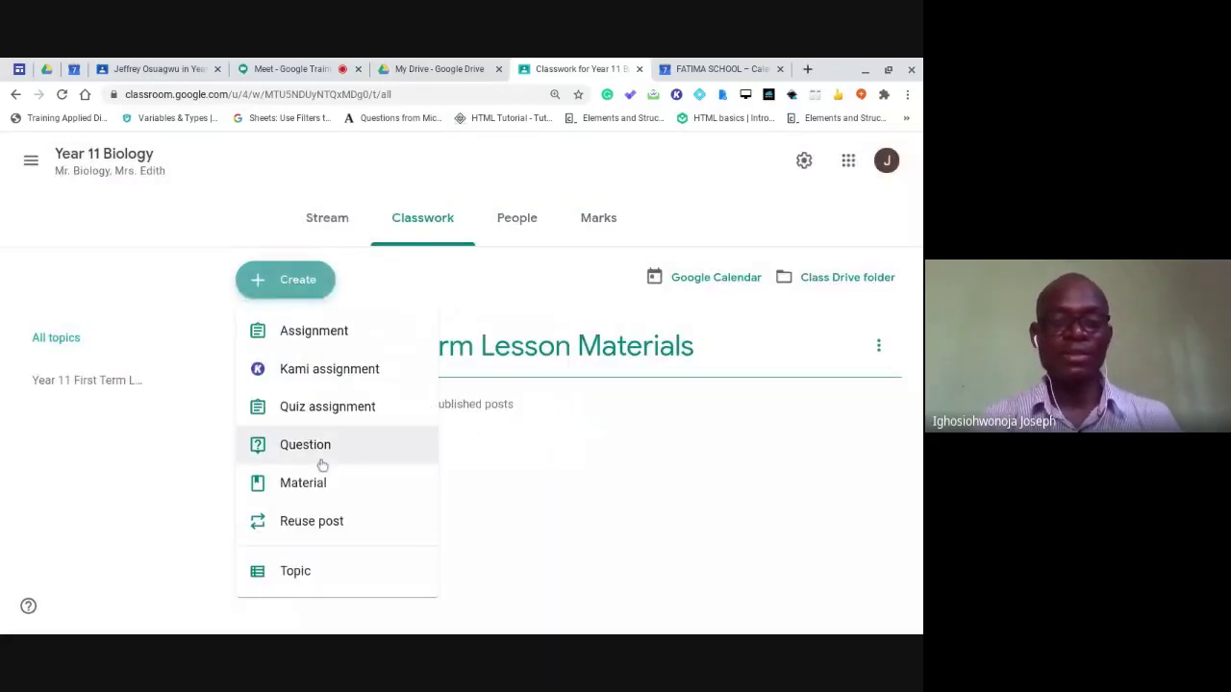
pyautogui.click(324, 573)
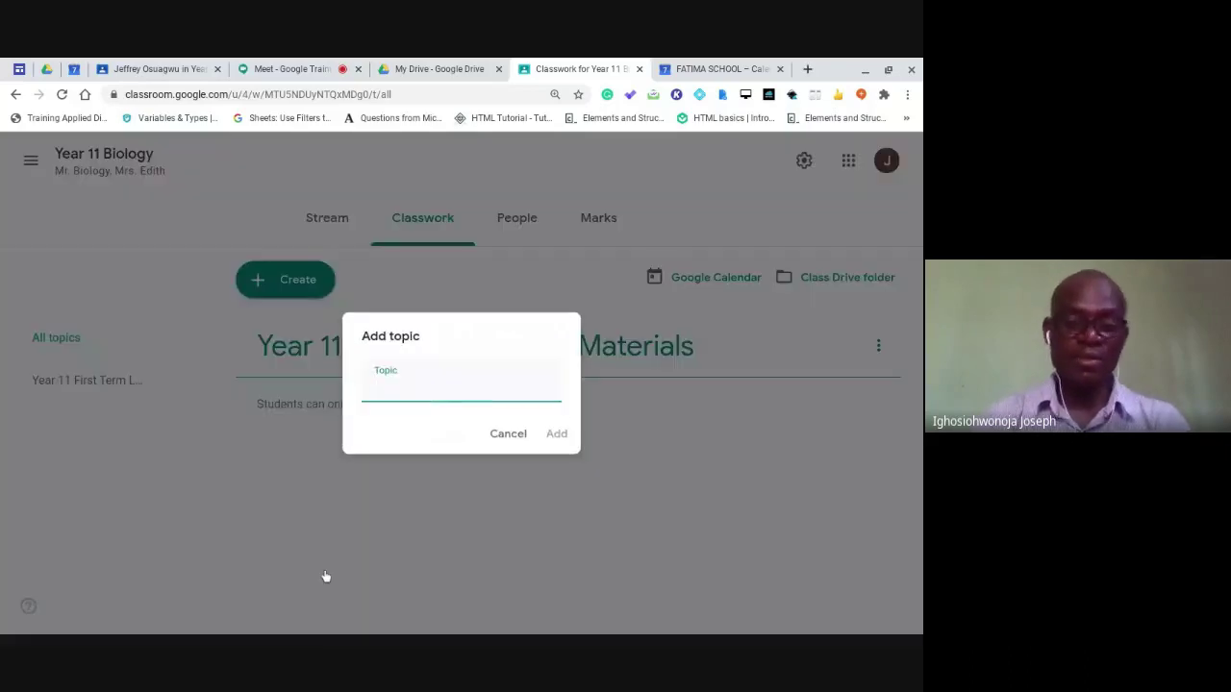
pyautogui.write('t')
pyautogui.press('BackSpace')
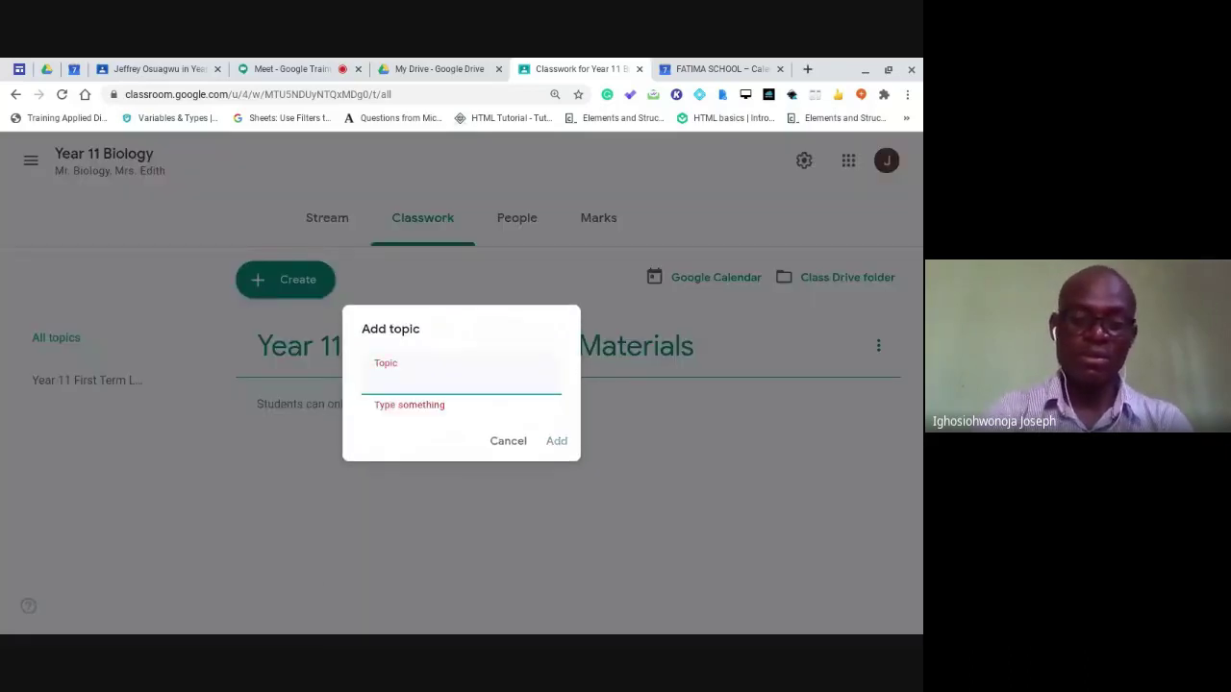
pyautogui.write('Year 11 ')
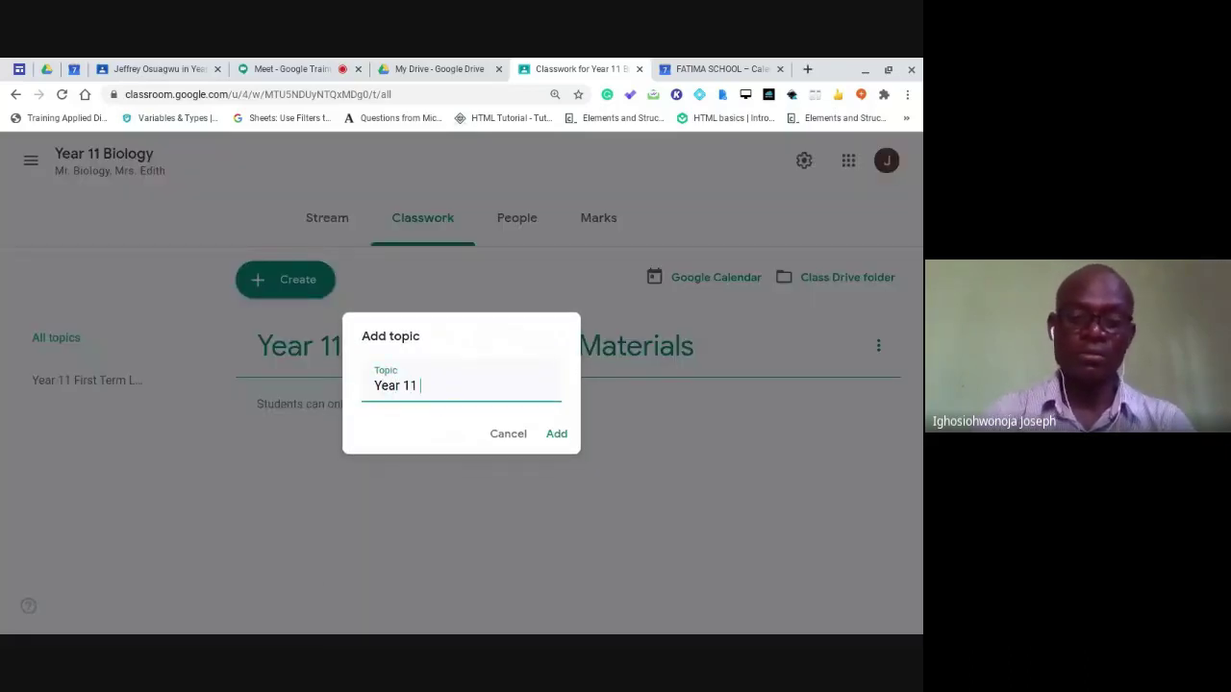
pyautogui.write('First ')
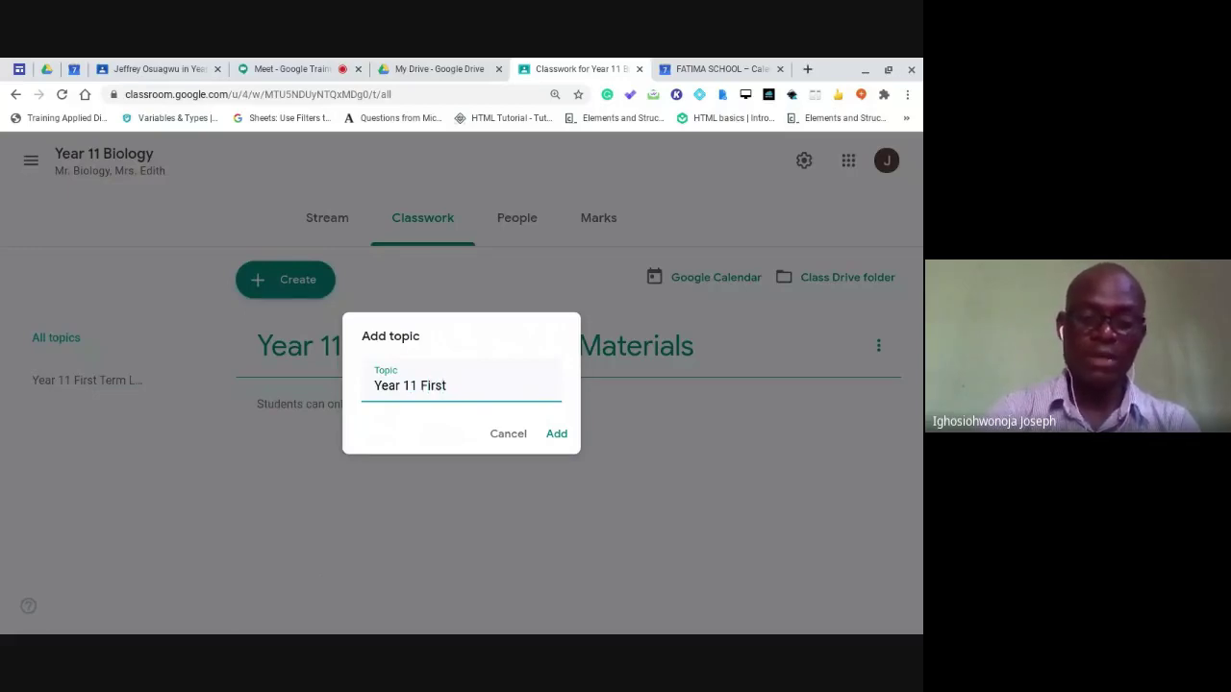
pyautogui.write('A')
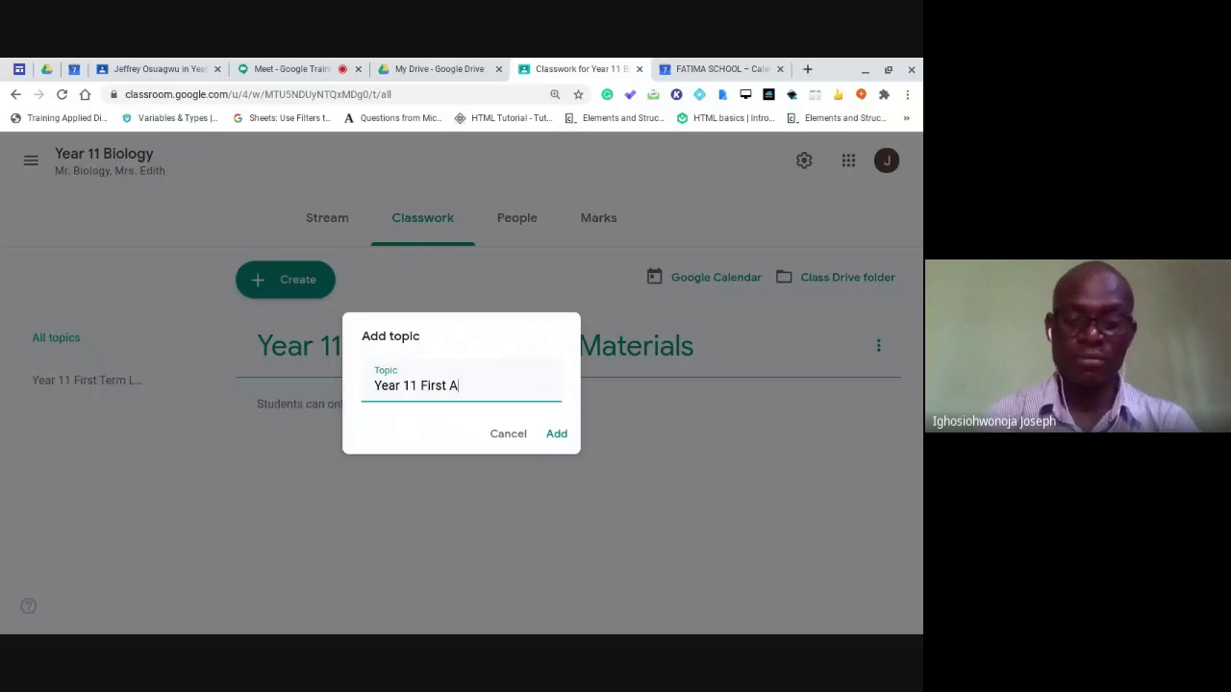
pyautogui.write('ssements')
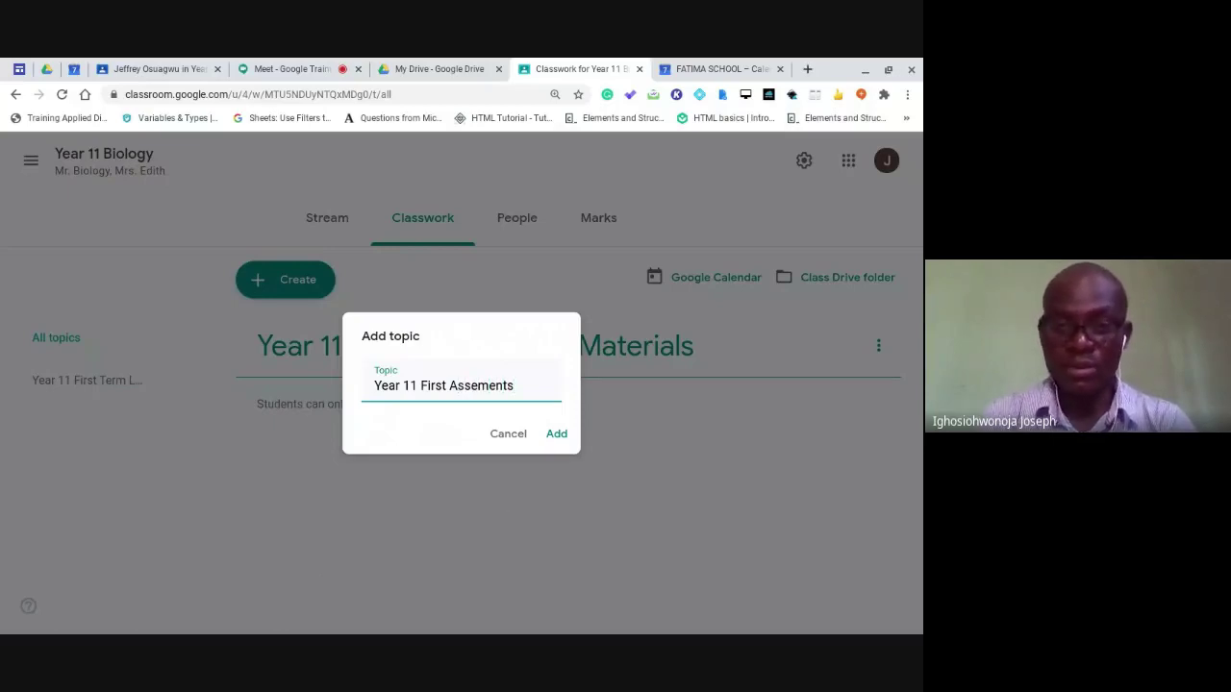
pyautogui.click(448, 385)
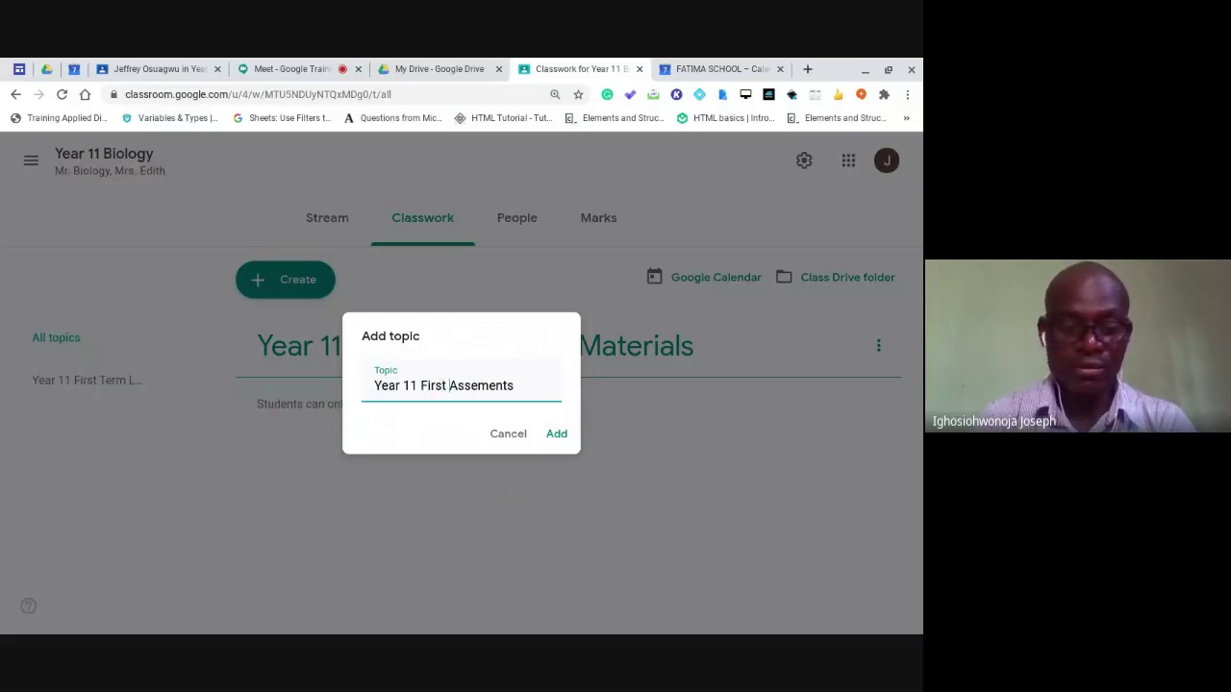
pyautogui.write('Ter')
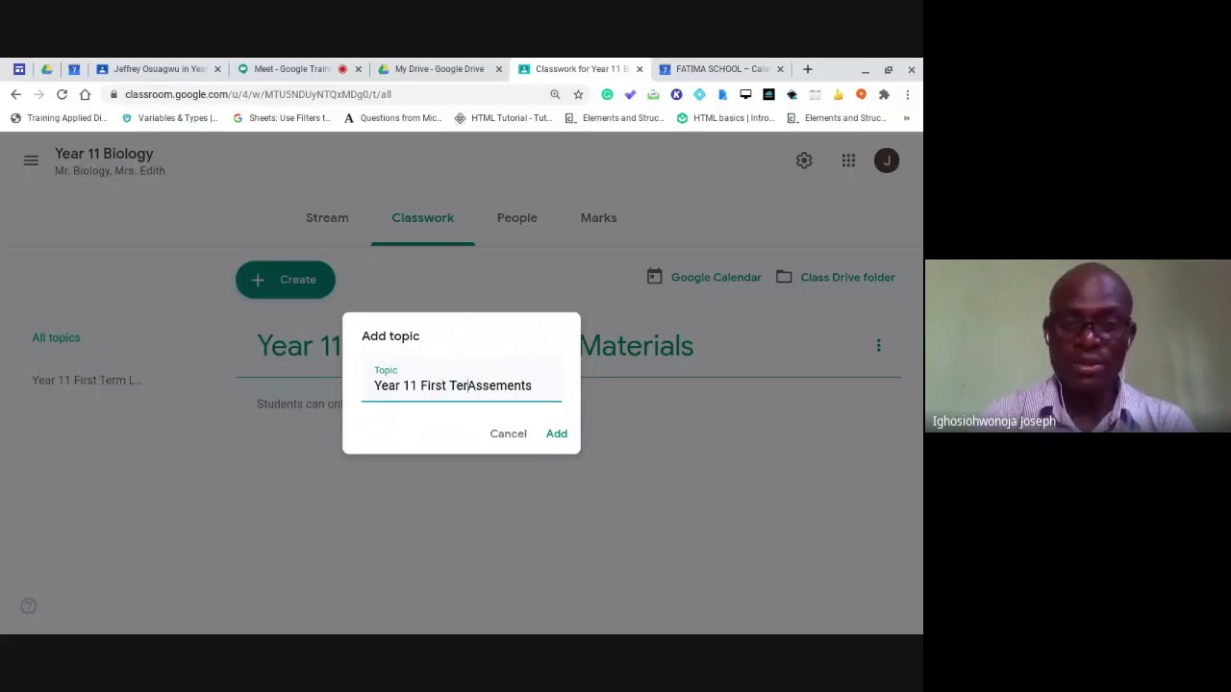
pyautogui.write('m')
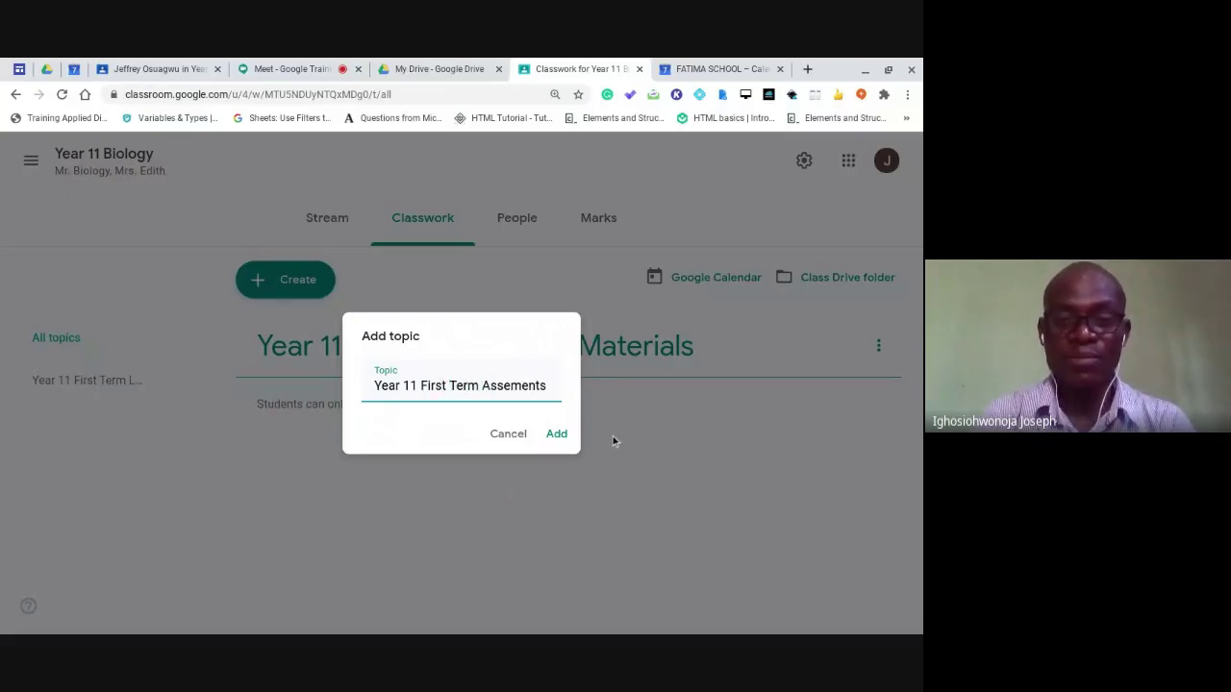
pyautogui.click(556, 434)
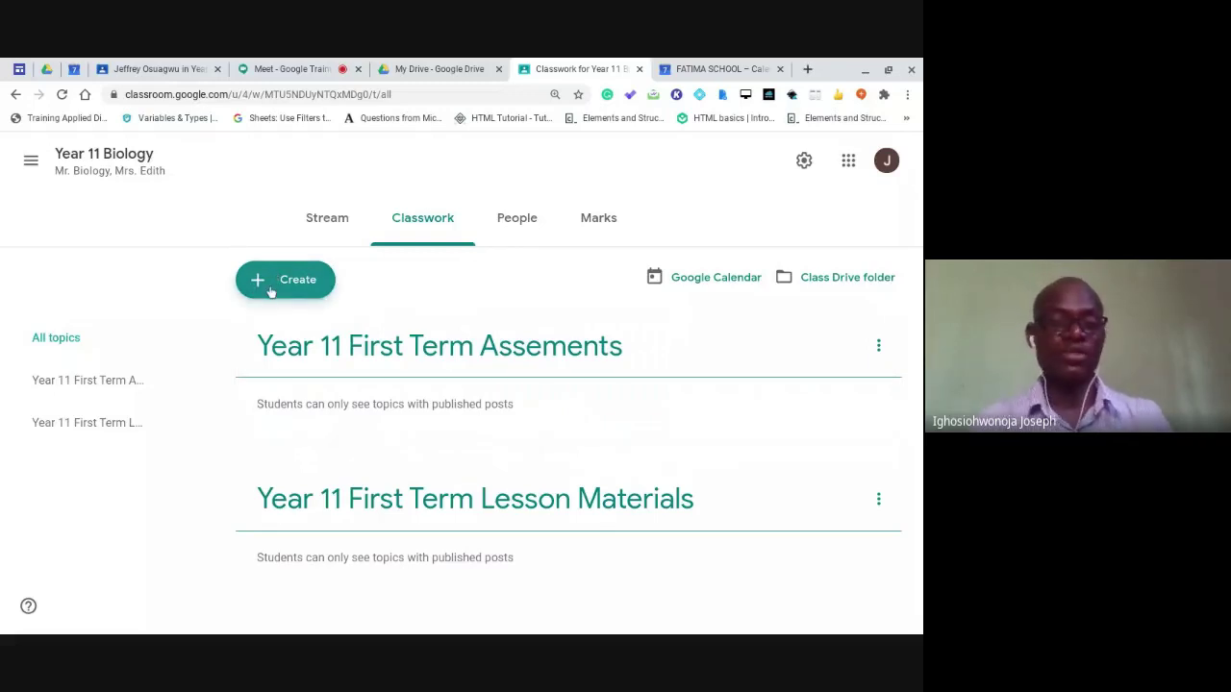
# Draft a material titled 'Human Body' with description 'Hi' and choose to add a YouTube video.
pyautogui.click(272, 290)
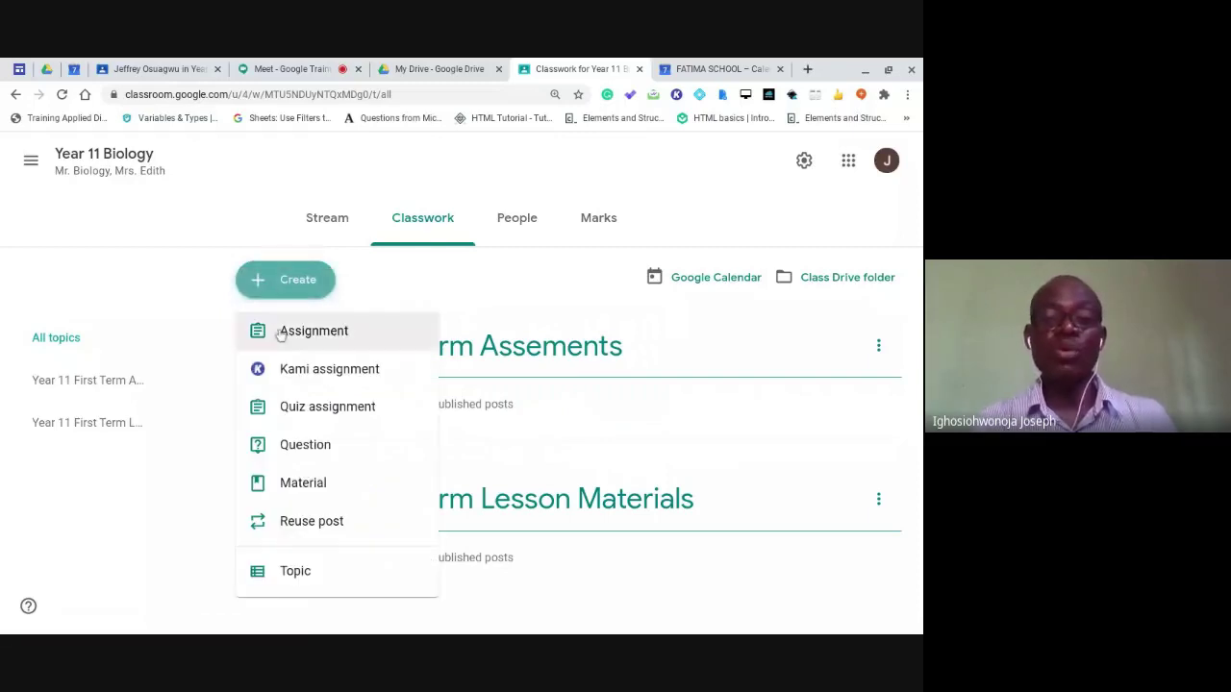
pyautogui.click(304, 483)
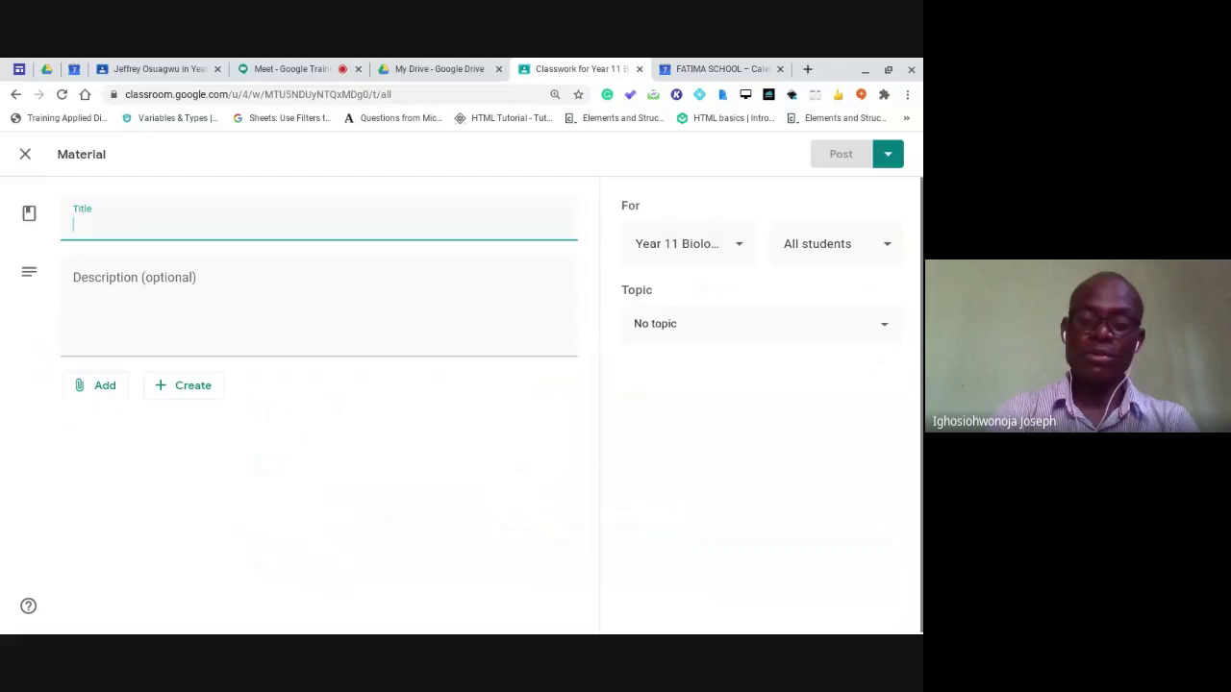
pyautogui.write('Hum')
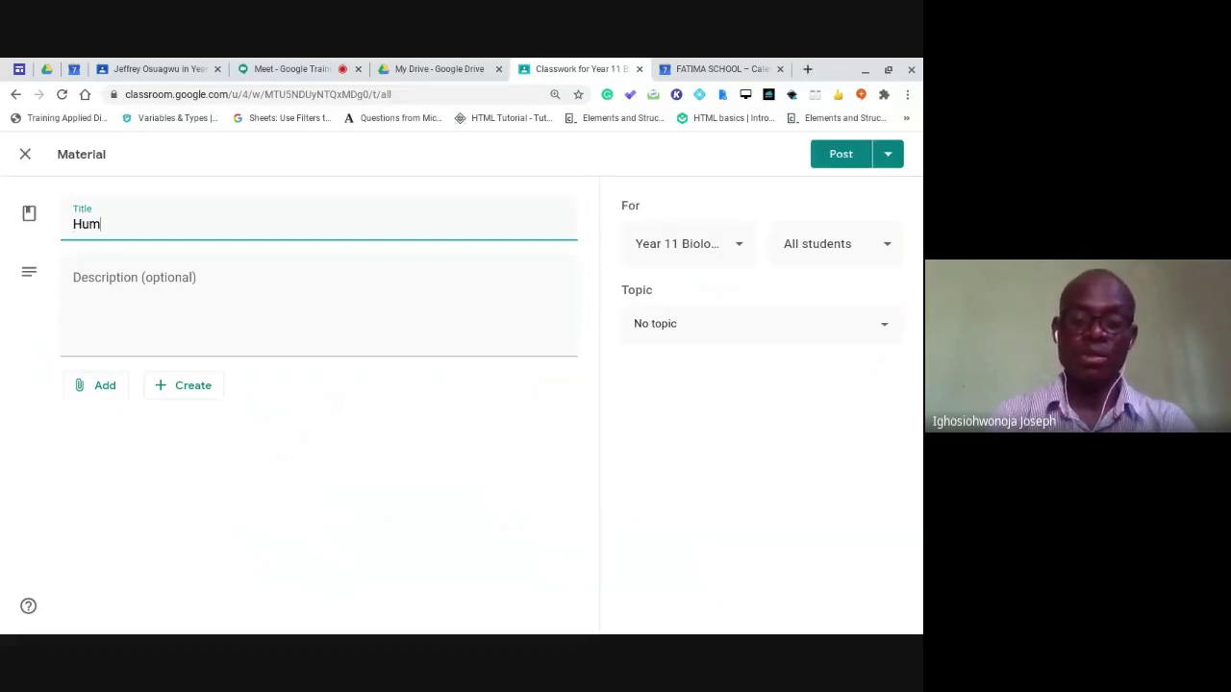
pyautogui.write('an ')
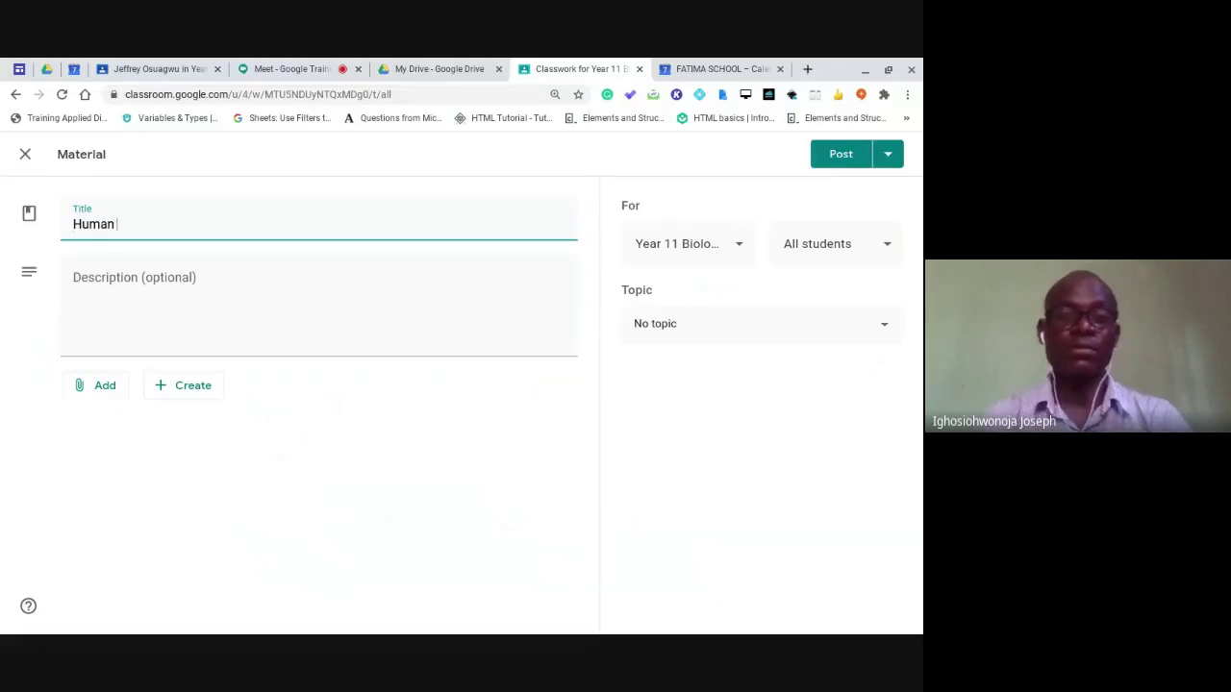
pyautogui.write('Body')
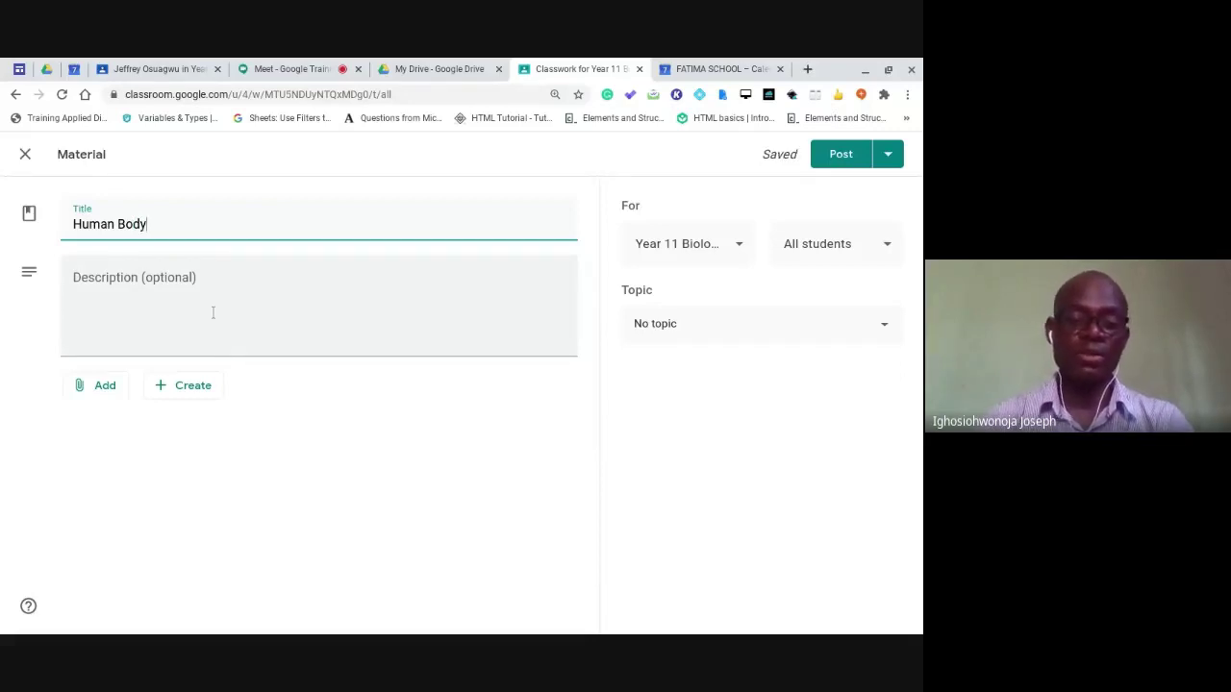
pyautogui.click(212, 312)
pyautogui.write('Hi')
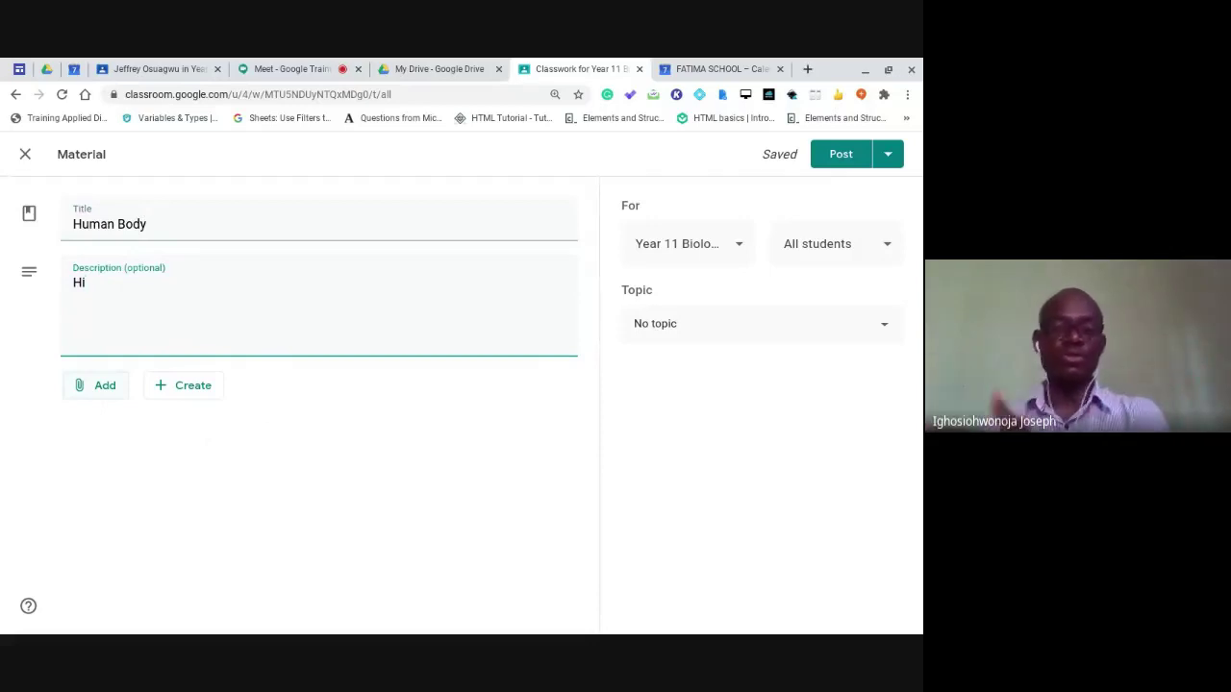
pyautogui.click(104, 387)
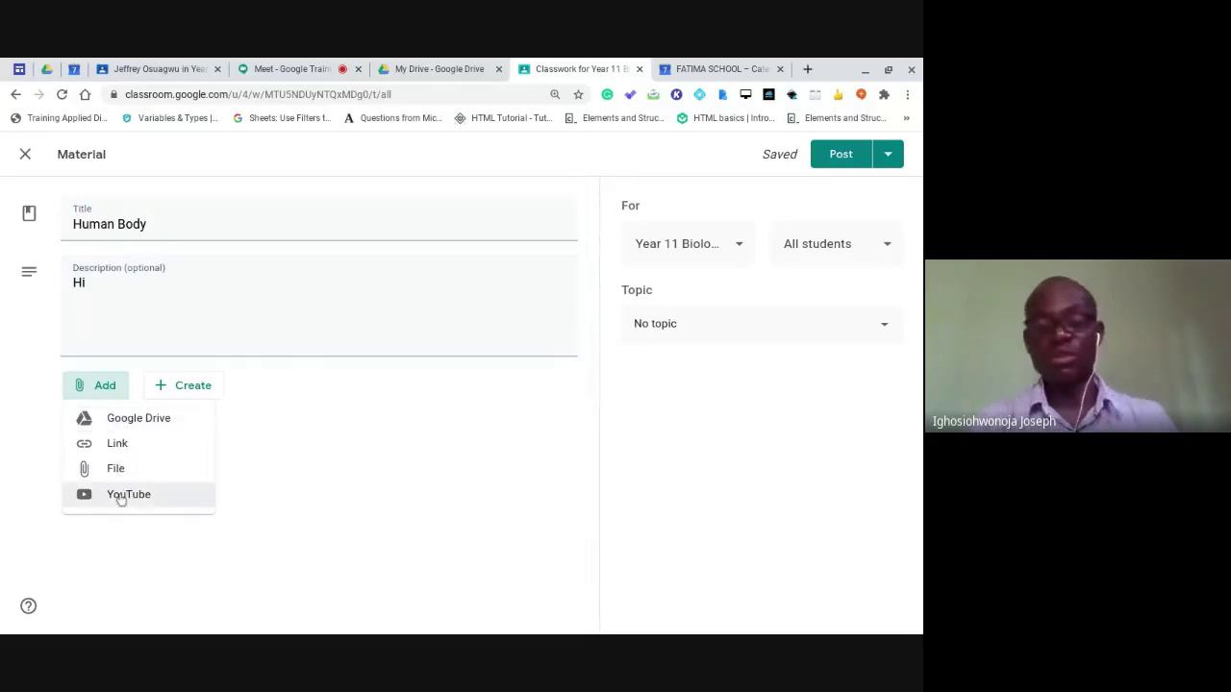
pyautogui.click(121, 497)
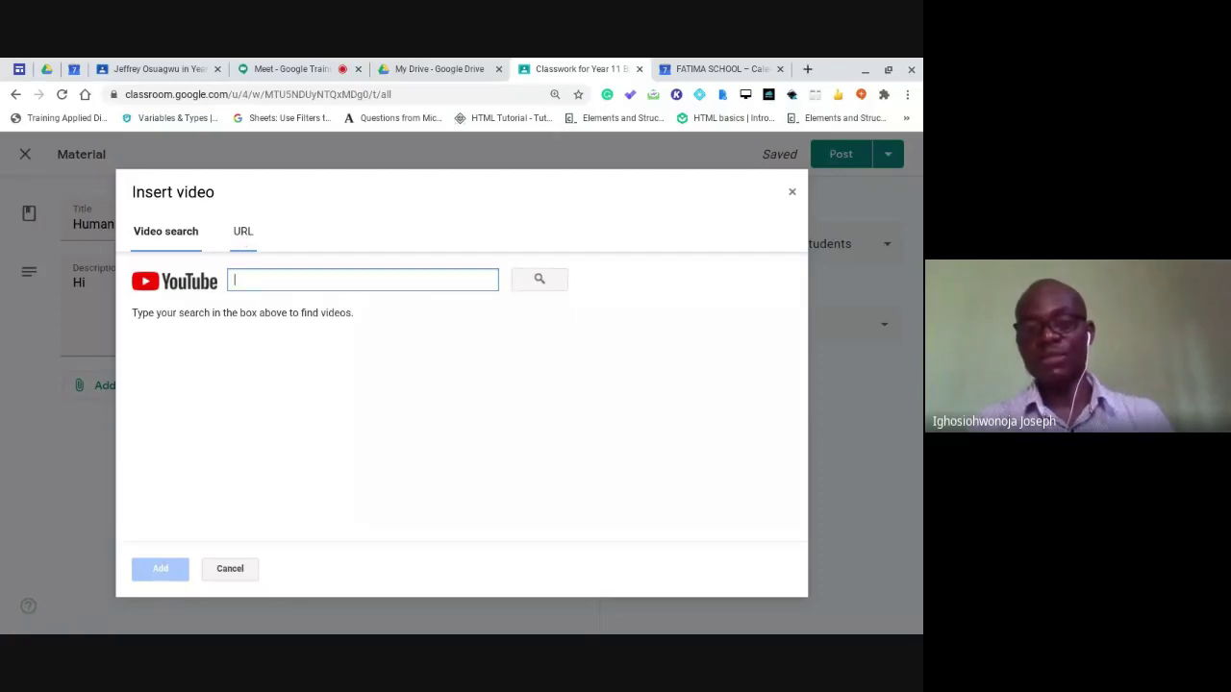
# Search YouTube for 'Human Body' and attach Kenhub's '5 most important organs in the Human body' video.
pyautogui.click(241, 232)
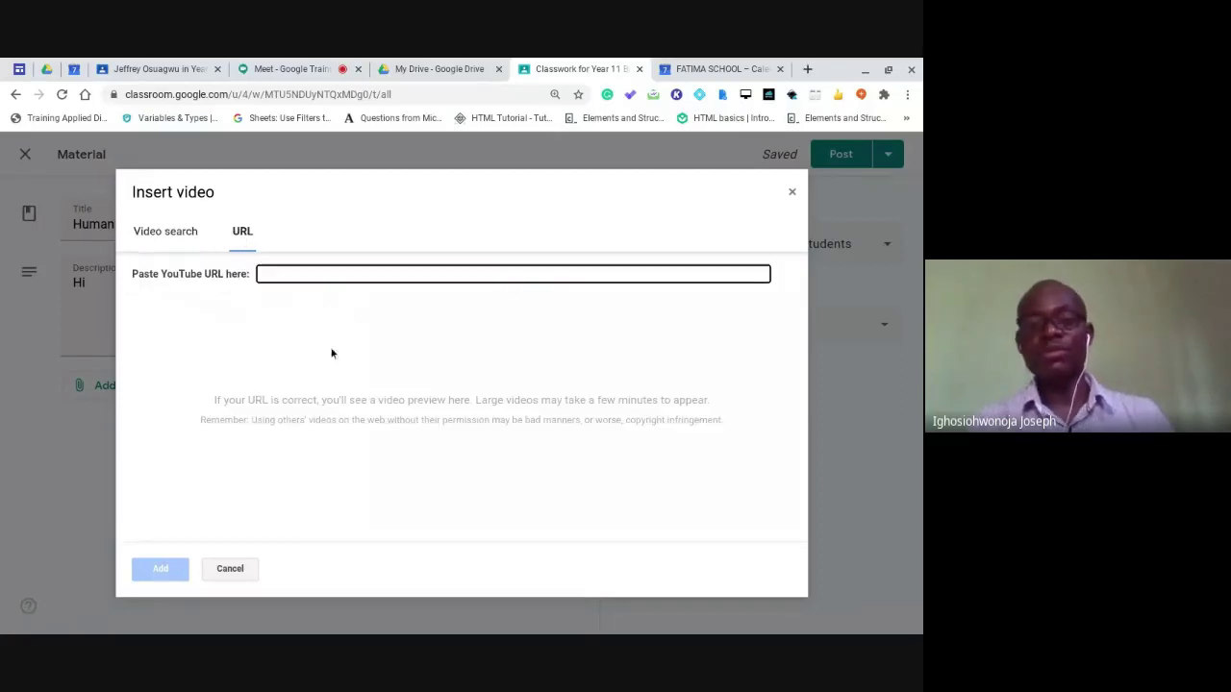
pyautogui.click(163, 232)
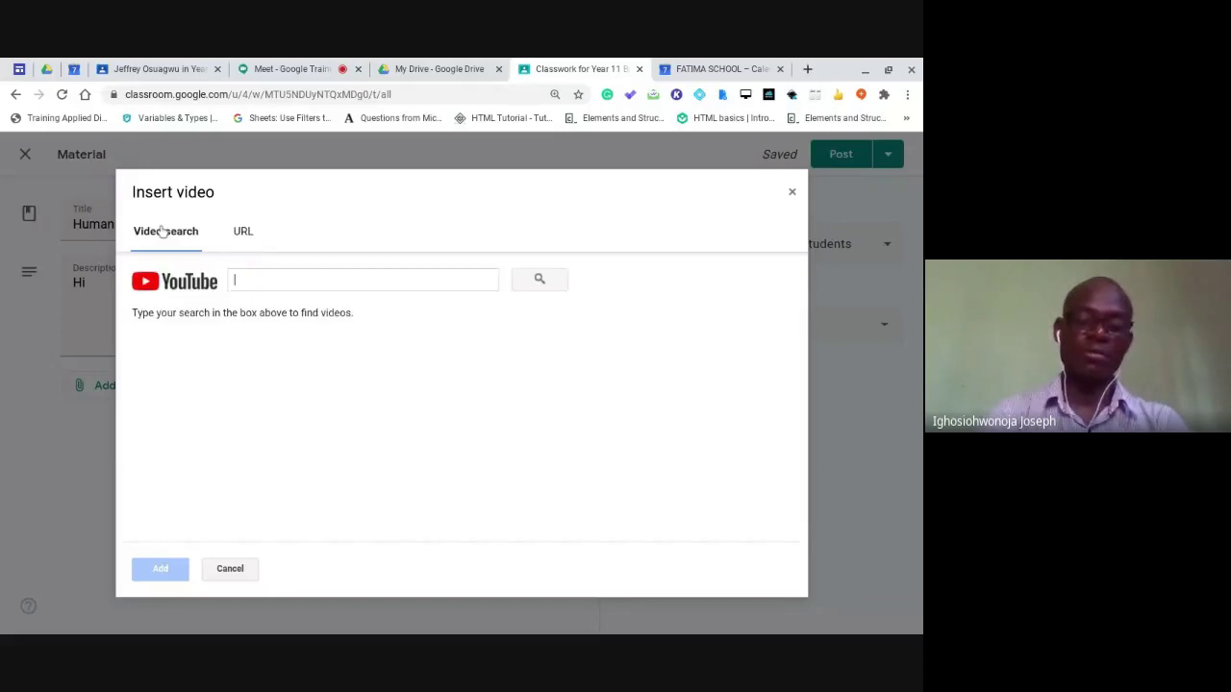
pyautogui.write('Human B')
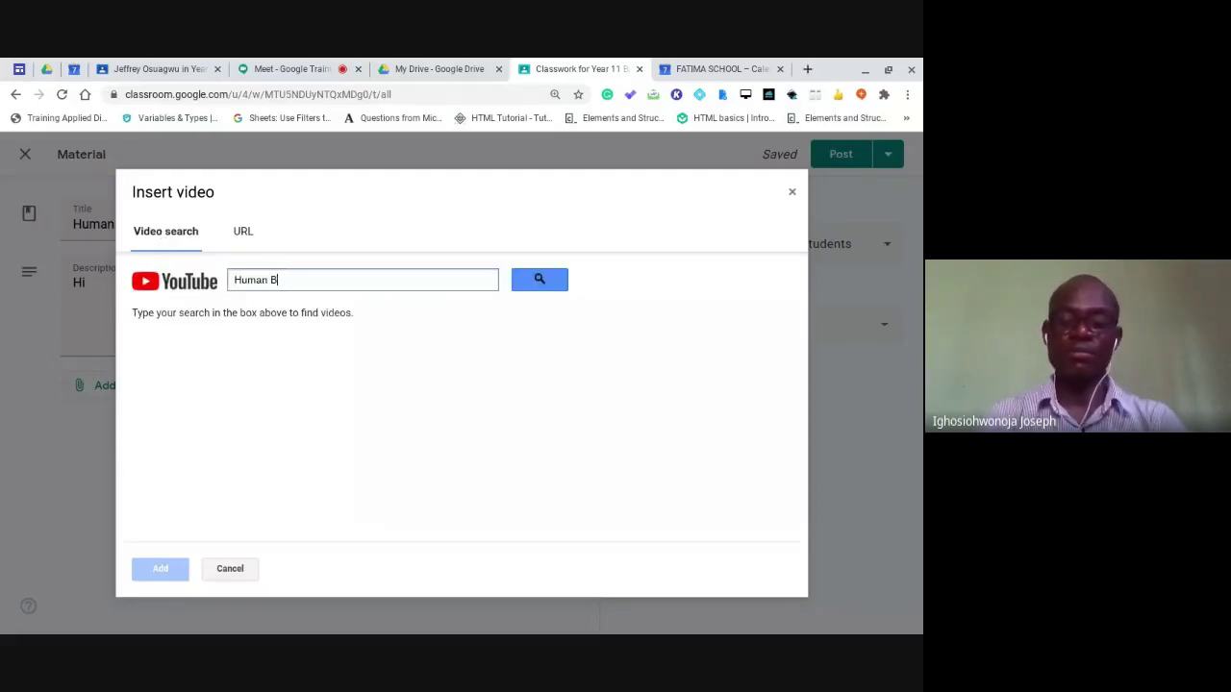
pyautogui.write('ody')
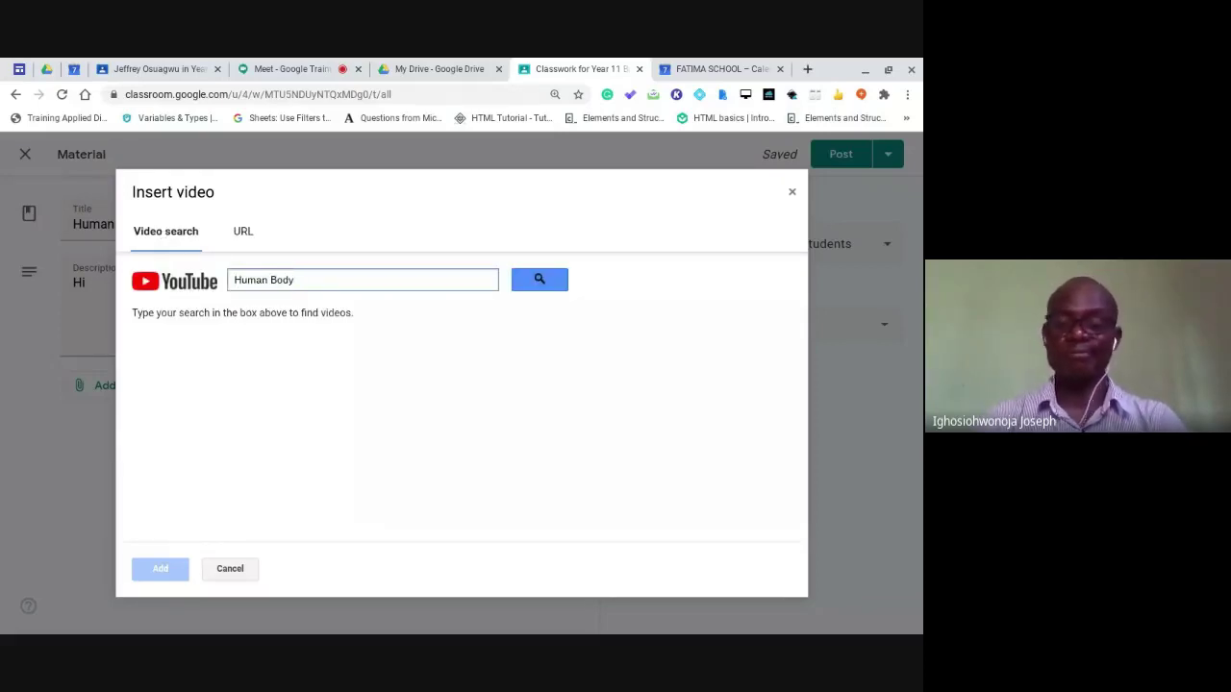
pyautogui.press('Return')
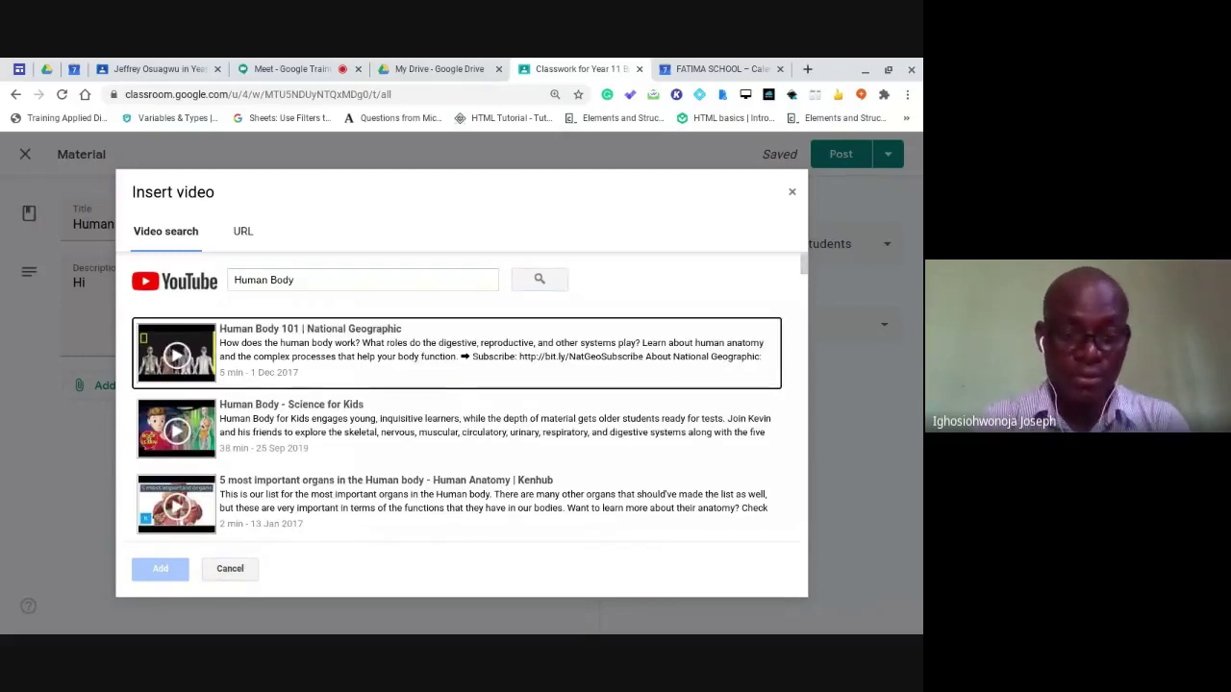
pyautogui.scroll(-1, 456, 397)
pyautogui.scroll(-1, 457, 397)
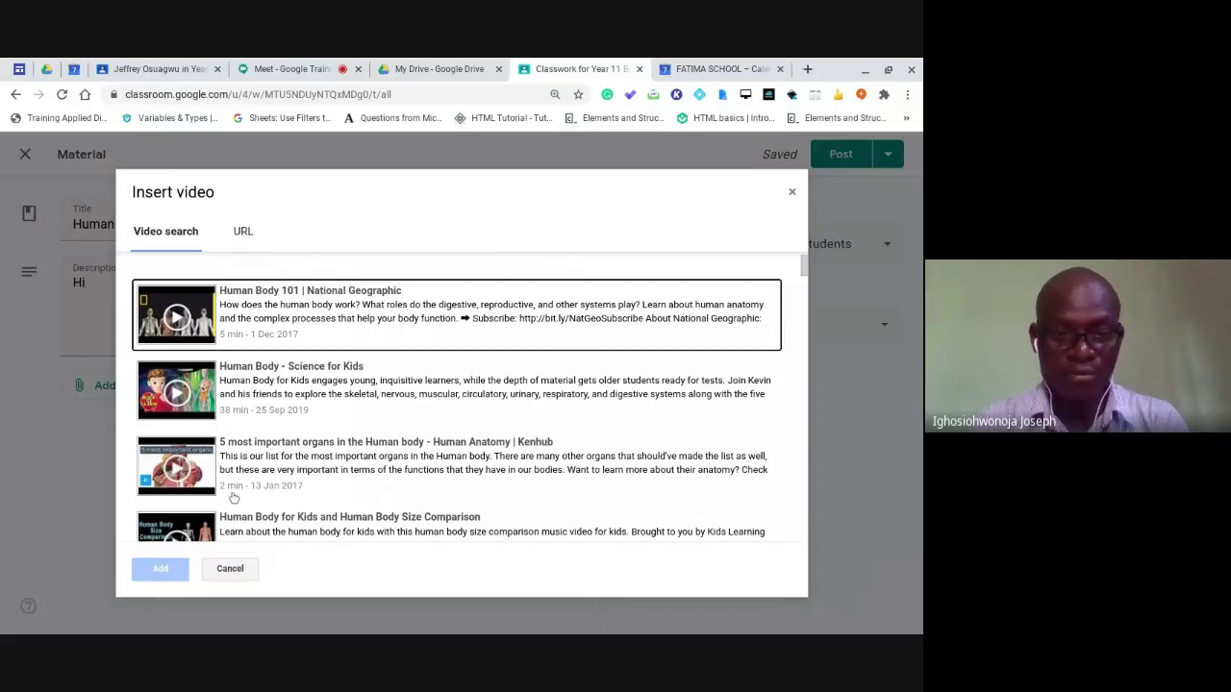
pyautogui.click(182, 474)
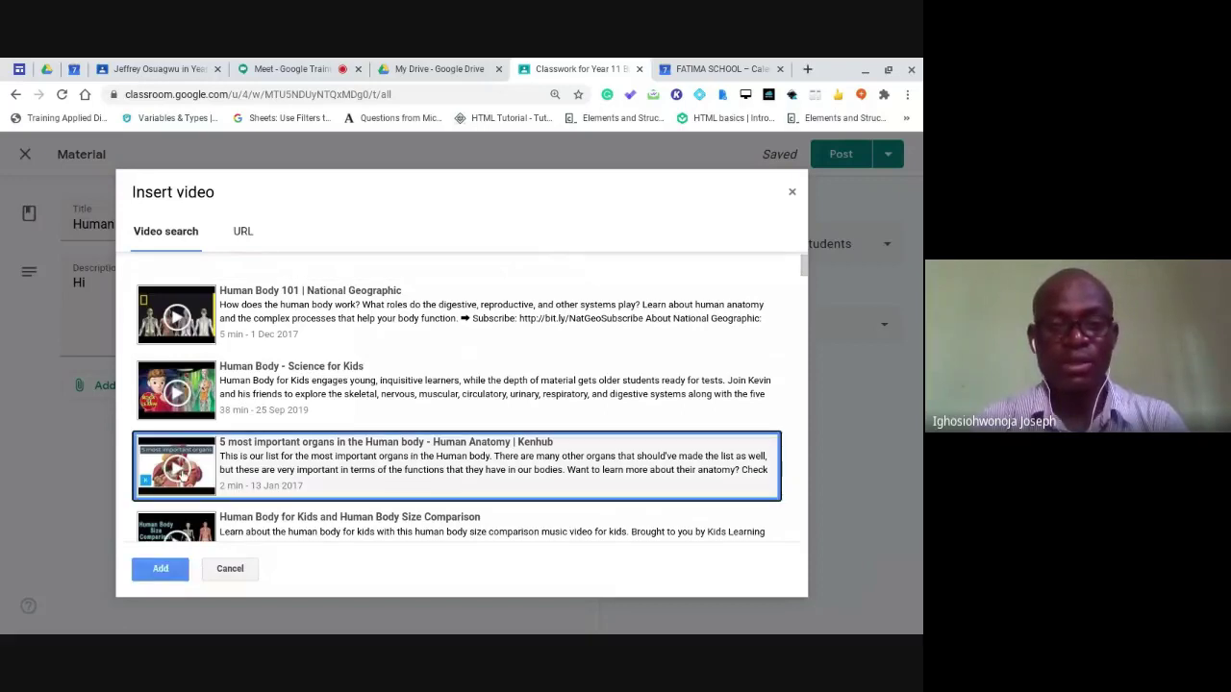
pyautogui.click(161, 569)
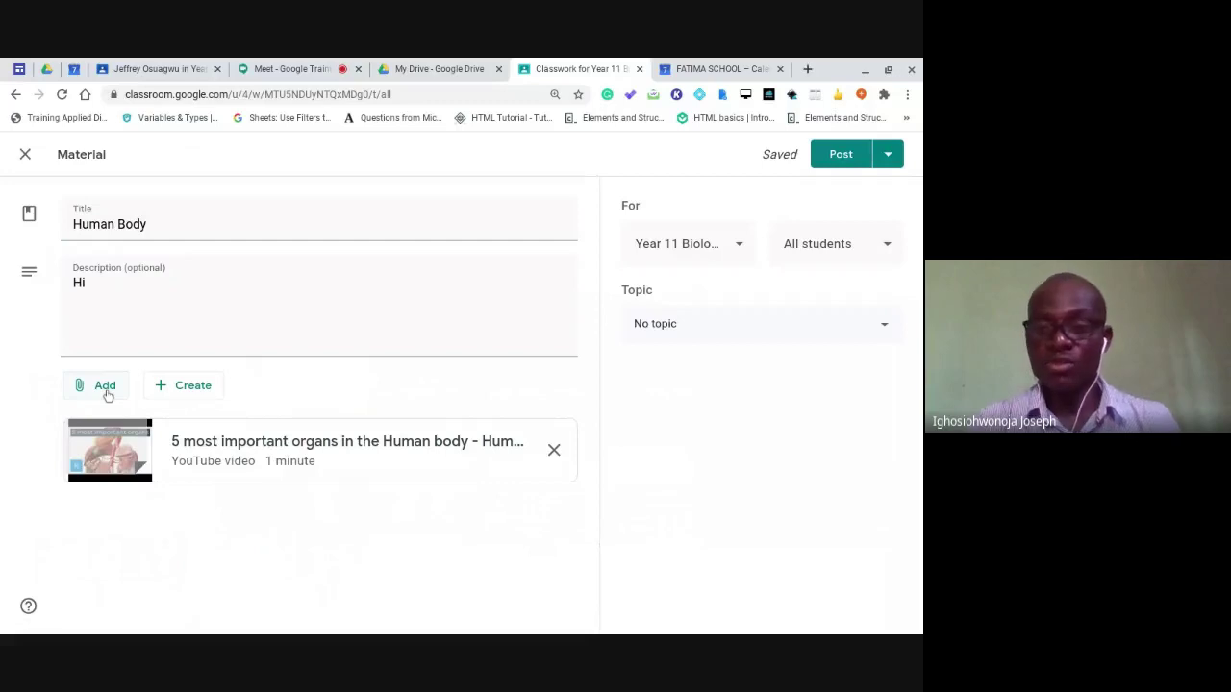
# File the Human Body material under 'Year 11 First Term Lesson Materials' and post it.
pyautogui.click(753, 334)
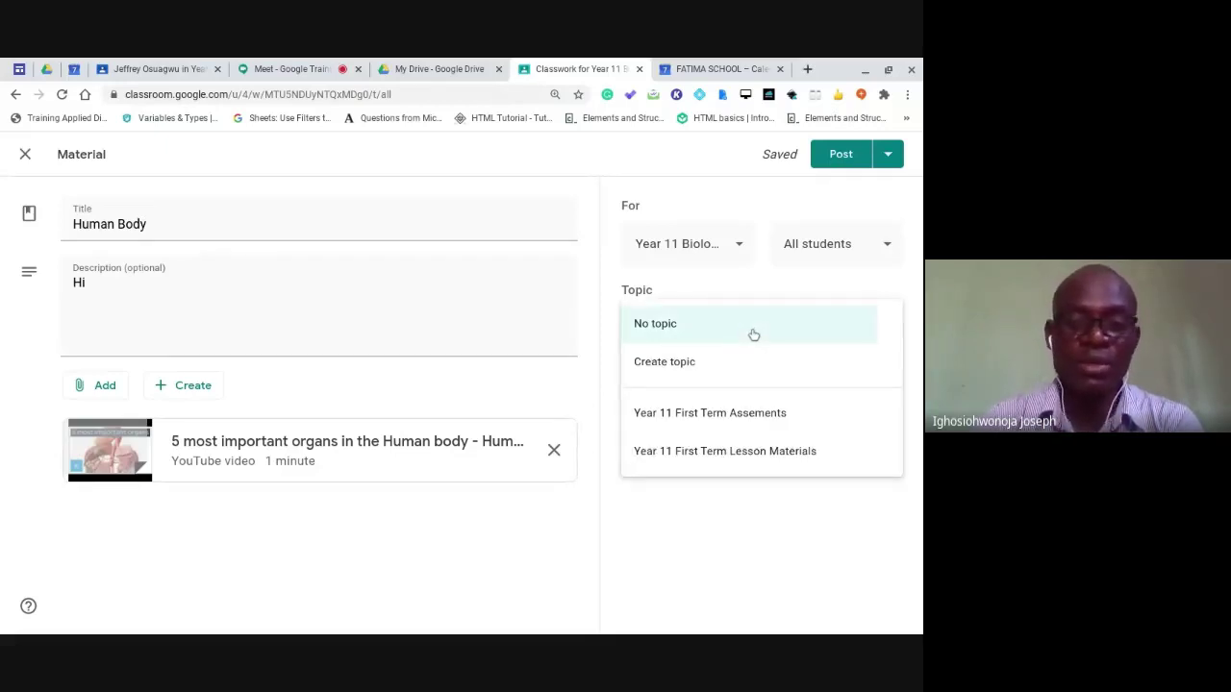
pyautogui.click(745, 454)
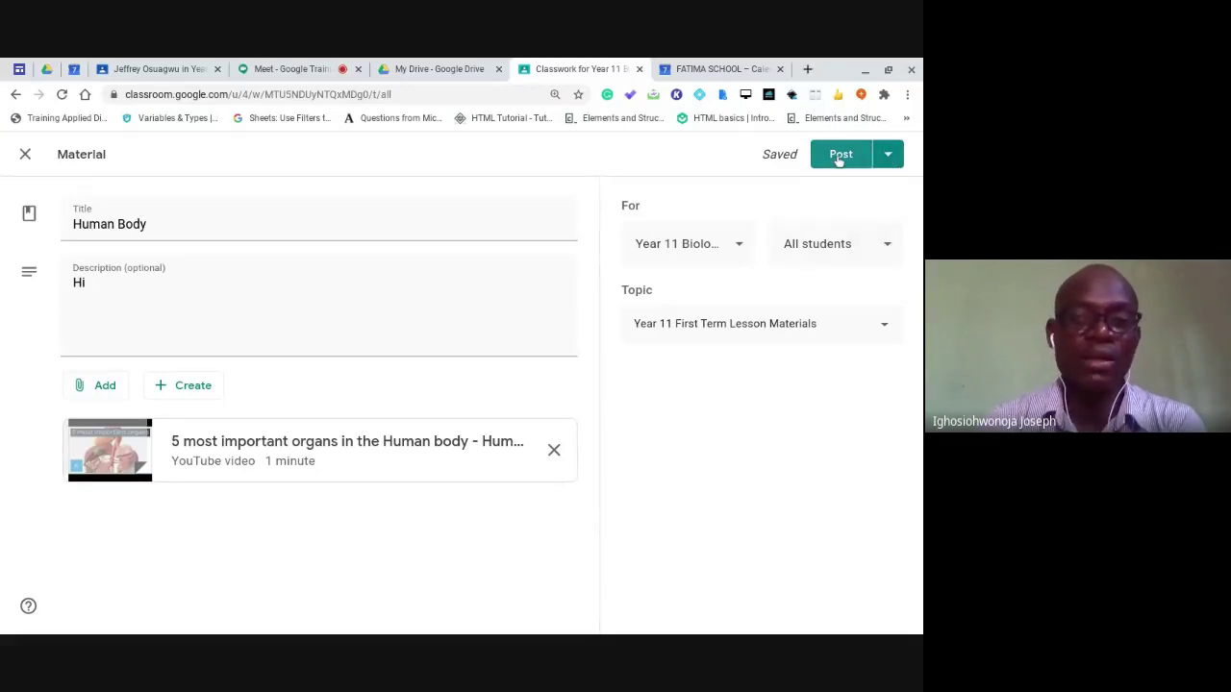
pyautogui.click(888, 157)
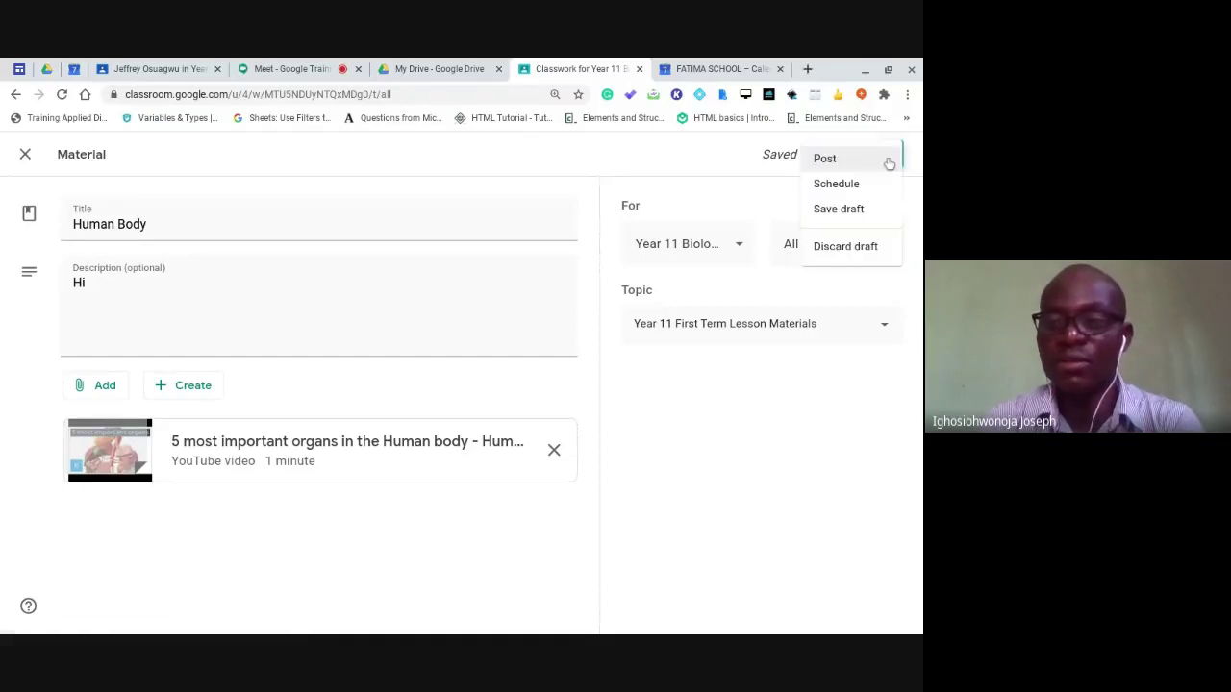
pyautogui.click(733, 183)
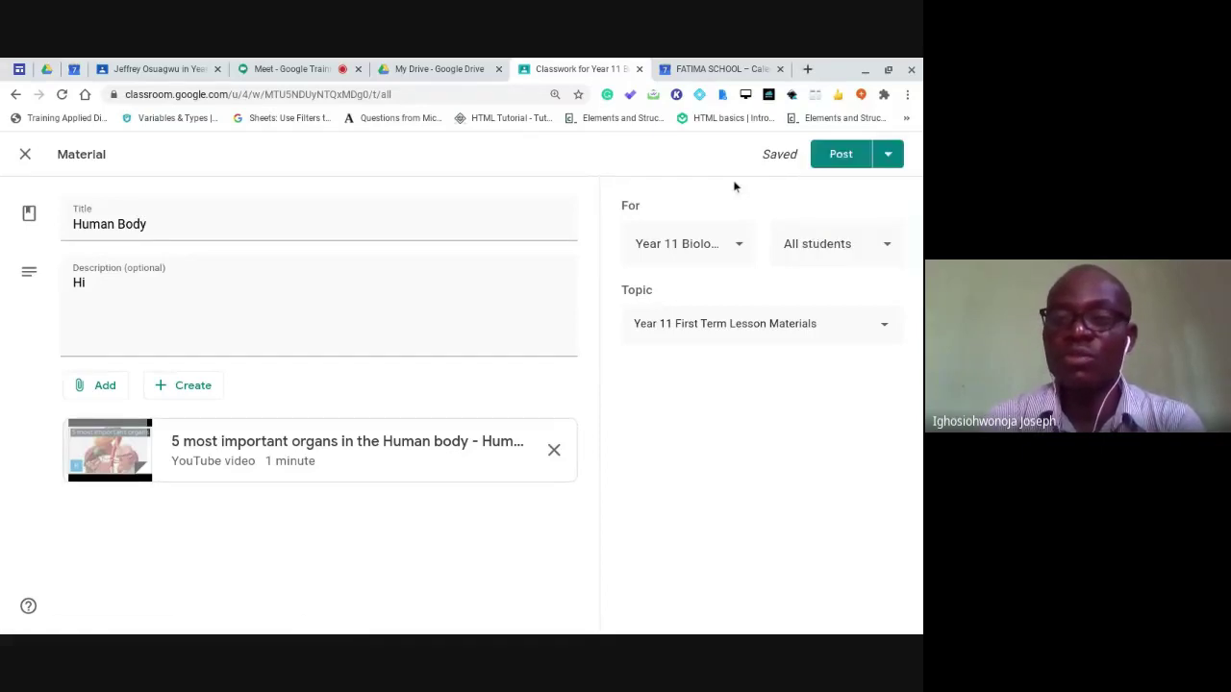
pyautogui.click(839, 157)
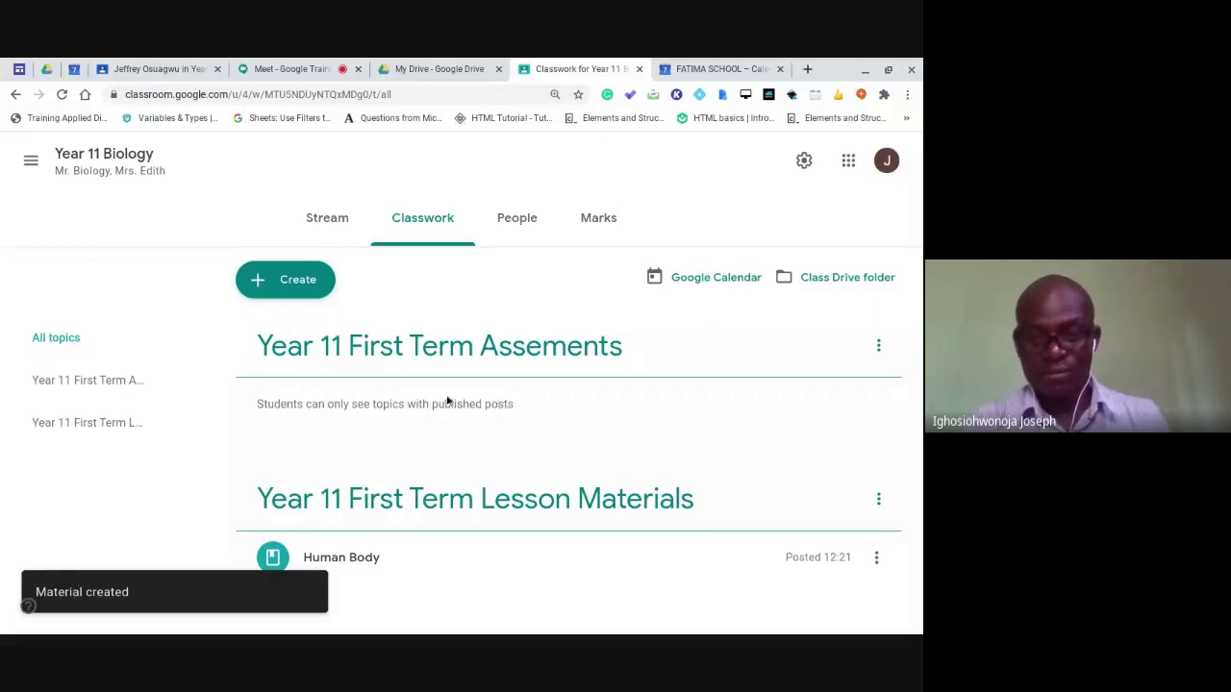
# Check the class Stream for new posts and view the Human Body material announcement.
pyautogui.scroll(-1, 403, 471)
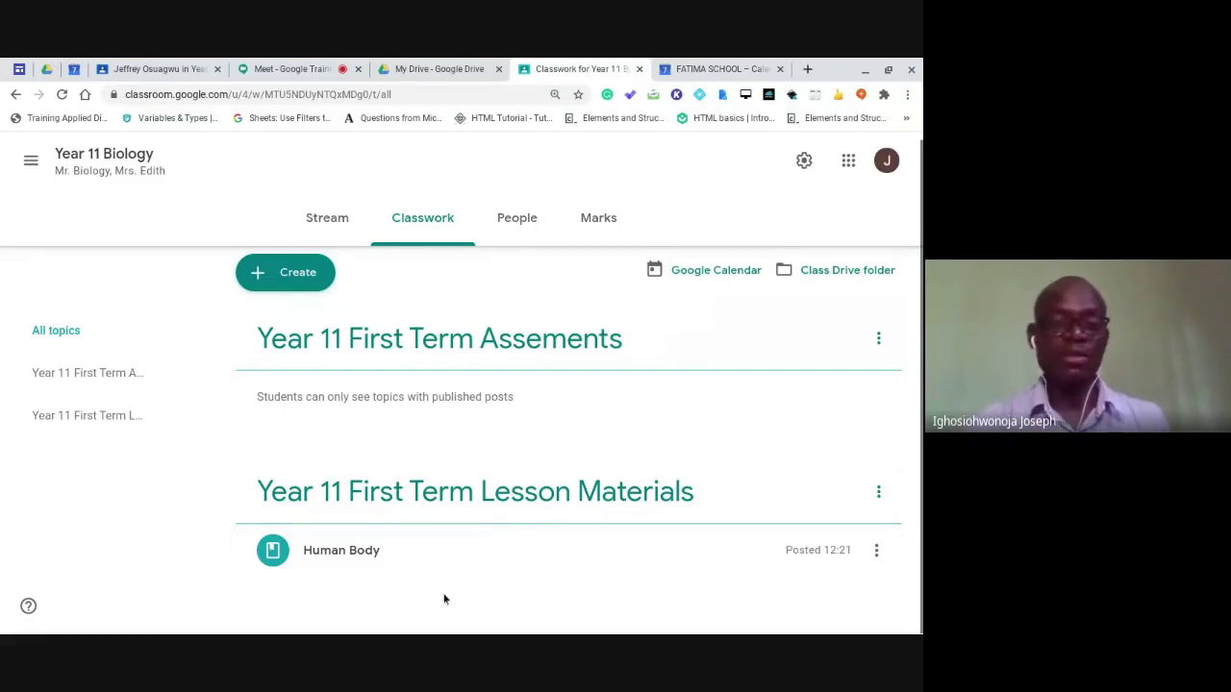
pyautogui.click(338, 222)
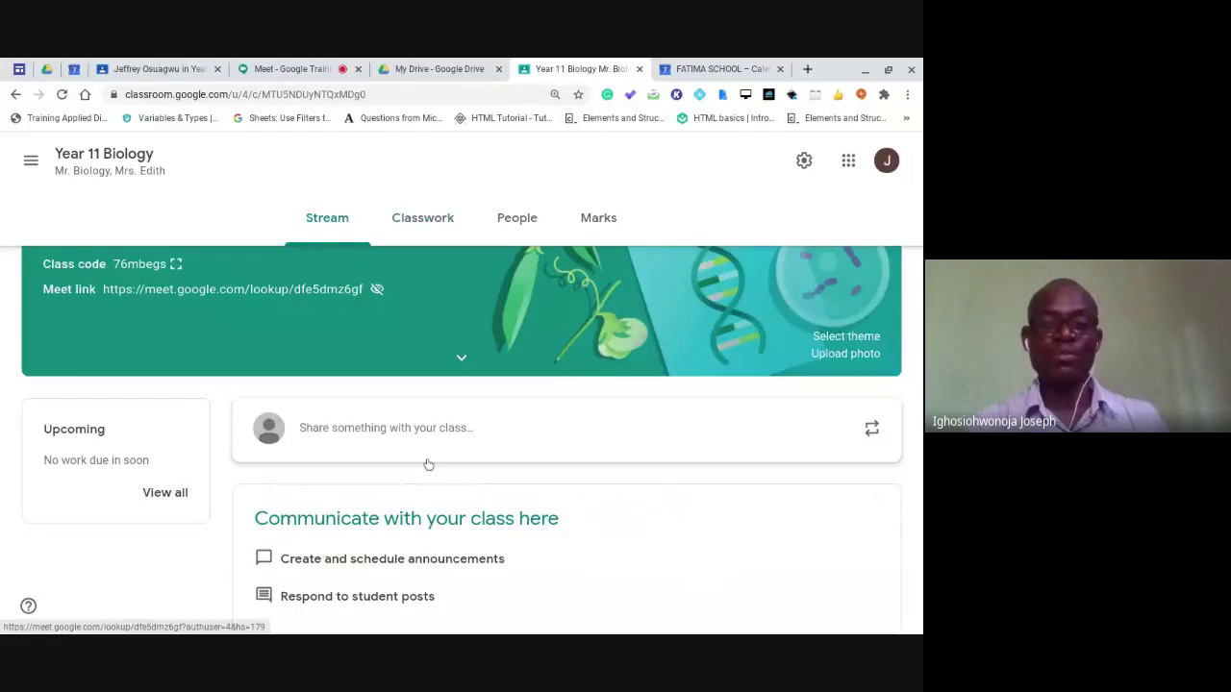
pyautogui.scroll(1, 428, 465)
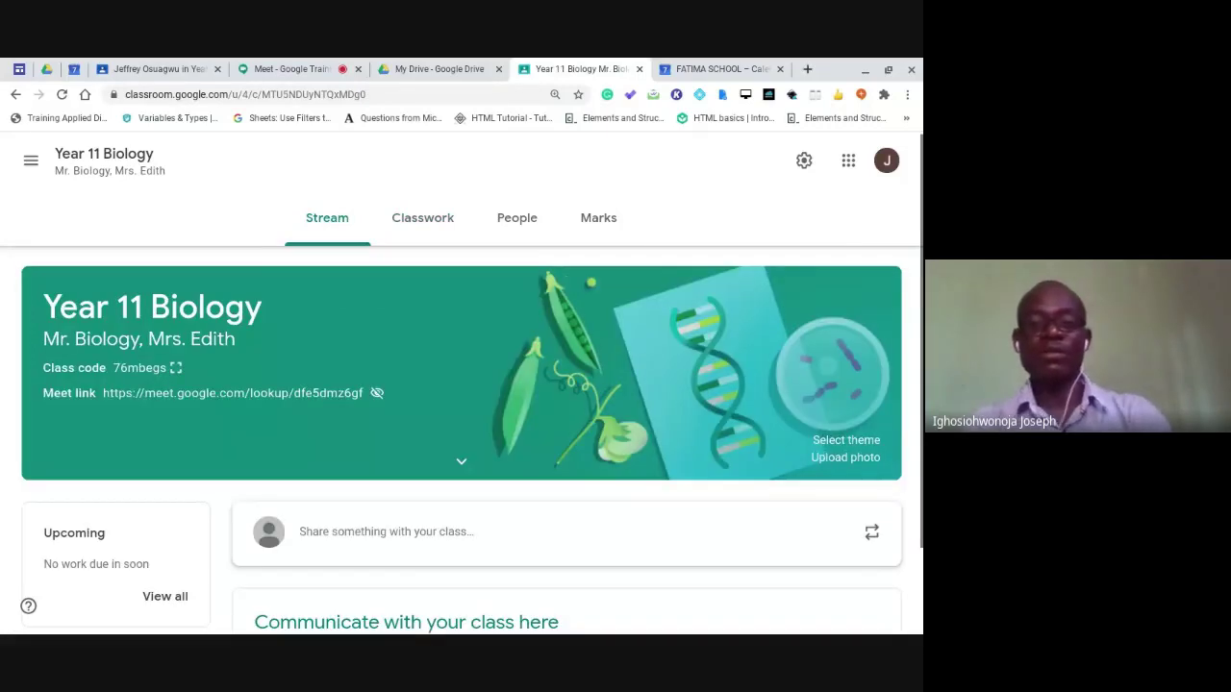
pyautogui.scroll(-1, 571, 274)
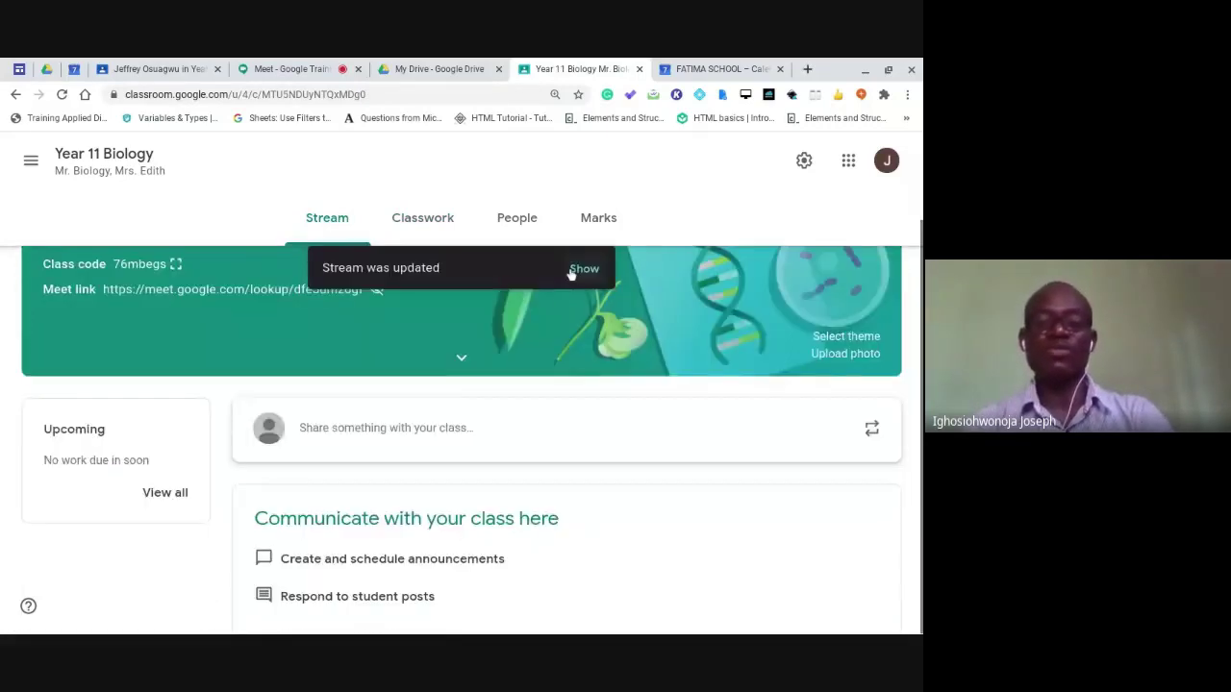
pyautogui.click(571, 271)
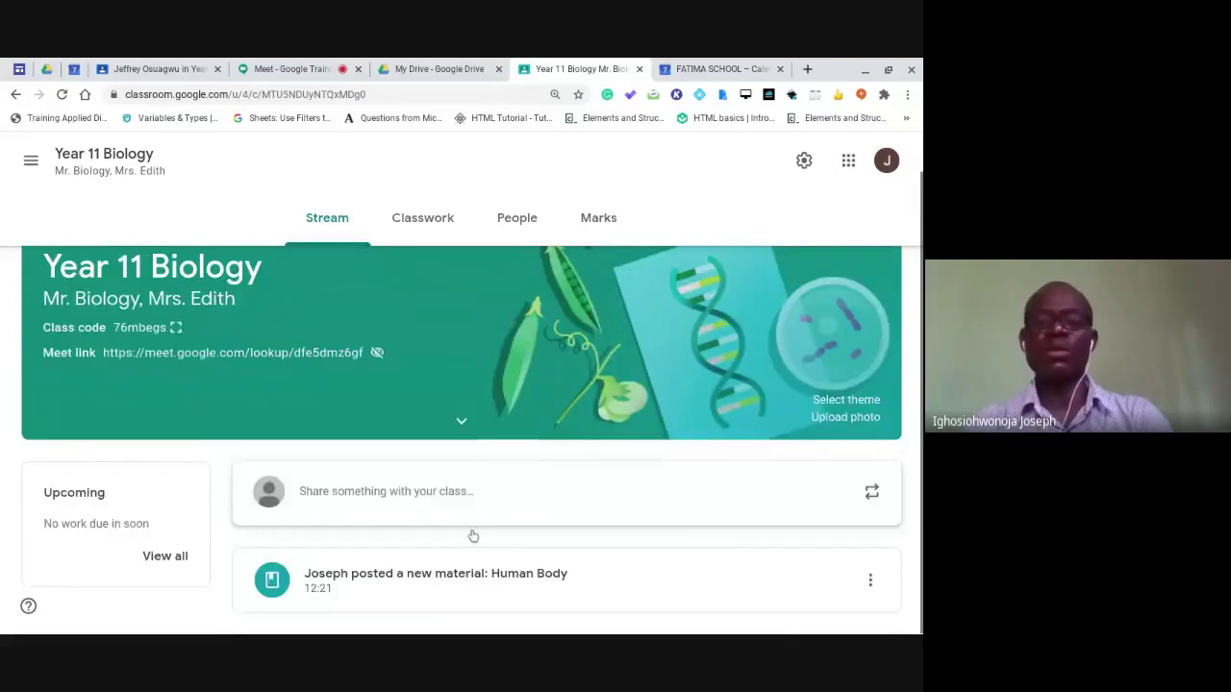
pyautogui.click(488, 591)
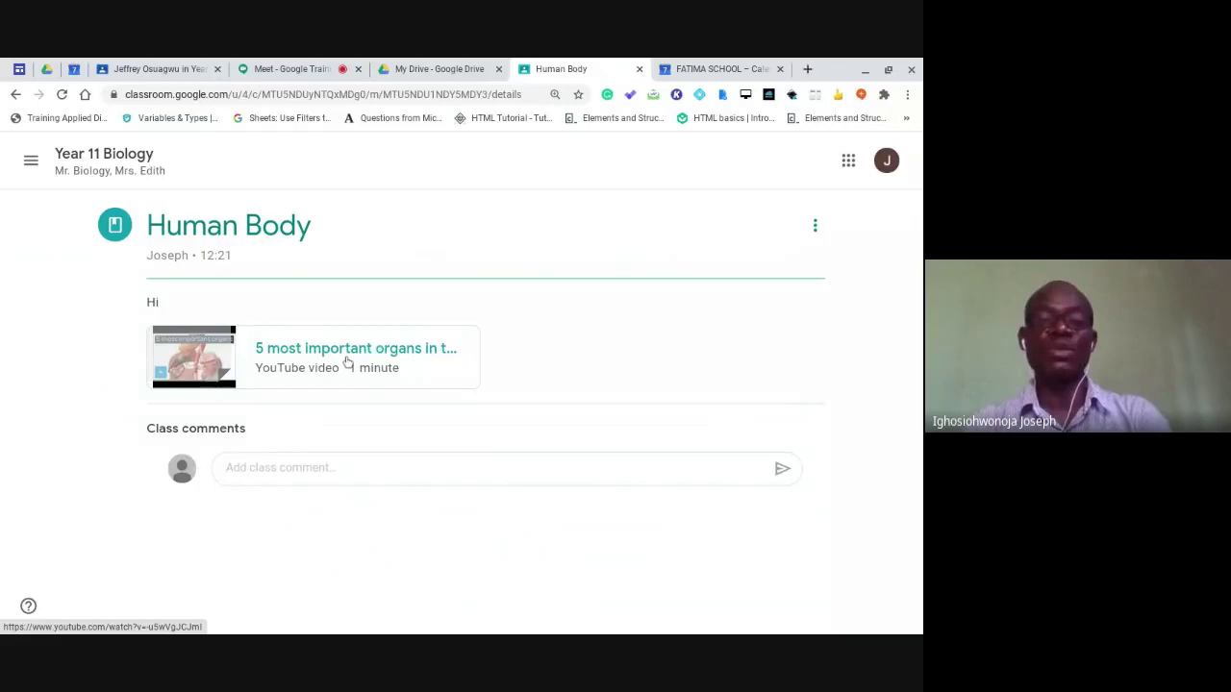
# Return to the Year 11 Biology Classwork page and bring up the Create menu.
pyautogui.click(89, 169)
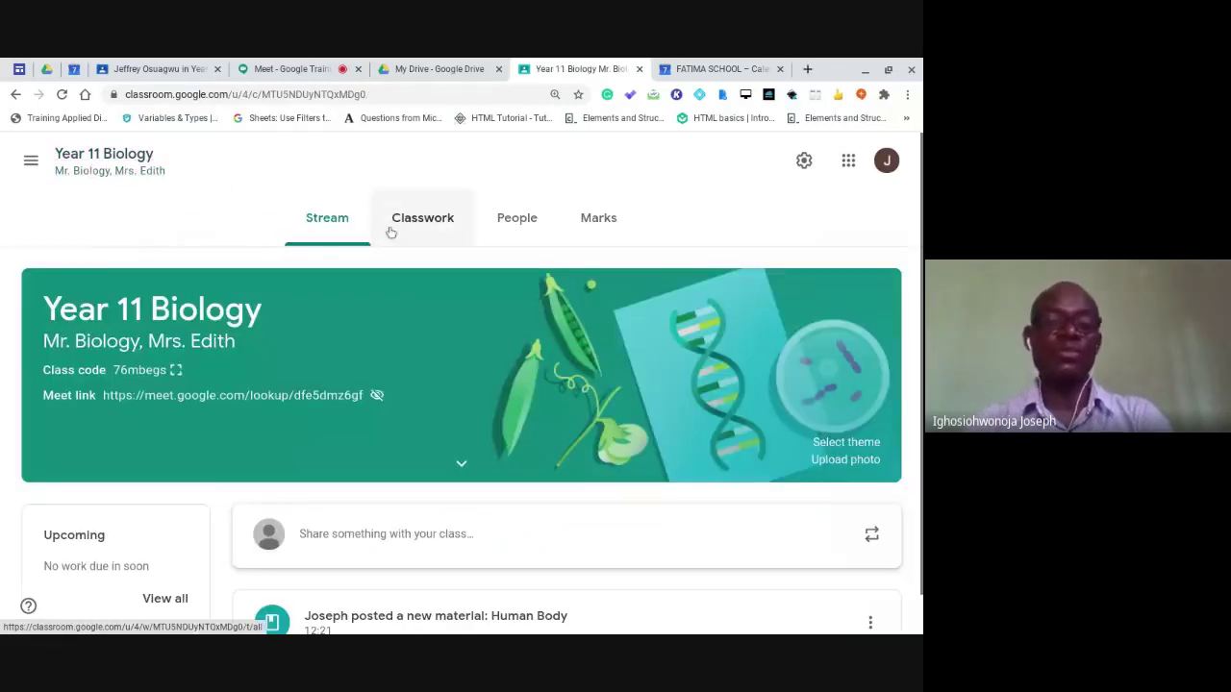
pyautogui.click(423, 231)
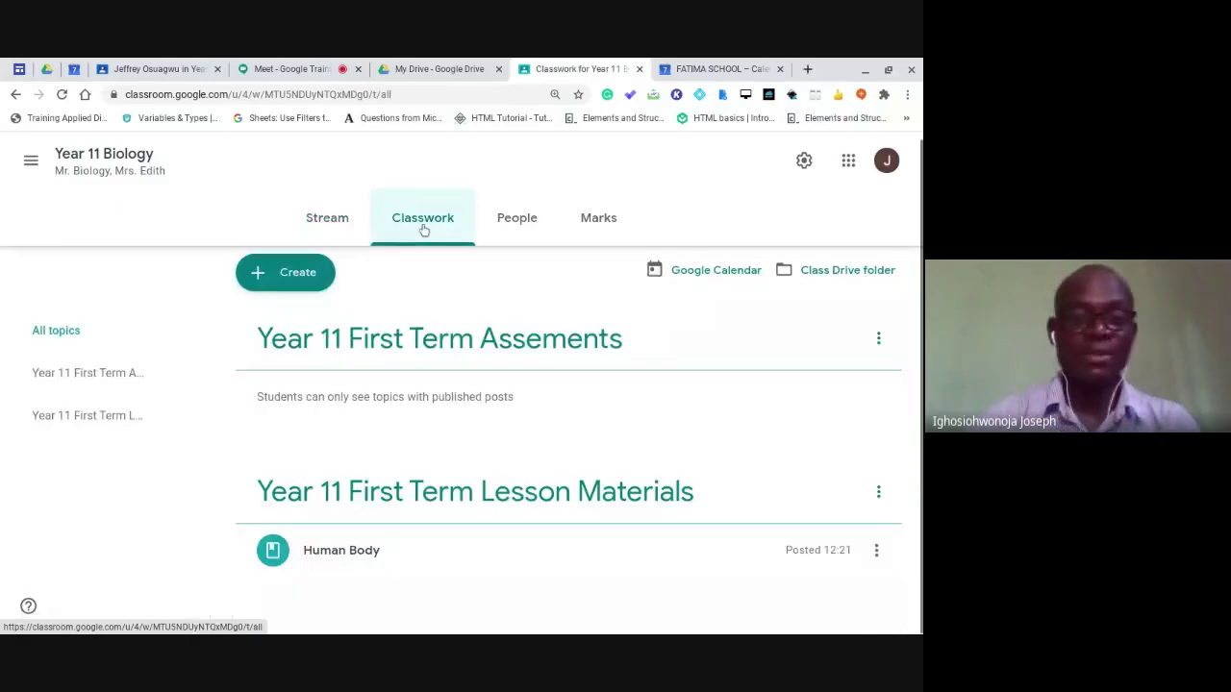
pyautogui.click(284, 274)
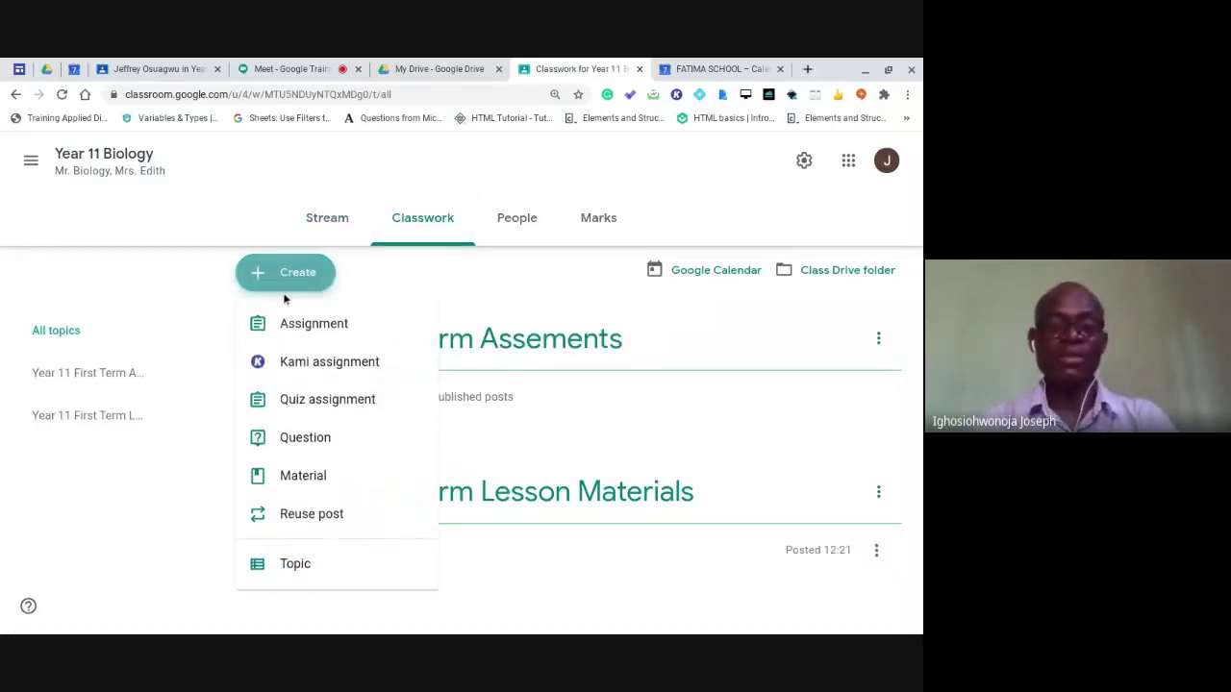
# Start a new assignment titled 'Year 11 Week 3 Human body quiz', dismissing the rubric tip.
pyautogui.click(328, 327)
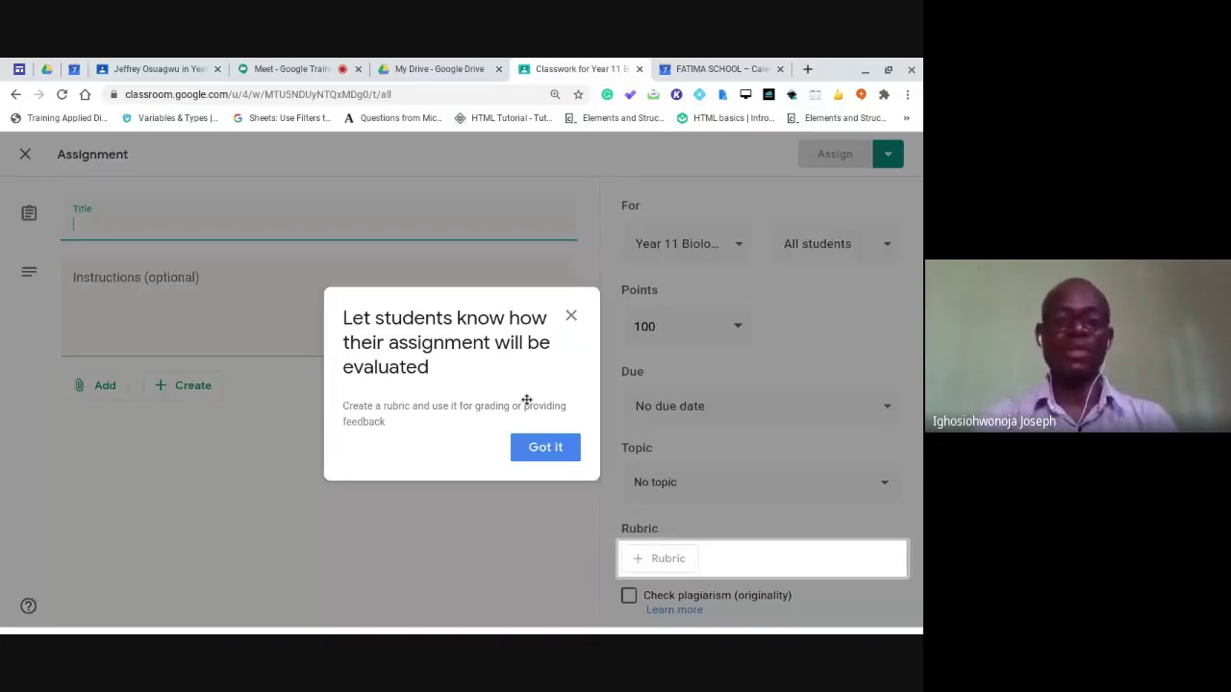
pyautogui.click(532, 453)
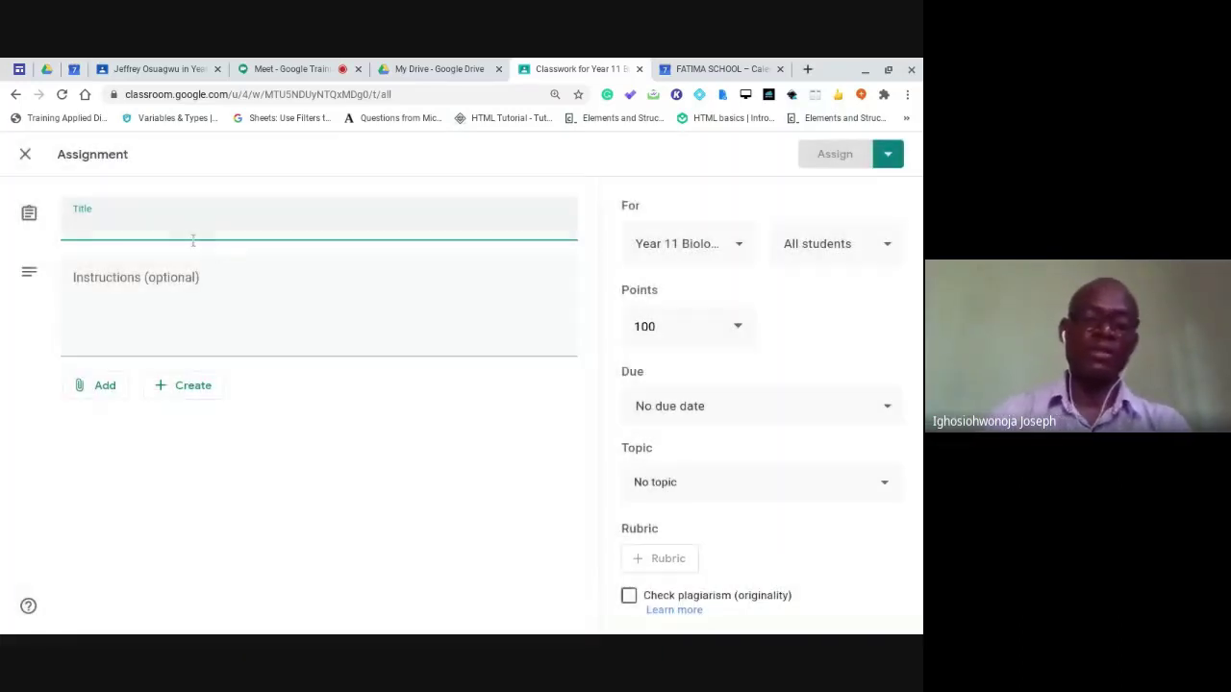
pyautogui.write('T')
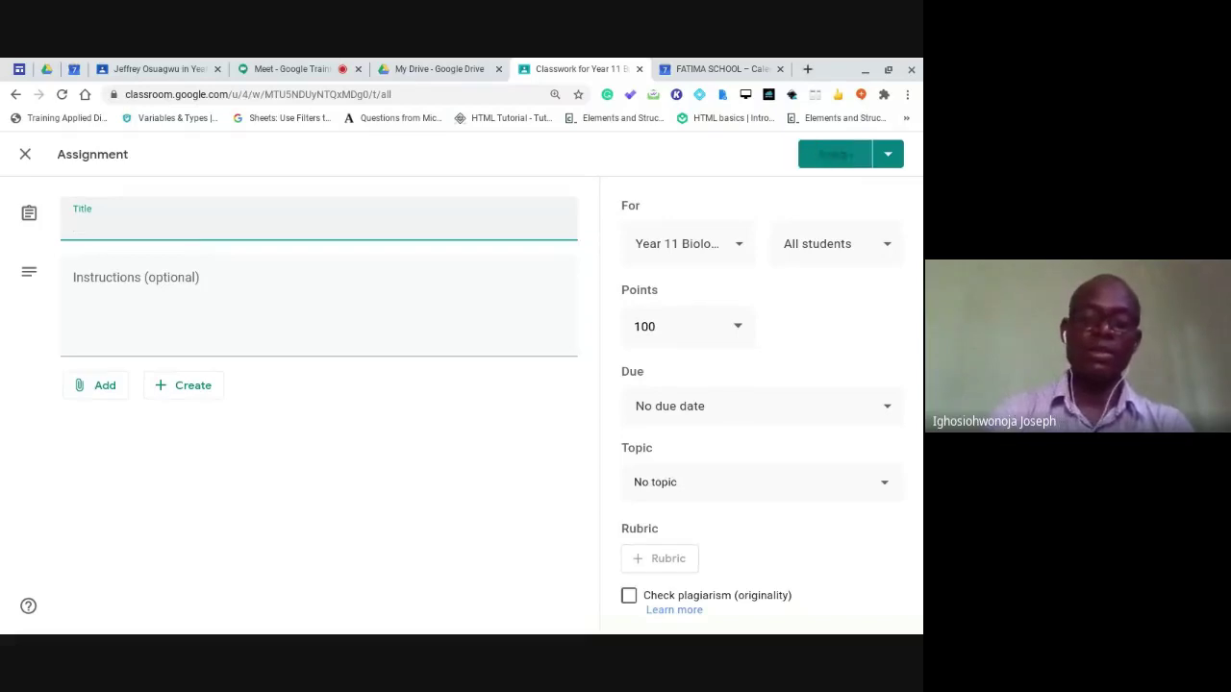
pyautogui.write('Ye')
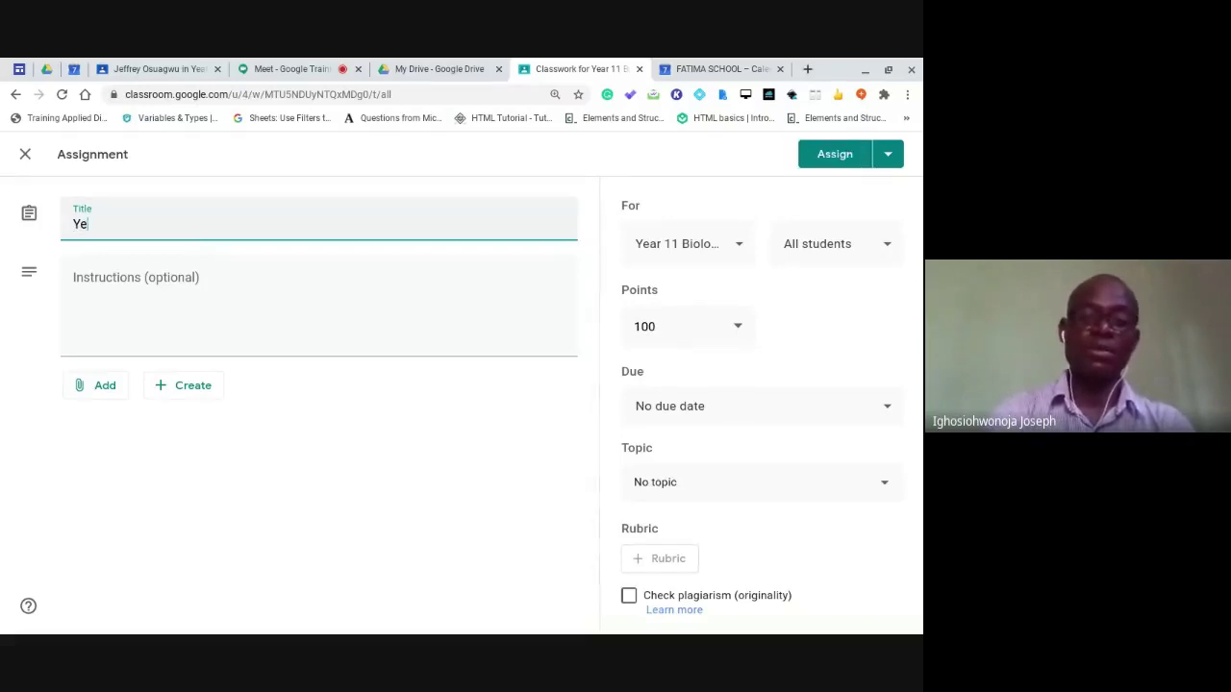
pyautogui.write('ar 11 ')
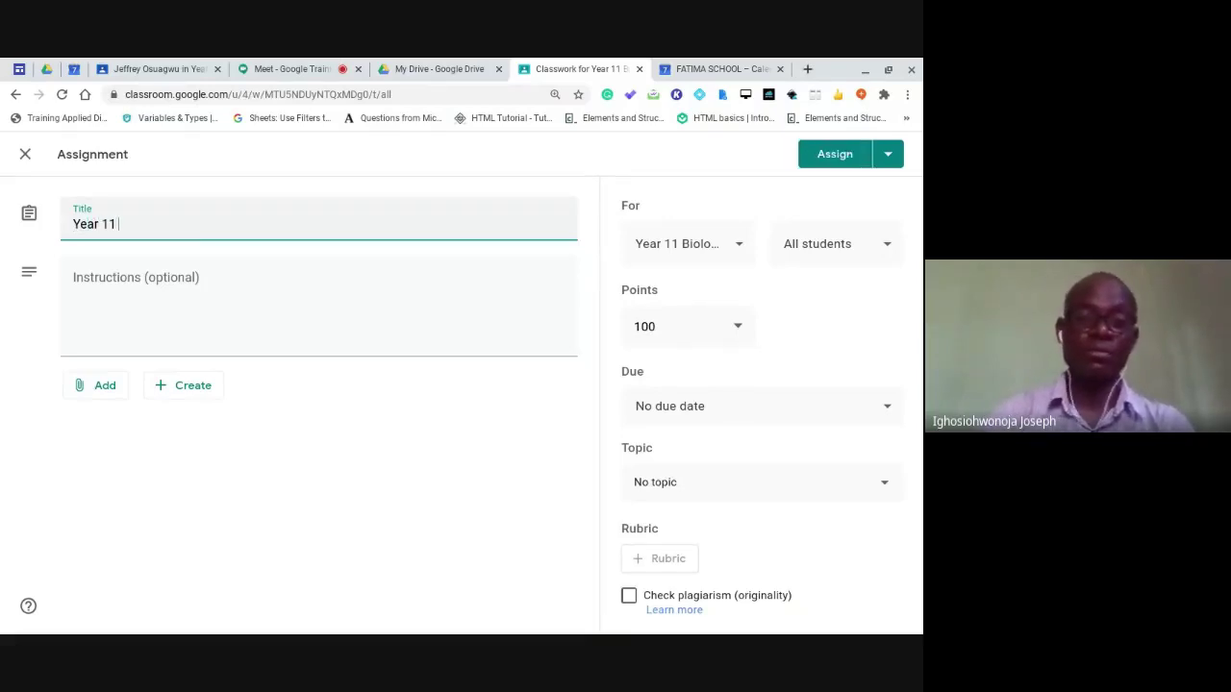
pyautogui.write('Week 3')
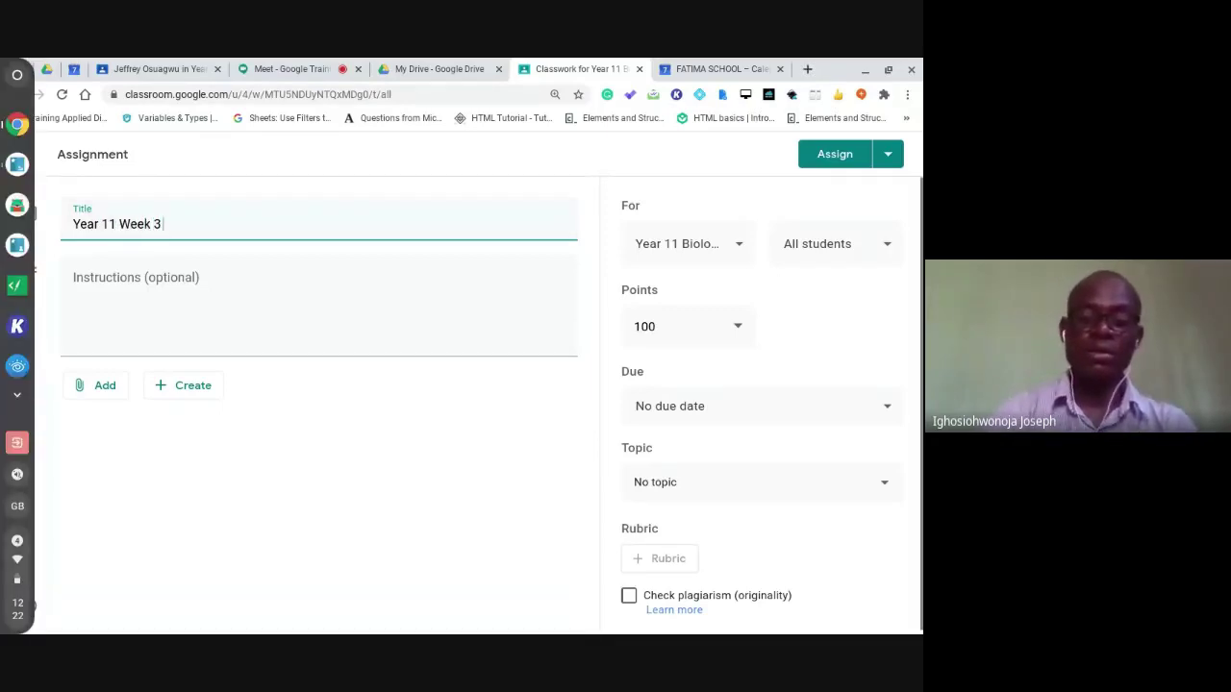
pyautogui.write(' Q')
pyautogui.press('BackSpace')
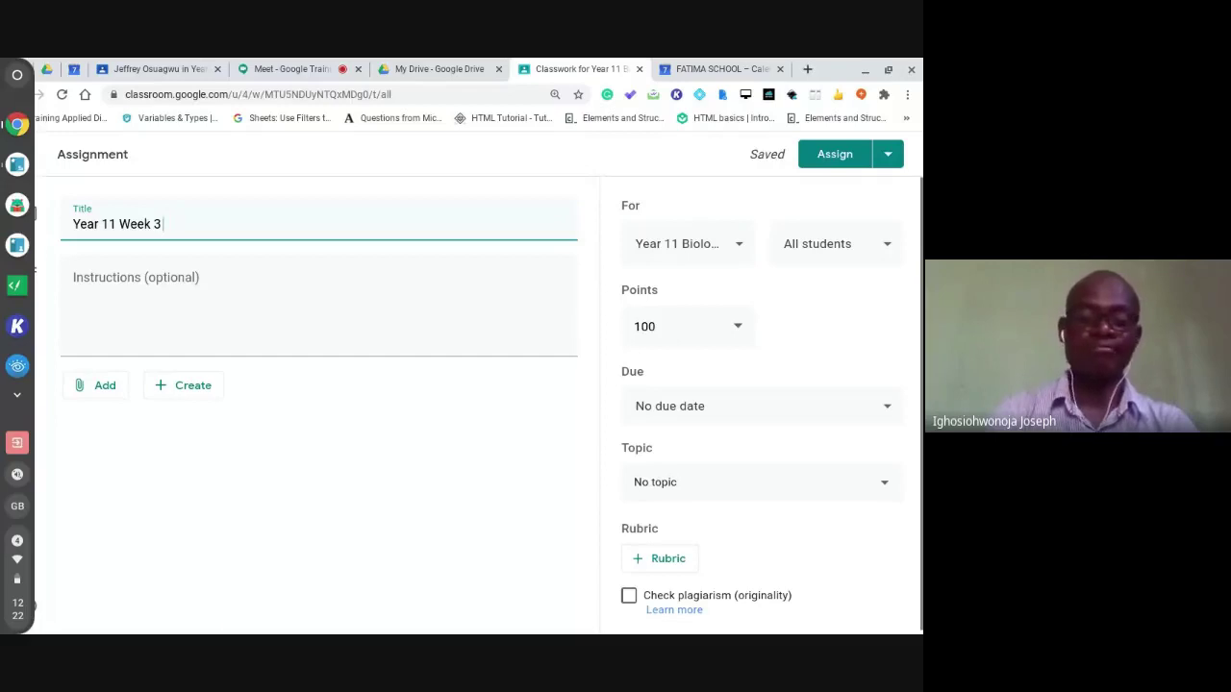
pyautogui.write('Huma')
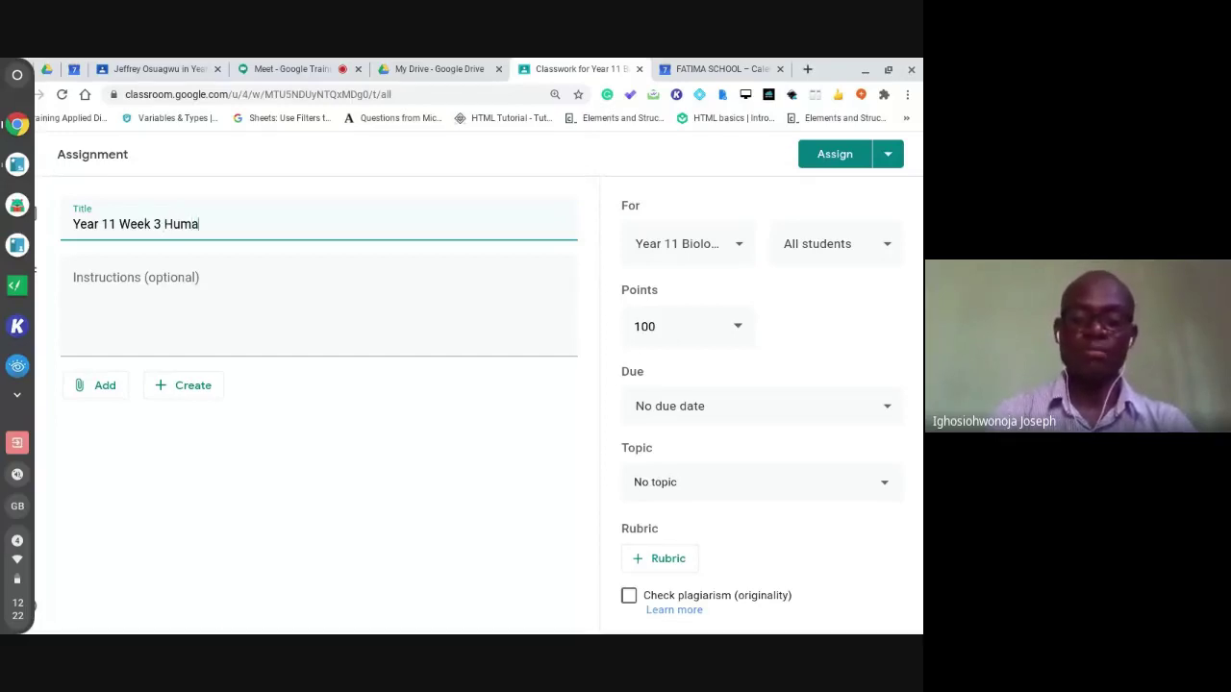
pyautogui.write('n')
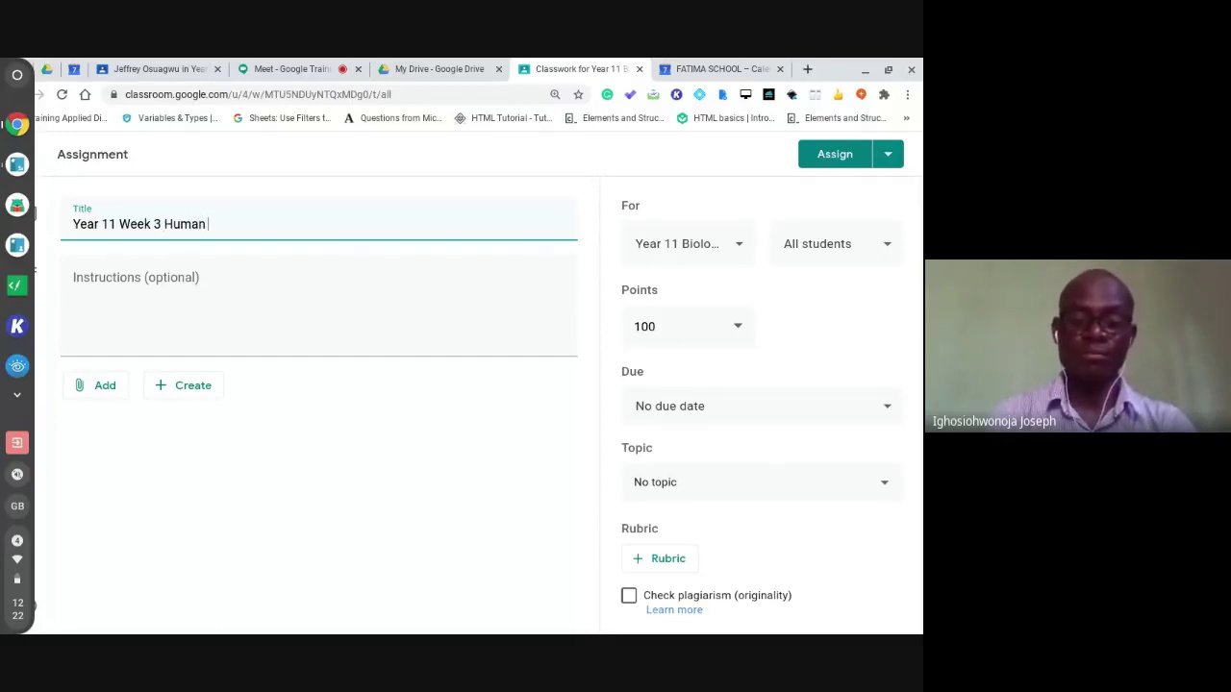
pyautogui.write(' ba')
pyautogui.press('BackSpace')
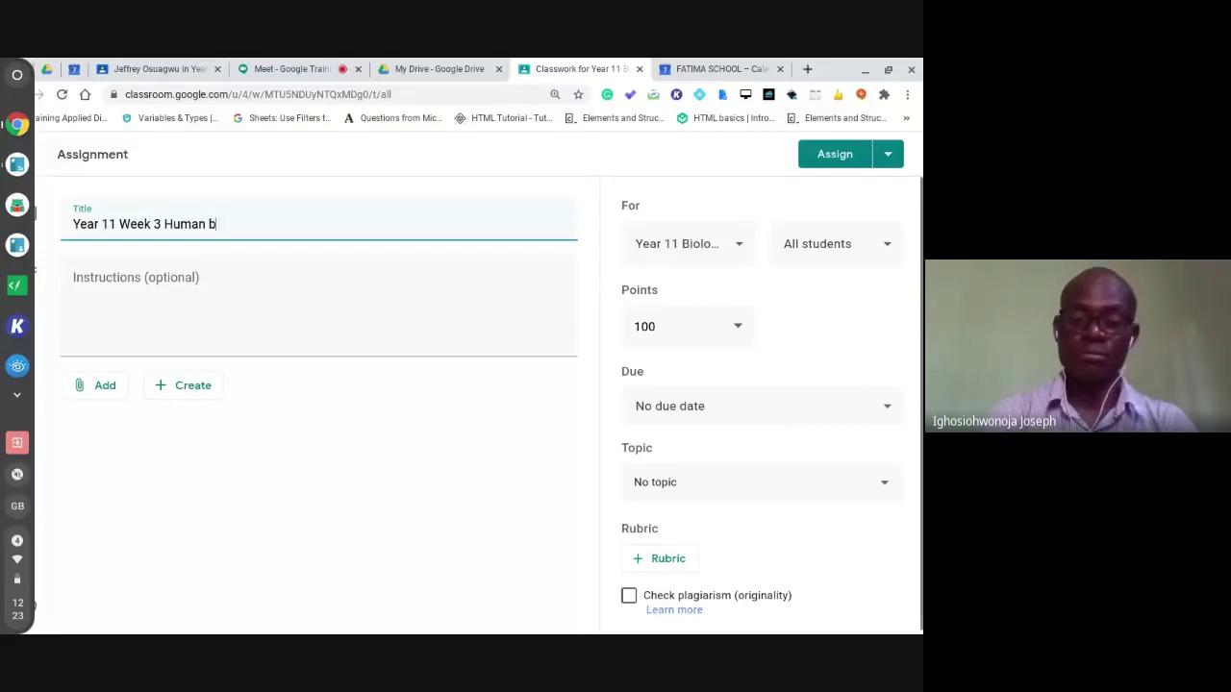
pyautogui.write('ody qu')
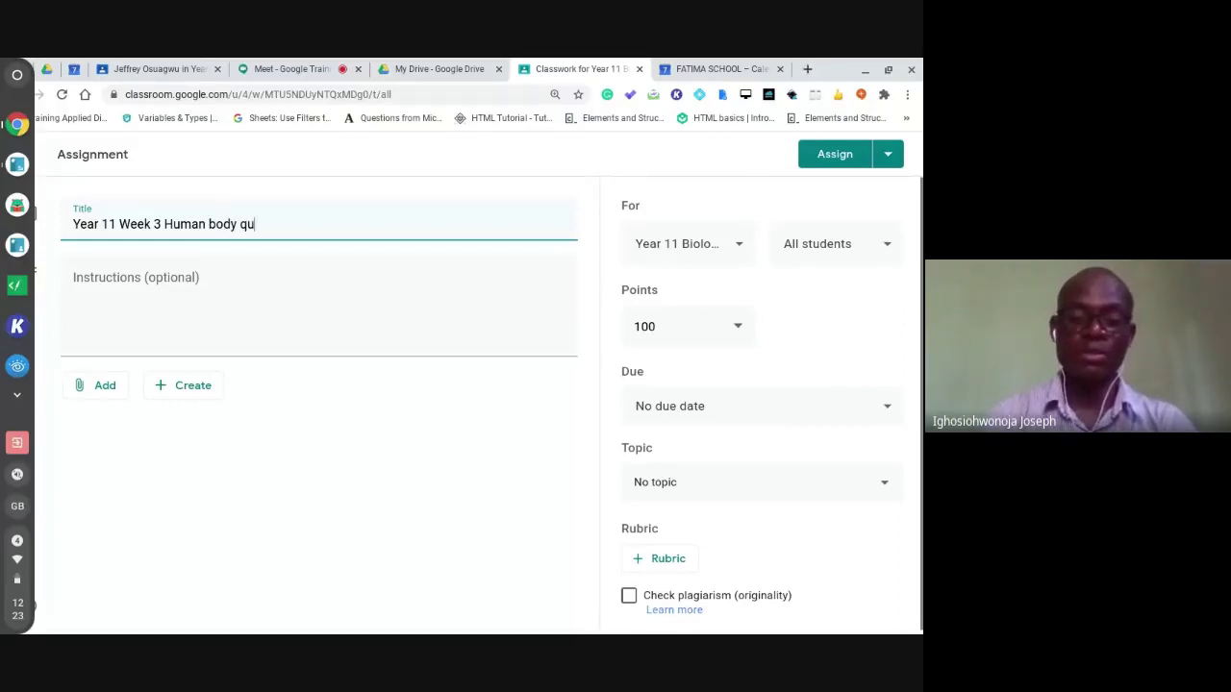
pyautogui.write('iz')
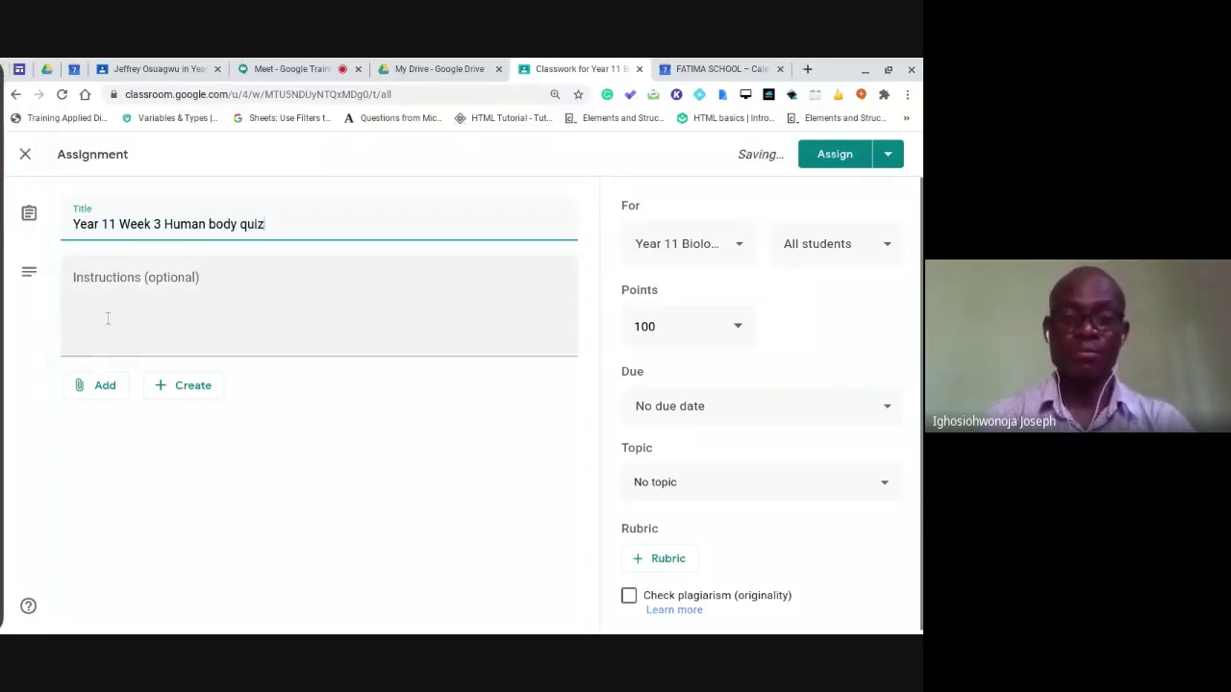
pyautogui.click(108, 319)
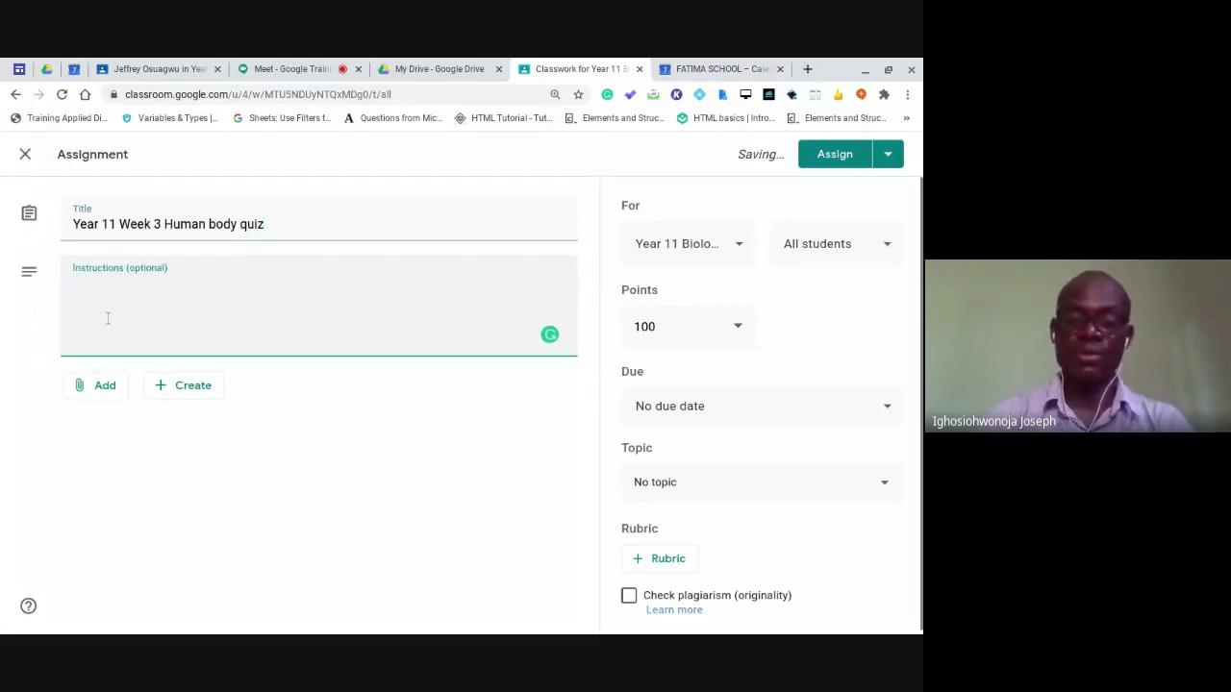
# Enter 'hi' as instructions and attach the 'Addition' Jamboard from Google Drive.
pyautogui.write('hi')
pyautogui.click(102, 386)
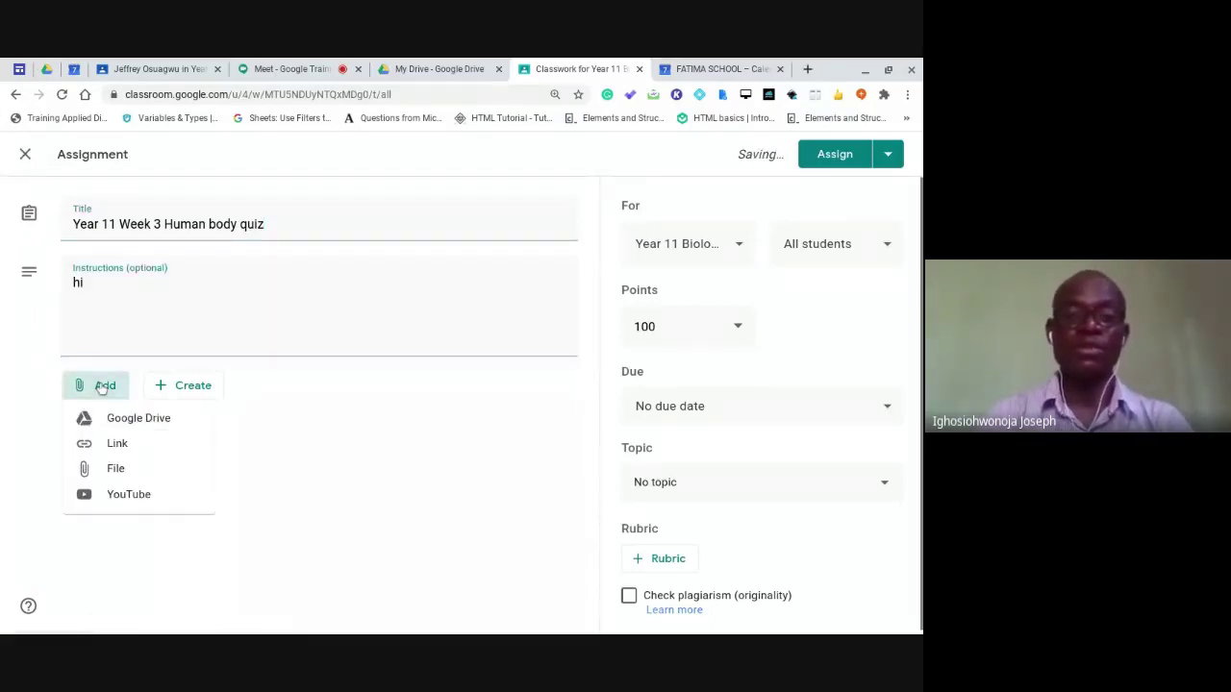
pyautogui.click(111, 421)
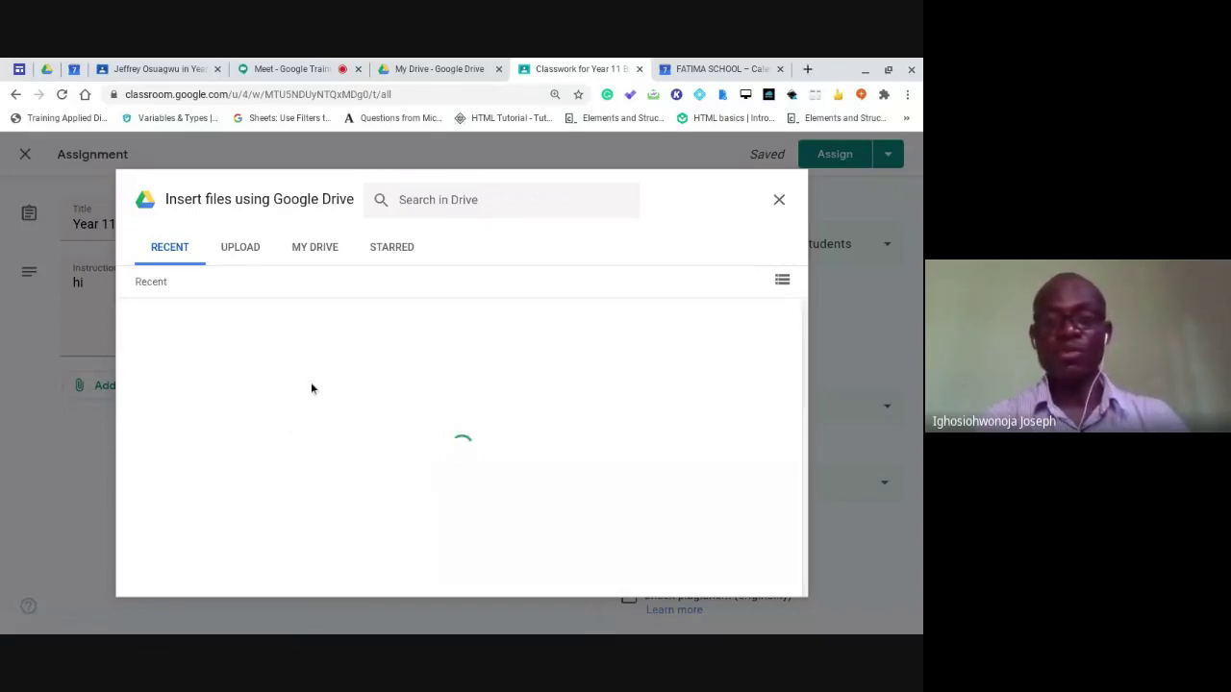
pyautogui.click(783, 280)
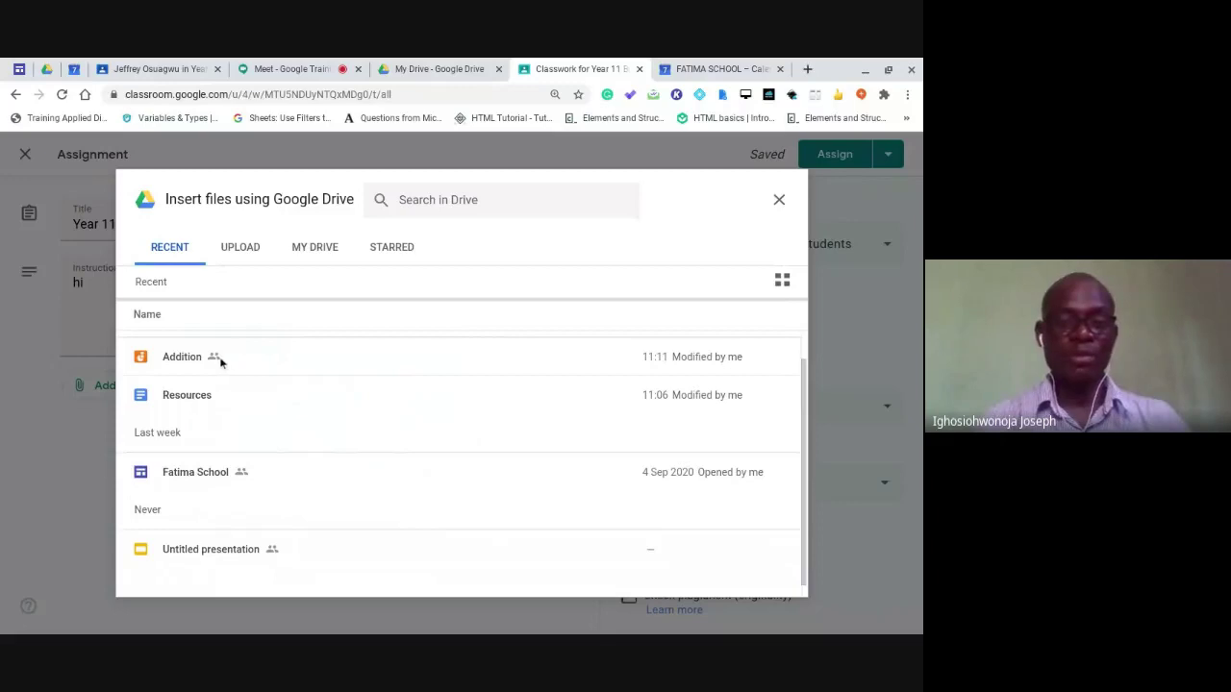
pyautogui.click(220, 361)
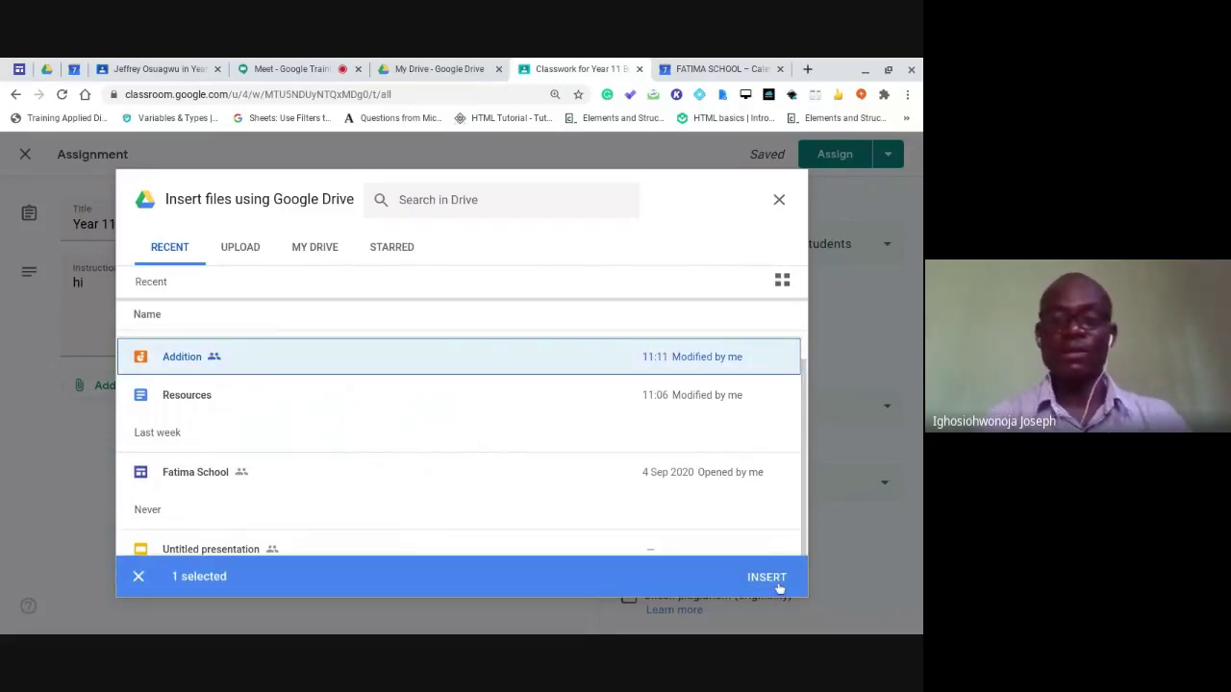
pyautogui.click(776, 577)
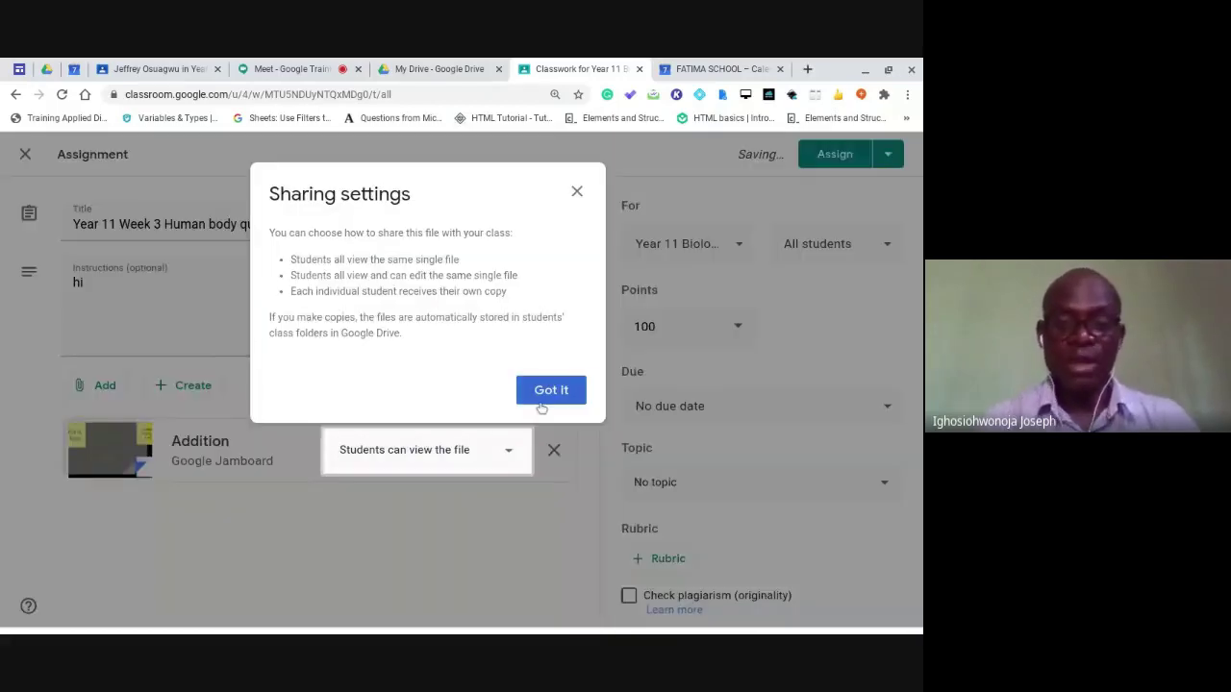
pyautogui.click(551, 390)
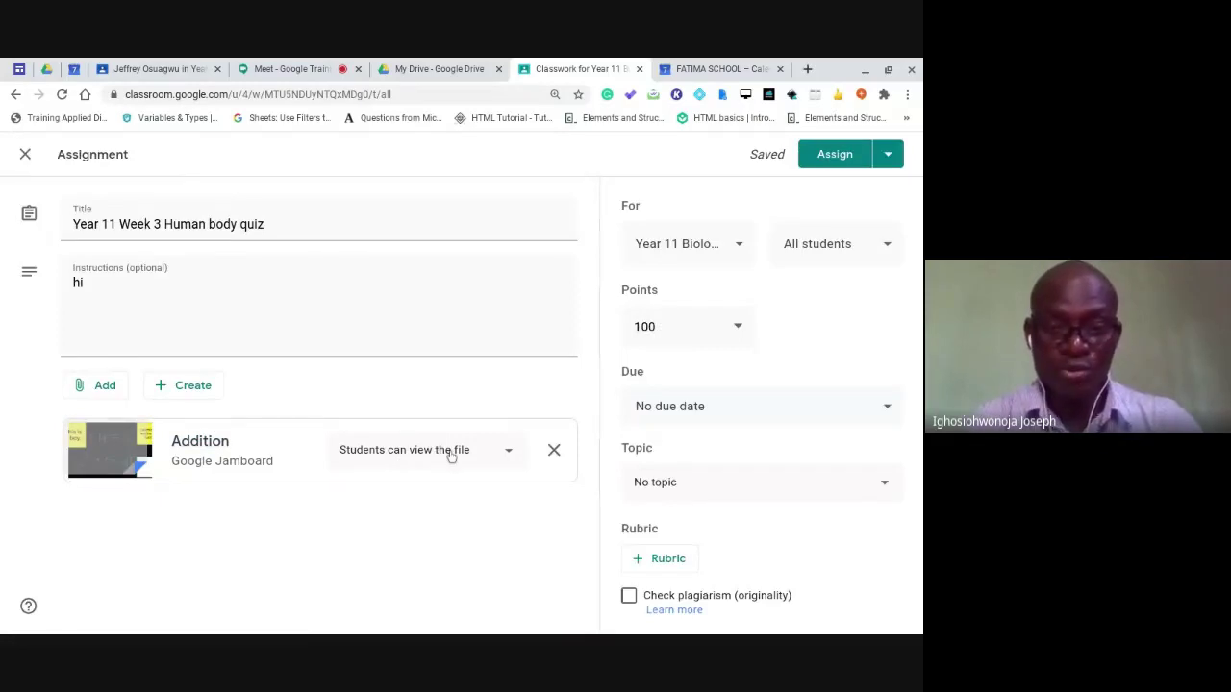
# Set the Addition Jamboard attachment to 'Make a copy for each student'.
pyautogui.click(508, 455)
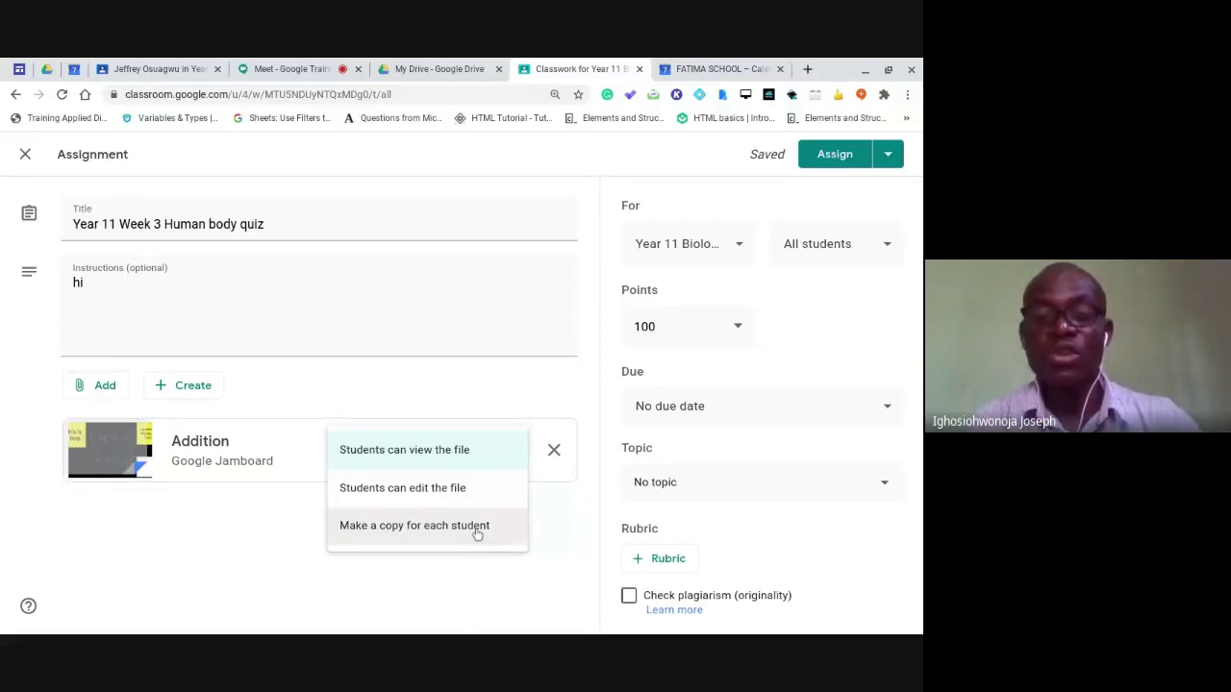
pyautogui.click(440, 493)
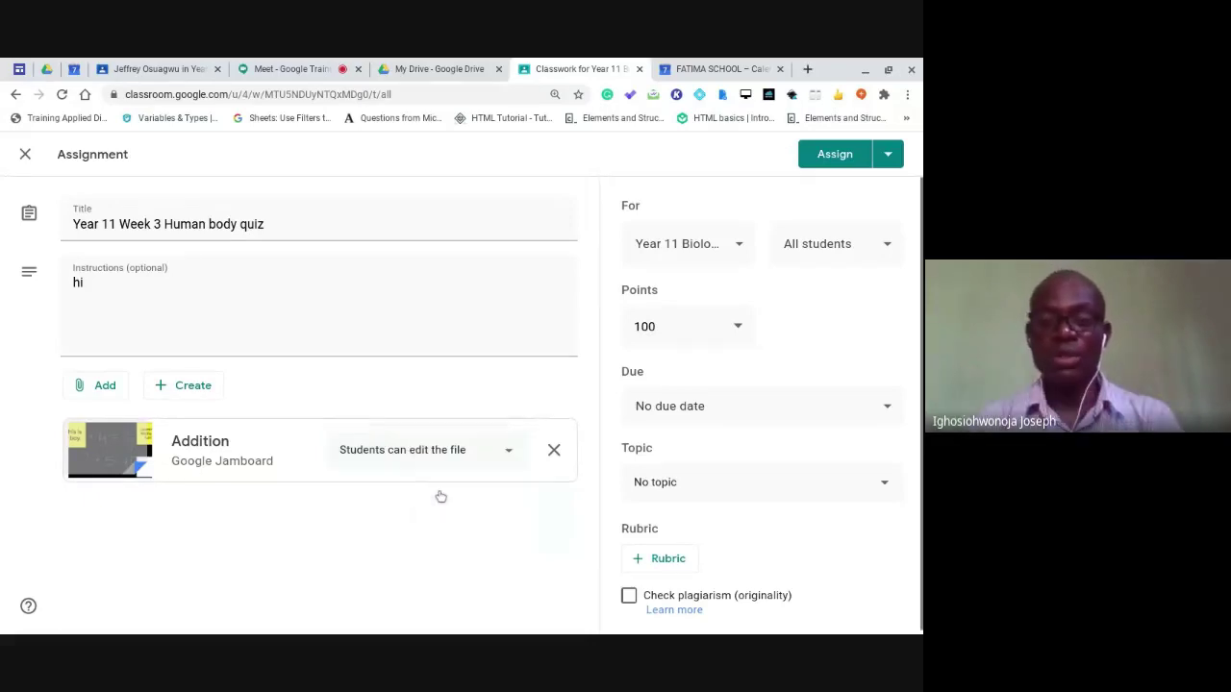
pyautogui.click(513, 456)
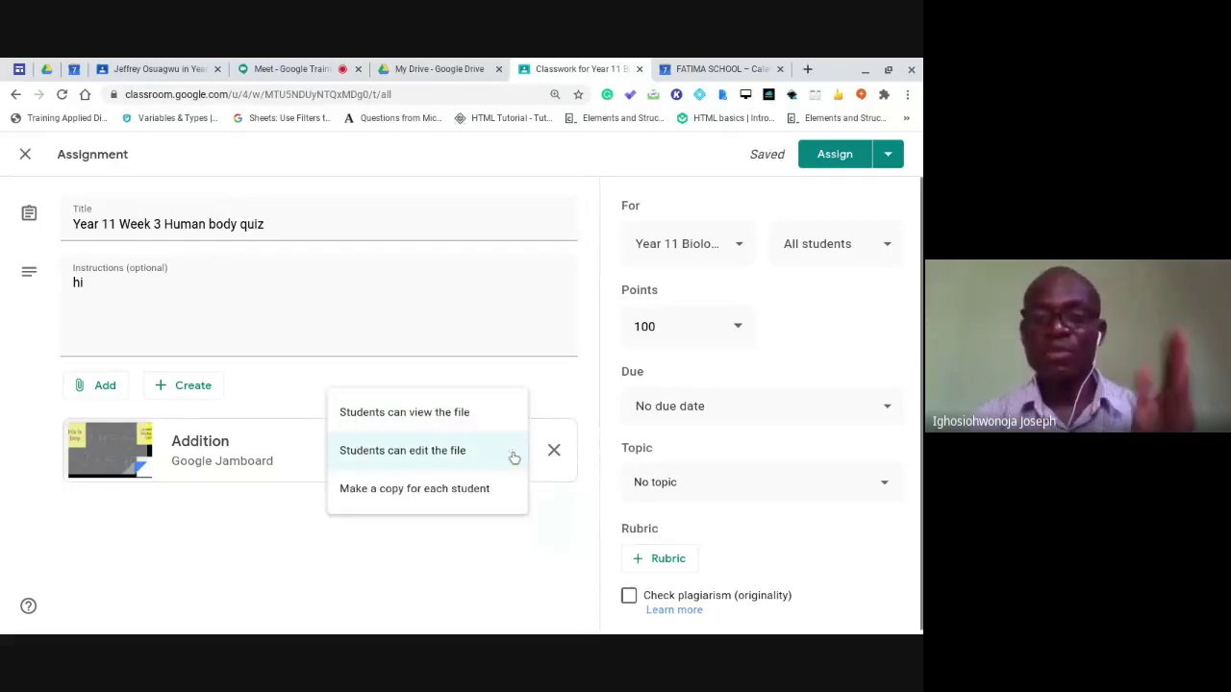
pyautogui.click(471, 491)
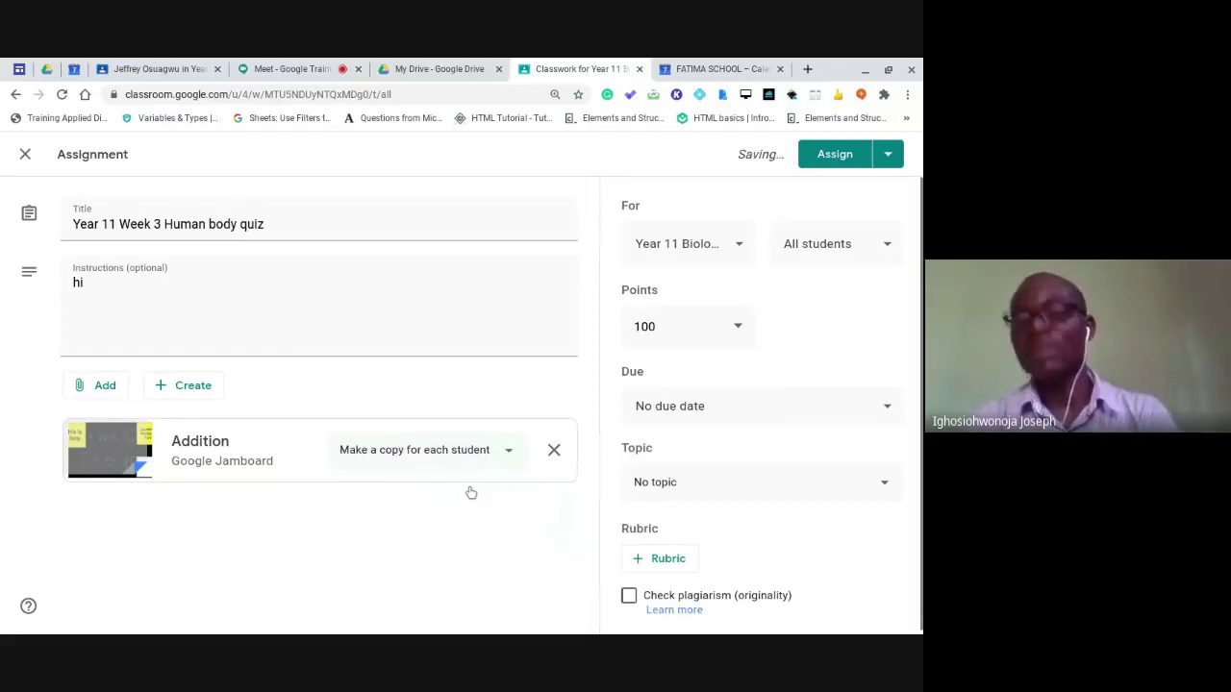
pyautogui.click(512, 455)
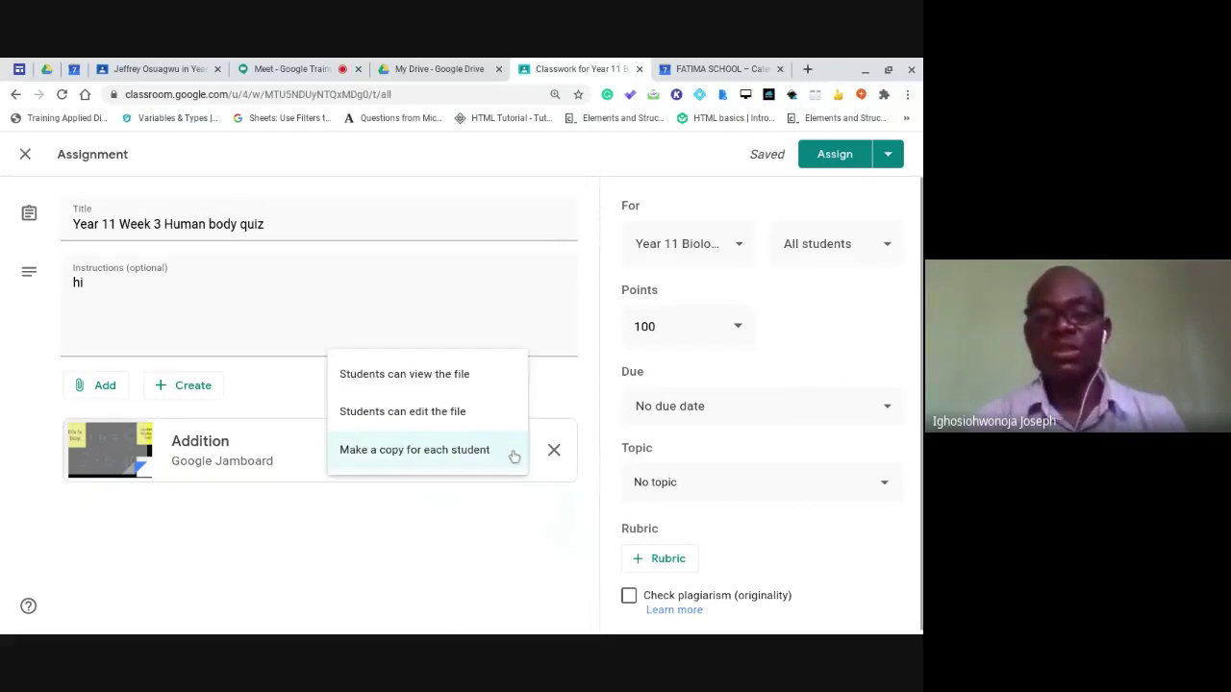
pyautogui.click(455, 457)
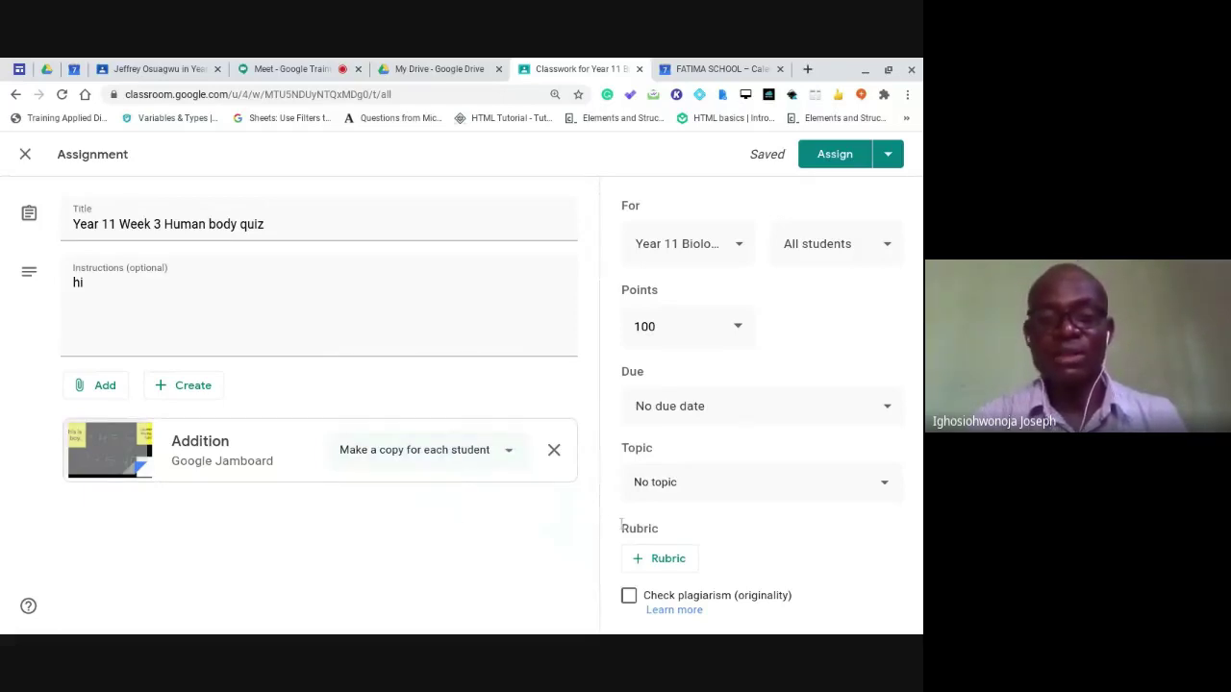
# File the quiz under 'Year 11 First Term Assements' and make it due 9 Sep 2020 at 11:00 am.
pyautogui.click(760, 494)
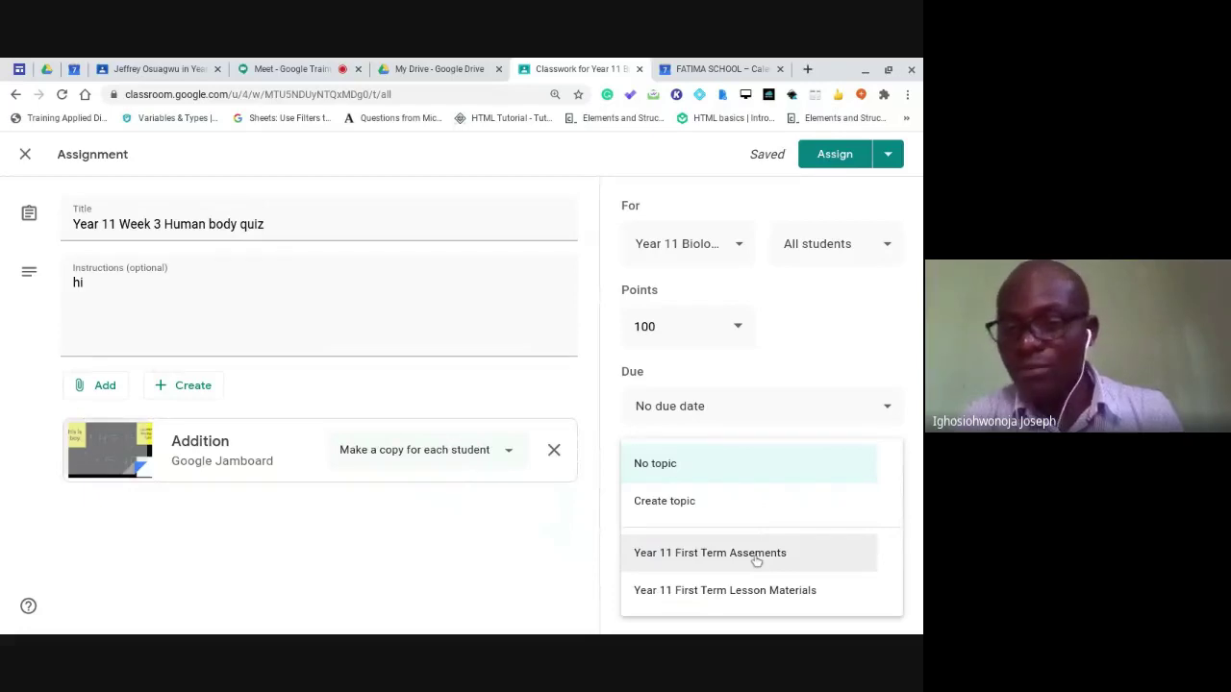
pyautogui.click(757, 556)
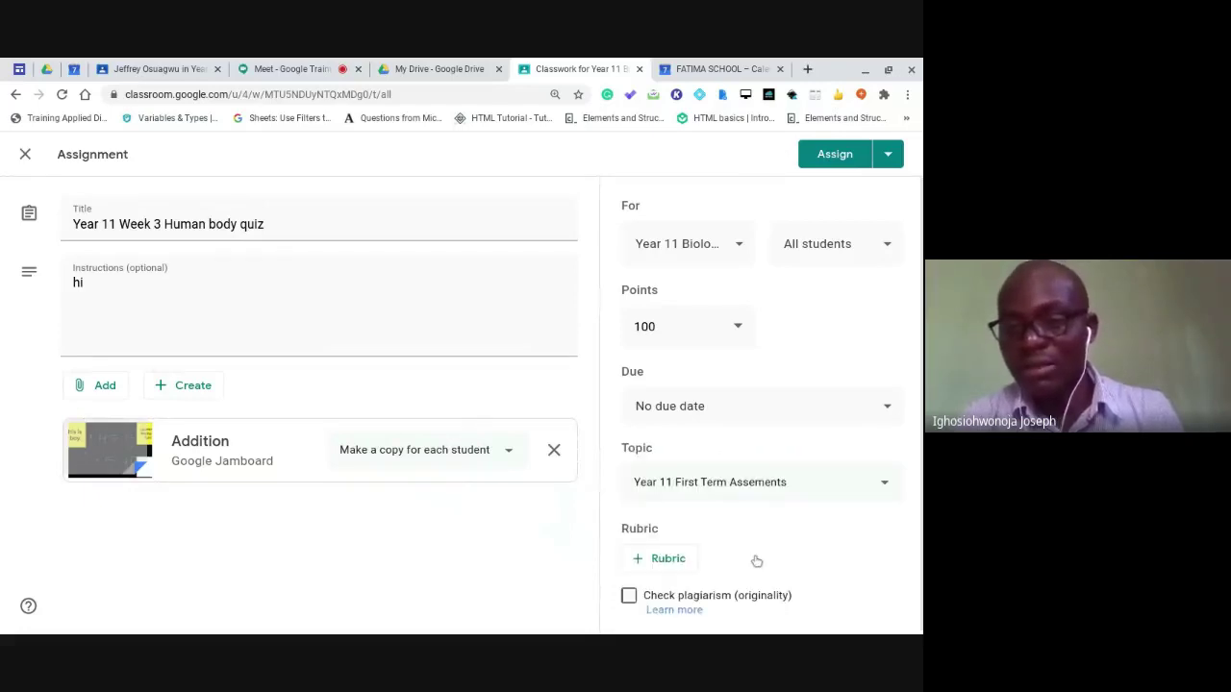
pyautogui.click(776, 415)
pyautogui.click(736, 471)
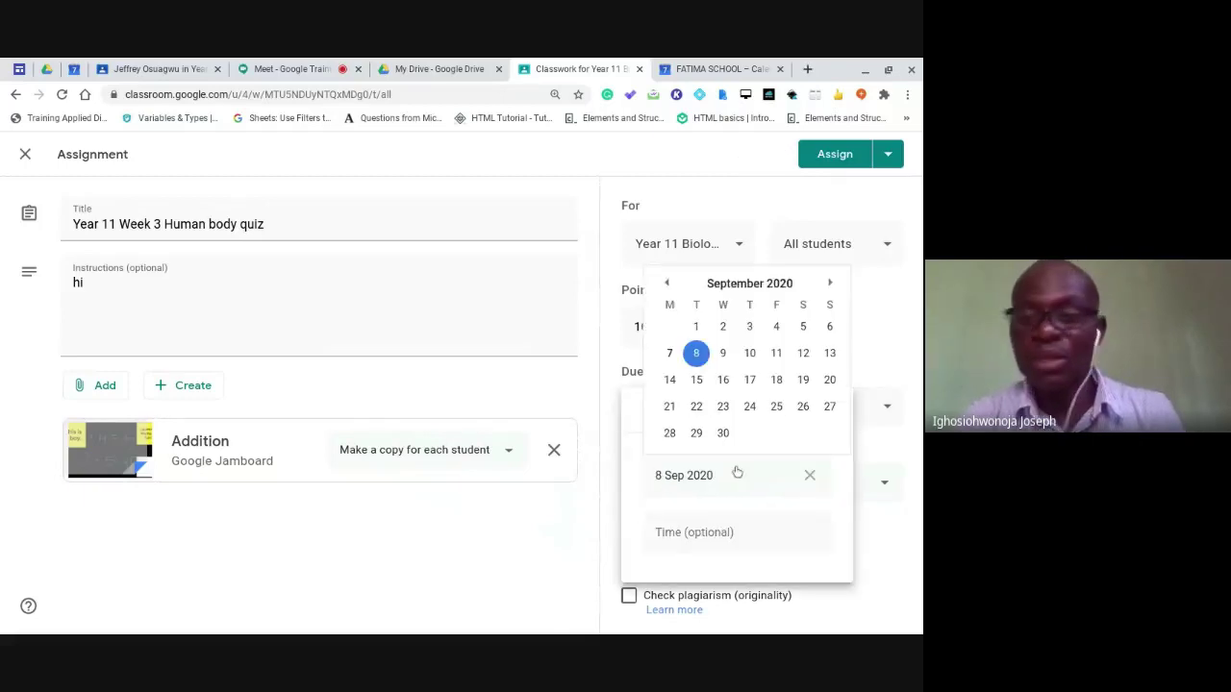
pyautogui.click(723, 353)
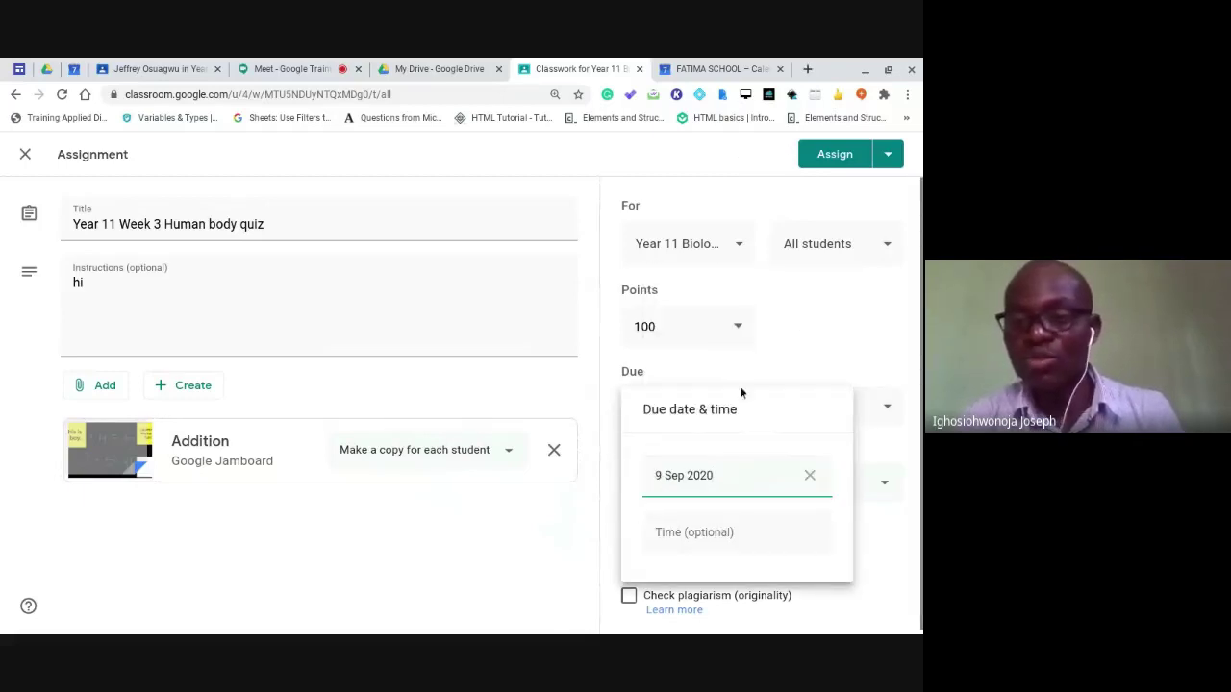
pyautogui.click(738, 528)
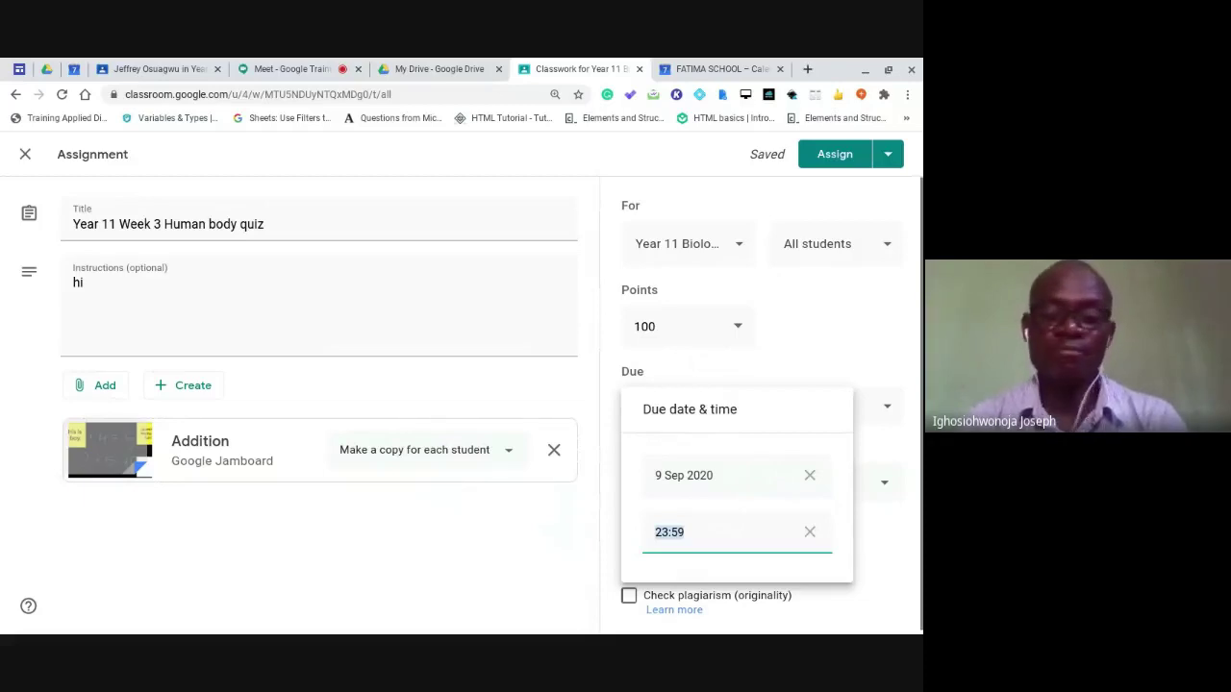
pyautogui.write('11')
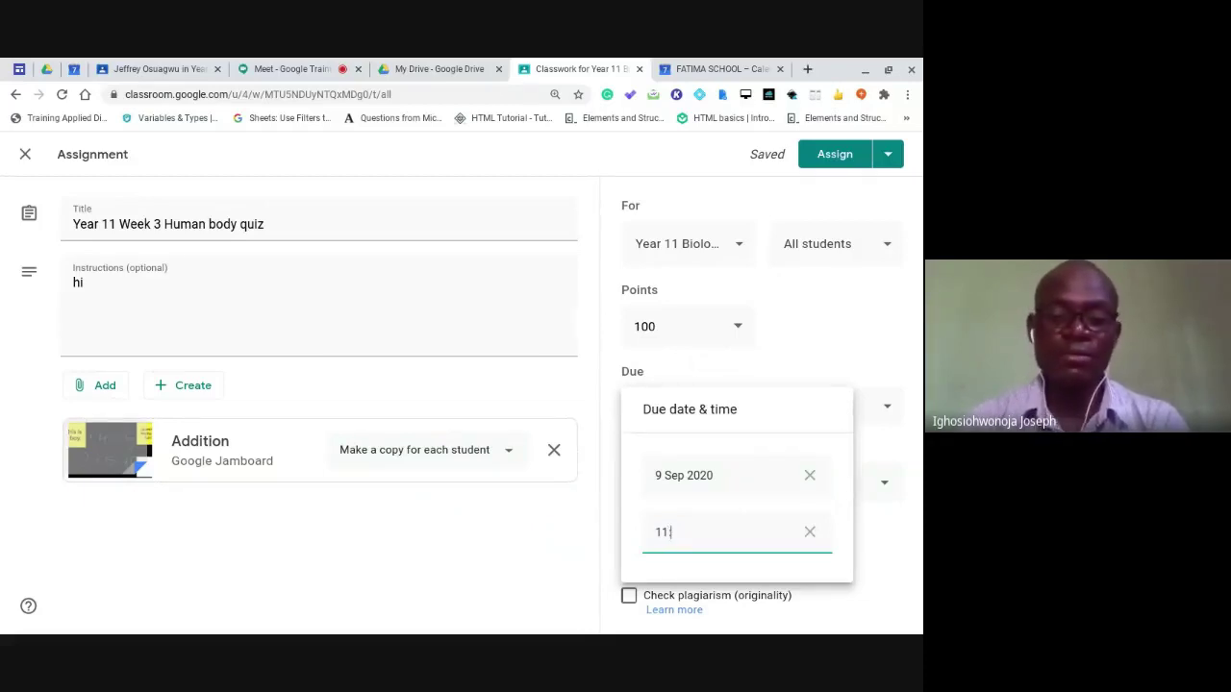
pyautogui.write(':')
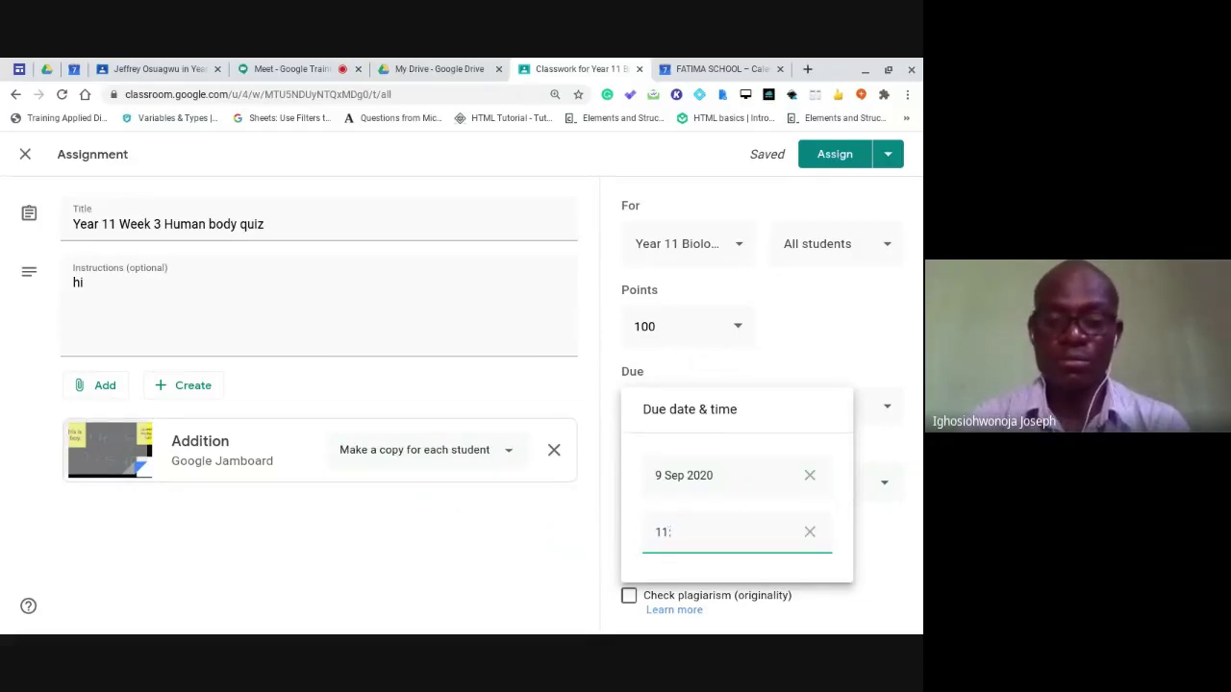
pyautogui.write('00 am')
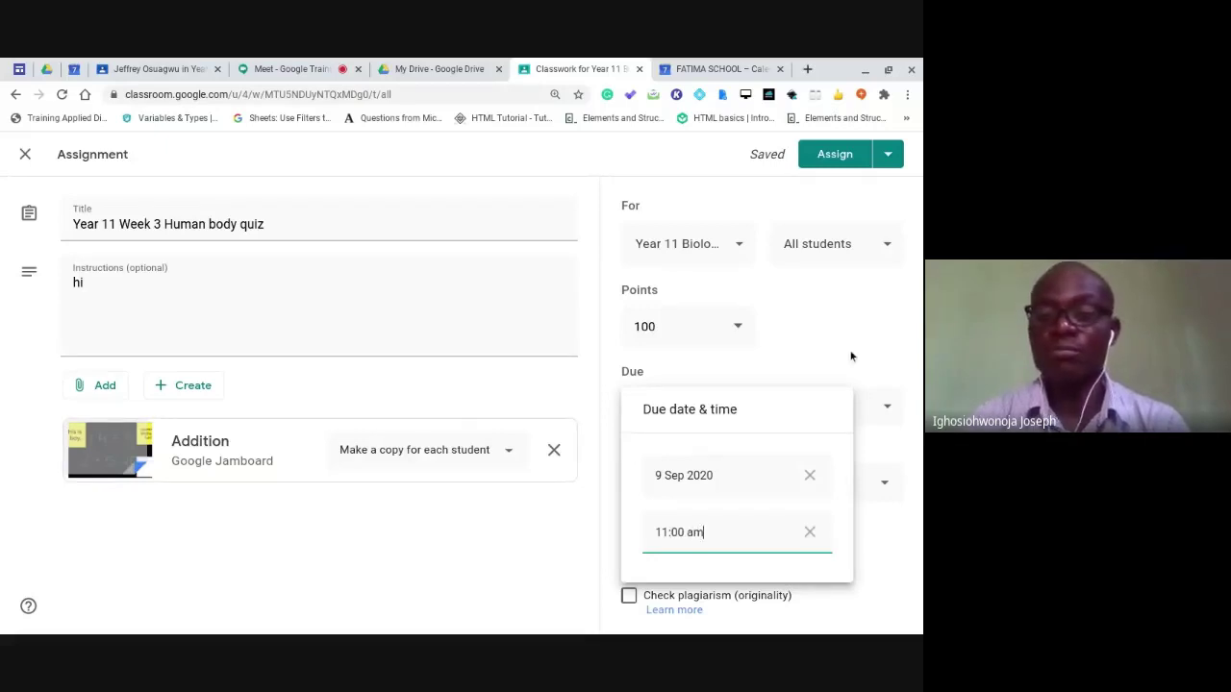
pyautogui.click(850, 356)
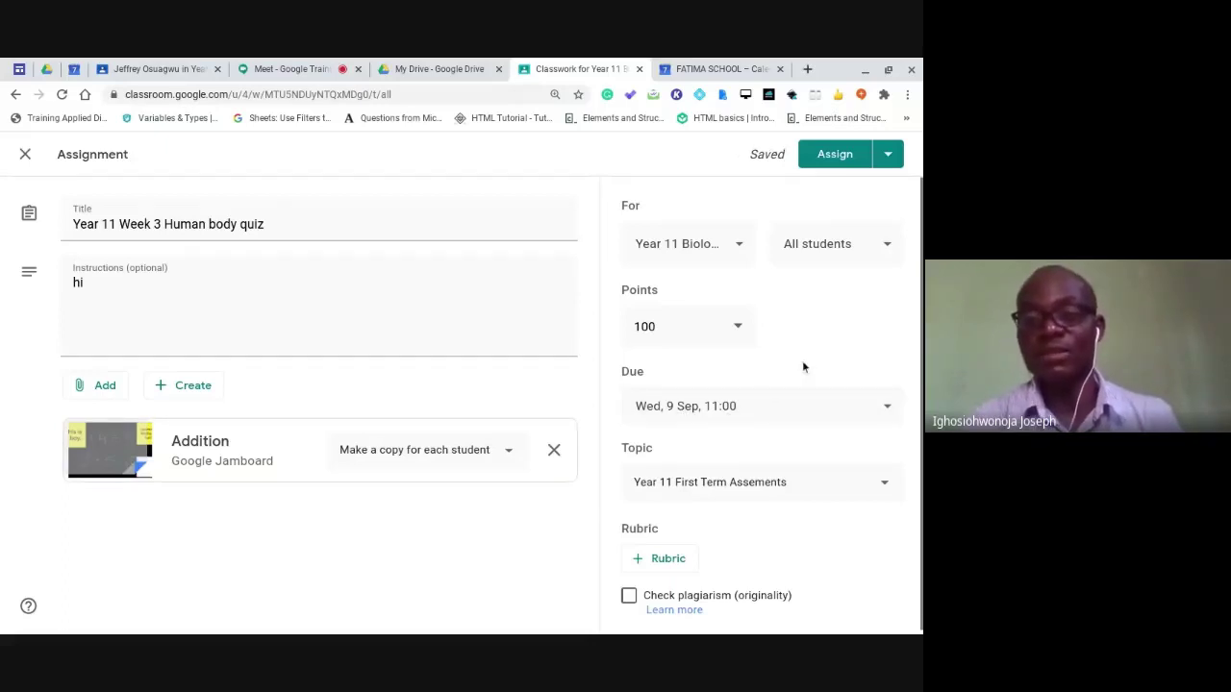
# Assign the Week 3 Human body quiz immediately, leaving the other publishing options unused.
pyautogui.click(889, 161)
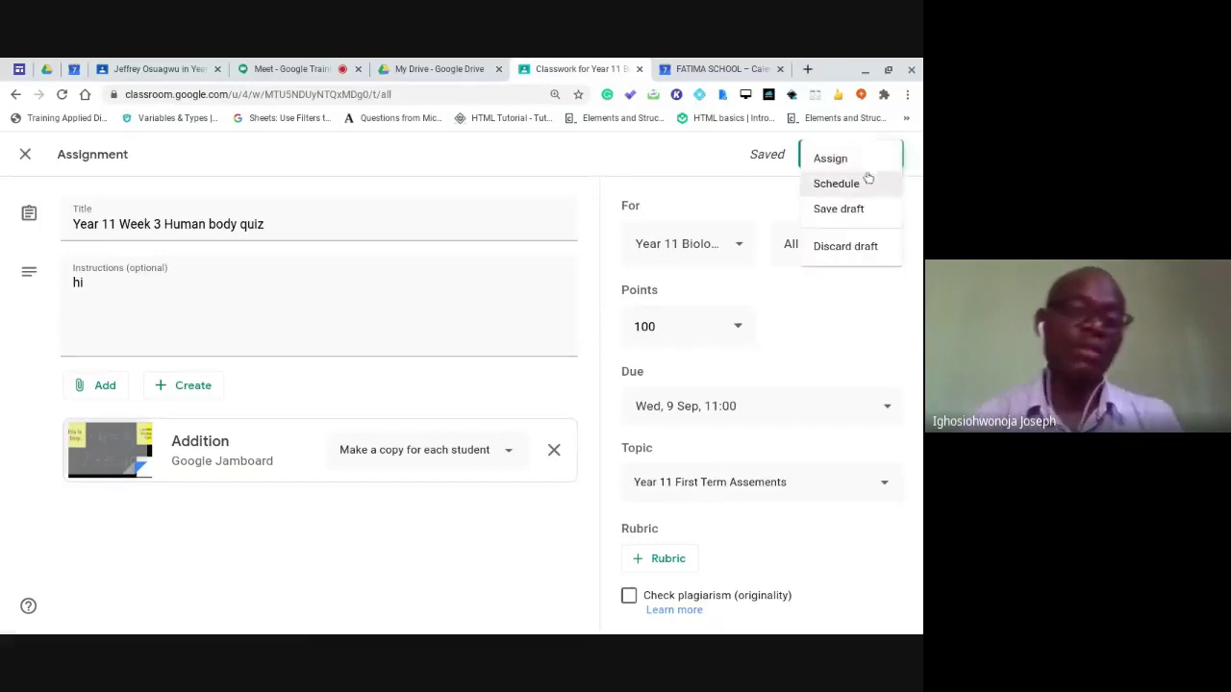
pyautogui.click(728, 189)
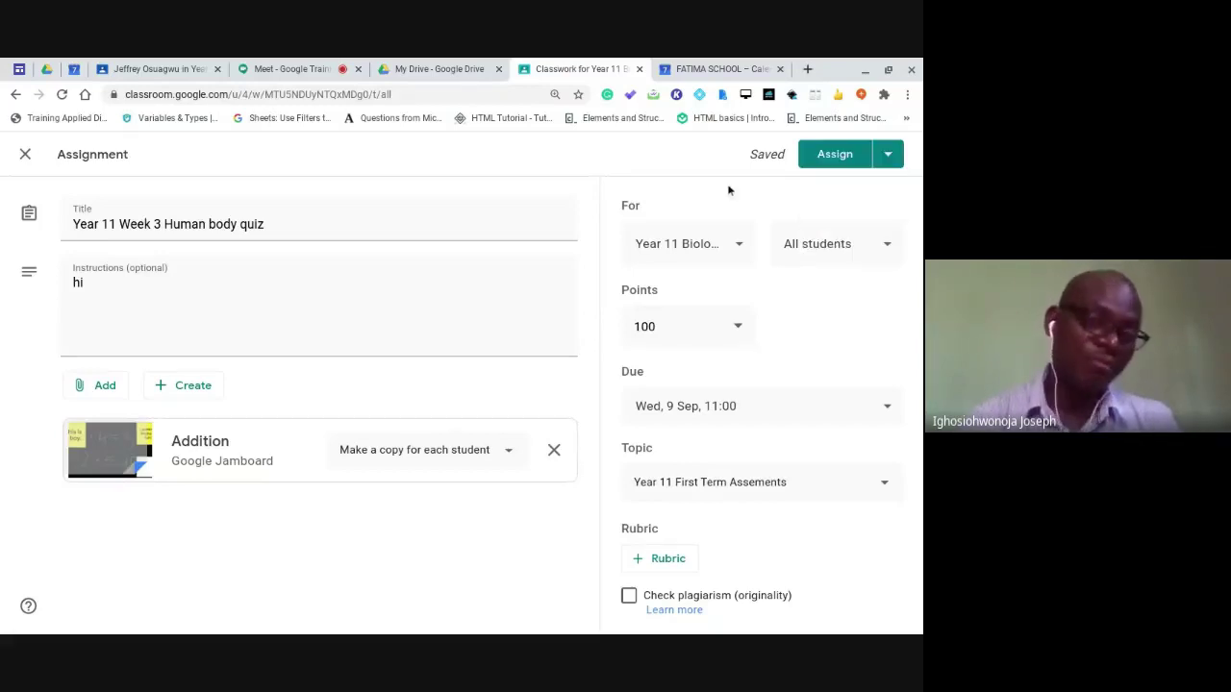
pyautogui.click(832, 157)
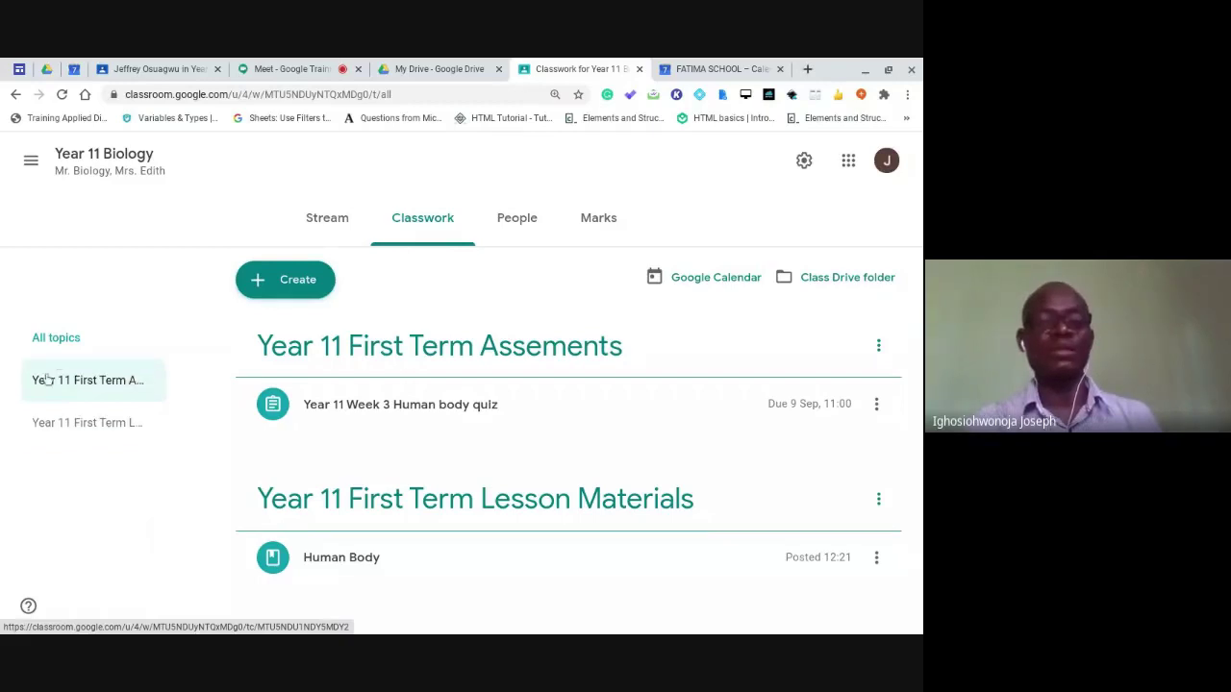
# Check the Human body quiz post and its student work page, then return to the Year 11 Biology Stream.
pyautogui.click(328, 219)
pyautogui.scroll(-3, 571, 470)
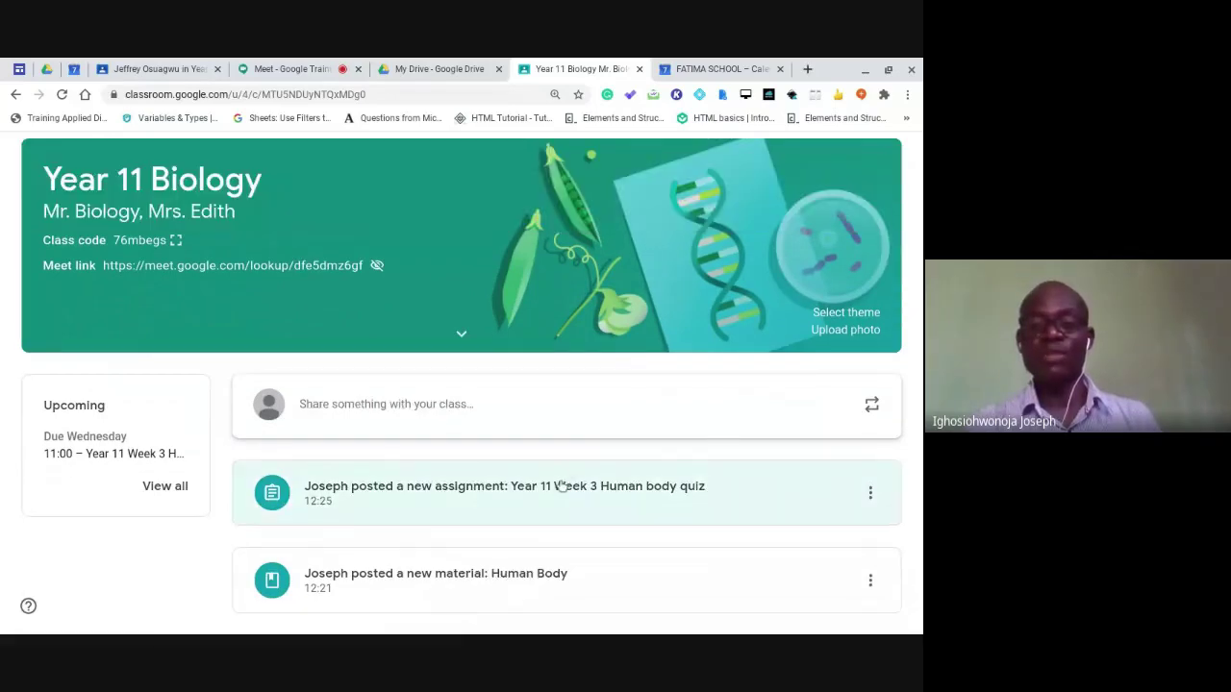
pyautogui.click(563, 487)
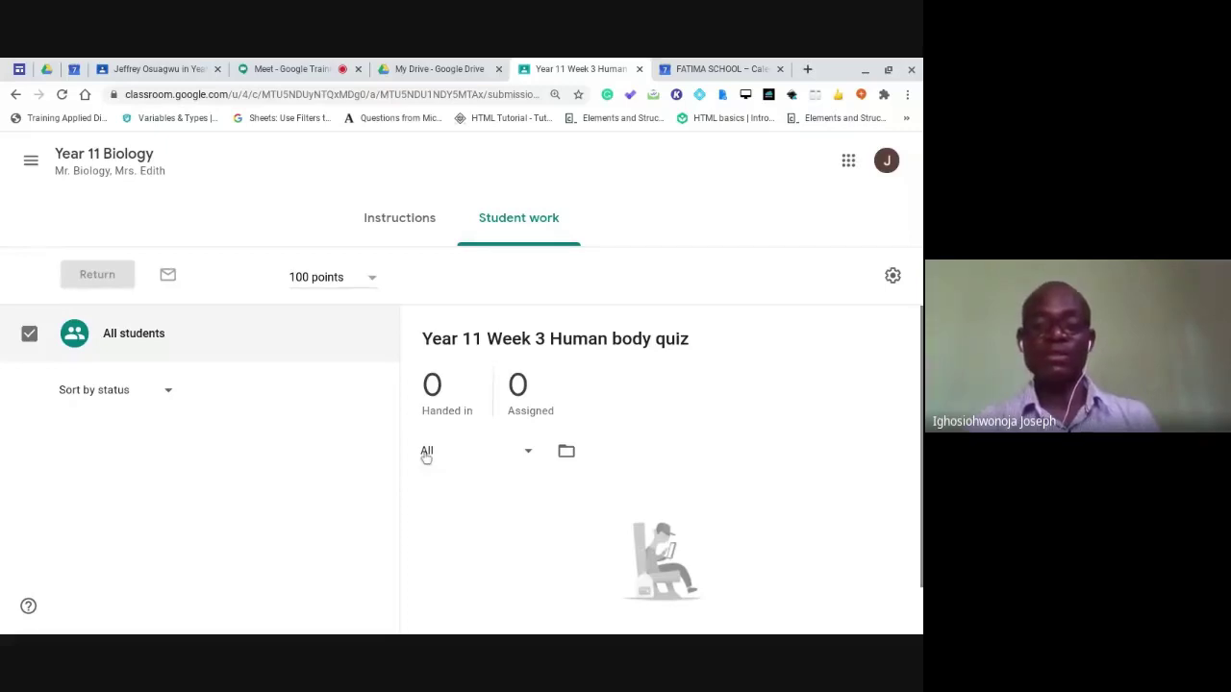
pyautogui.scroll(-1, 426, 457)
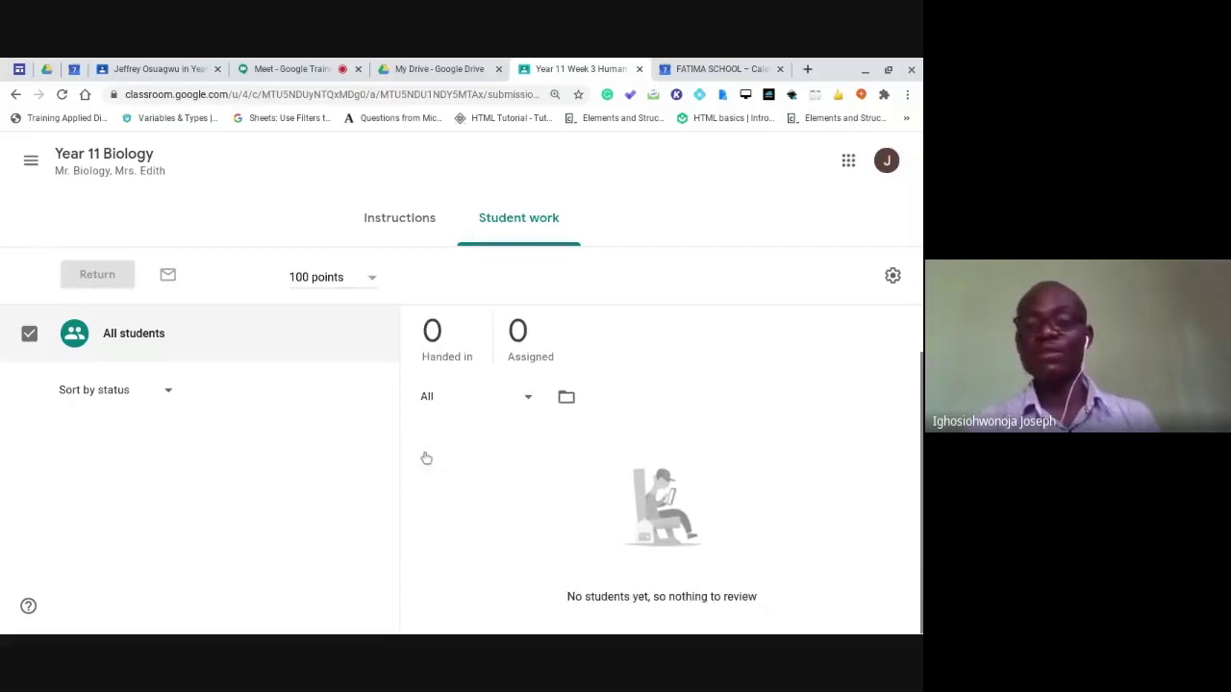
pyautogui.scroll(1, 264, 201)
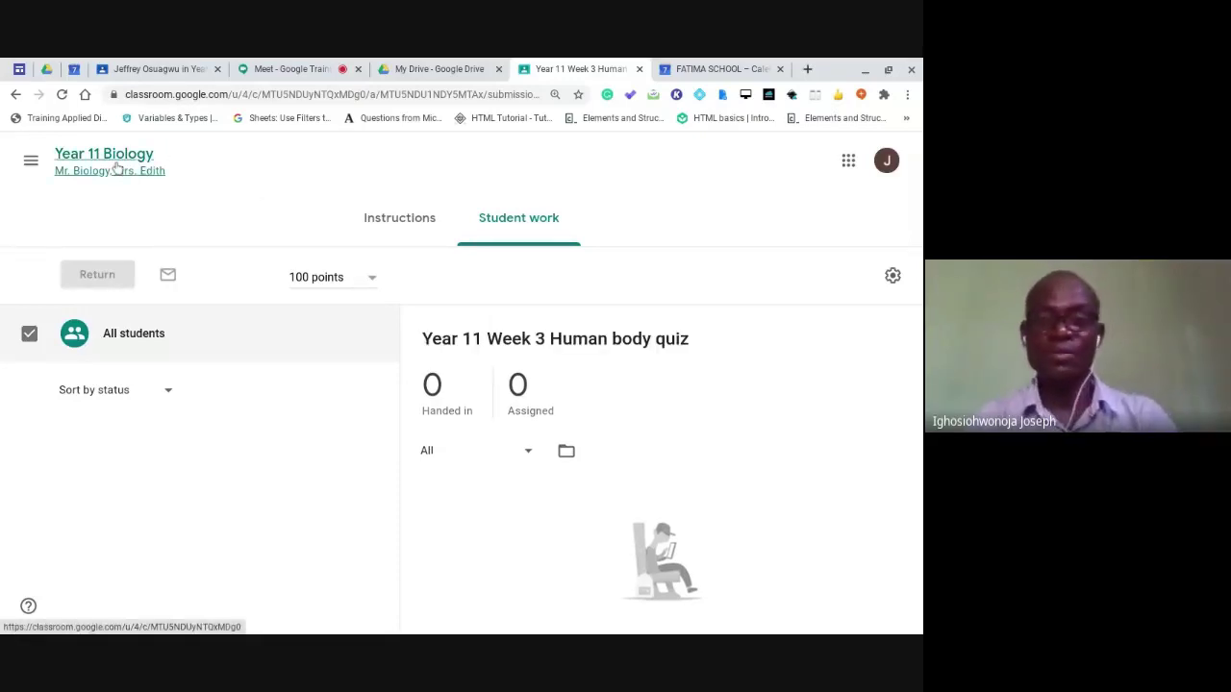
pyautogui.click(115, 168)
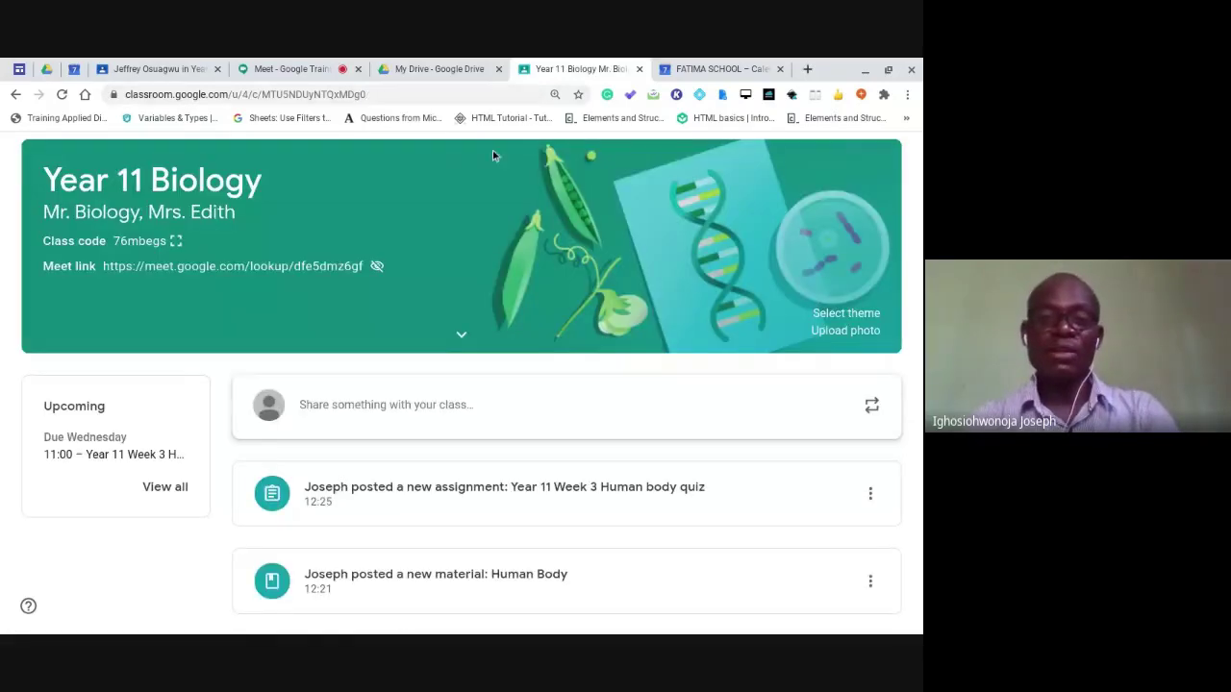
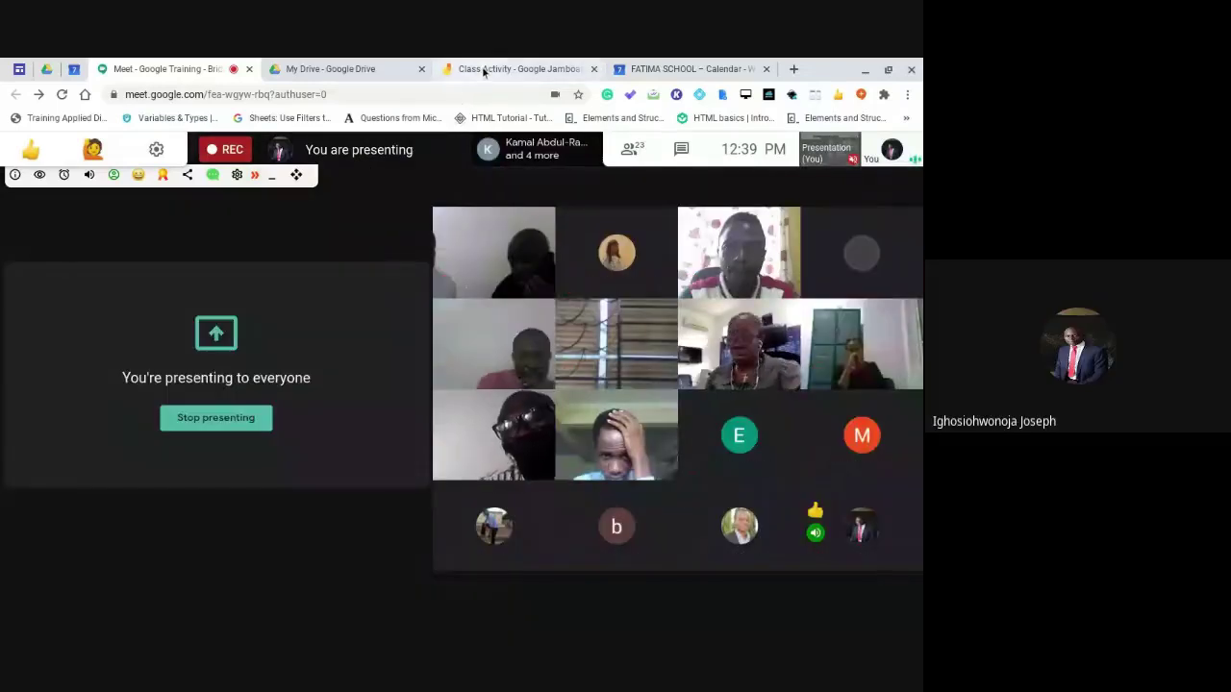
# Go to My Drive and preview the New > Google Docs creation choices.
pyautogui.click(481, 66)
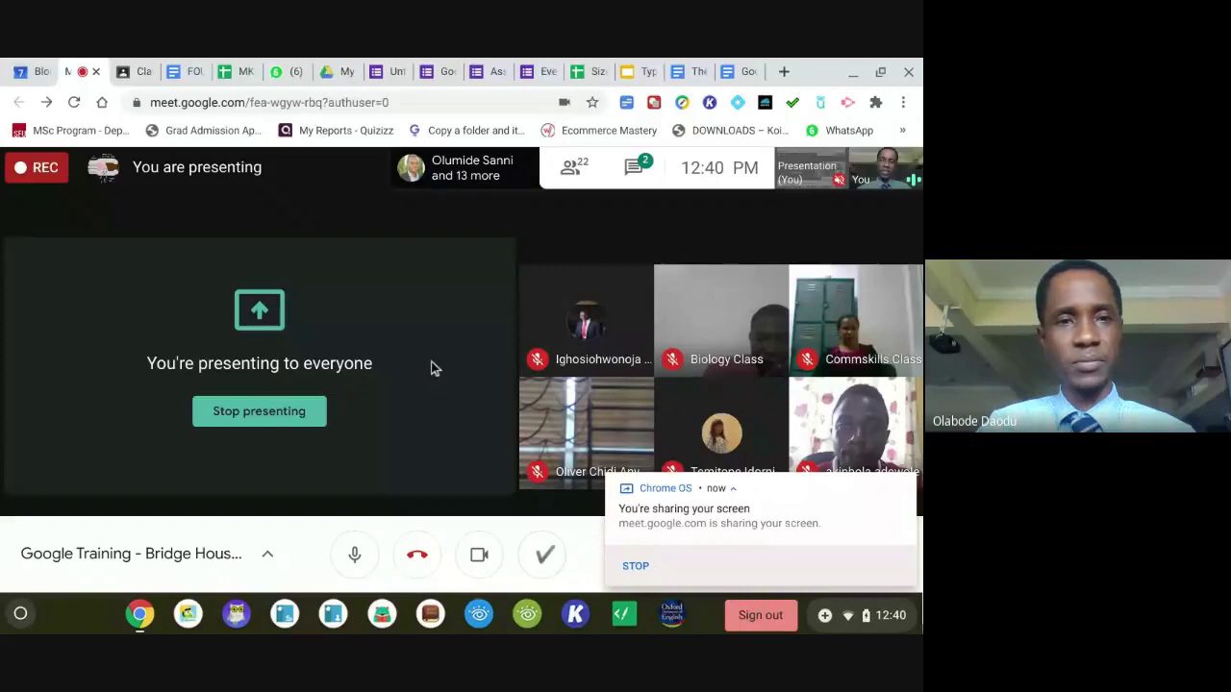
pyautogui.click(344, 73)
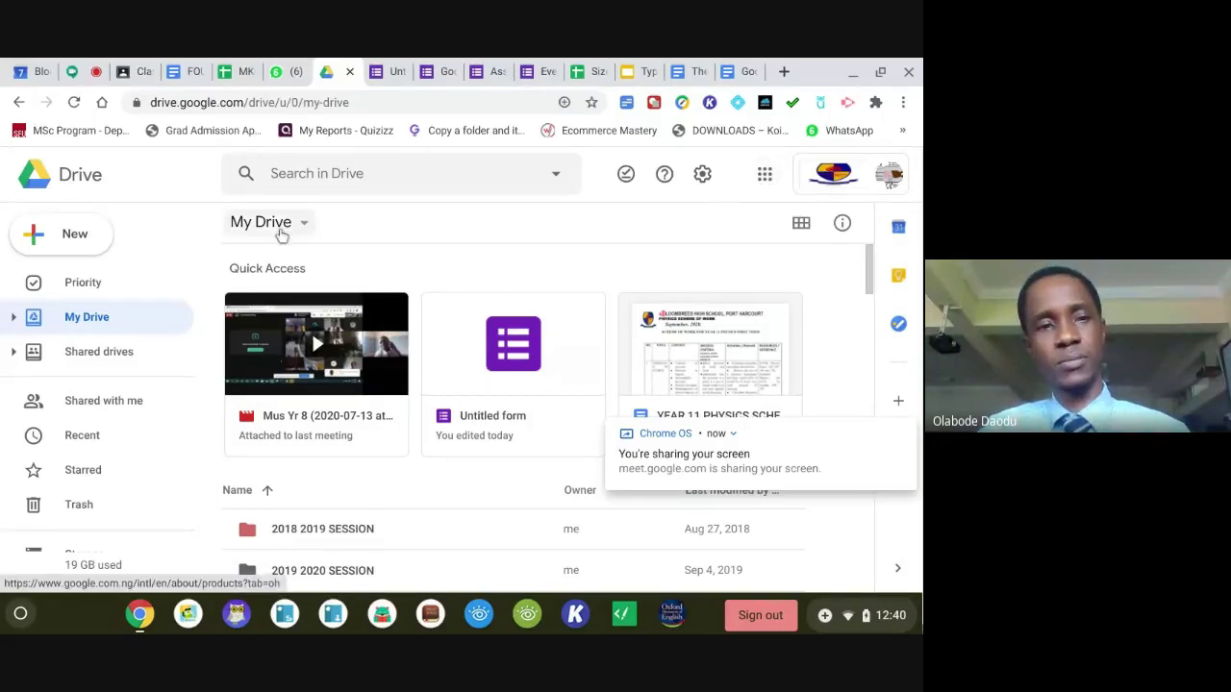
pyautogui.click(88, 247)
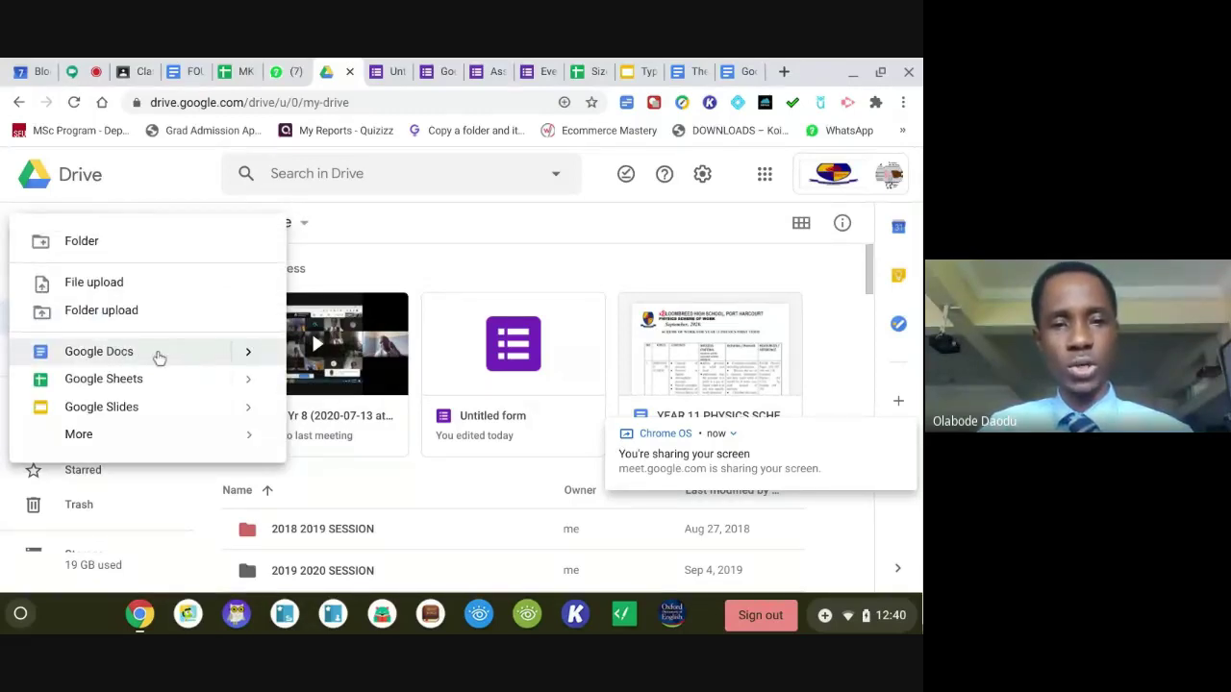
pyautogui.click(248, 356)
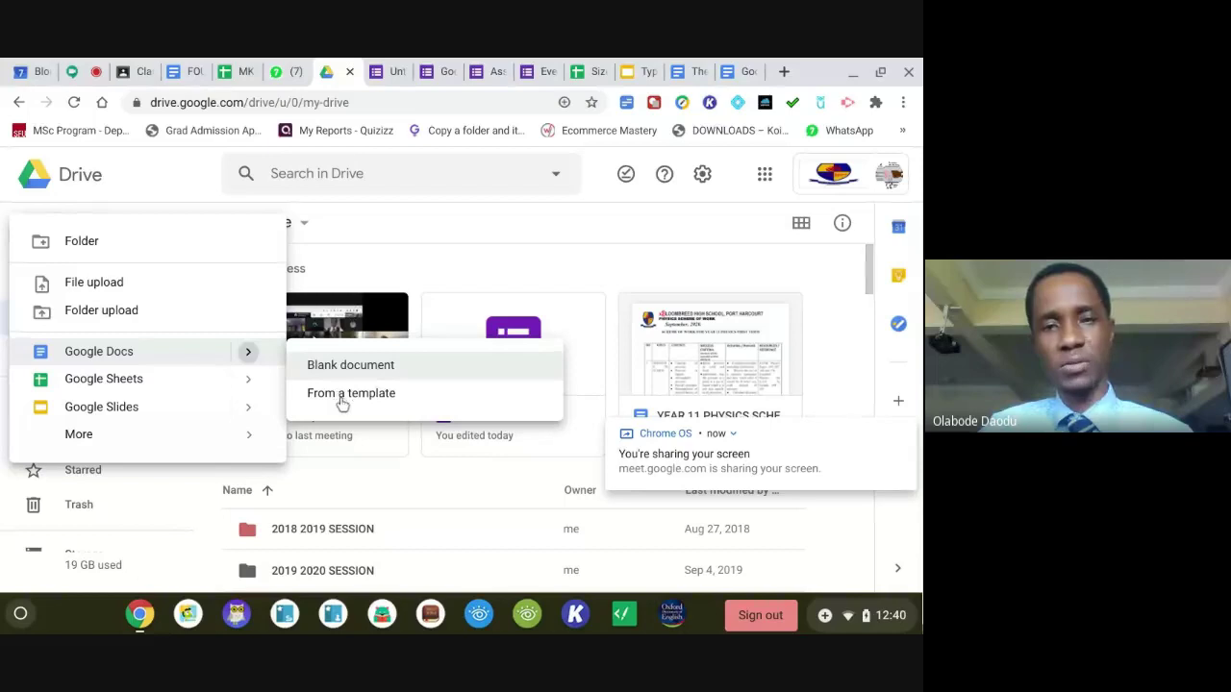
pyautogui.click(529, 224)
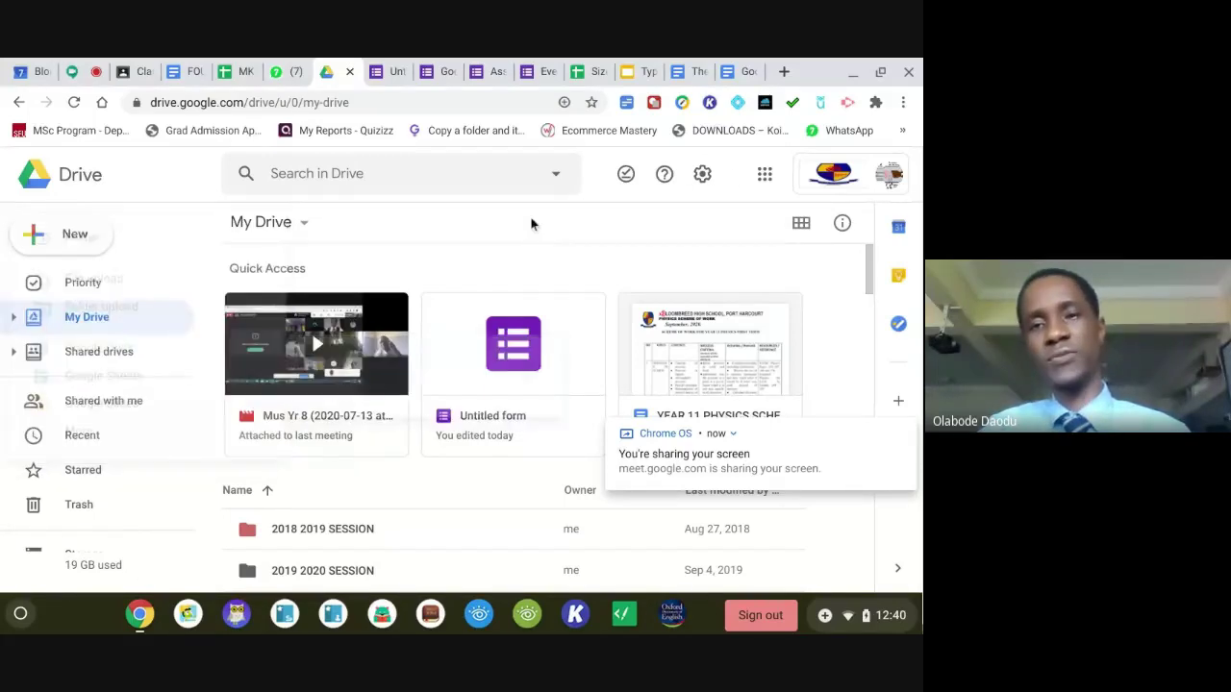
# Launch the Google Docs start page from the Google apps grid.
pyautogui.click(764, 175)
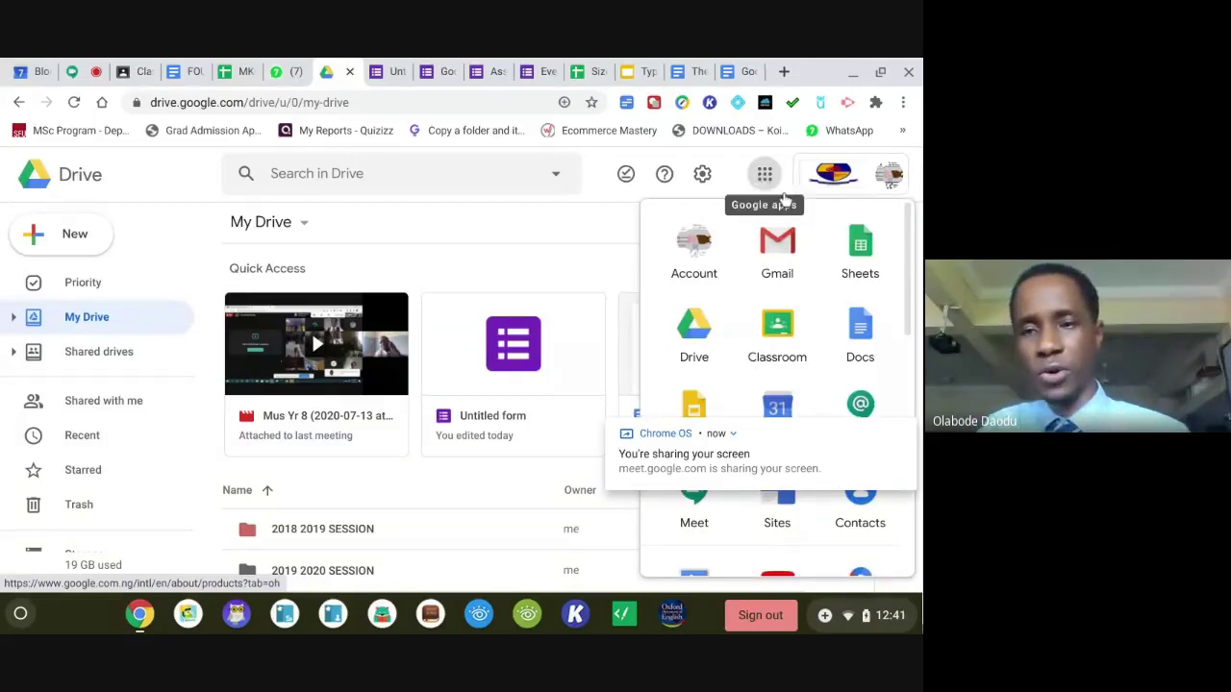
pyautogui.click(901, 431)
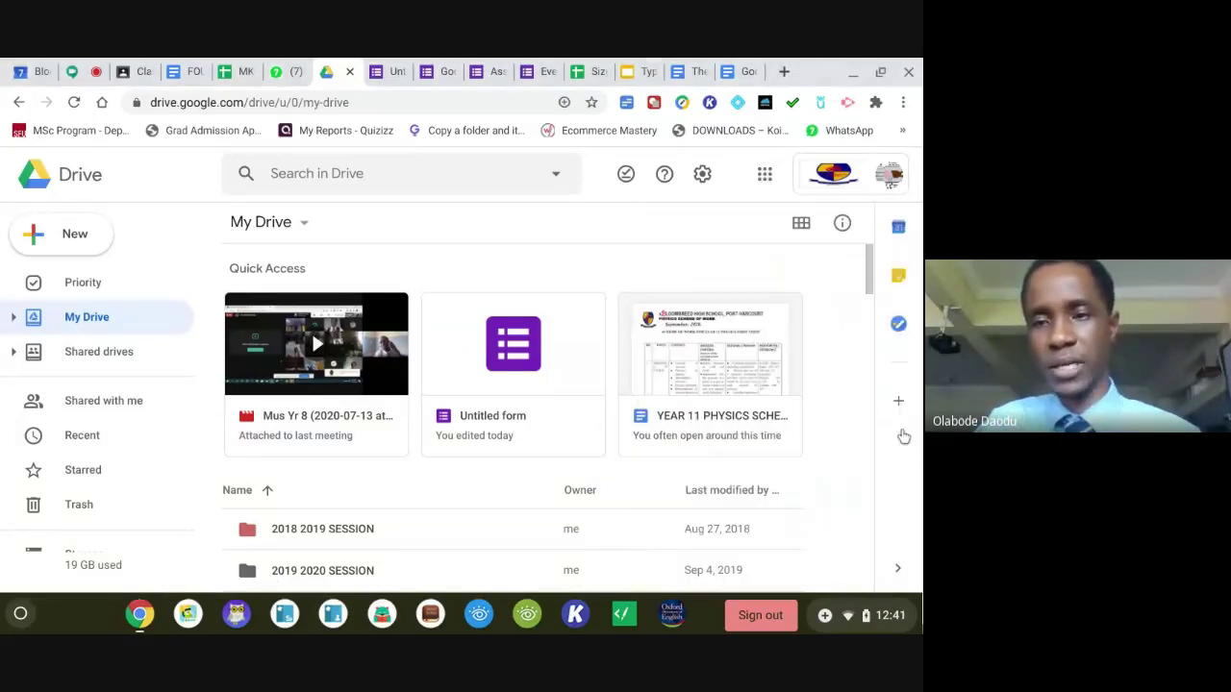
pyautogui.click(769, 179)
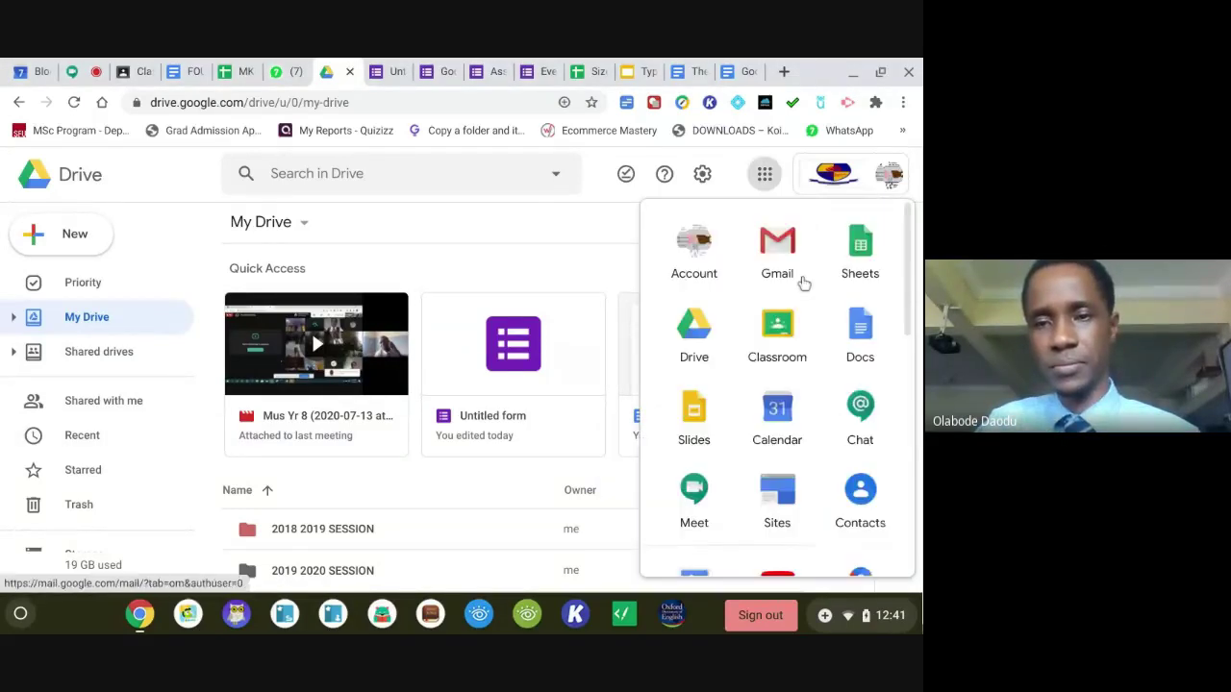
pyautogui.click(859, 348)
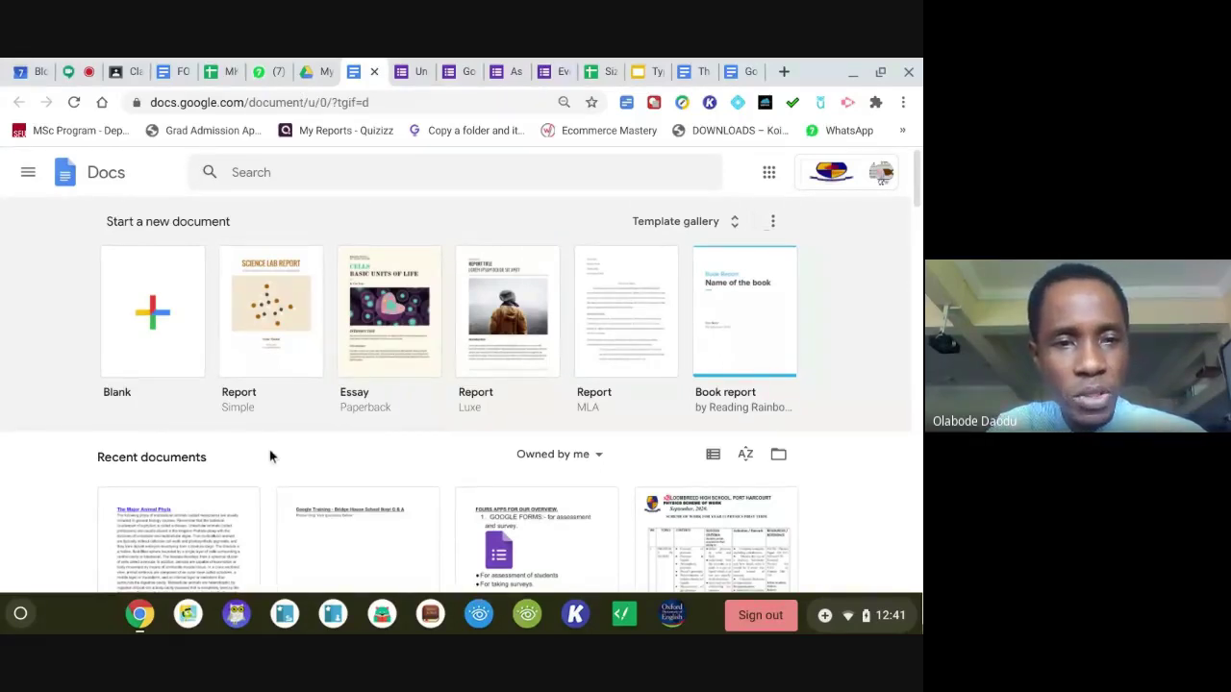
# Start a Blank document from the Docs home page.
pyautogui.click(168, 355)
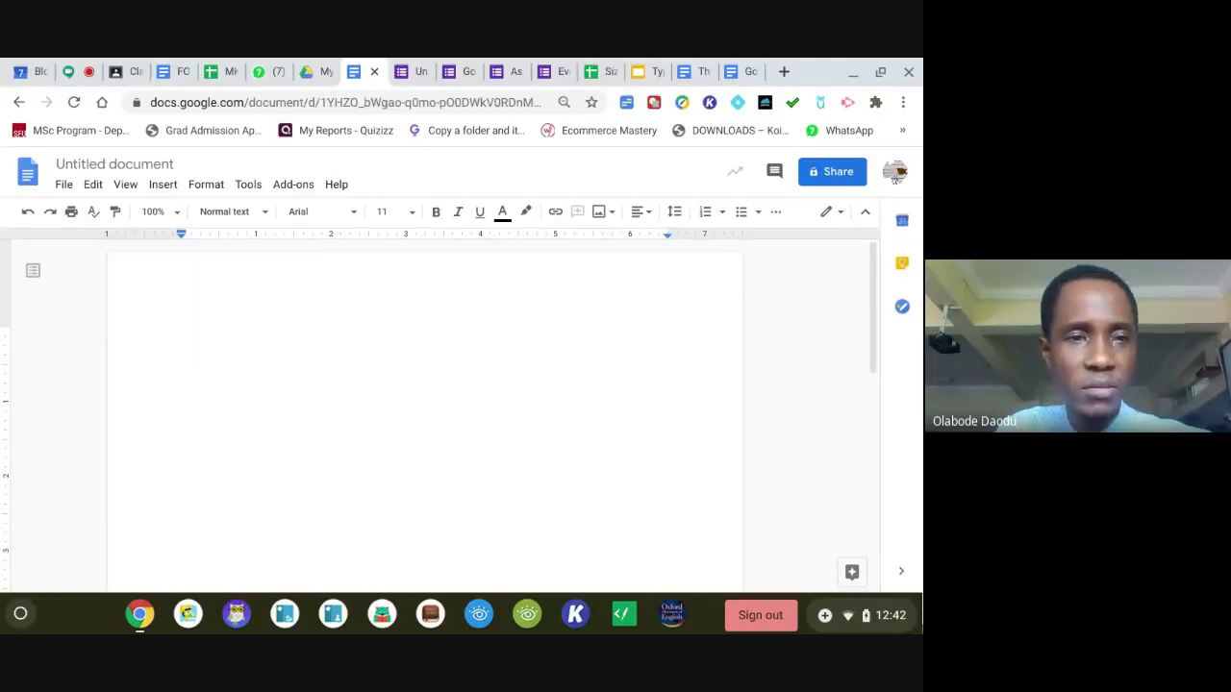
# Change the 'Untitled document' title to 'Animal'.
pyautogui.click(127, 165)
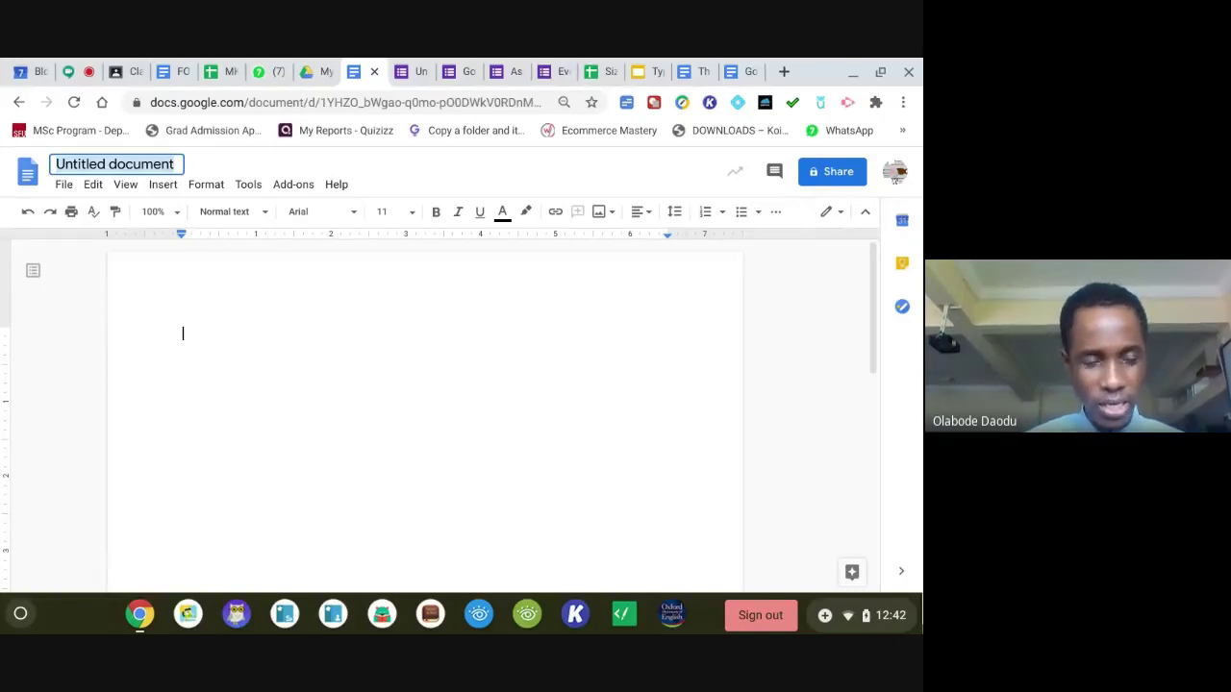
pyautogui.write('Animal')
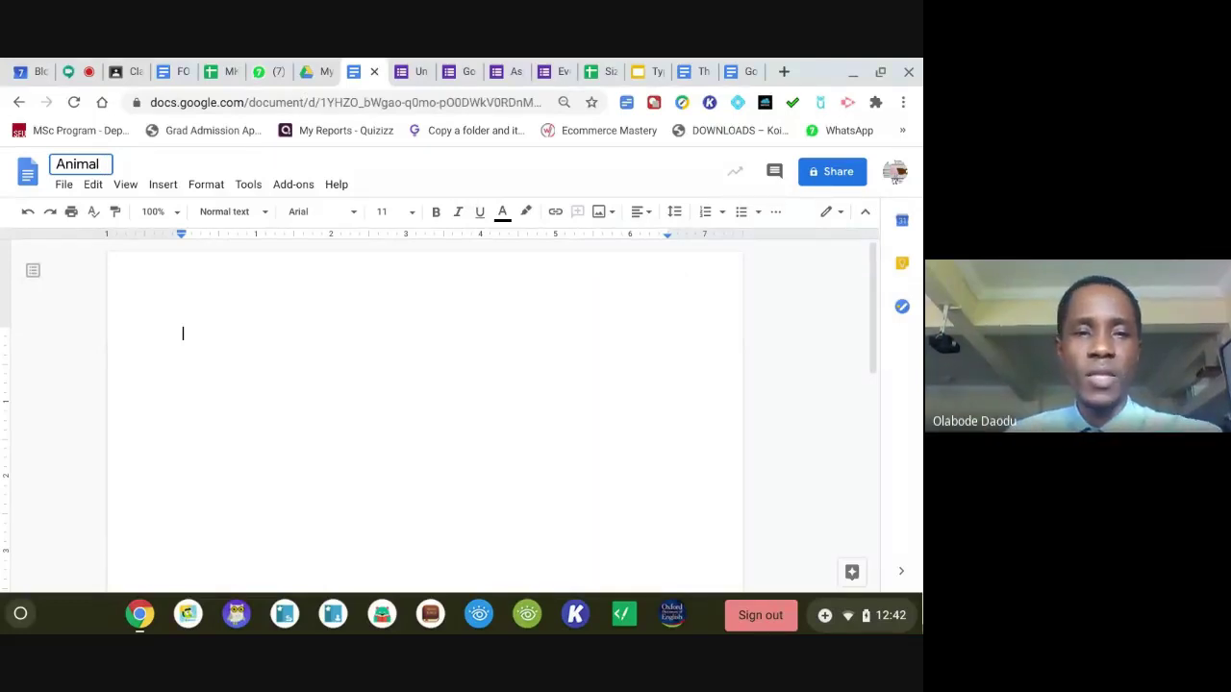
pyautogui.click(271, 336)
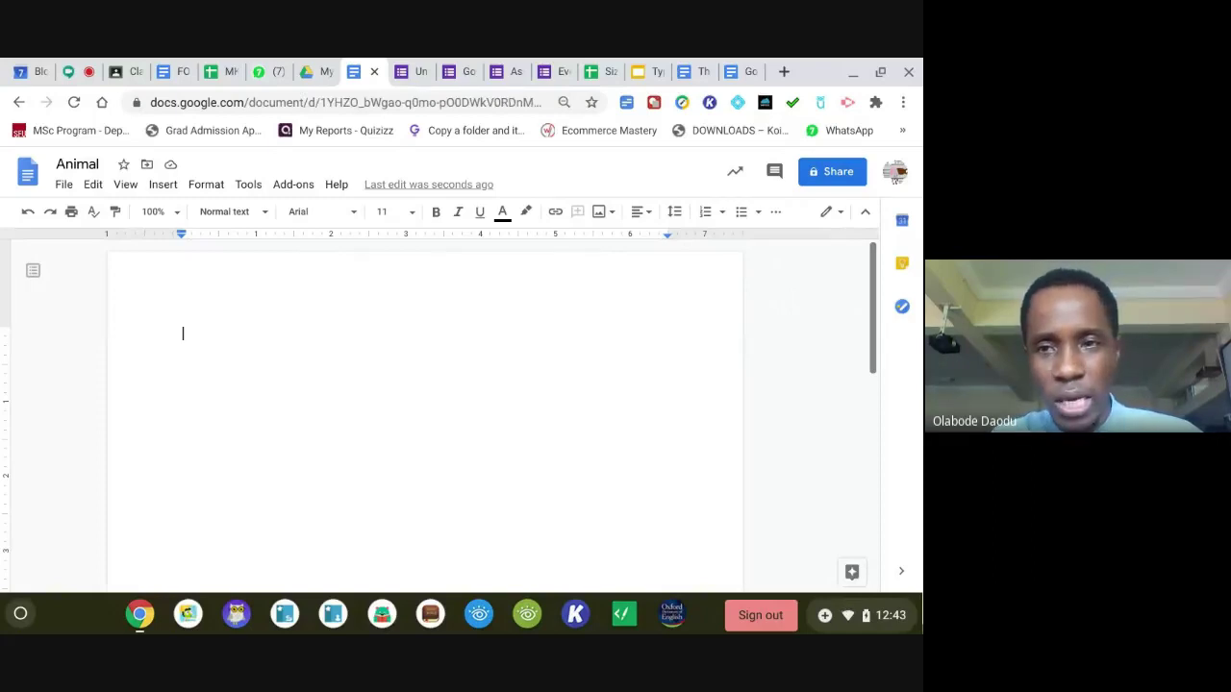
# Open the Animal document's Share dialog, then return to the Meet call.
pyautogui.click(831, 181)
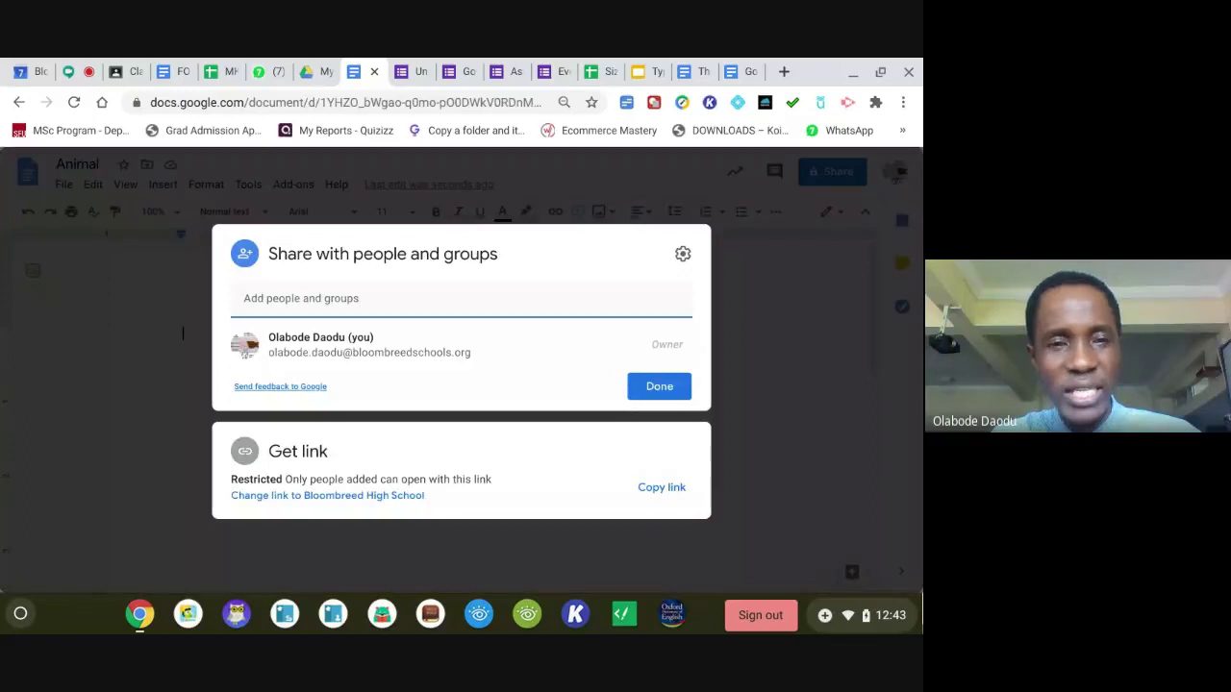
pyautogui.click(77, 71)
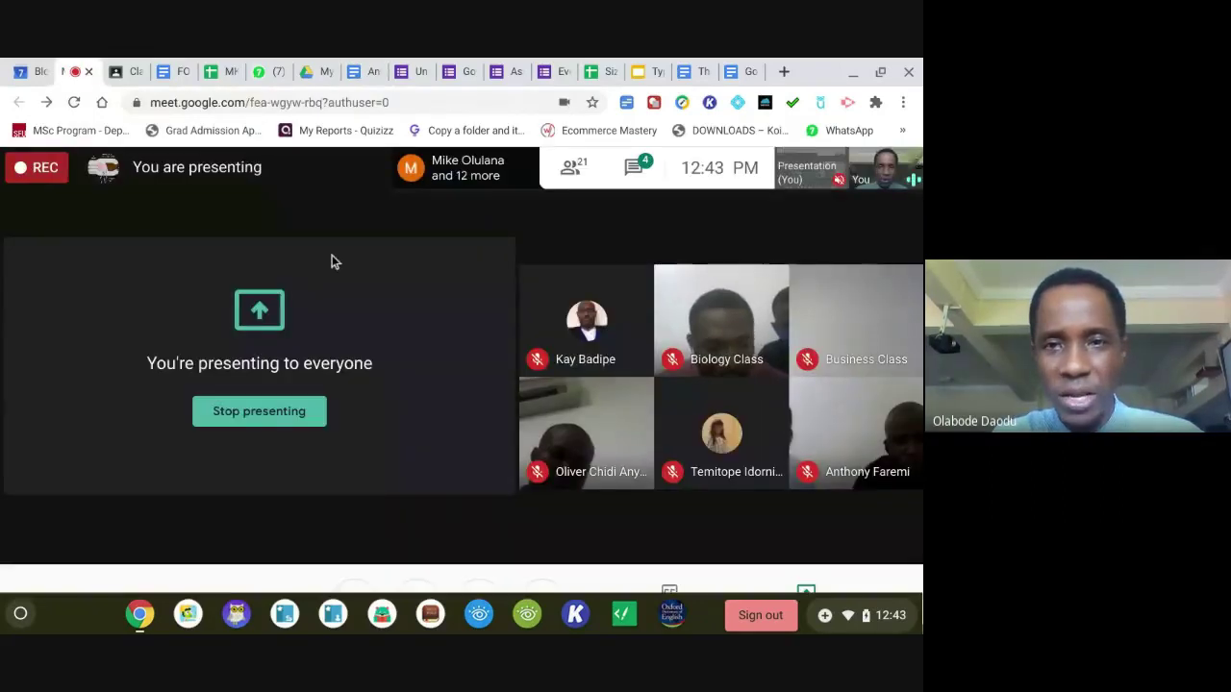
# Open the Meet chat with Ctrl+Alt+C and select a participant's posted e-mail address.
pyautogui.moveTo(592, 212)
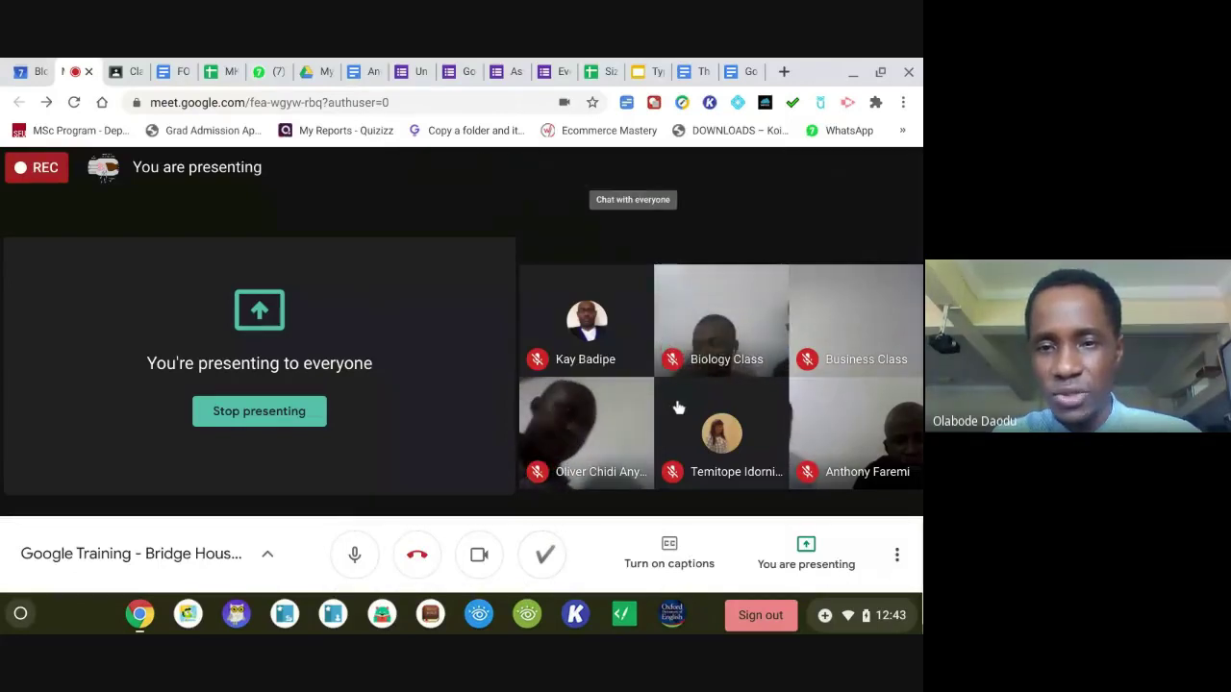
pyautogui.hotkey('ctrl', 'alt', 'c')
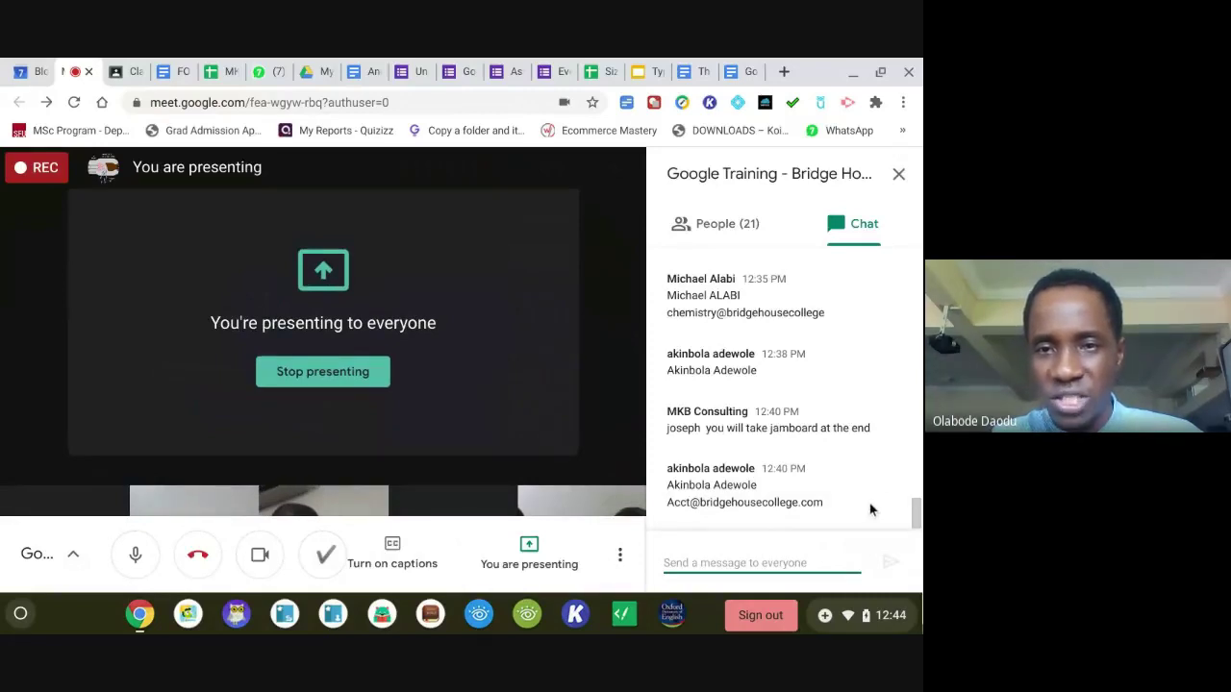
pyautogui.moveTo(827, 314); pyautogui.dragTo(667, 318)
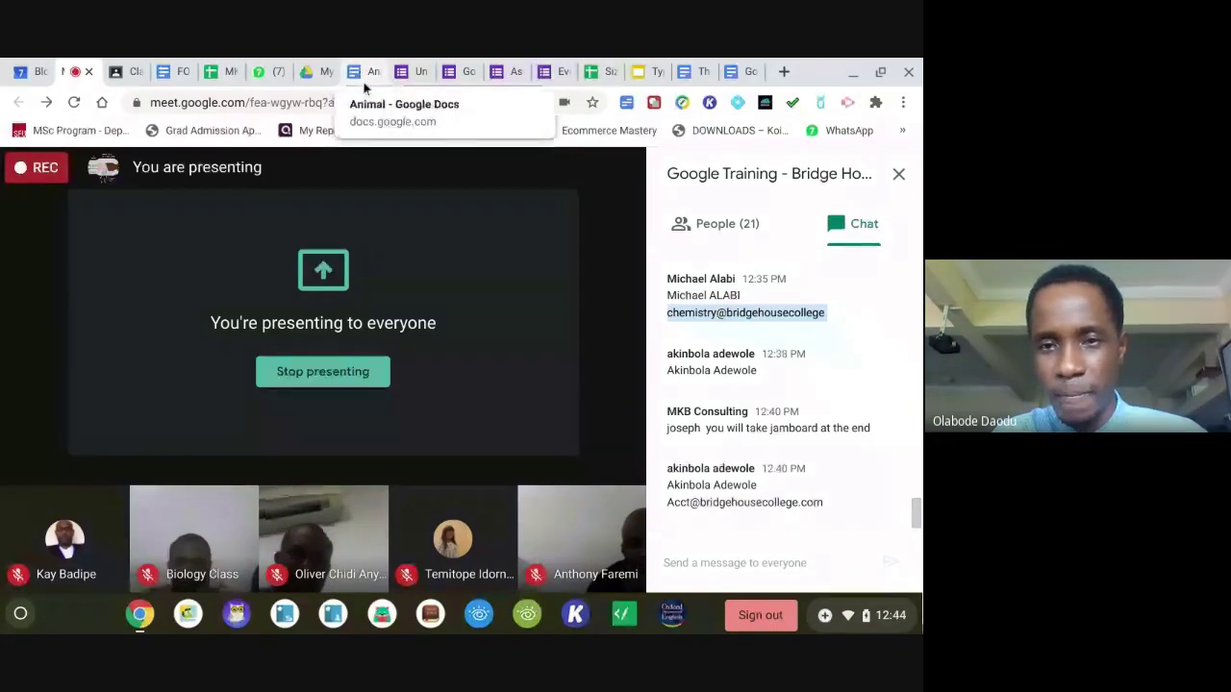
pyautogui.moveTo(916, 515); pyautogui.dragTo(918, 492)
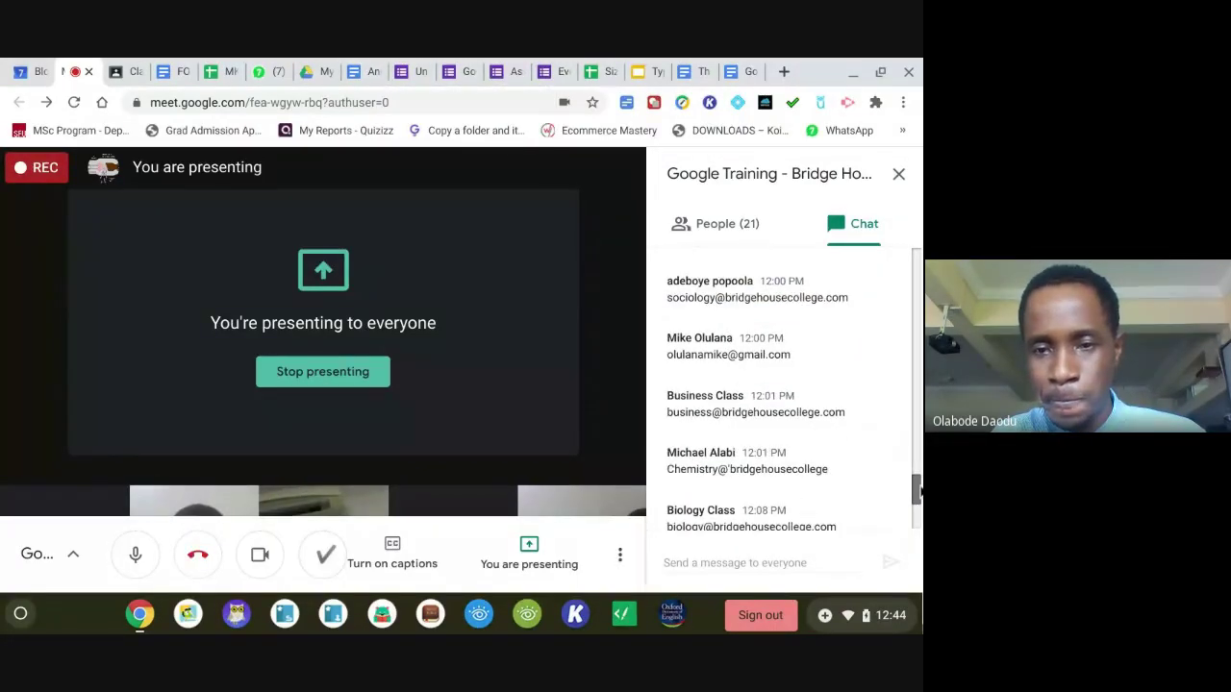
pyautogui.scroll(-1, 884, 475)
pyautogui.moveTo(837, 474); pyautogui.dragTo(668, 484)
pyautogui.hotkey('ctrl', 'c')
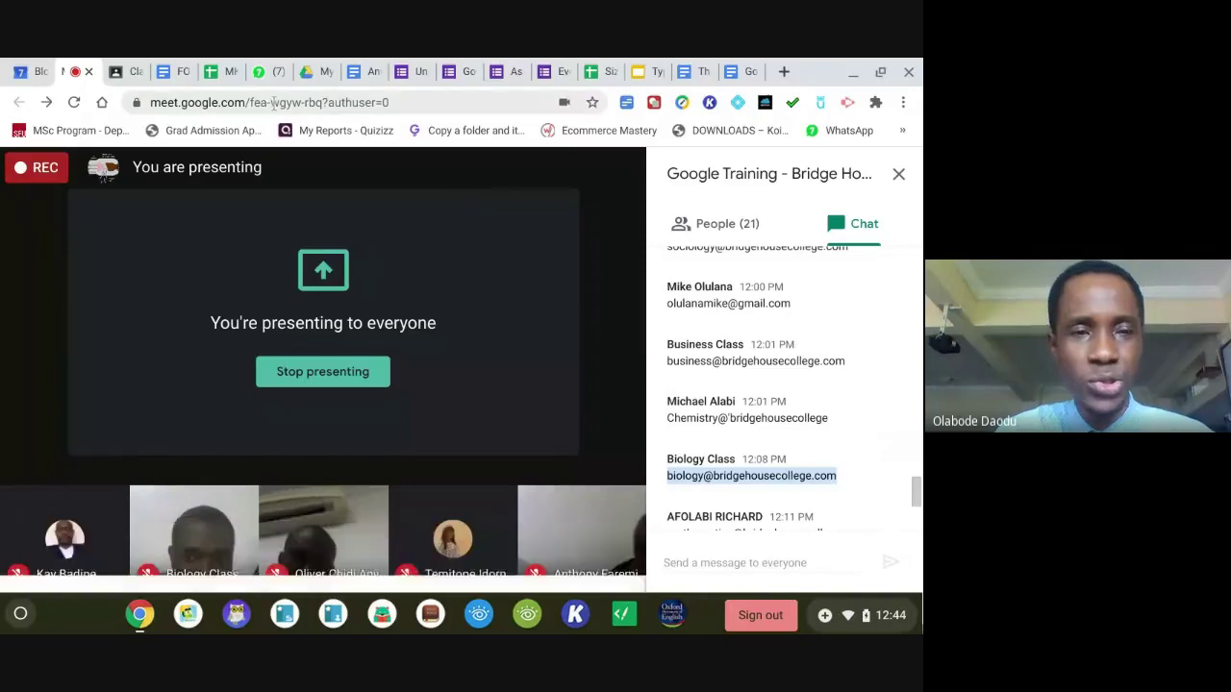
pyautogui.click(169, 74)
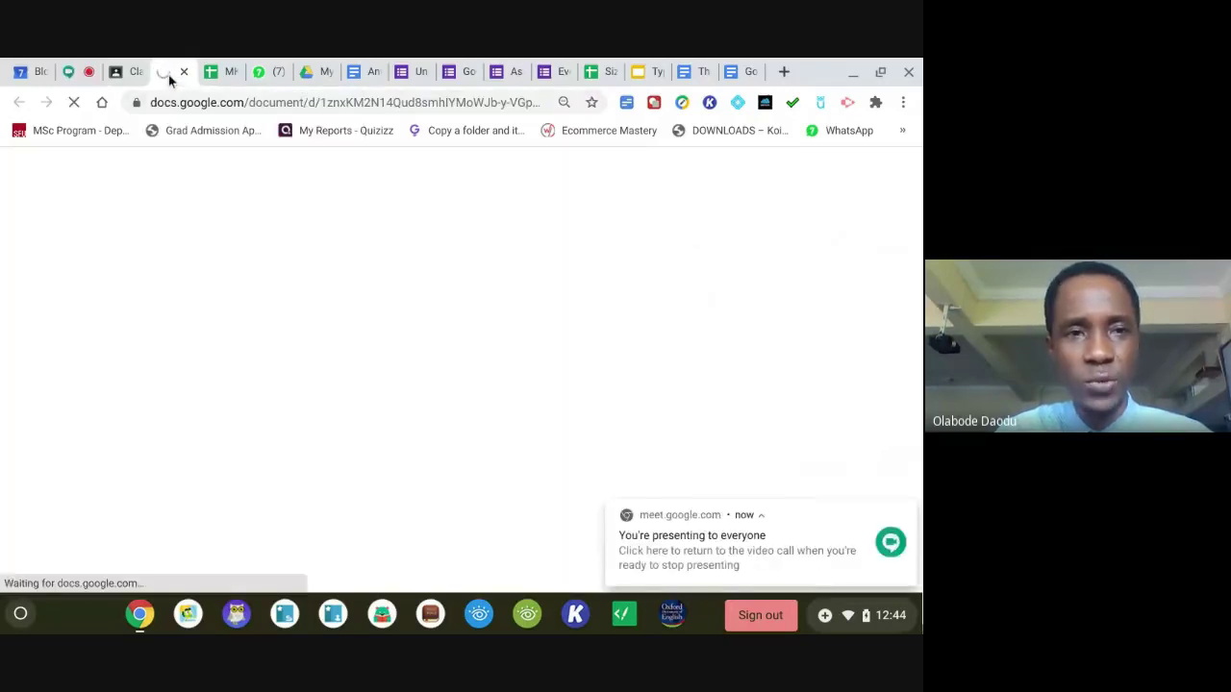
# Paste the participant's e-mail address into the Animal document's Share dialog.
pyautogui.click(354, 71)
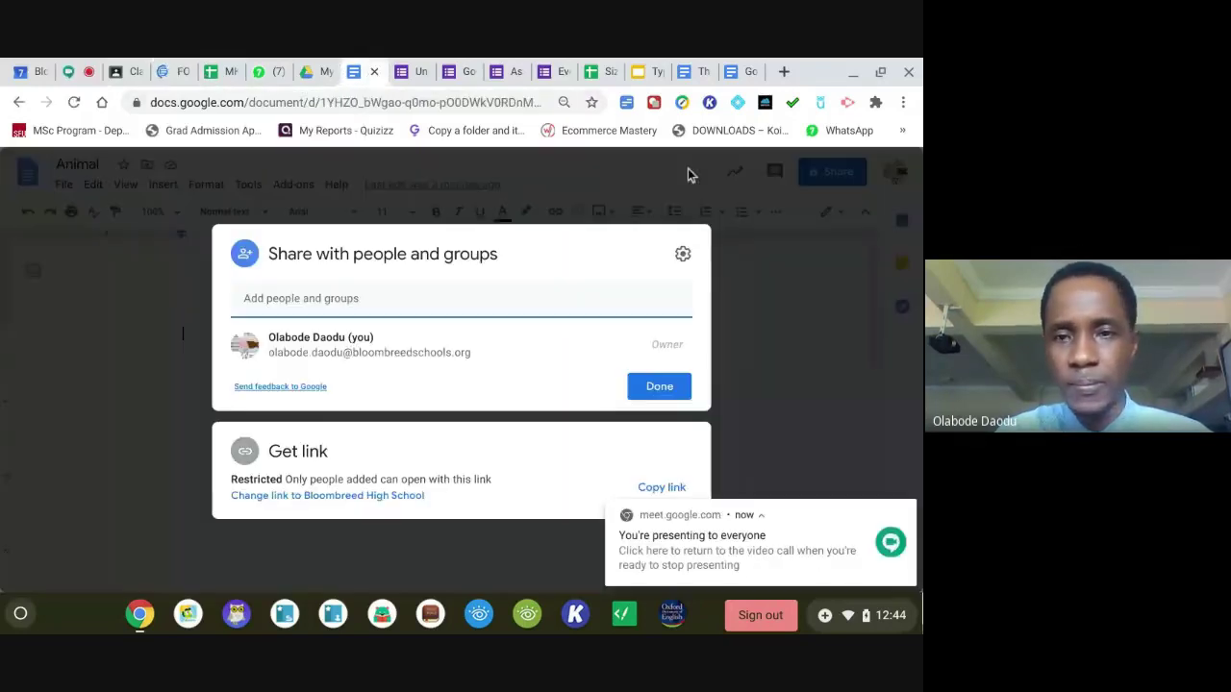
pyautogui.click(566, 309)
pyautogui.hotkey('ctrl', 'v')
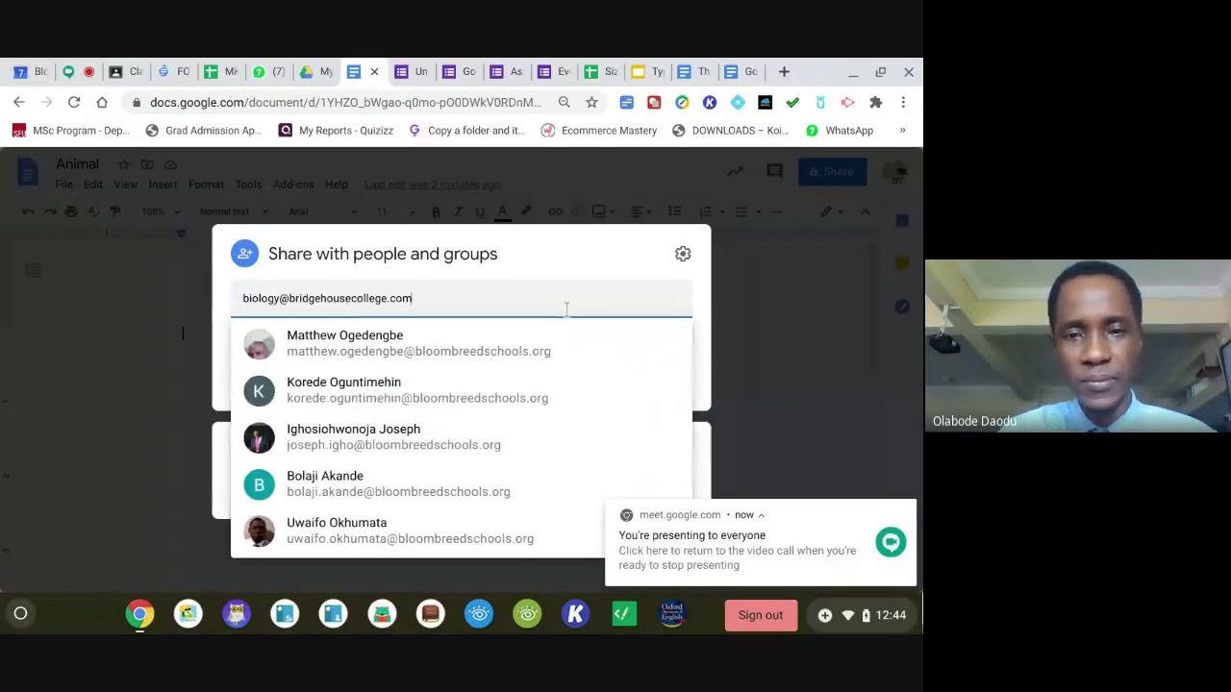
pyautogui.click(649, 389)
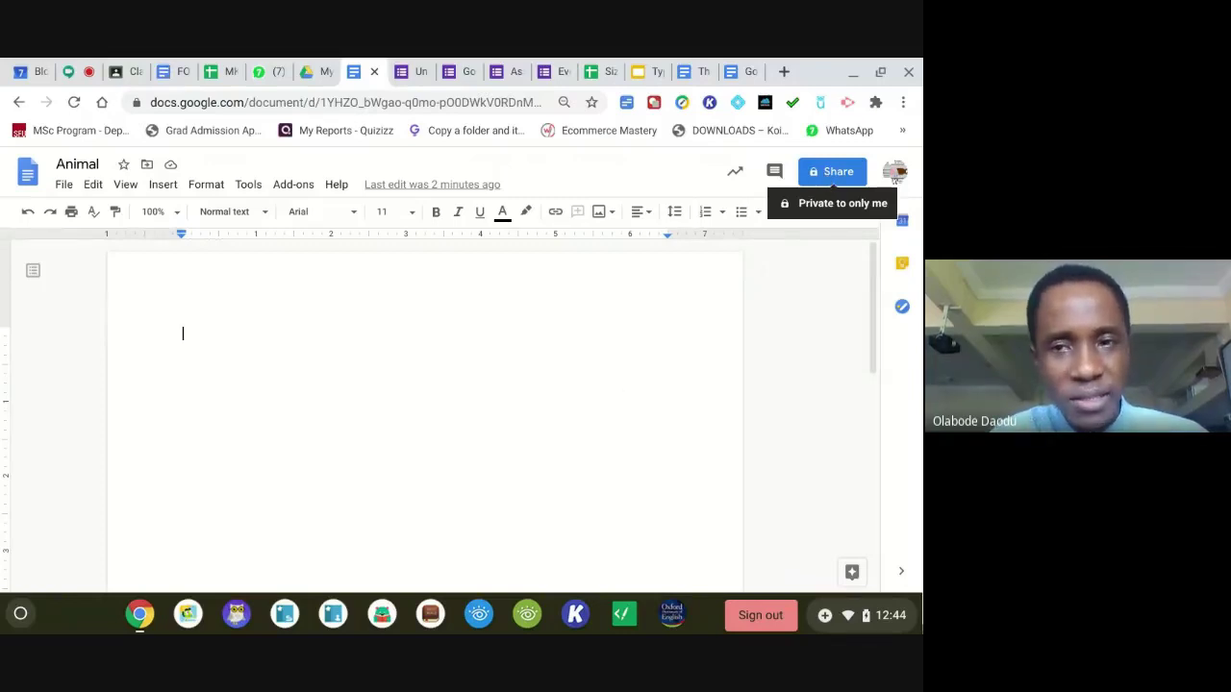
# Set link access to anyone with the link as Editor and copy the link.
pyautogui.click(827, 177)
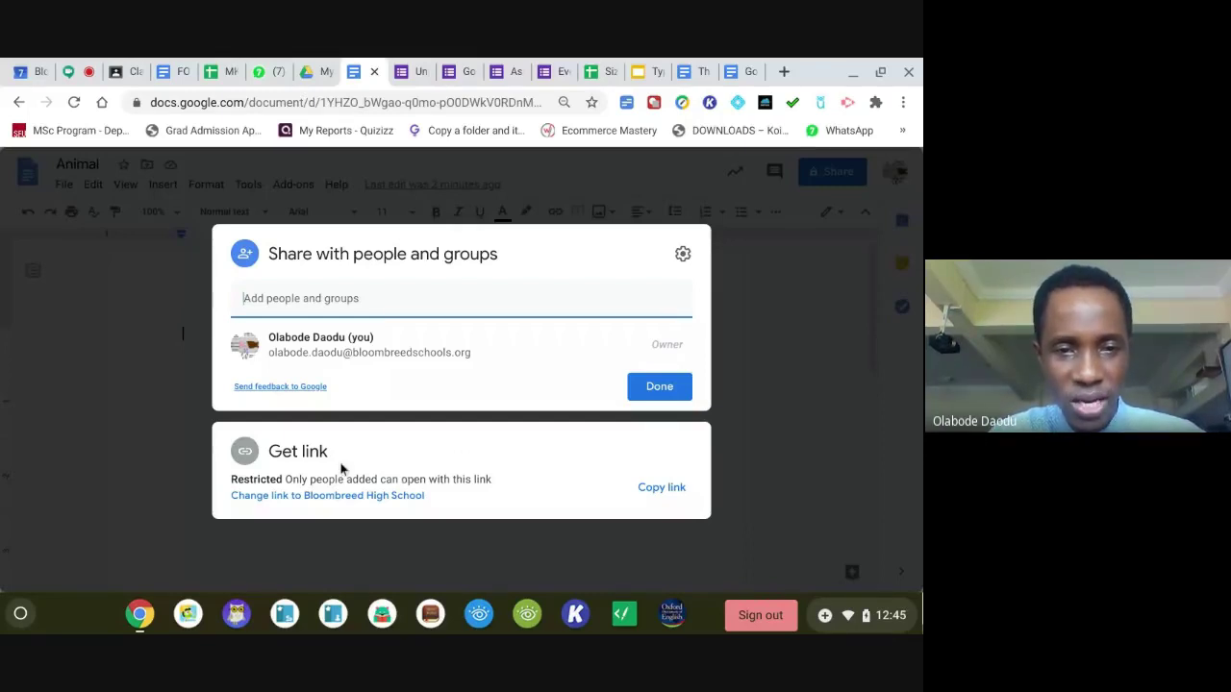
pyautogui.click(395, 496)
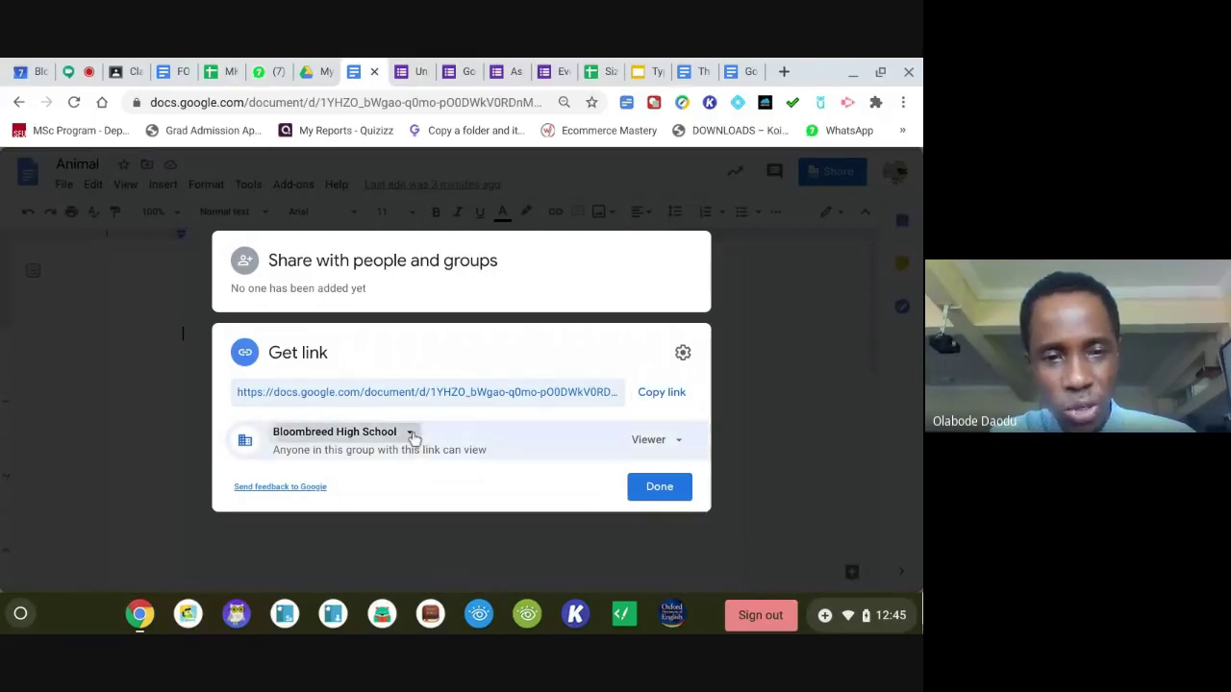
pyautogui.click(412, 435)
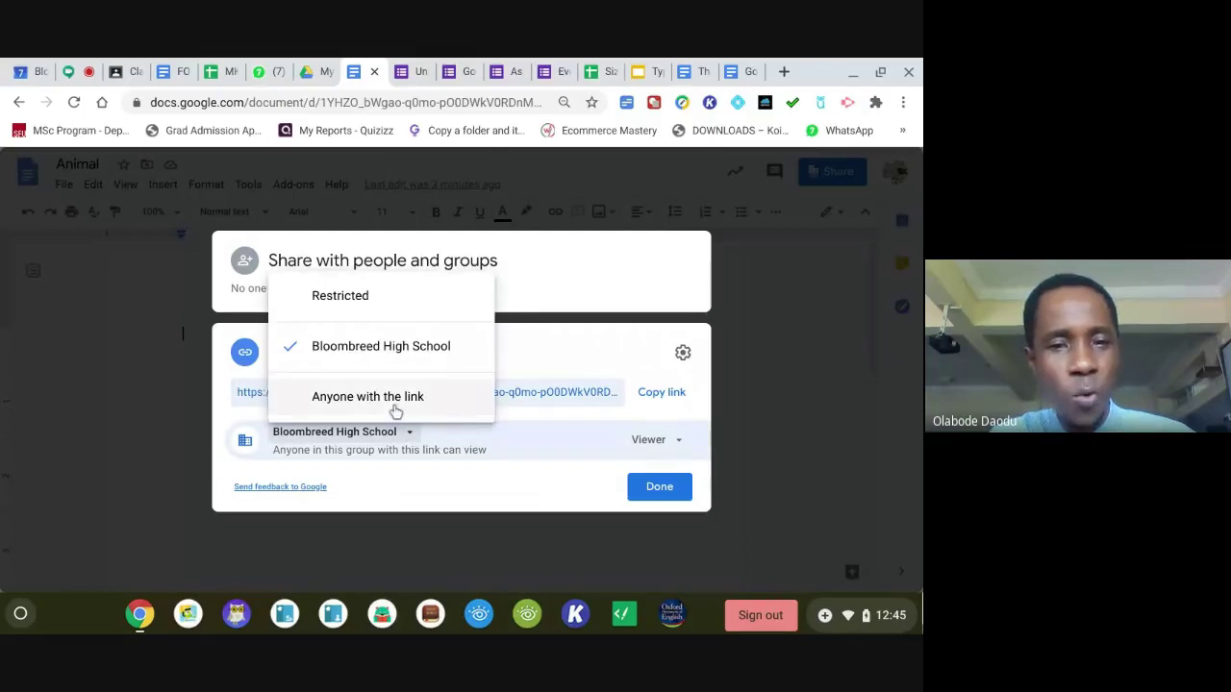
pyautogui.click(395, 412)
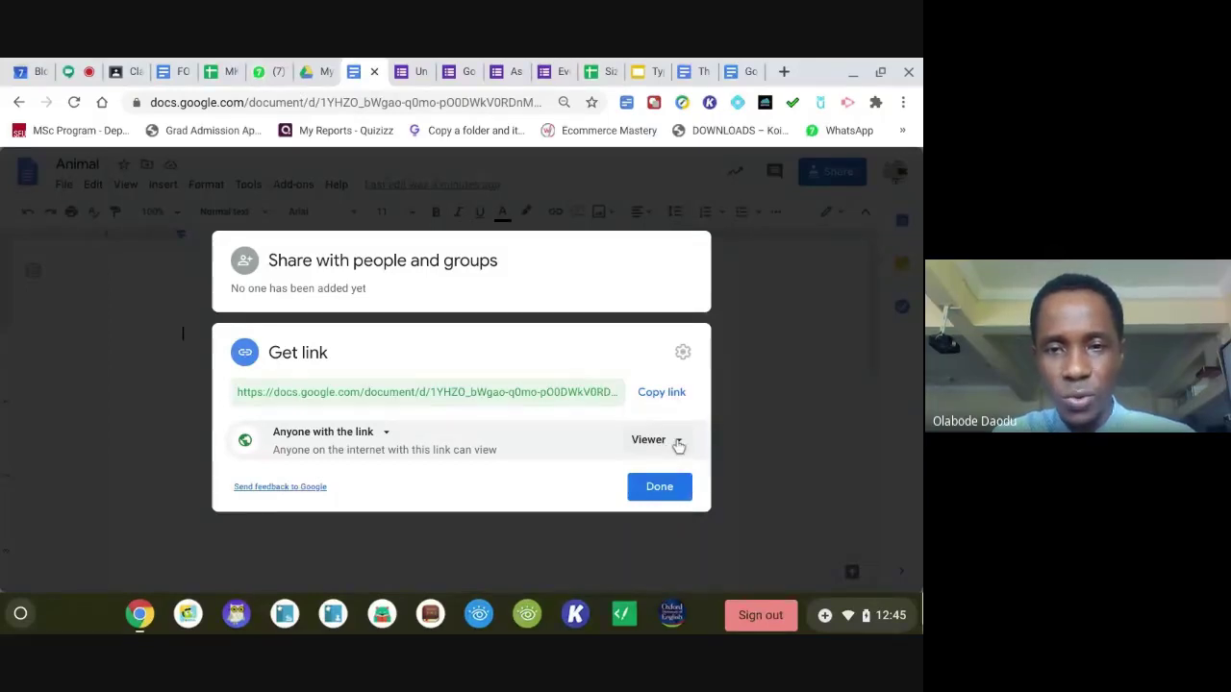
pyautogui.click(676, 444)
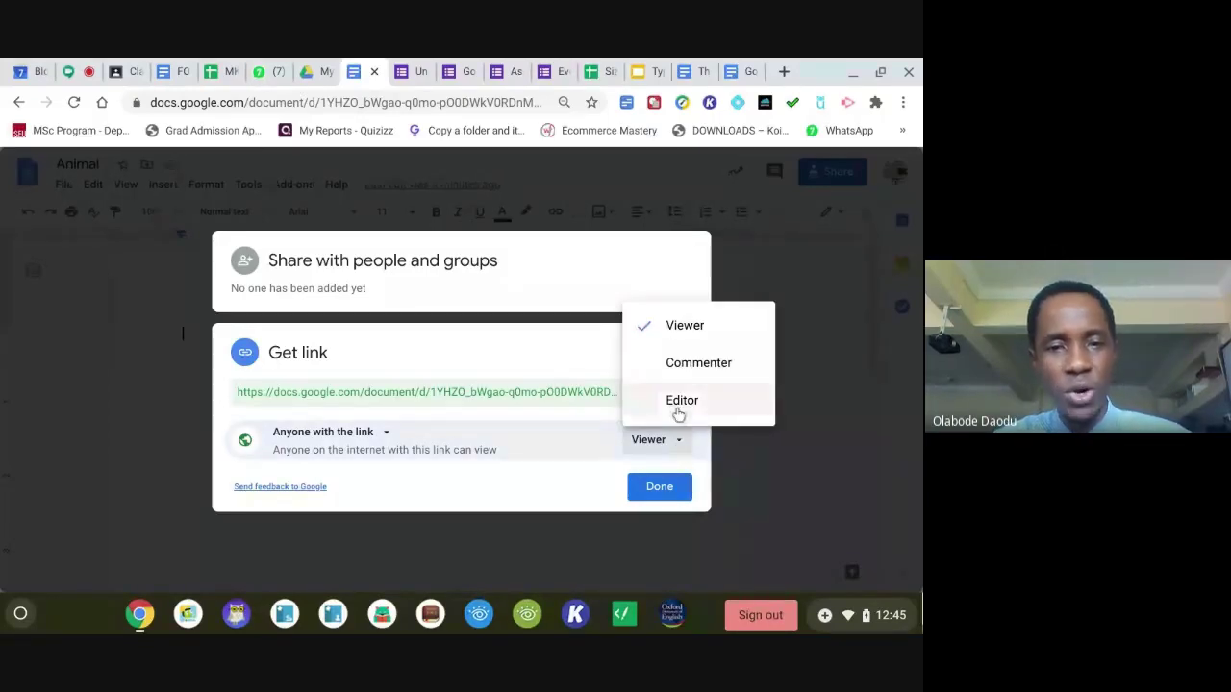
pyautogui.click(679, 412)
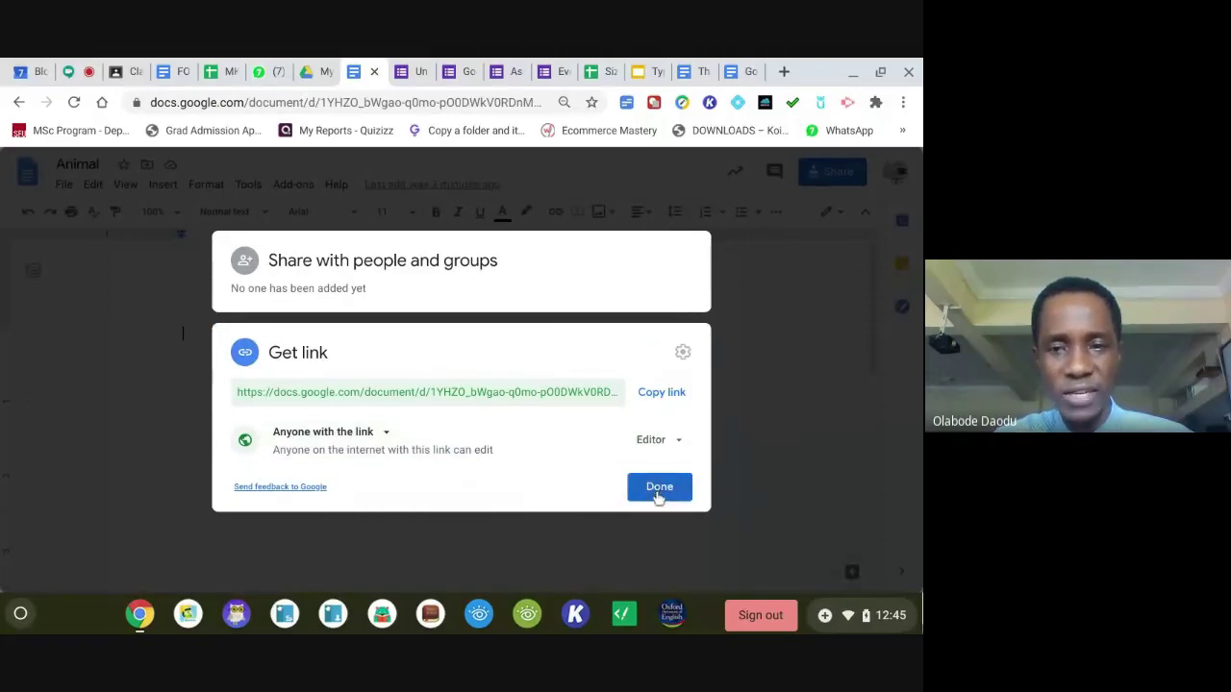
pyautogui.click(665, 396)
pyautogui.click(661, 489)
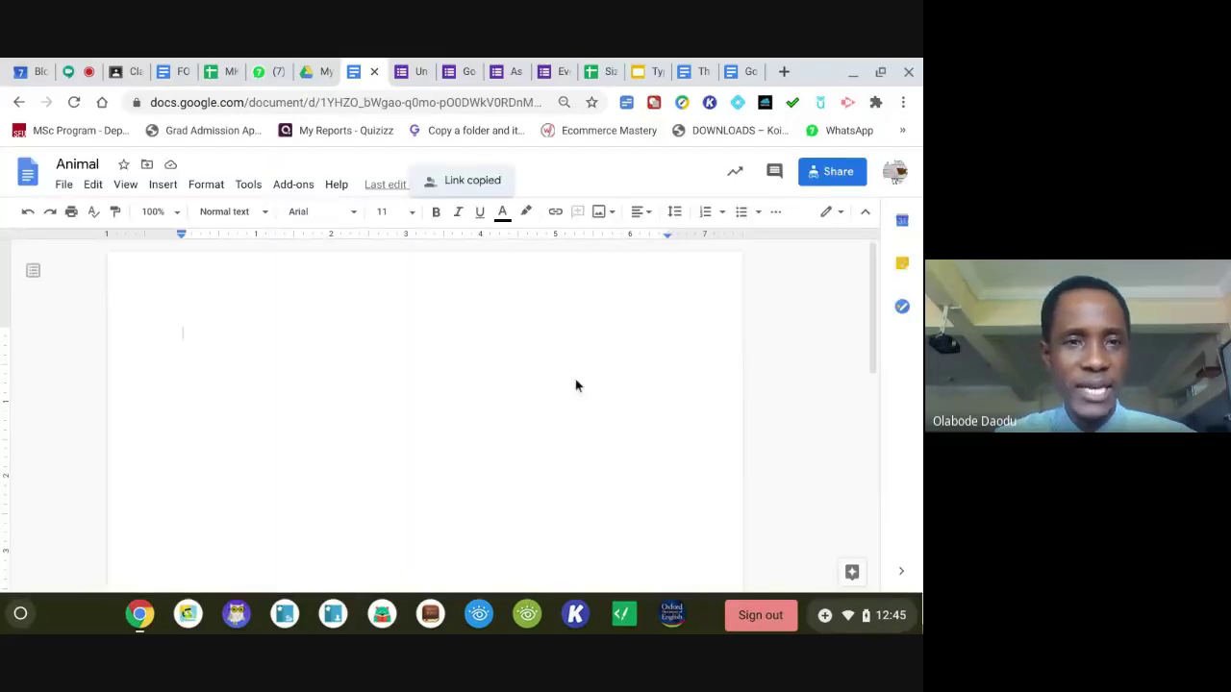
pyautogui.click(82, 77)
# Paste the Animal document link into the Meet chat and send it to everyone.
pyautogui.click(683, 562)
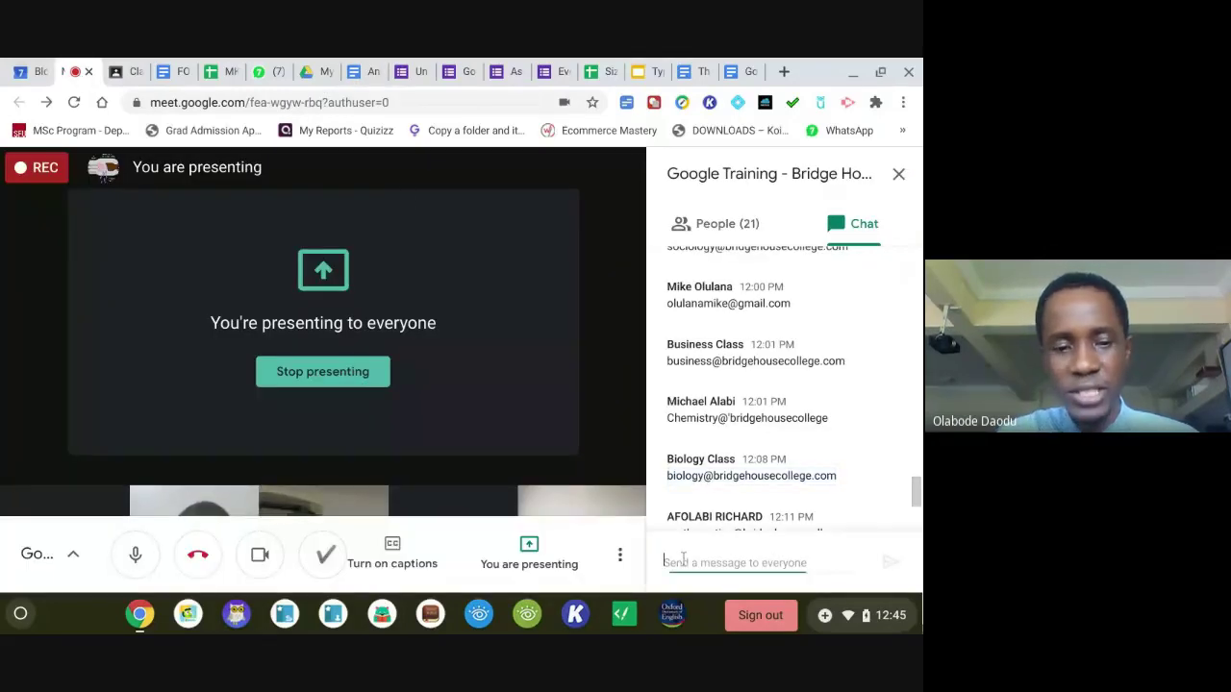
pyautogui.hotkey('ctrl', 'v')
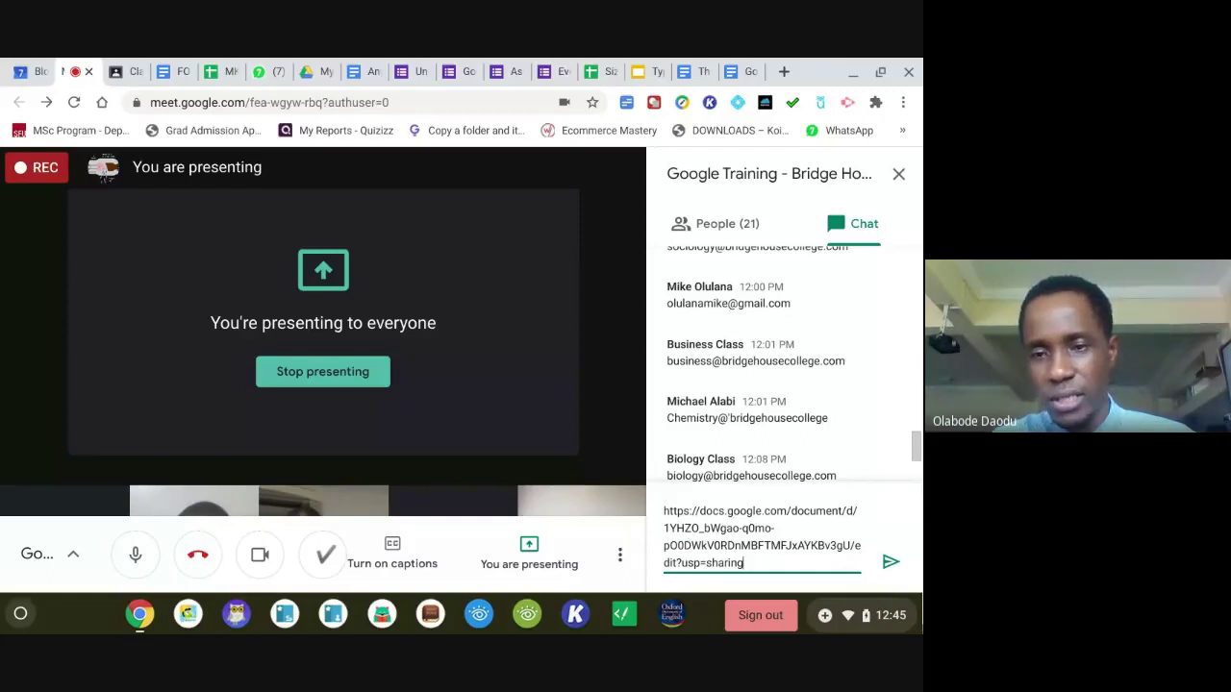
pyautogui.click(891, 562)
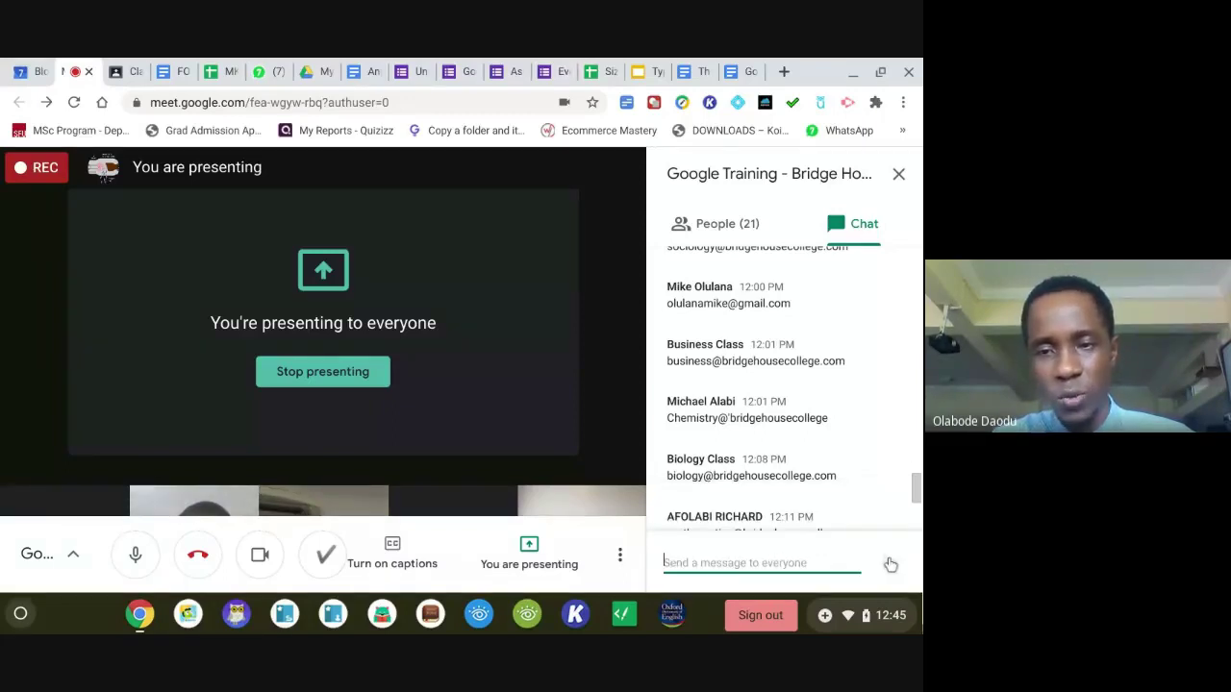
pyautogui.moveTo(916, 489); pyautogui.dragTo(919, 520)
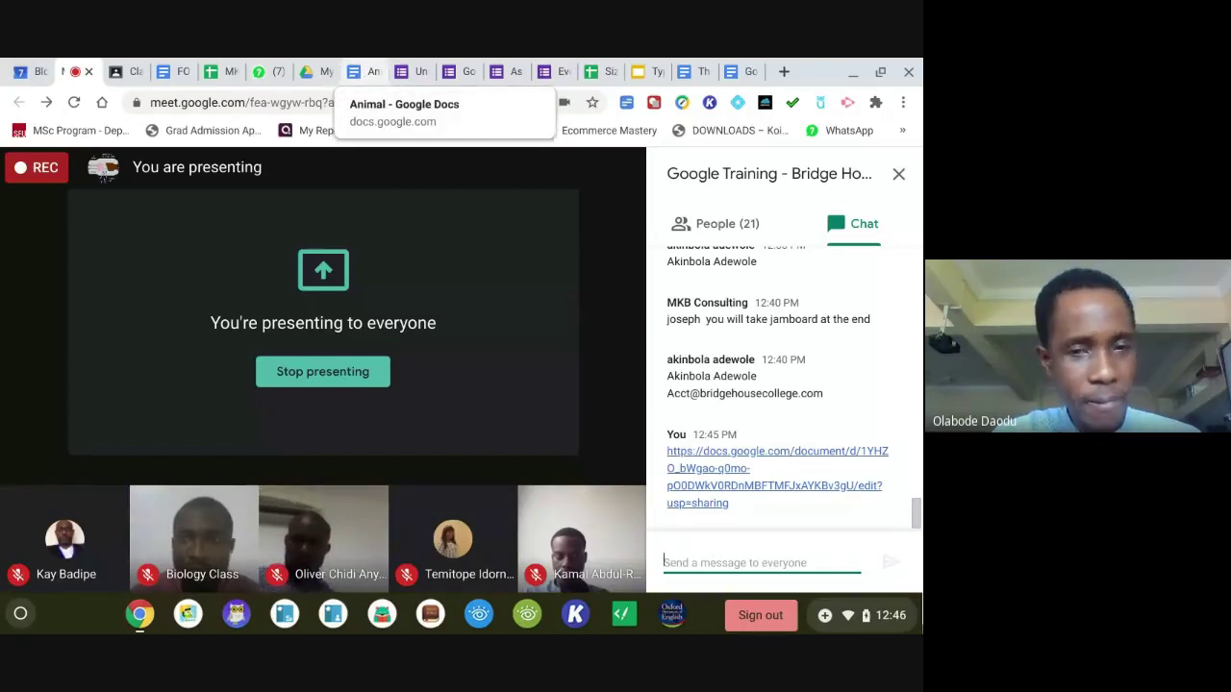
pyautogui.click(365, 71)
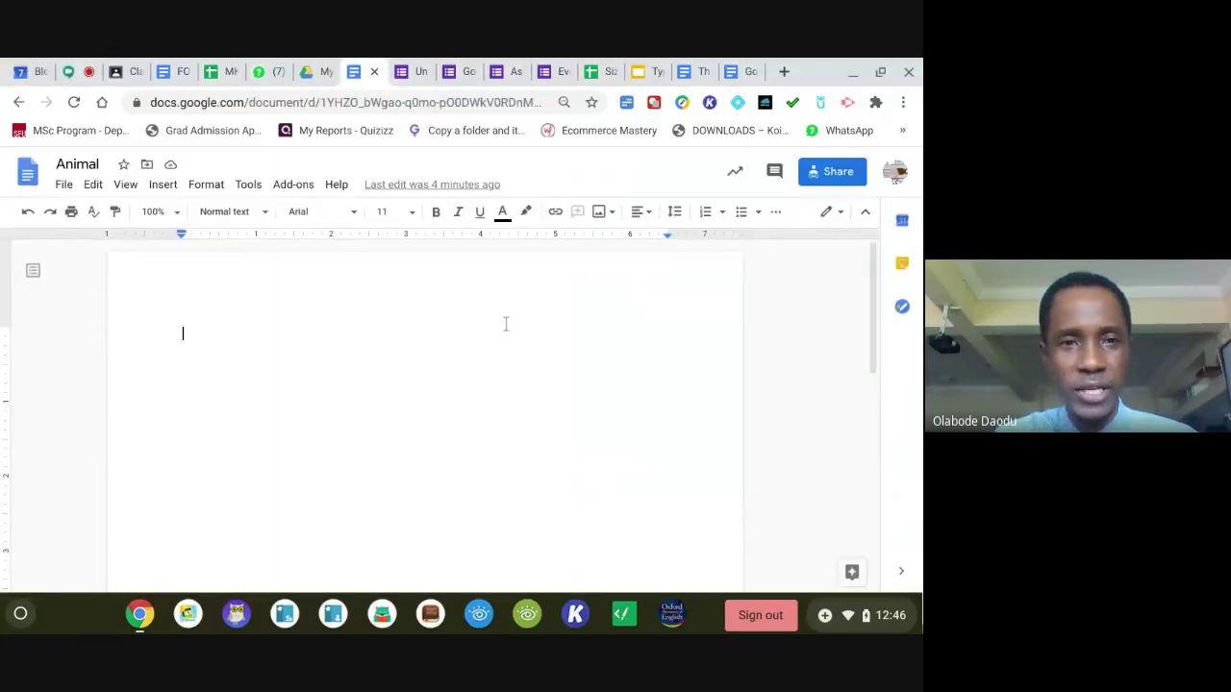
pyautogui.click(76, 77)
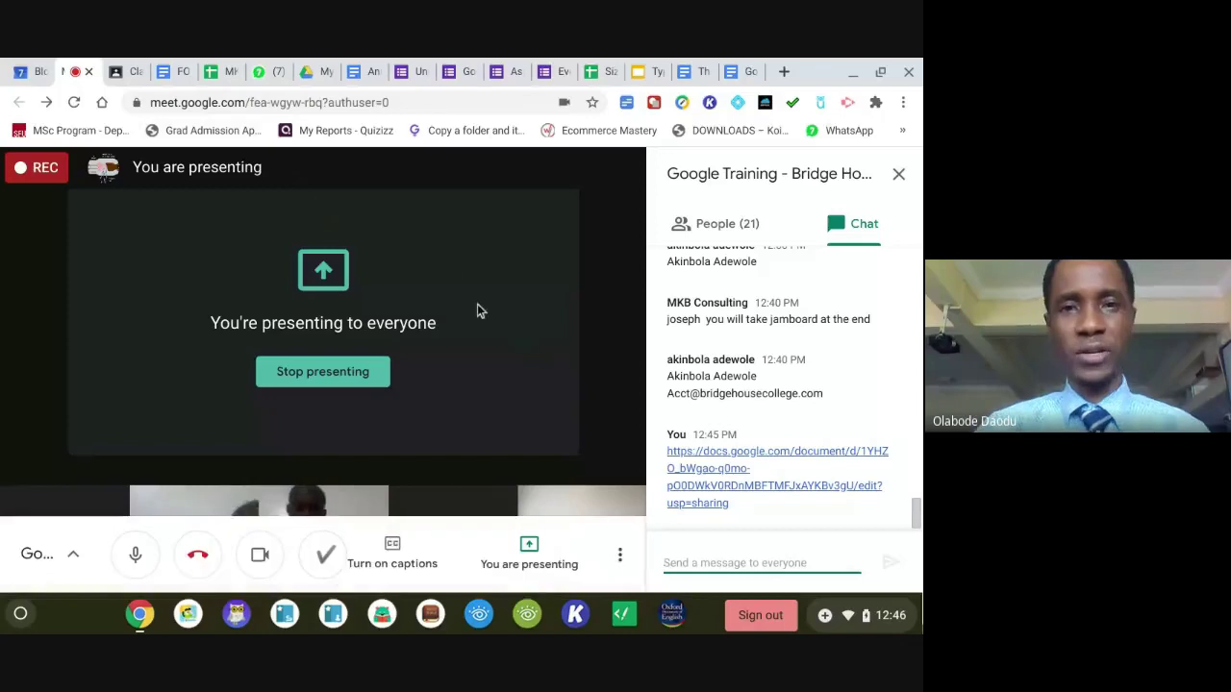
# Switch to the Animal document tab to watch participants editing it.
pyautogui.click(370, 72)
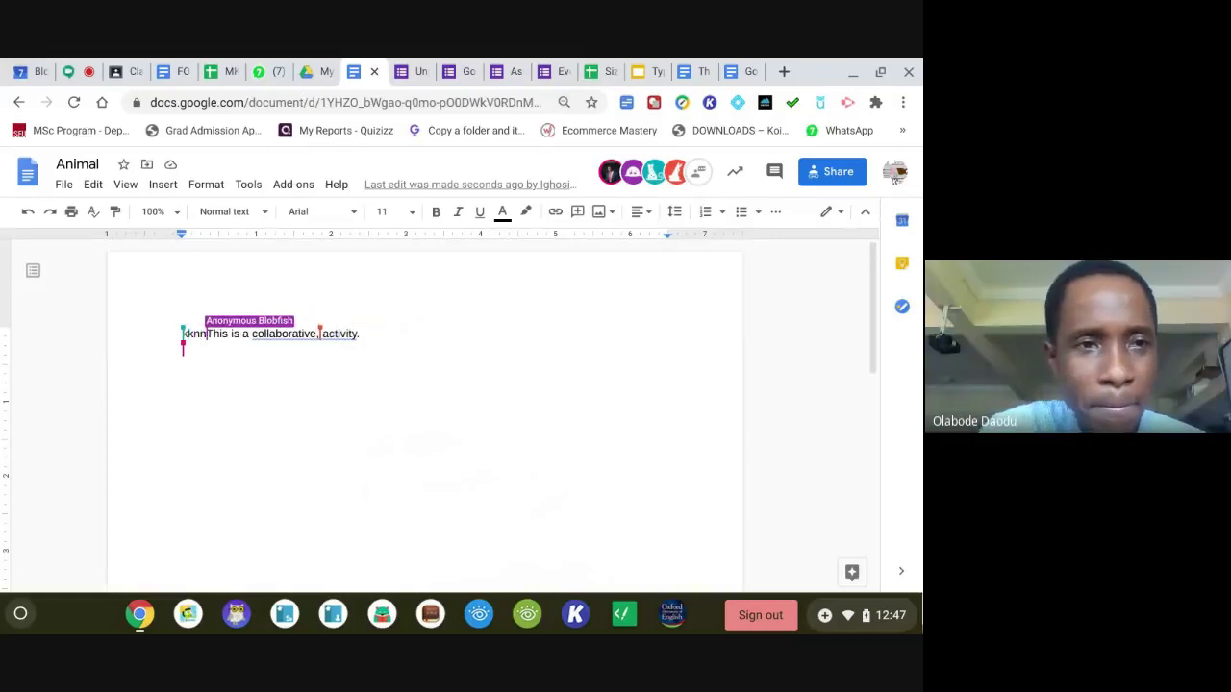
# Check the Meet call, then view the Animal document's new sentences and cheetah photo.
pyautogui.click(73, 71)
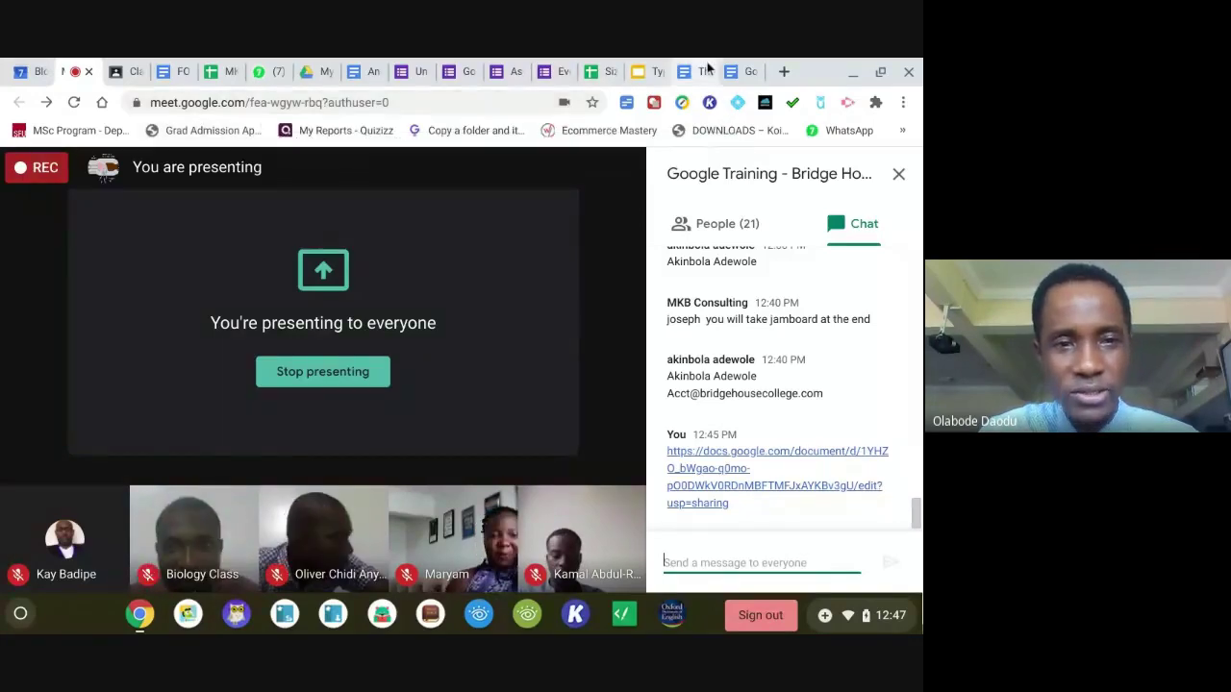
pyautogui.click(362, 72)
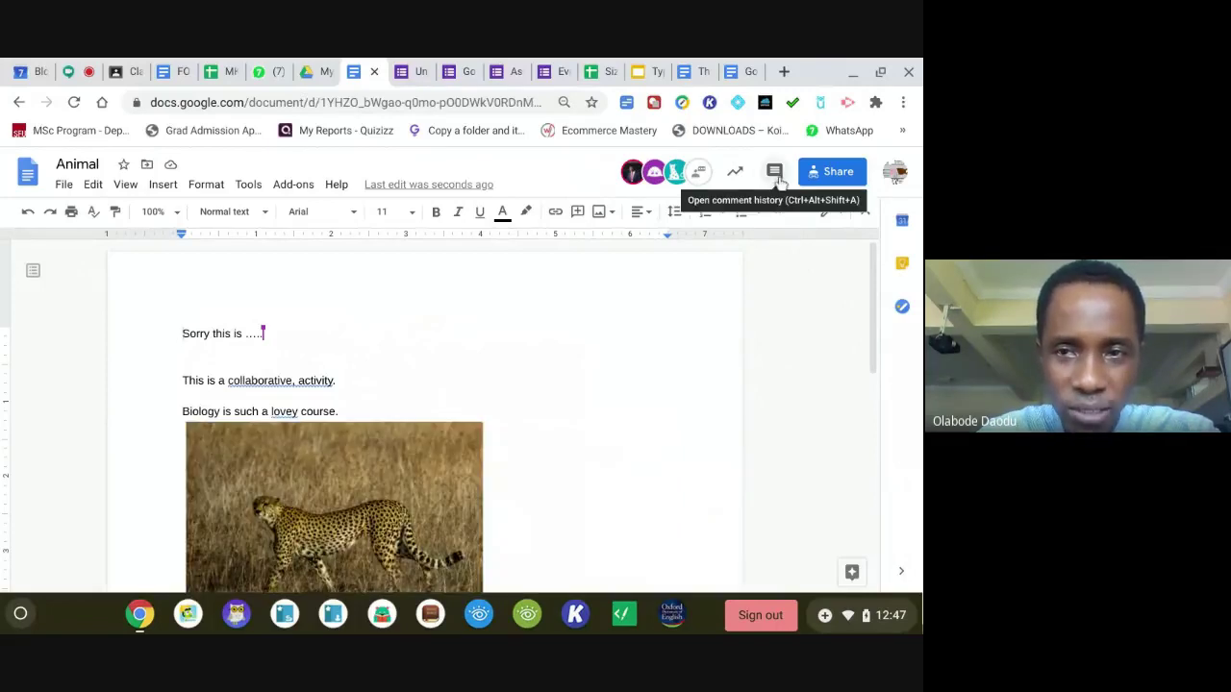
# Select the line 'This is a collaborative, activity.' and start a new comment on it.
pyautogui.click(775, 174)
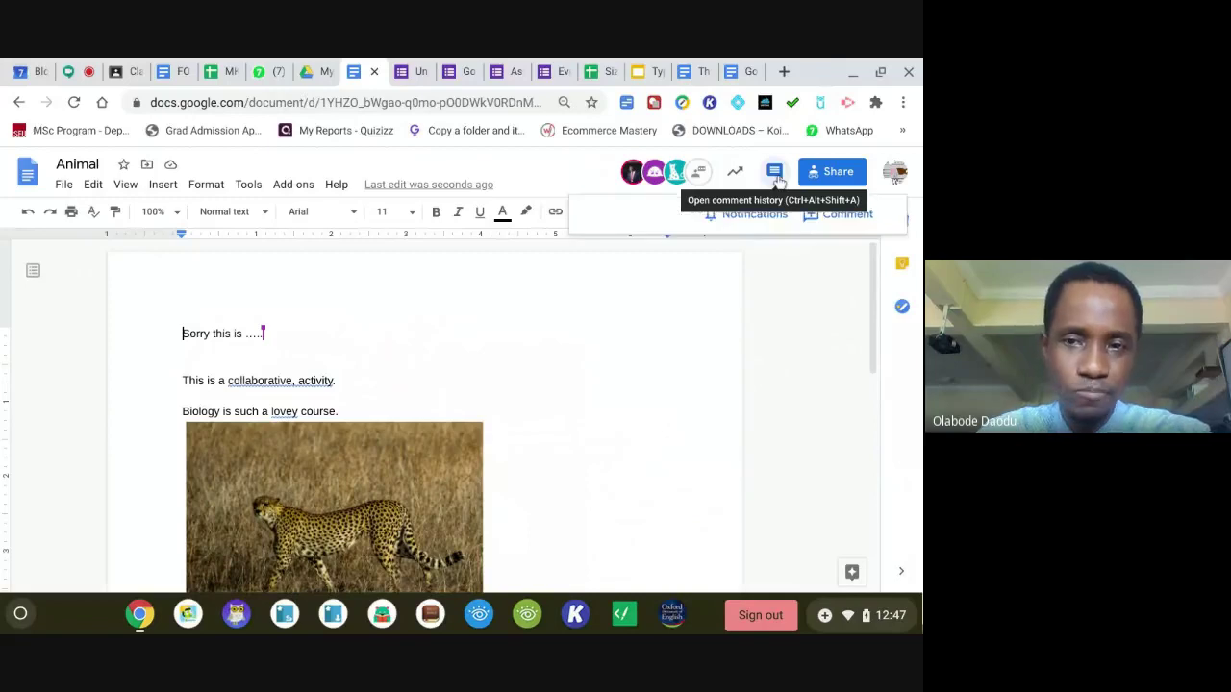
pyautogui.click(370, 360)
pyautogui.moveTo(350, 381); pyautogui.dragTo(187, 376)
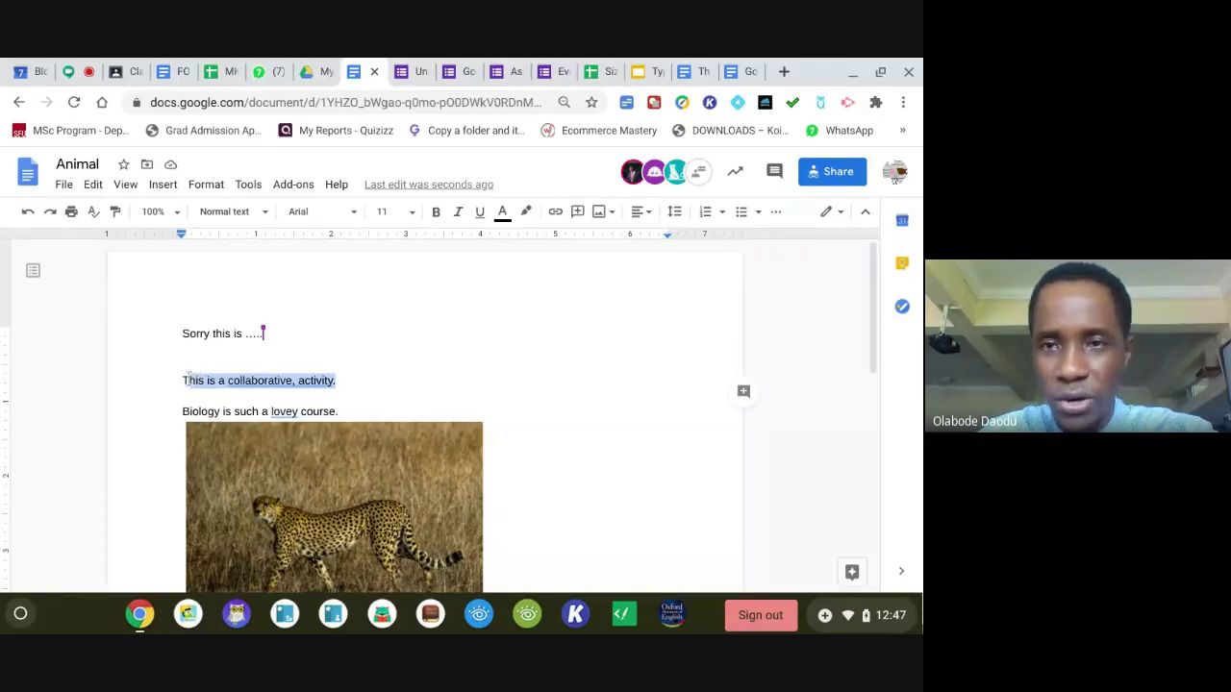
pyautogui.click(774, 171)
pyautogui.click(831, 222)
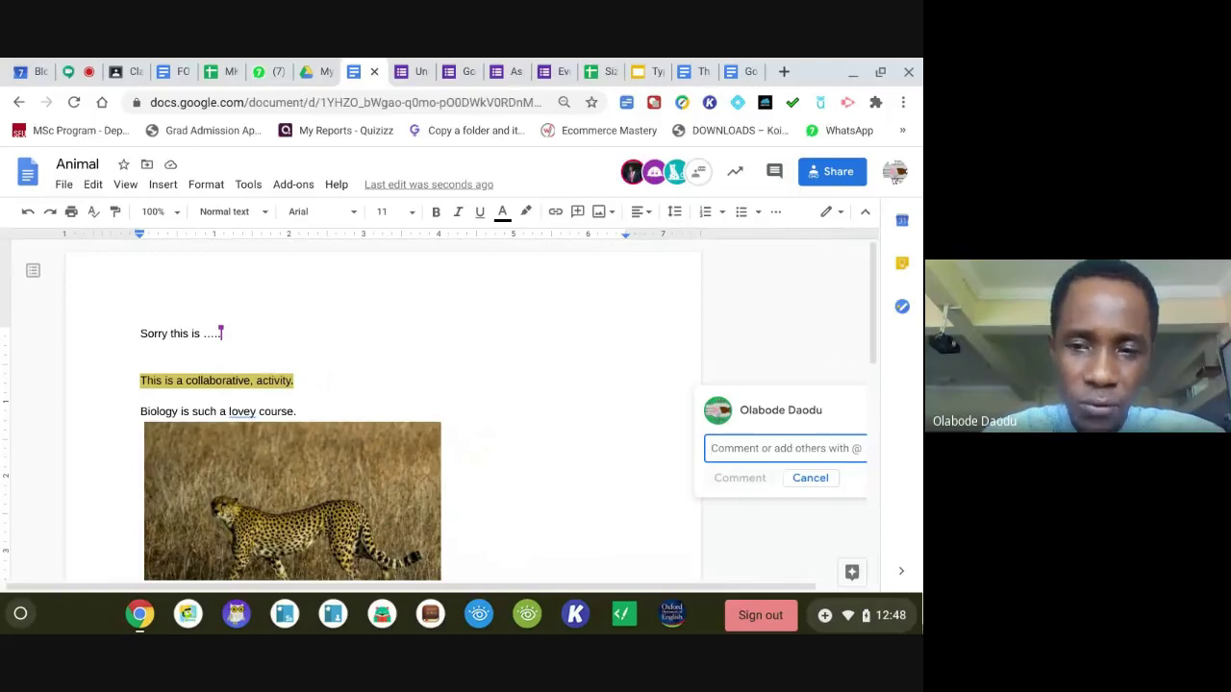
# Post the comment 'Edit this' and reopen its thread on the line.
pyautogui.write('+')
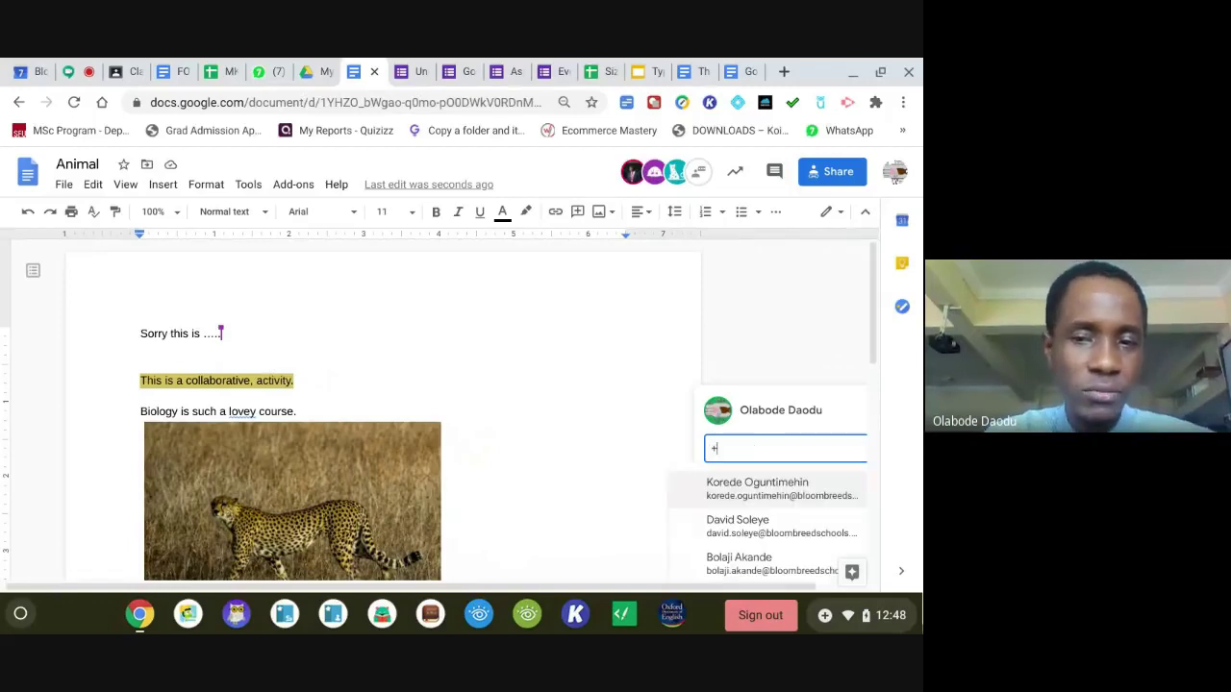
pyautogui.press('BackSpace')
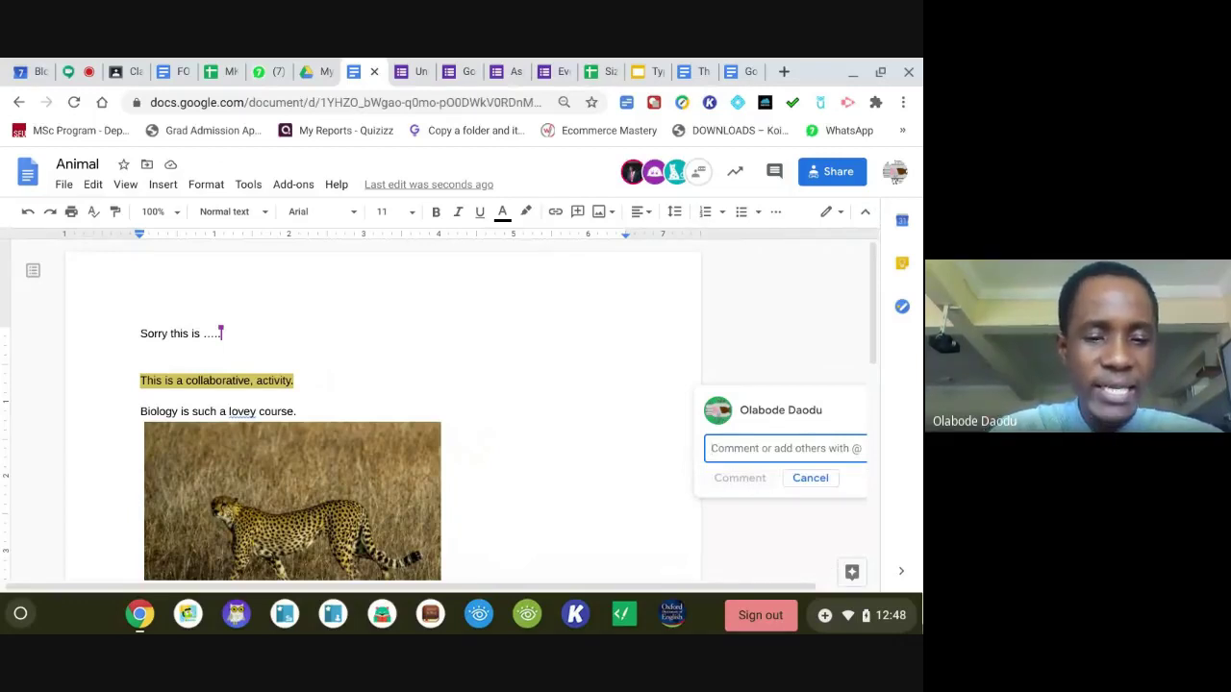
pyautogui.write('Ede')
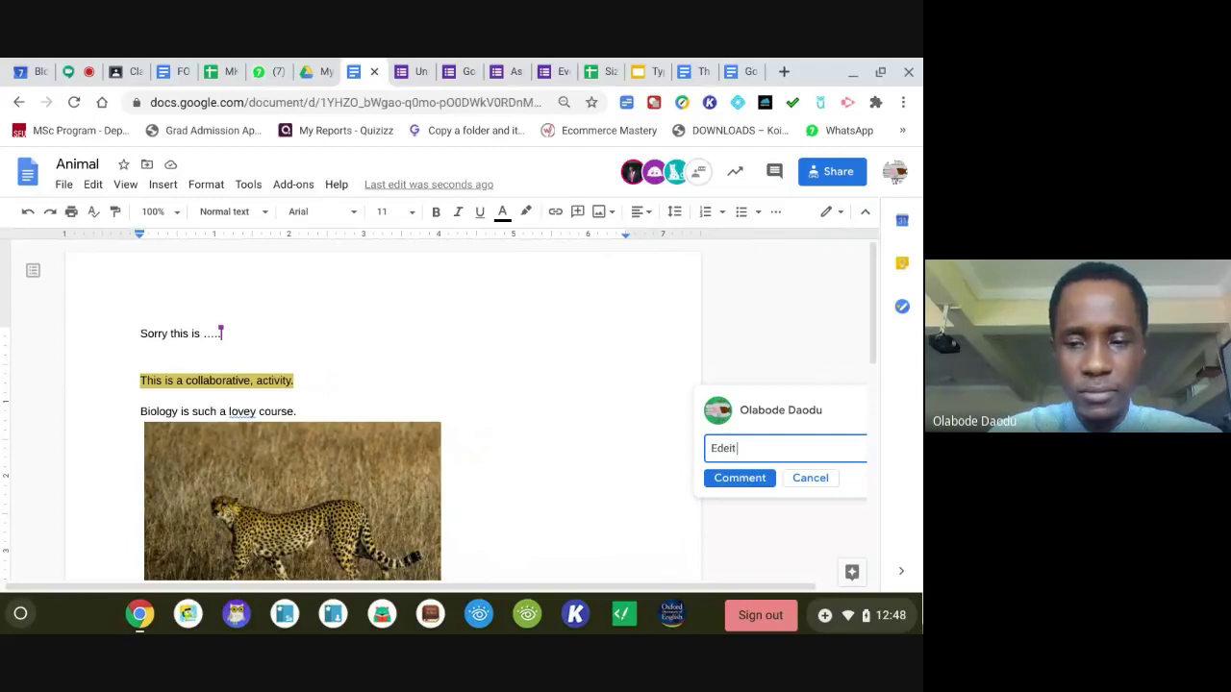
pyautogui.press('BackSpace')
pyautogui.write('it this')
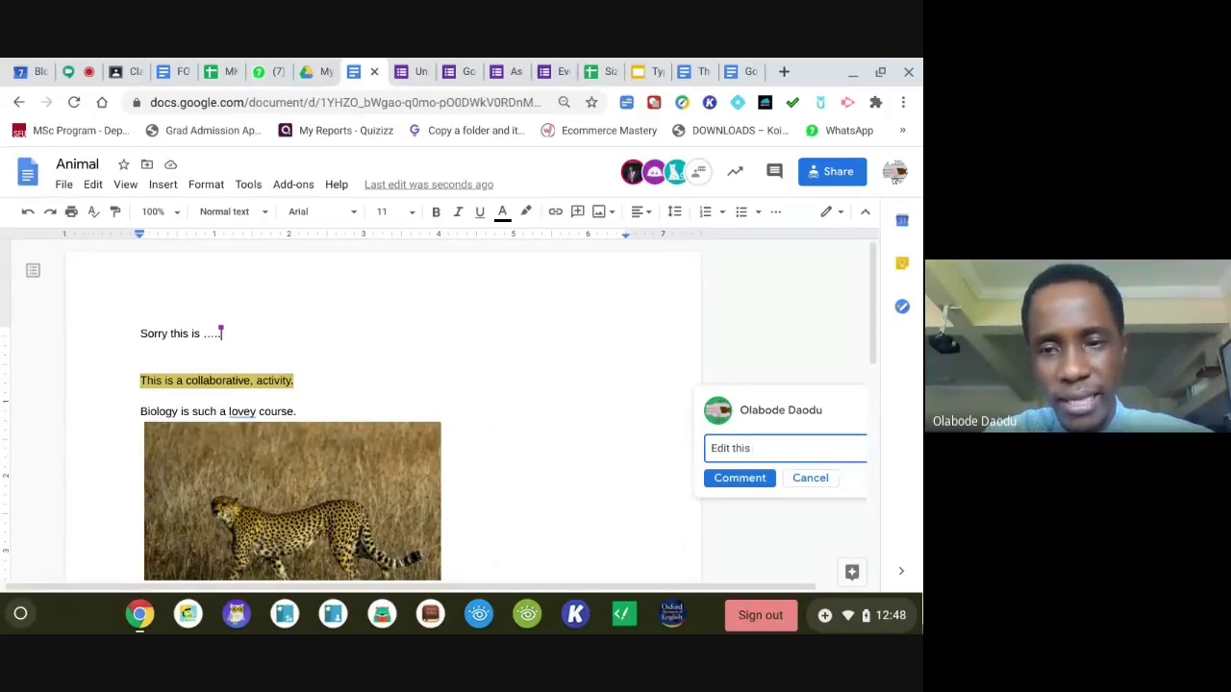
pyautogui.click(734, 481)
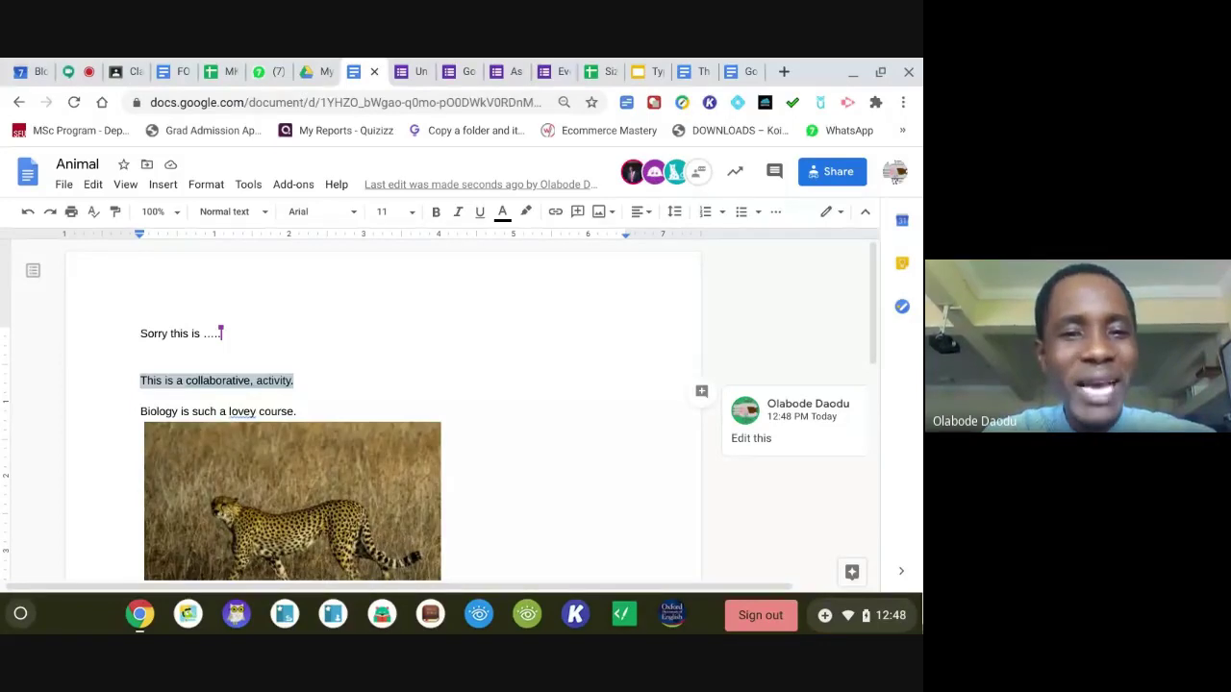
pyautogui.click(169, 378)
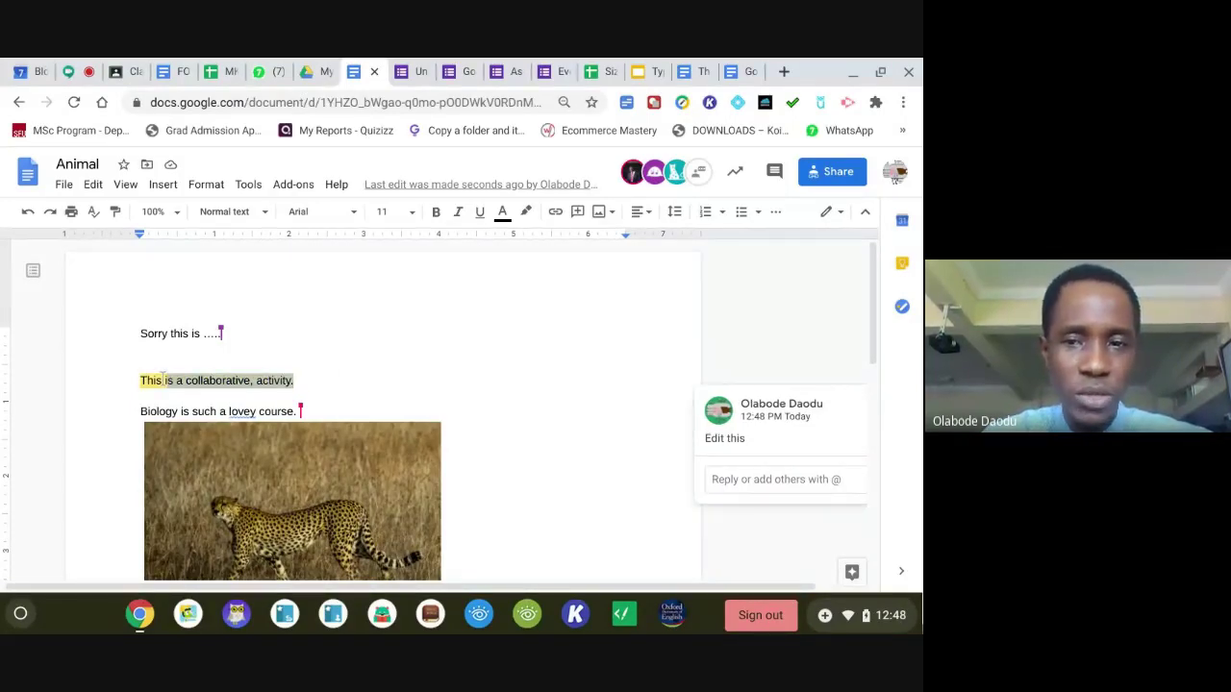
pyautogui.moveTo(164, 379); pyautogui.dragTo(142, 378)
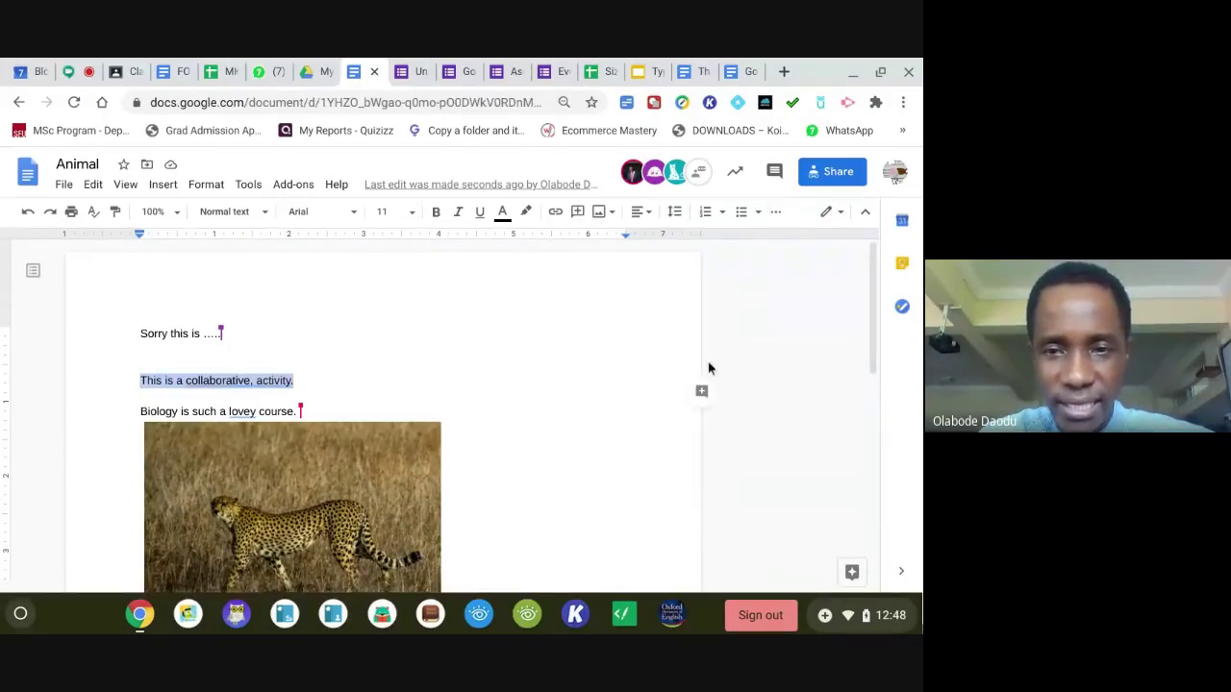
# Comment on 'This is a collaborative, activity.', mentioning the suggested collaborator and assigning it to them.
pyautogui.click(703, 387)
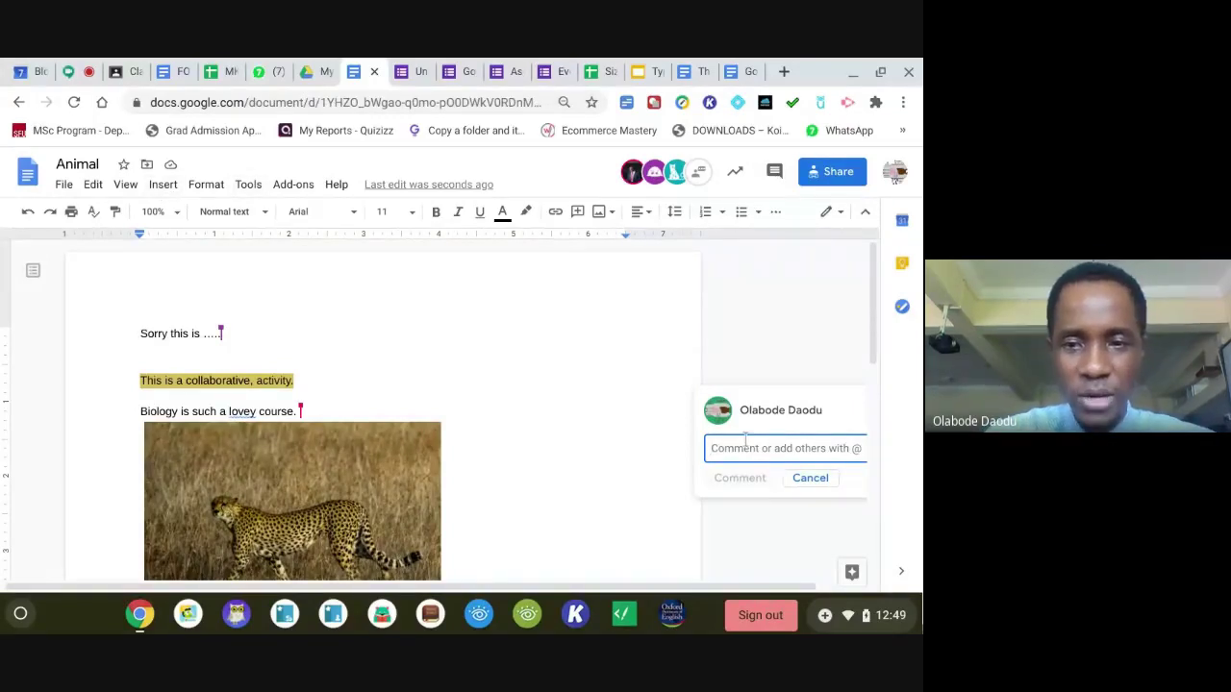
pyautogui.write('+')
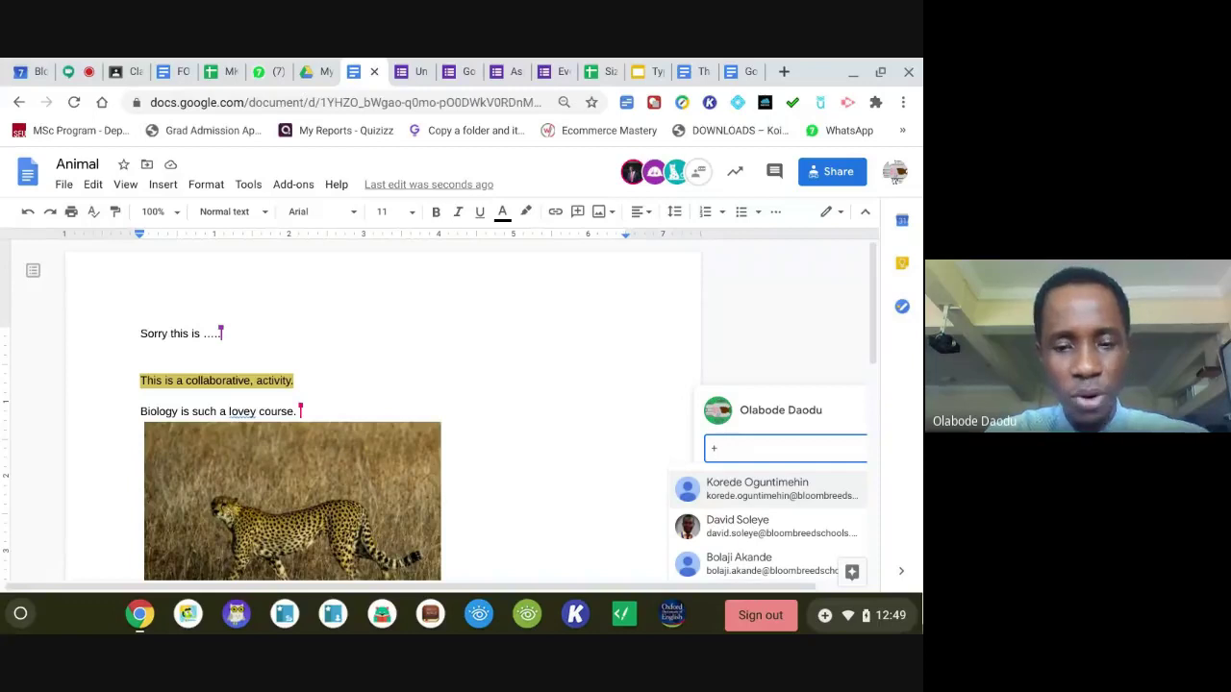
pyautogui.write('jo')
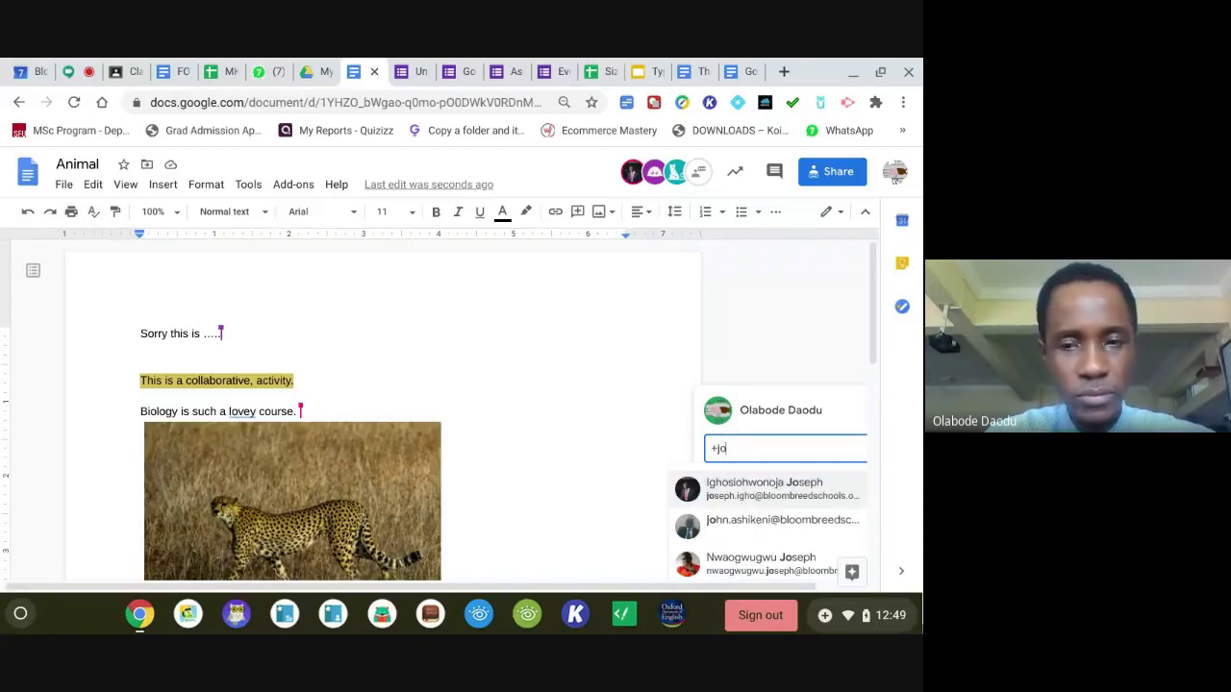
pyautogui.click(760, 495)
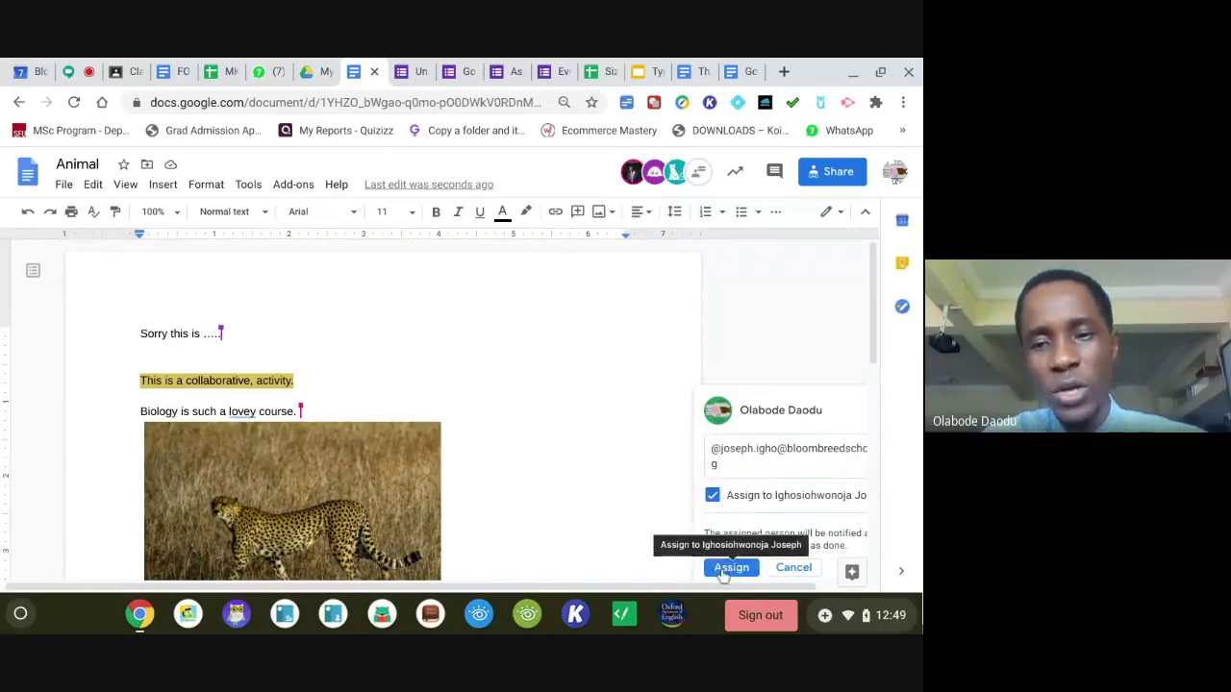
pyautogui.click(723, 569)
pyautogui.click(724, 572)
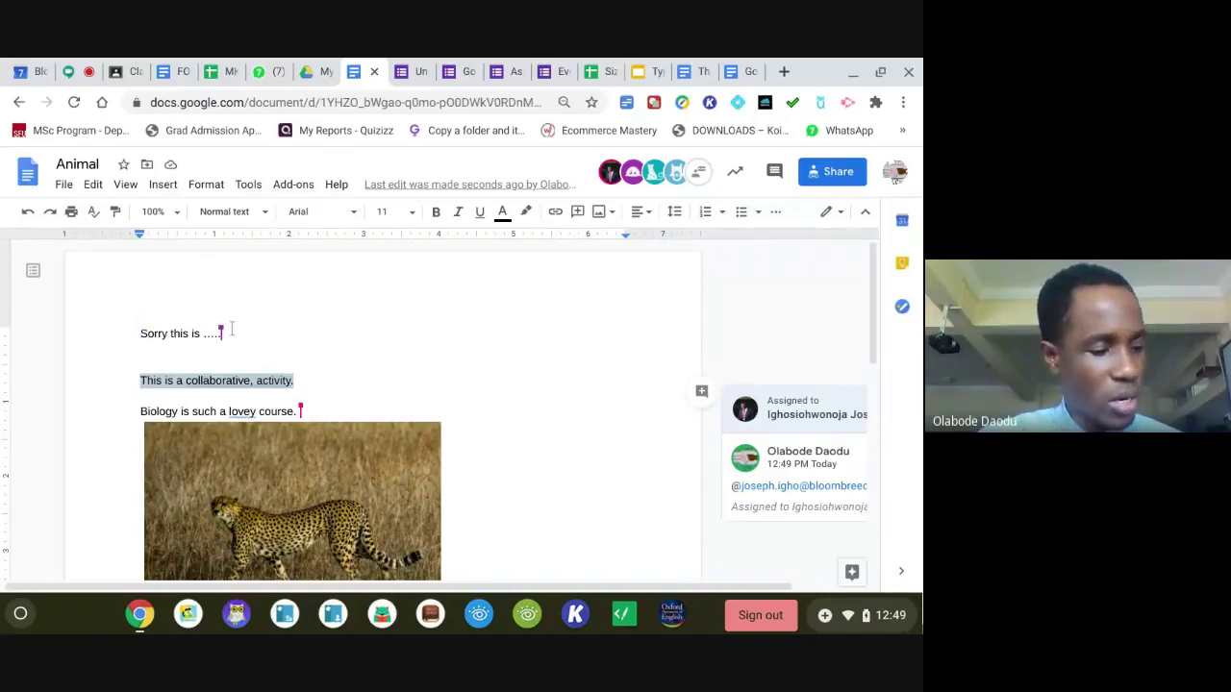
pyautogui.moveTo(221, 330)
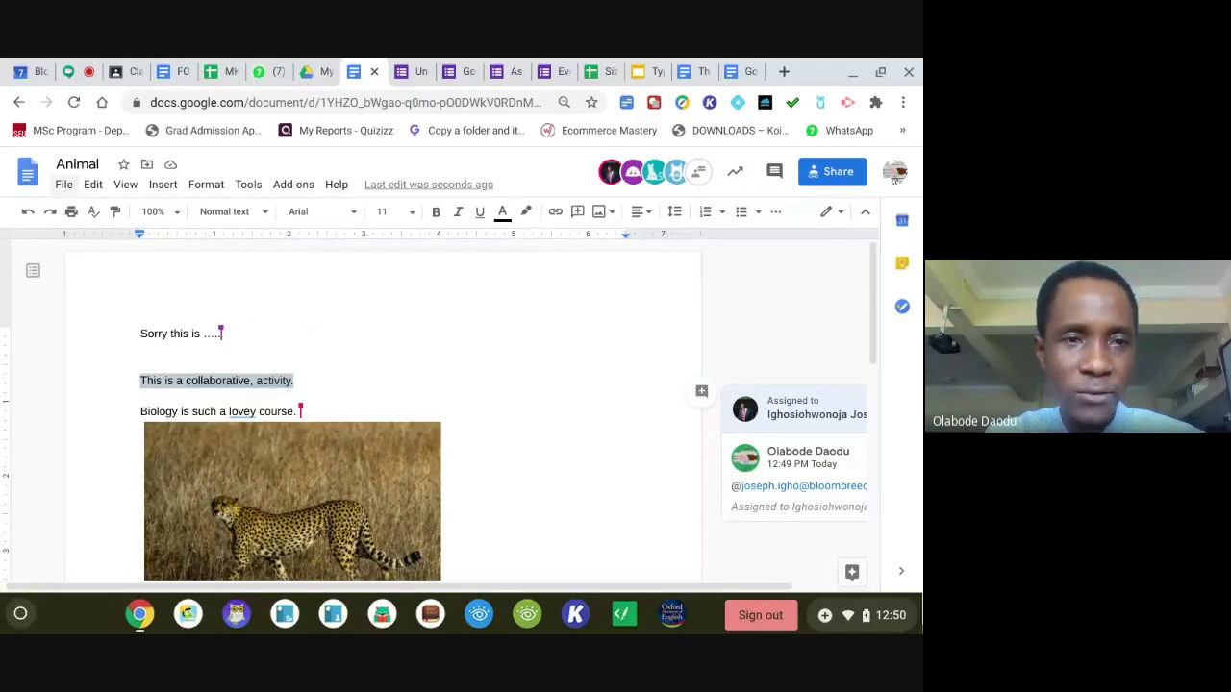
# Bring up the File menu's Open a file dialog and switch it to the Upload view.
pyautogui.click(64, 185)
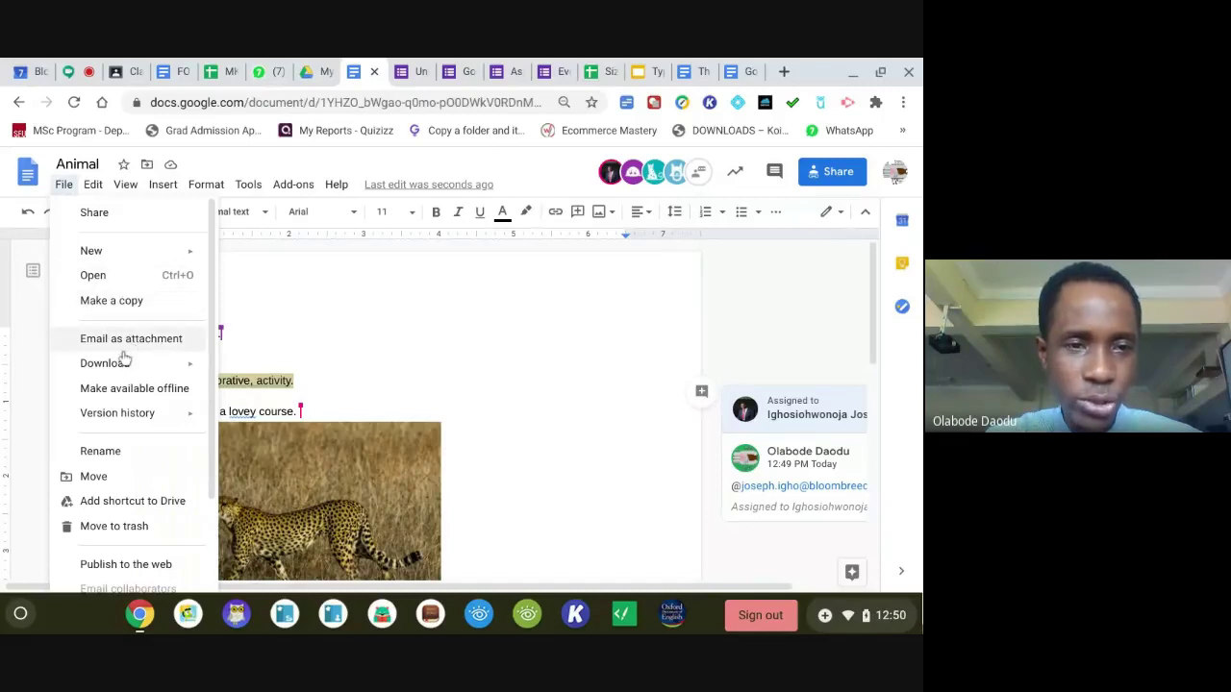
pyautogui.moveTo(121, 363)
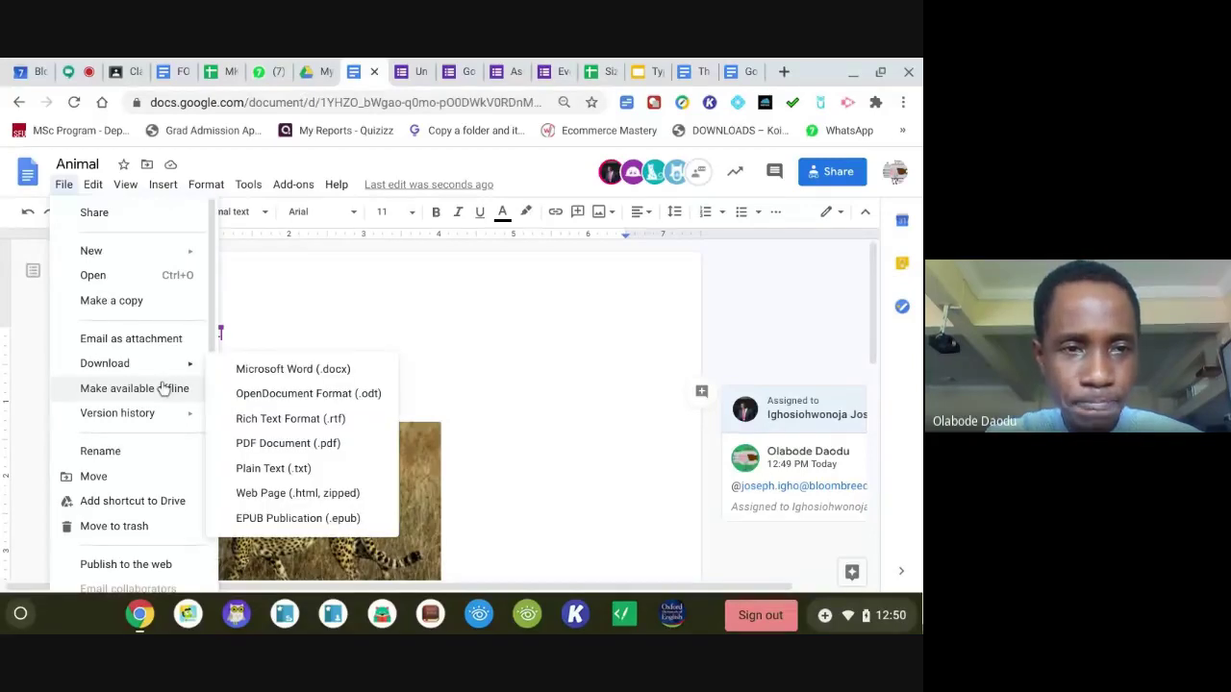
pyautogui.click(63, 187)
pyautogui.click(62, 188)
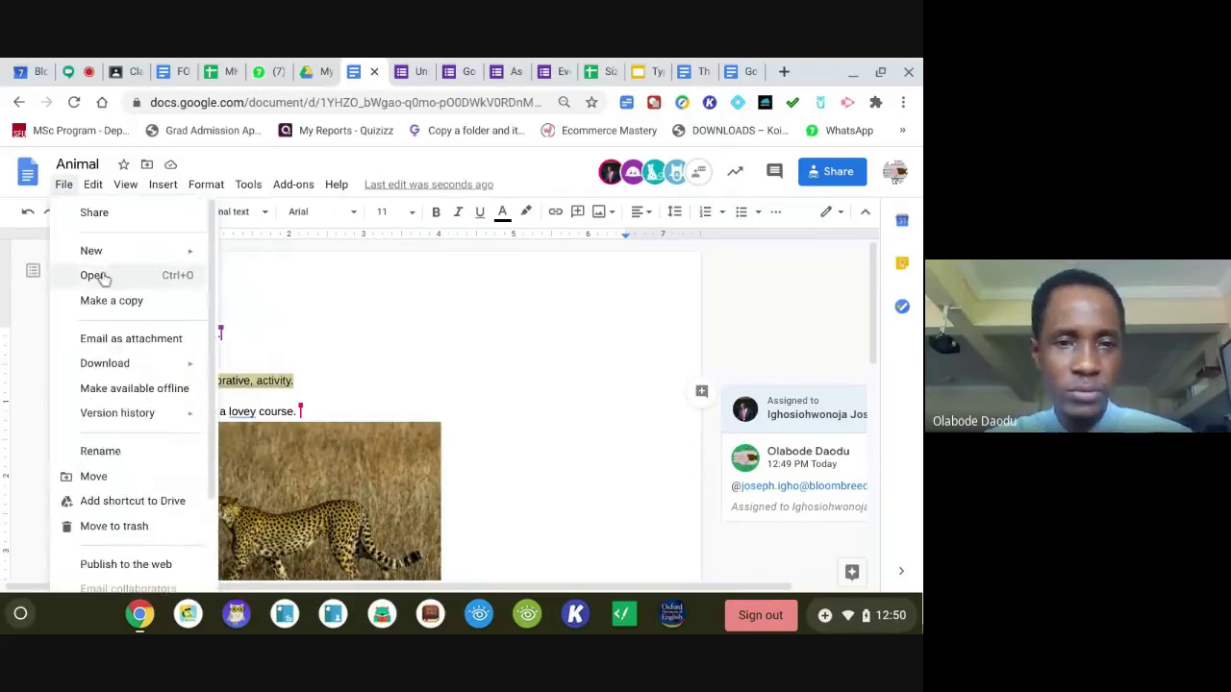
pyautogui.click(93, 276)
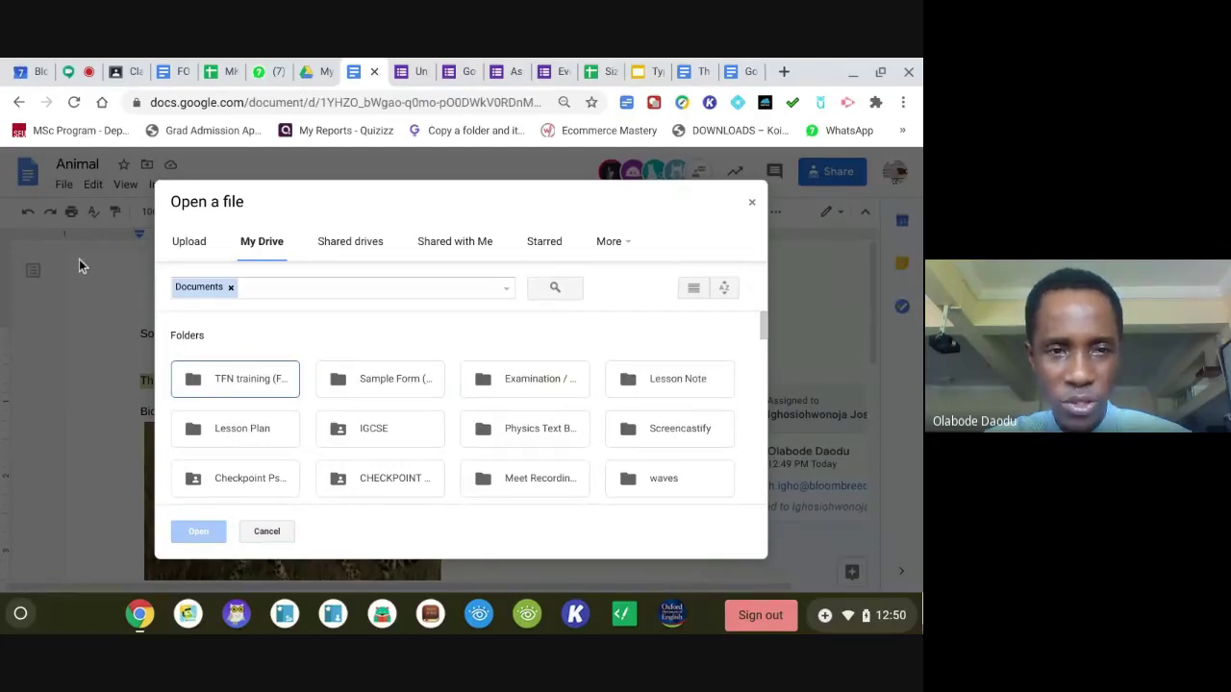
pyautogui.click(751, 202)
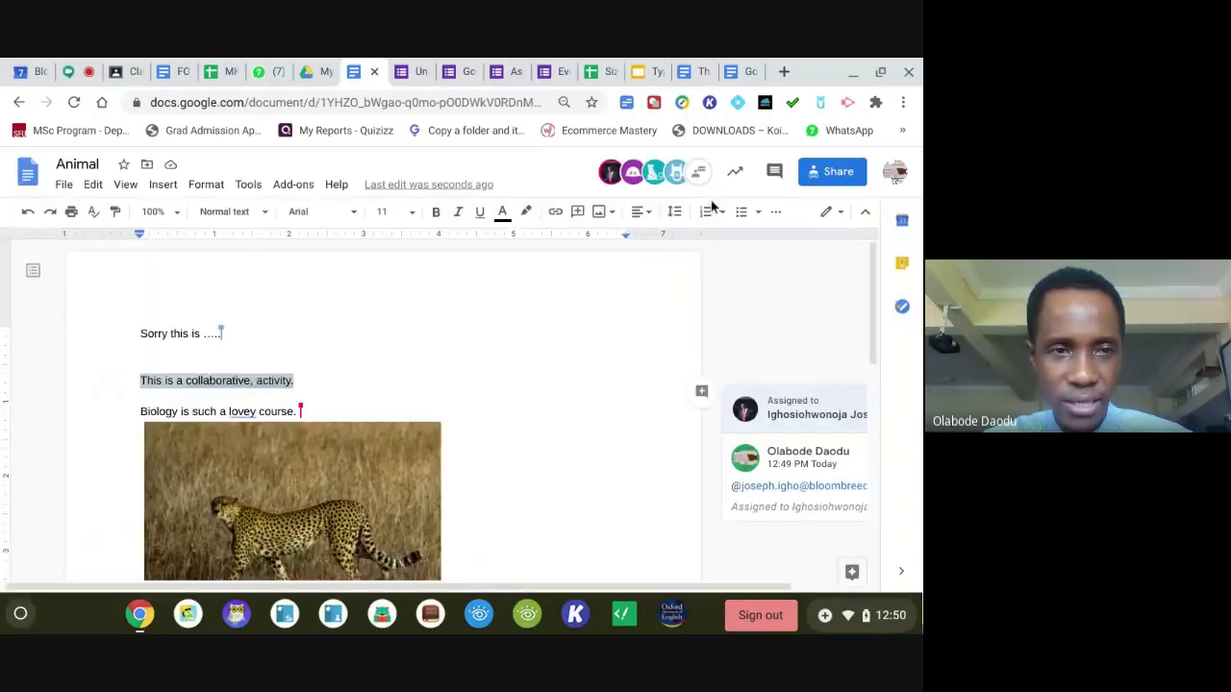
pyautogui.click(63, 186)
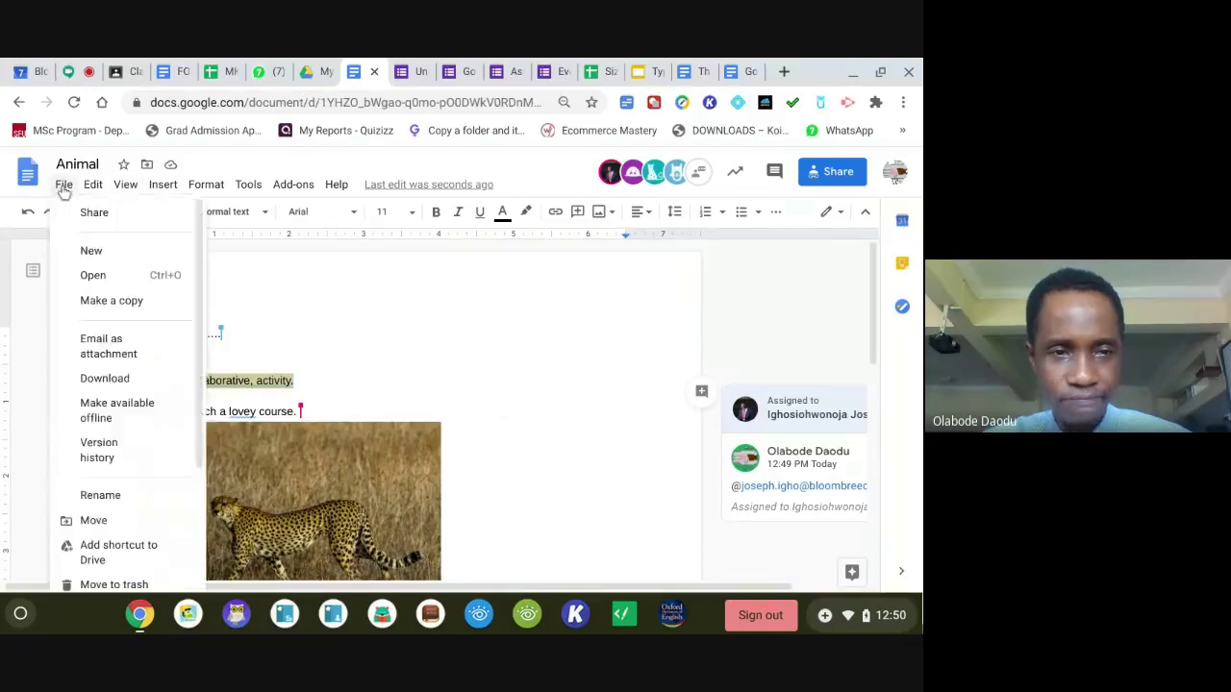
pyautogui.click(96, 276)
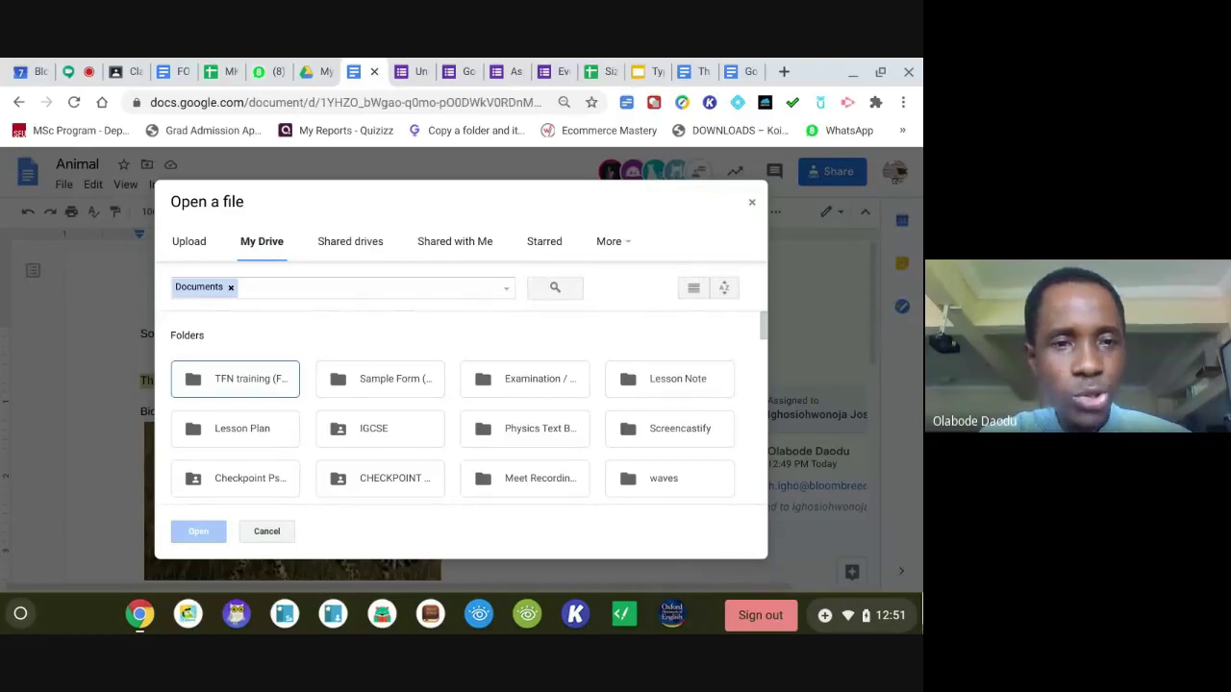
pyautogui.click(193, 245)
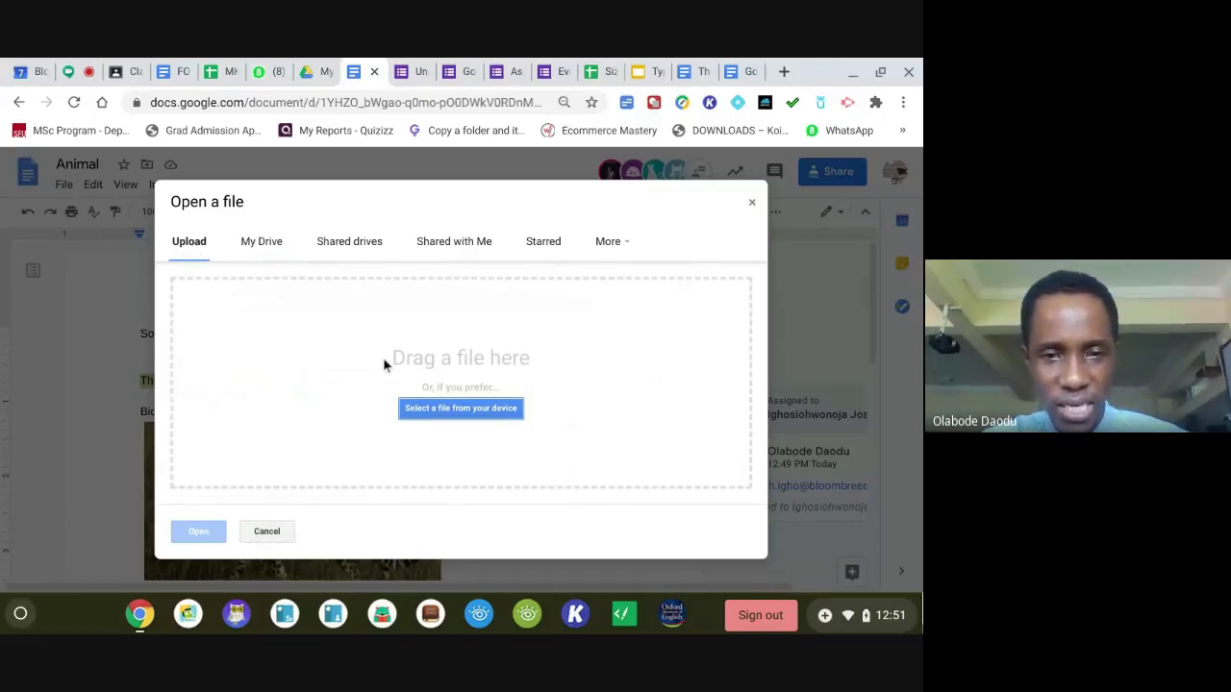
# Sort the device's Downloads by date modified and open The Major Animal Phyla (1).docx.
pyautogui.click(434, 410)
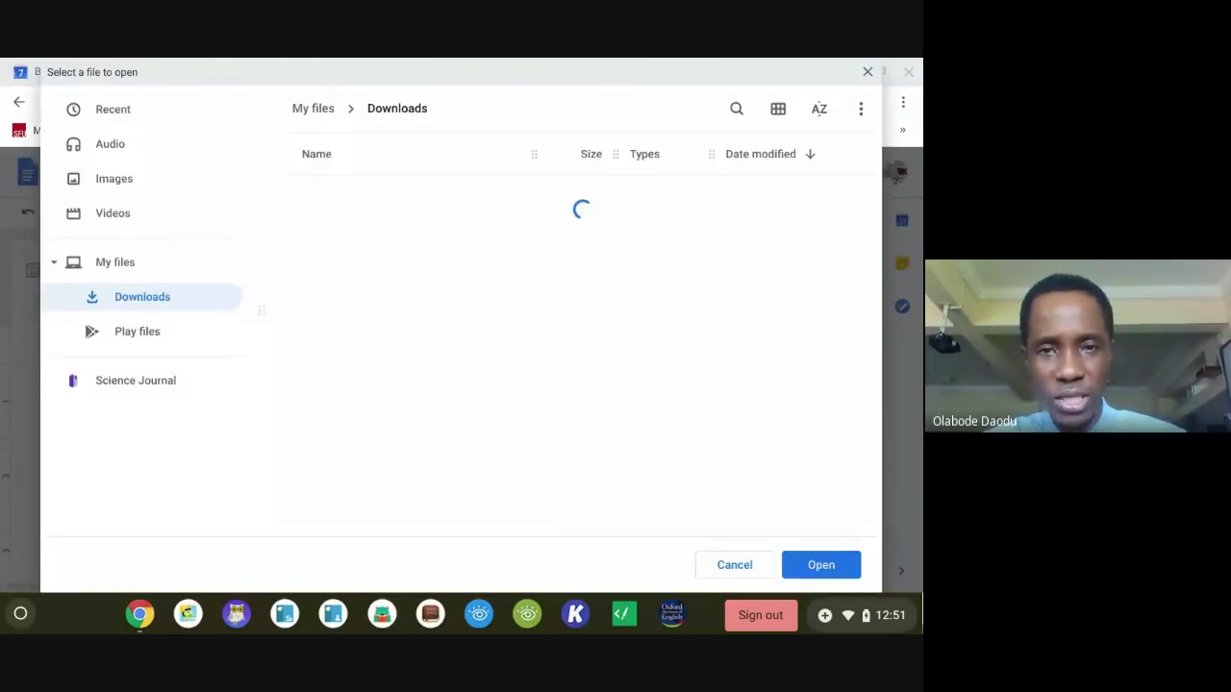
pyautogui.moveTo(878, 219); pyautogui.dragTo(878, 221)
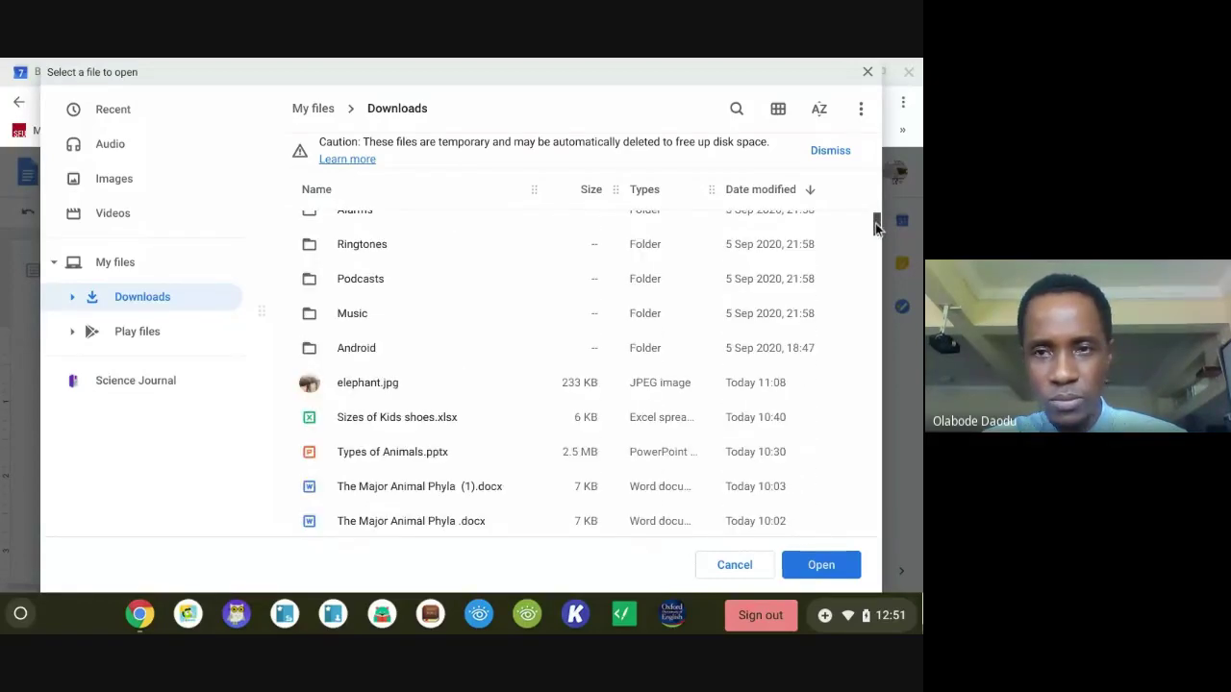
pyautogui.click(777, 191)
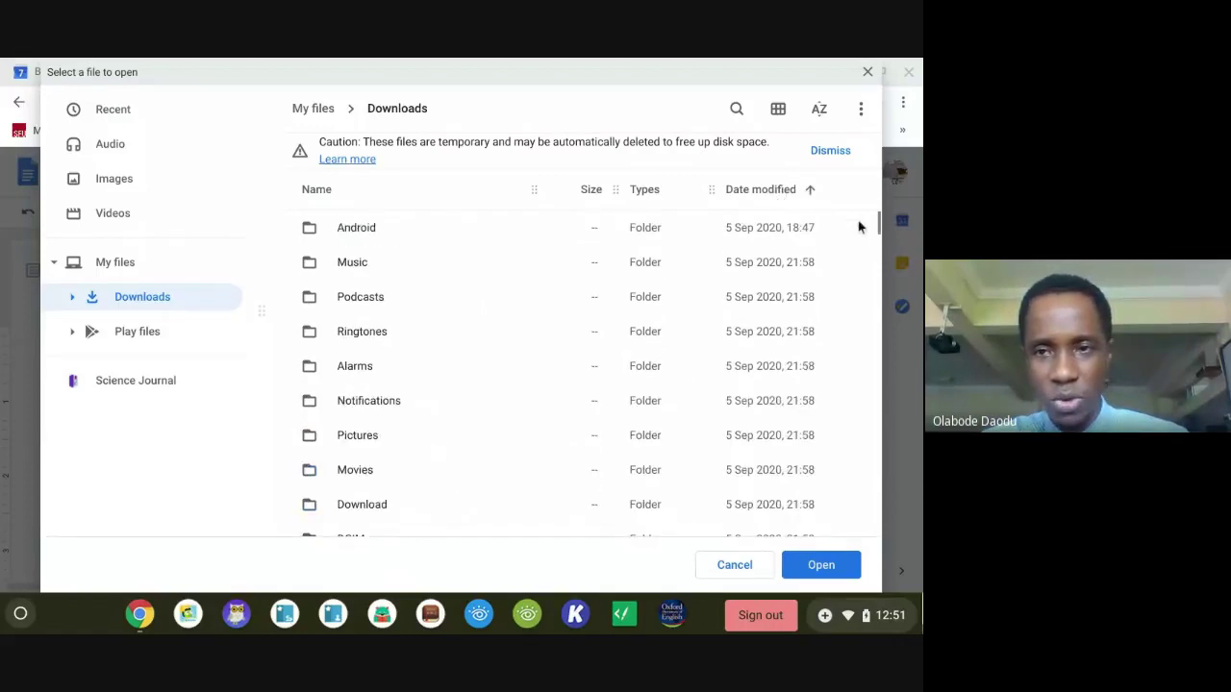
pyautogui.moveTo(878, 223); pyautogui.dragTo(878, 227)
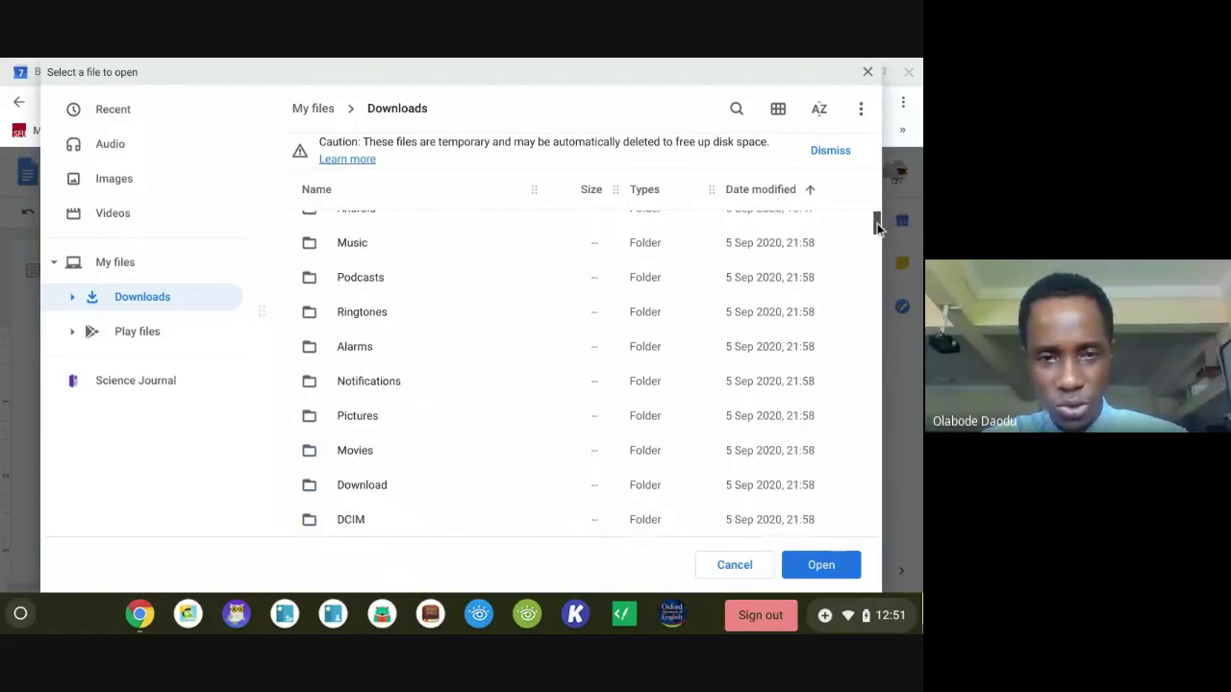
pyautogui.scroll(-5, 876, 227)
pyautogui.scroll(3, 876, 227)
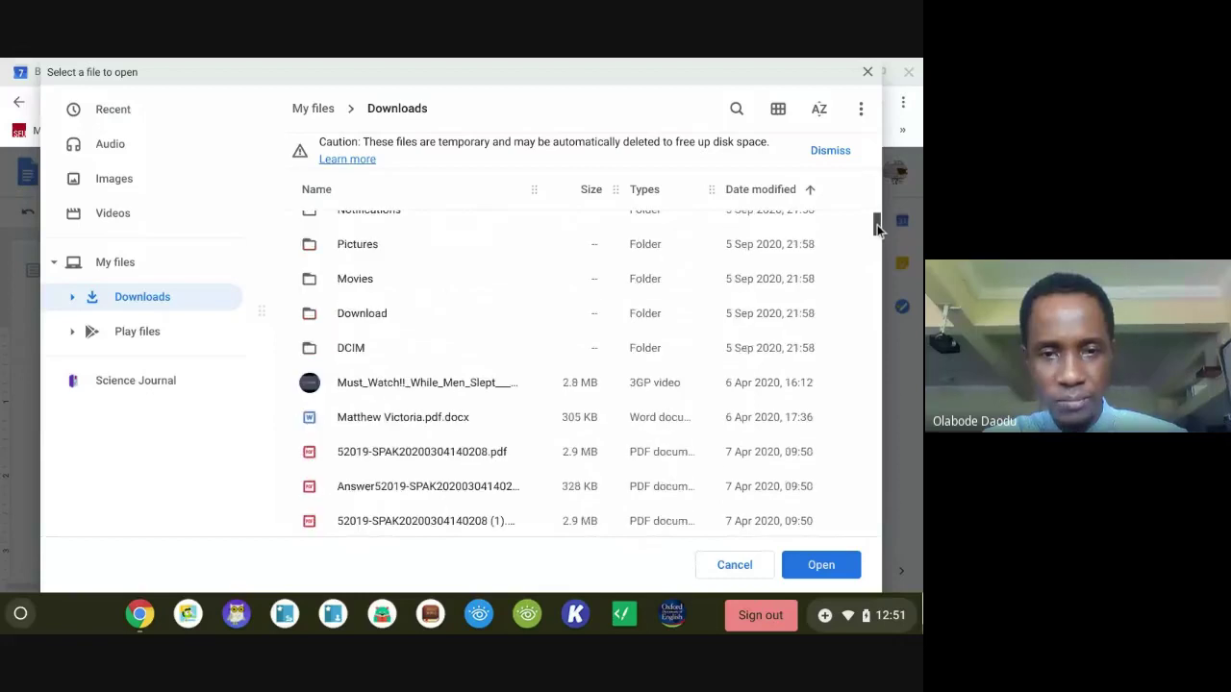
pyautogui.scroll(3, 877, 227)
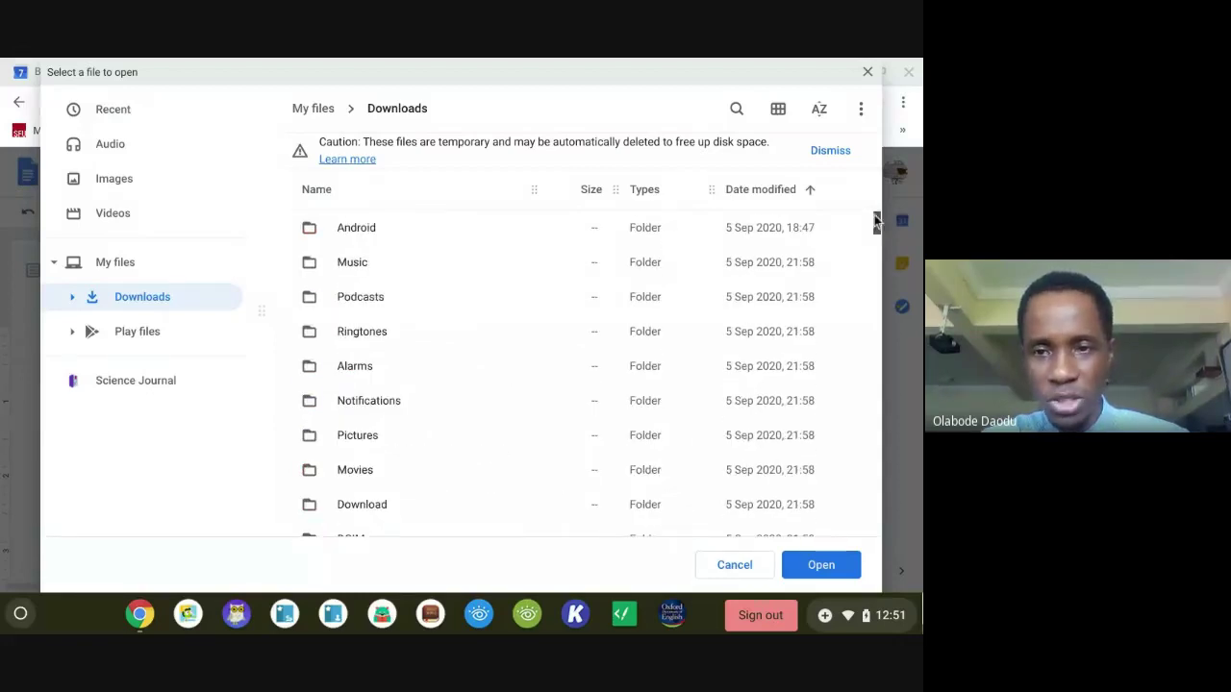
pyautogui.click(766, 192)
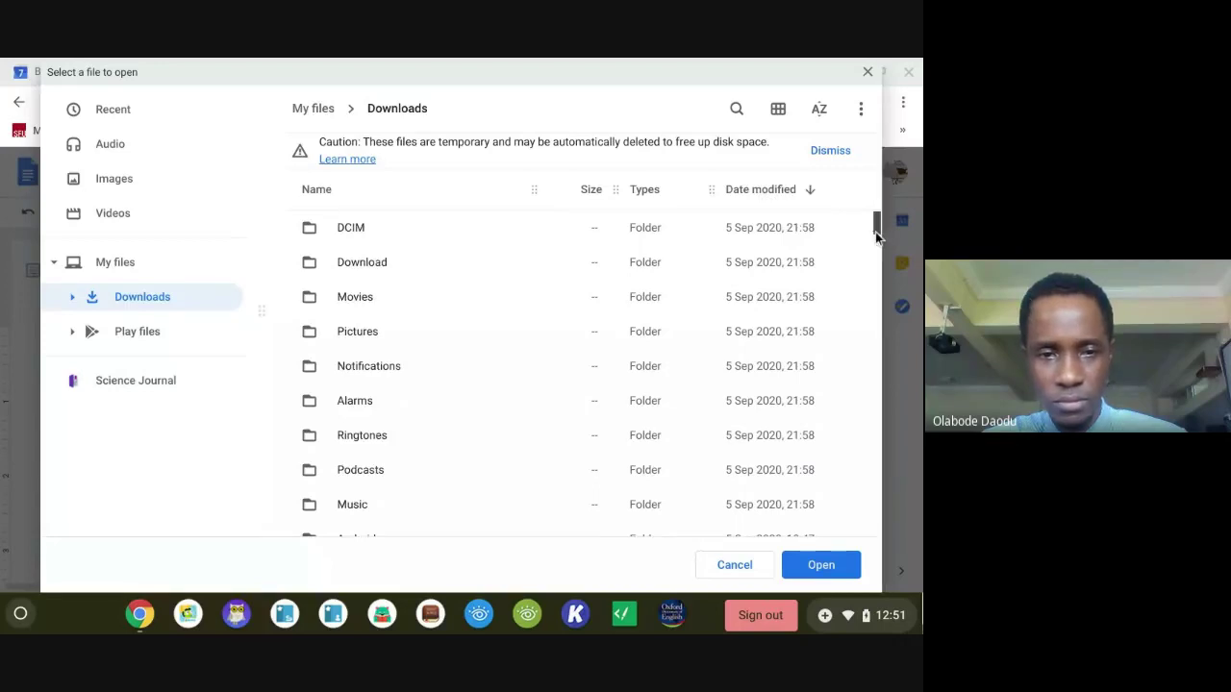
pyautogui.scroll(-3, 876, 235)
pyautogui.scroll(5, 877, 237)
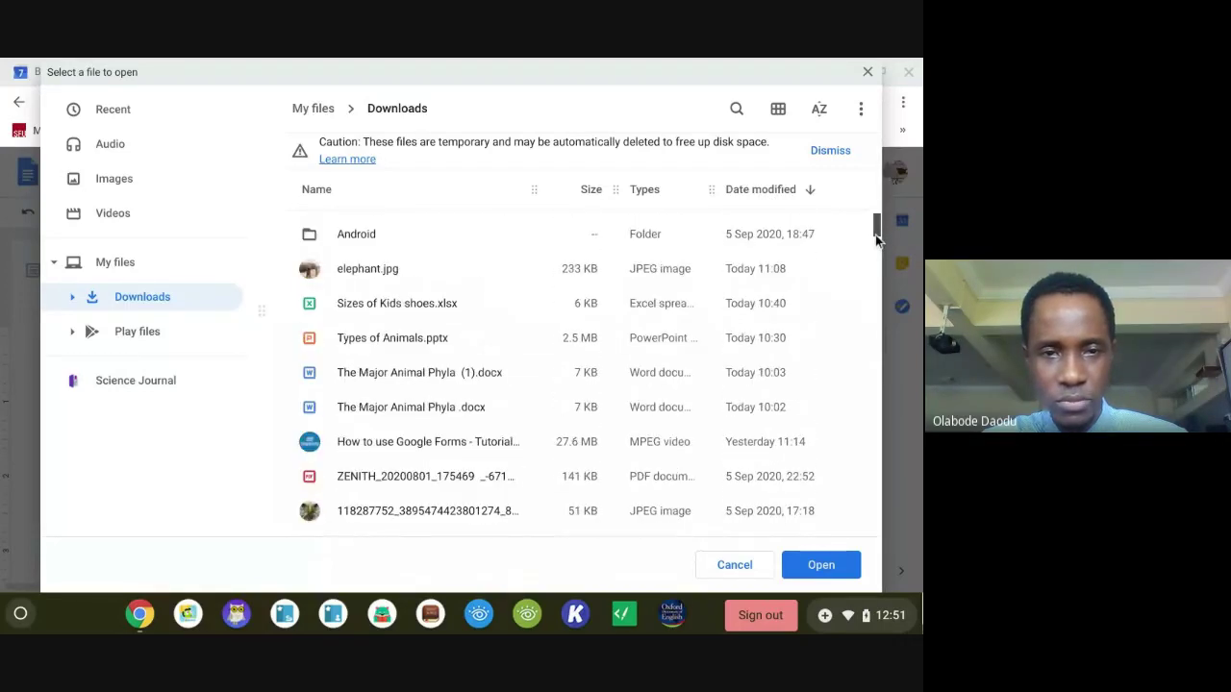
pyautogui.click(399, 380)
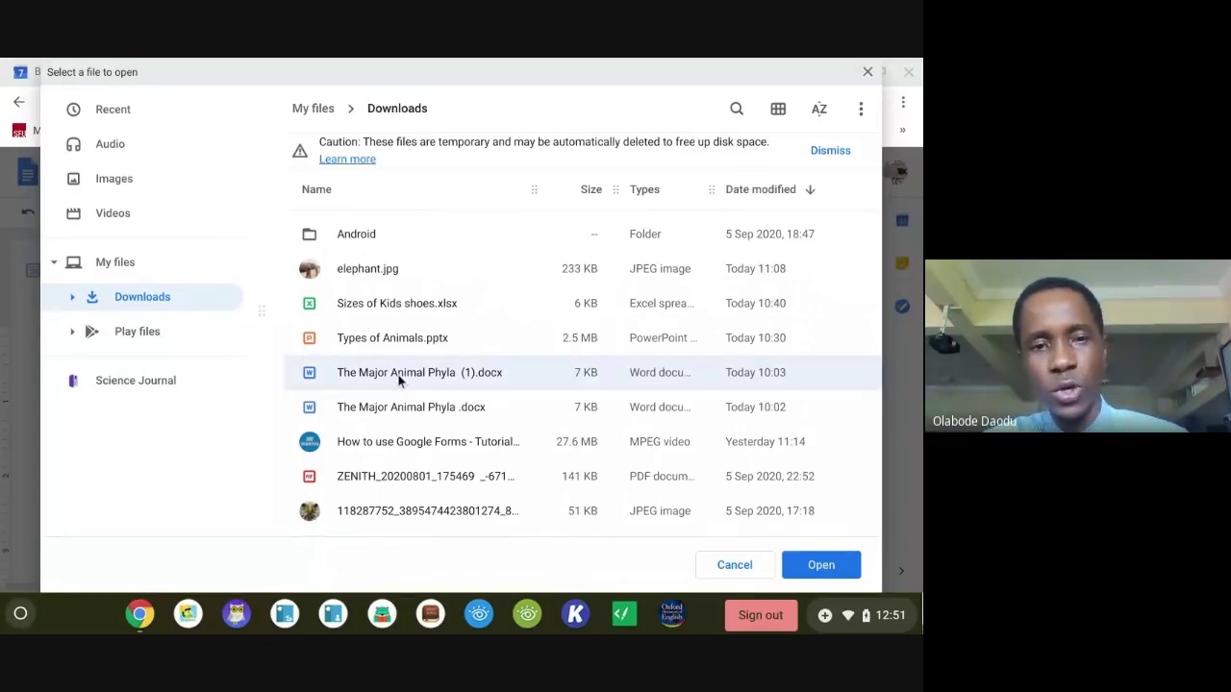
pyautogui.click(804, 569)
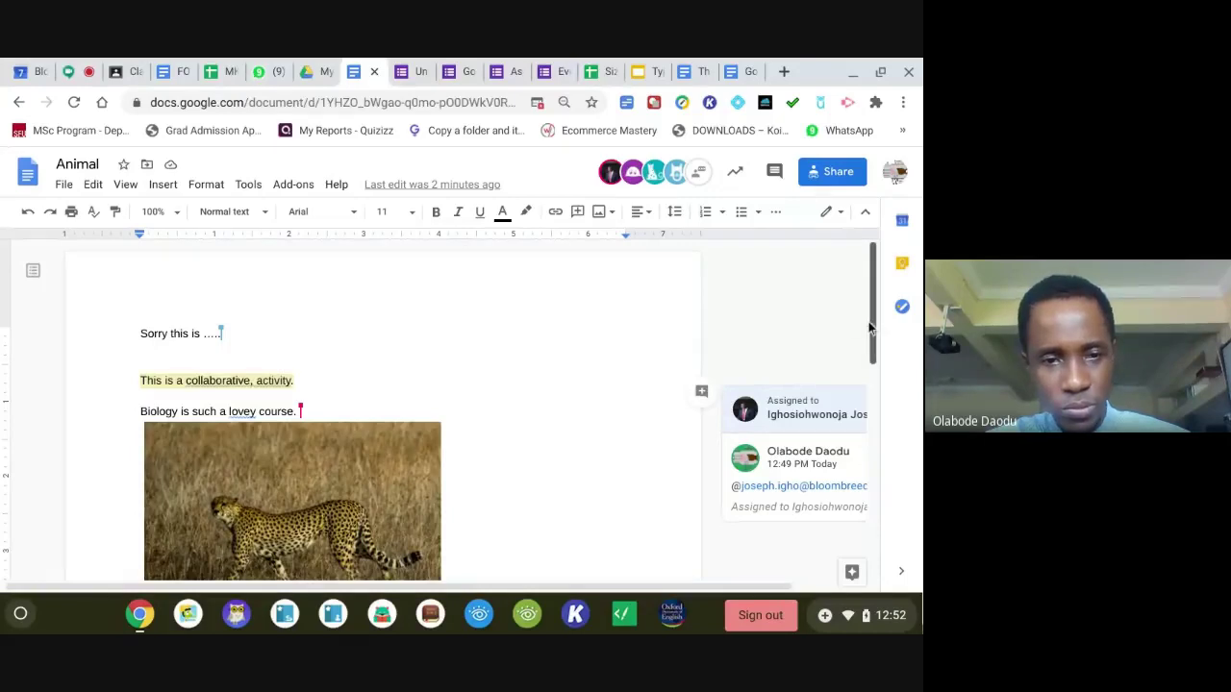
# Select The Major Animal Phyla title through '(Cnidaria).' for copying, then go back to the Animal tab.
pyautogui.moveTo(870, 329); pyautogui.dragTo(826, 332)
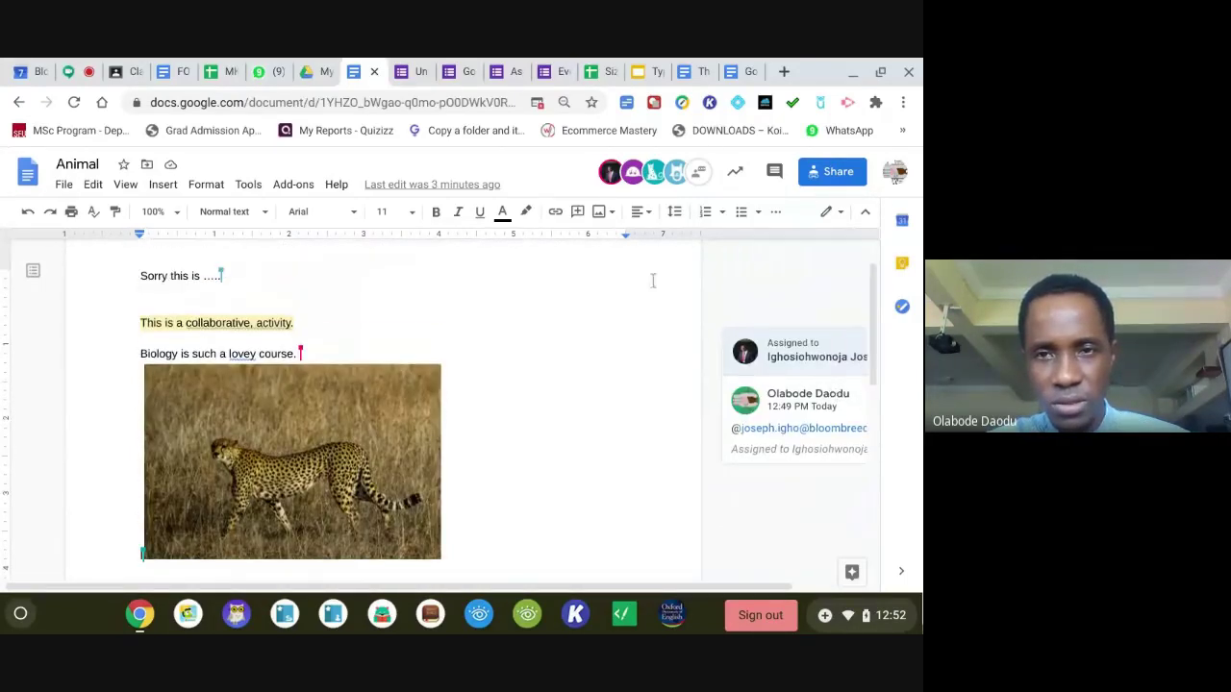
pyautogui.click(697, 72)
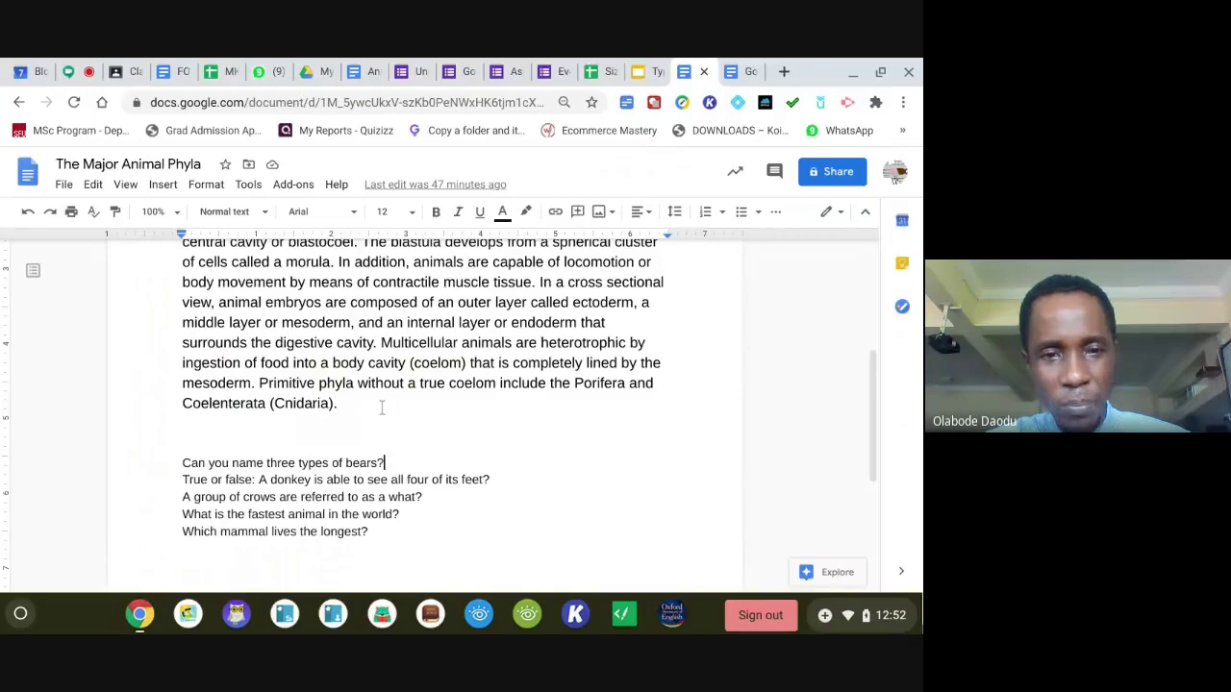
pyautogui.moveTo(337, 404); pyautogui.dragTo(286, 261)
pyautogui.moveTo(256, 213); pyautogui.dragTo(185, 258)
pyautogui.hotkey('ctrl', 'c')
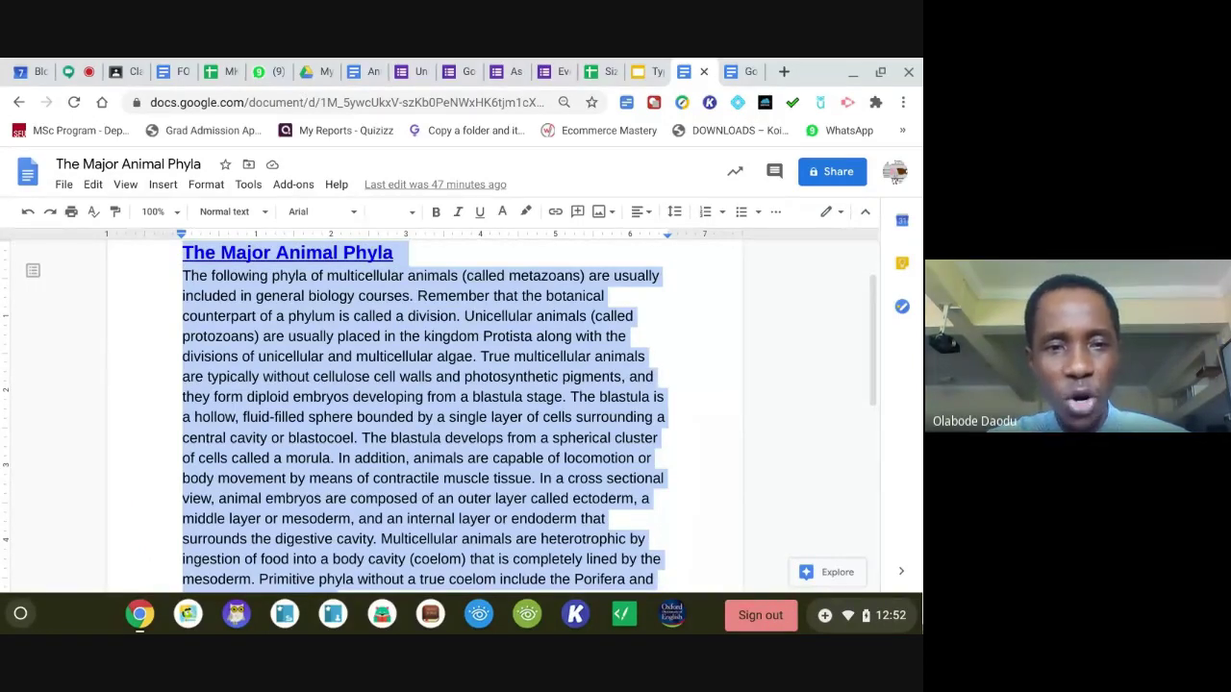
pyautogui.click(288, 316)
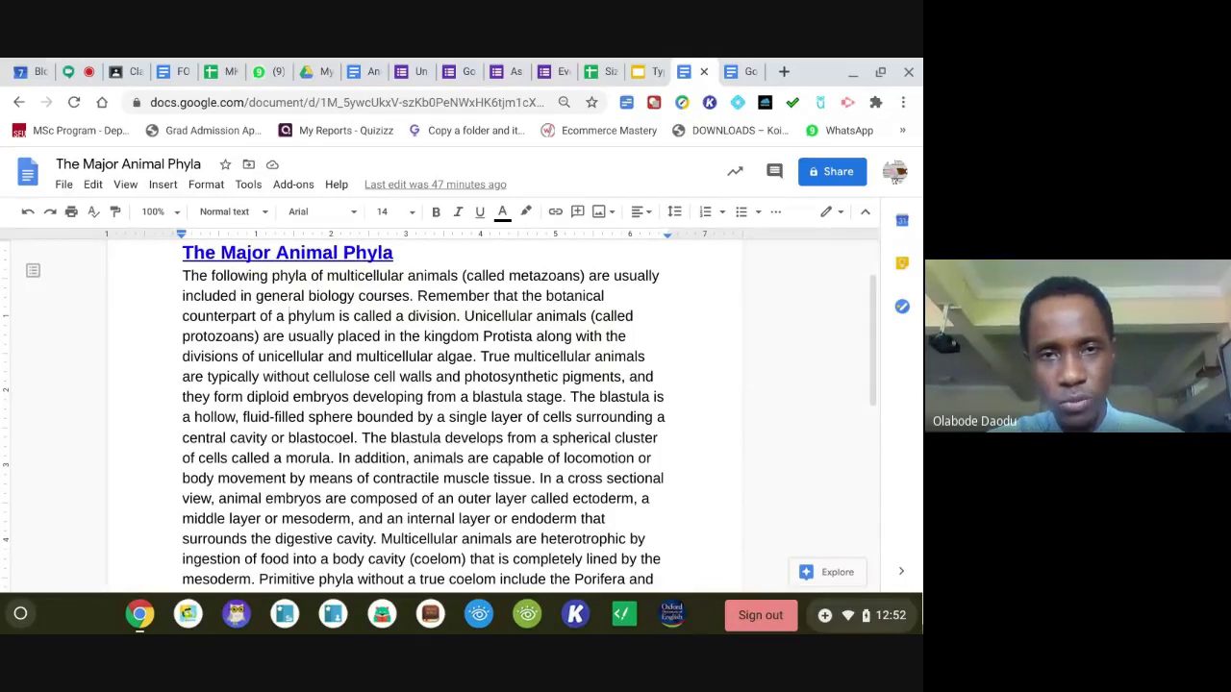
pyautogui.click(356, 73)
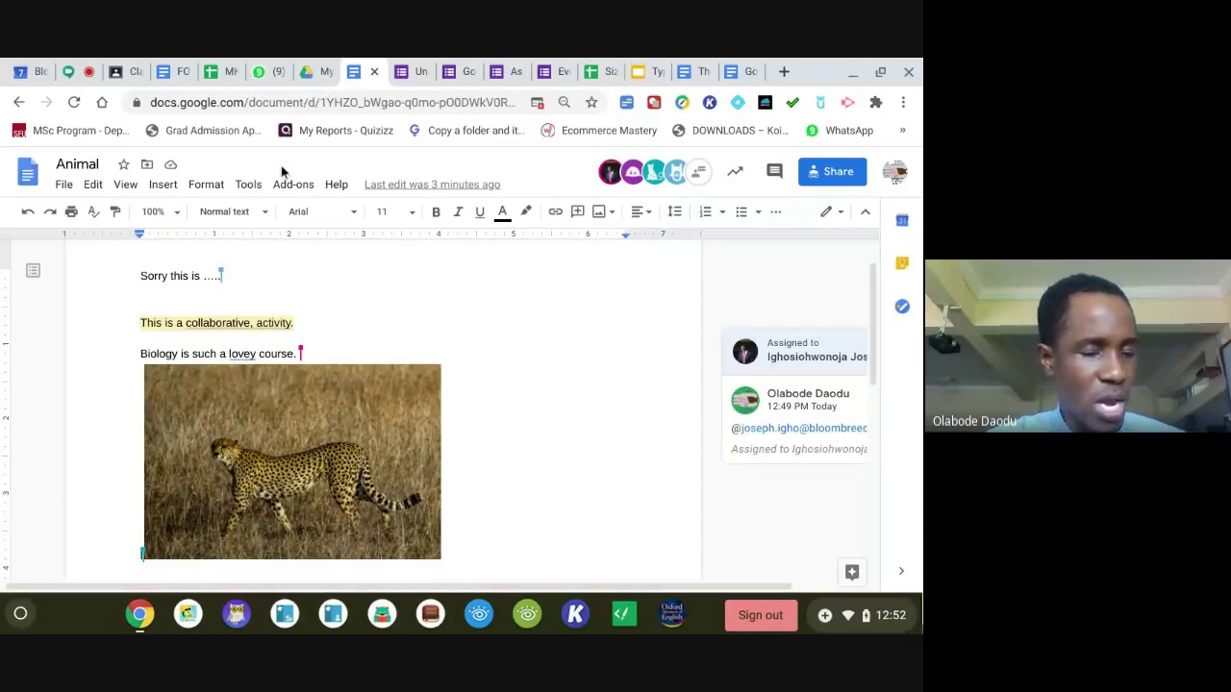
pyautogui.click(699, 67)
pyautogui.moveTo(252, 357); pyautogui.dragTo(561, 471)
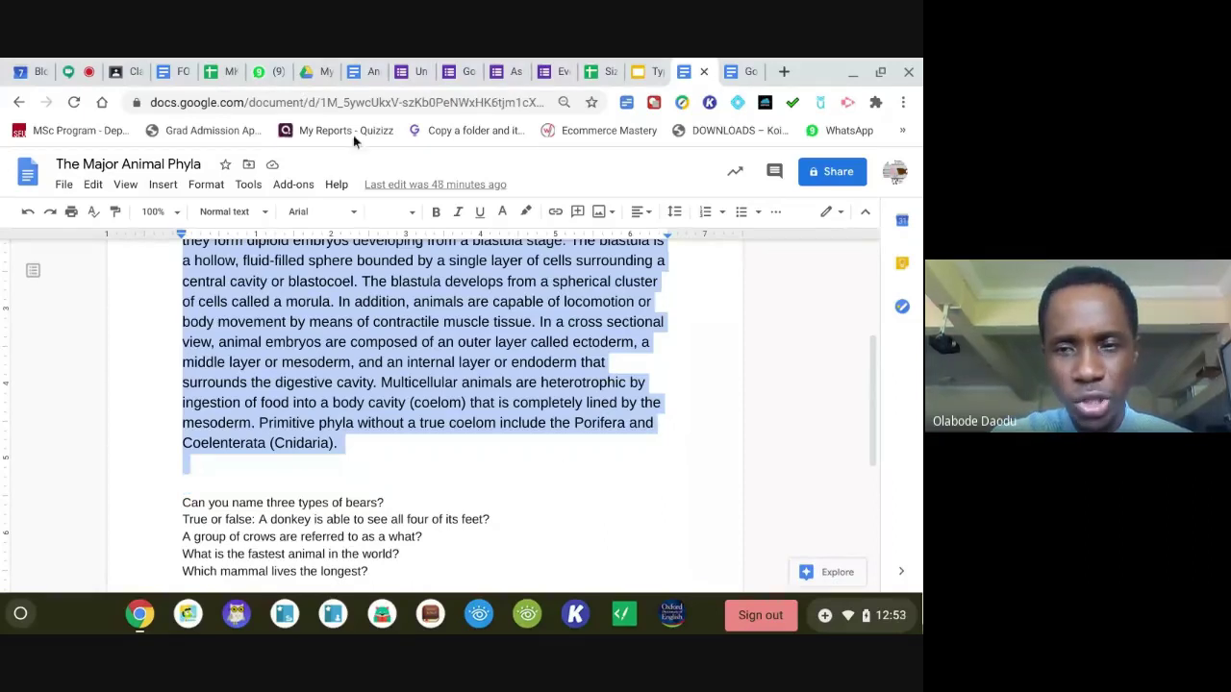
pyautogui.click(361, 71)
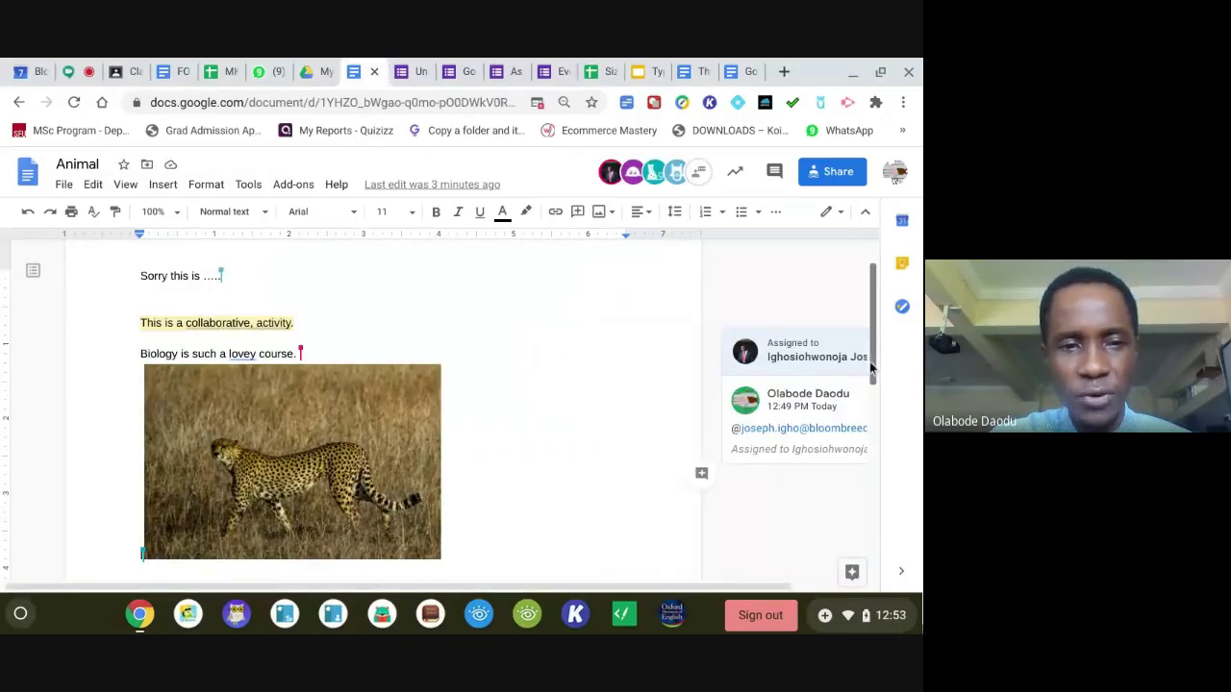
# Paste the copied heading and paragraph onto a new line below 'Interesting'.
pyautogui.scroll(-2, 875, 368)
pyautogui.press('Return')
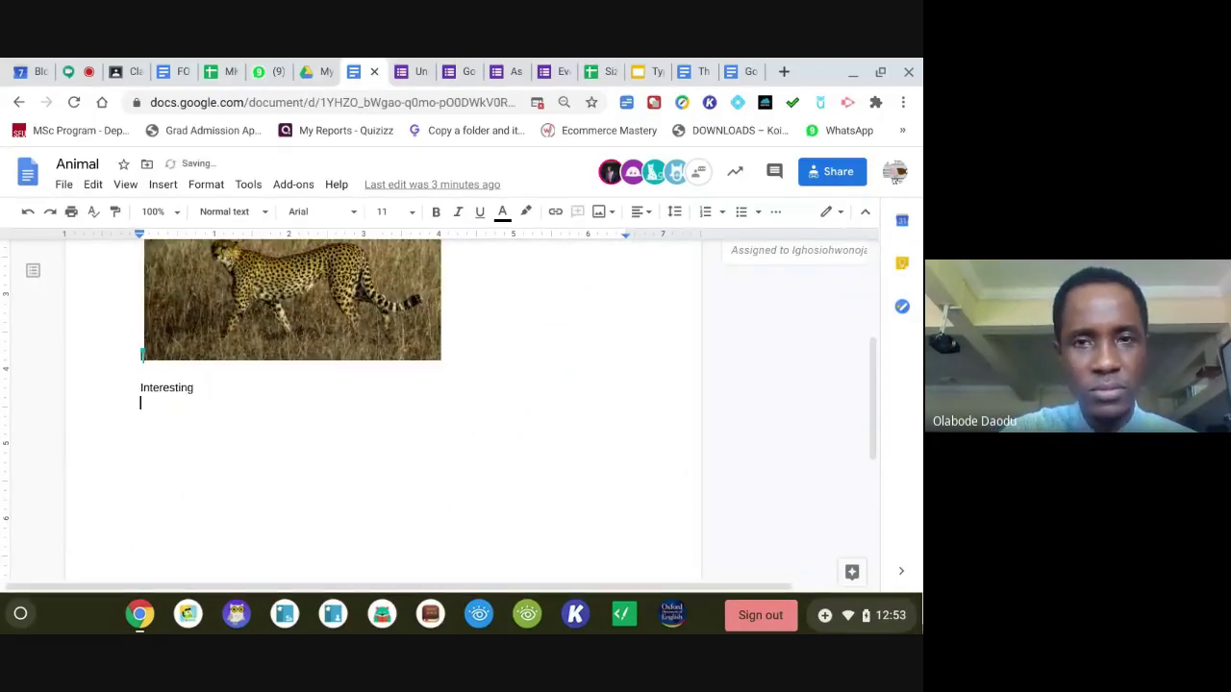
pyautogui.hotkey('ctrl', 'v')
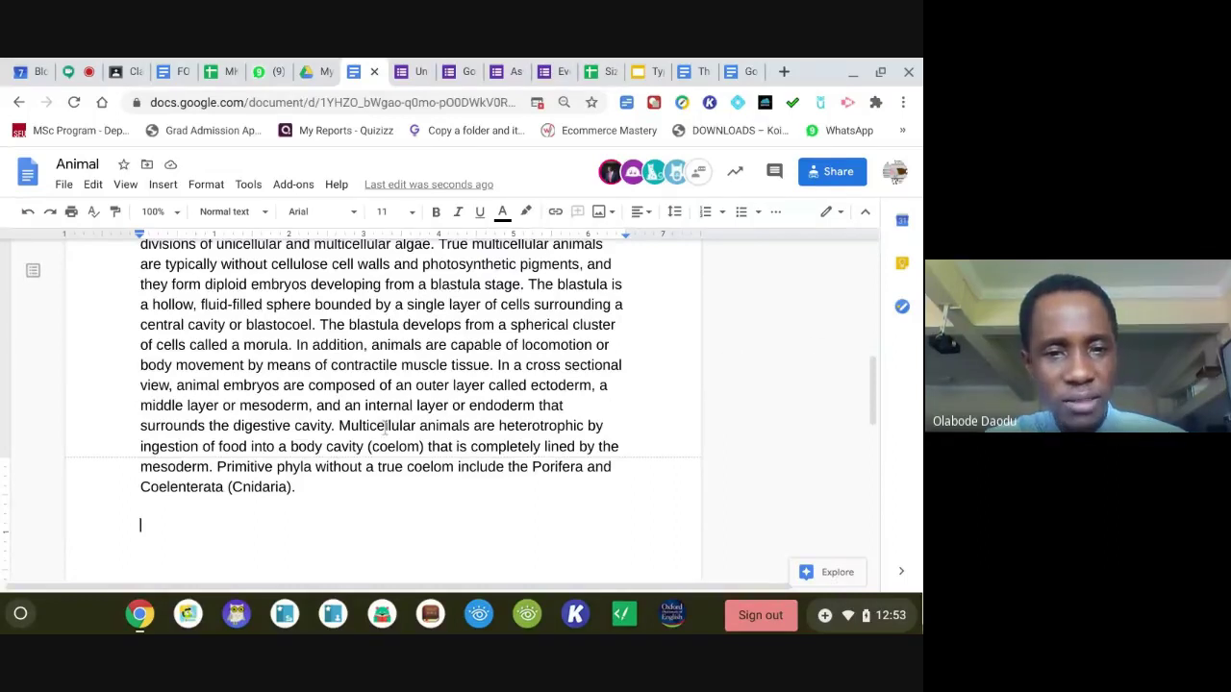
# Check the pasted text and leave the caret at the end of the pasted heading.
pyautogui.moveTo(295, 486); pyautogui.dragTo(208, 398)
pyautogui.moveTo(180, 510); pyautogui.dragTo(154, 529)
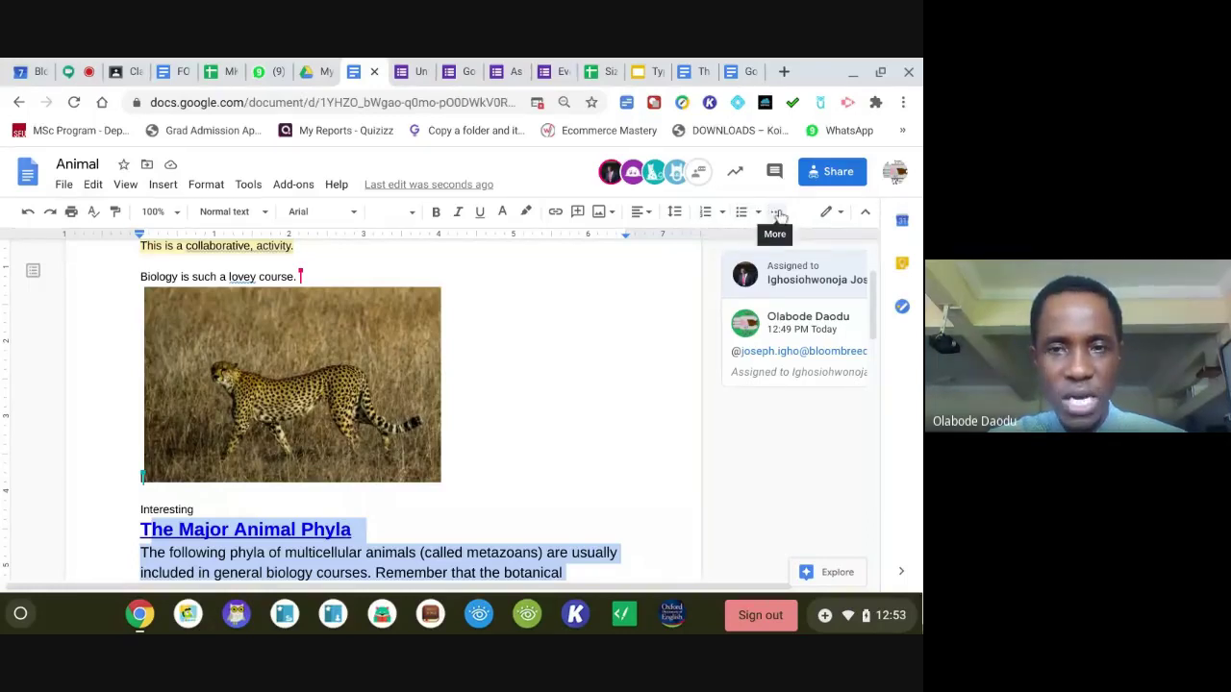
pyautogui.click(639, 343)
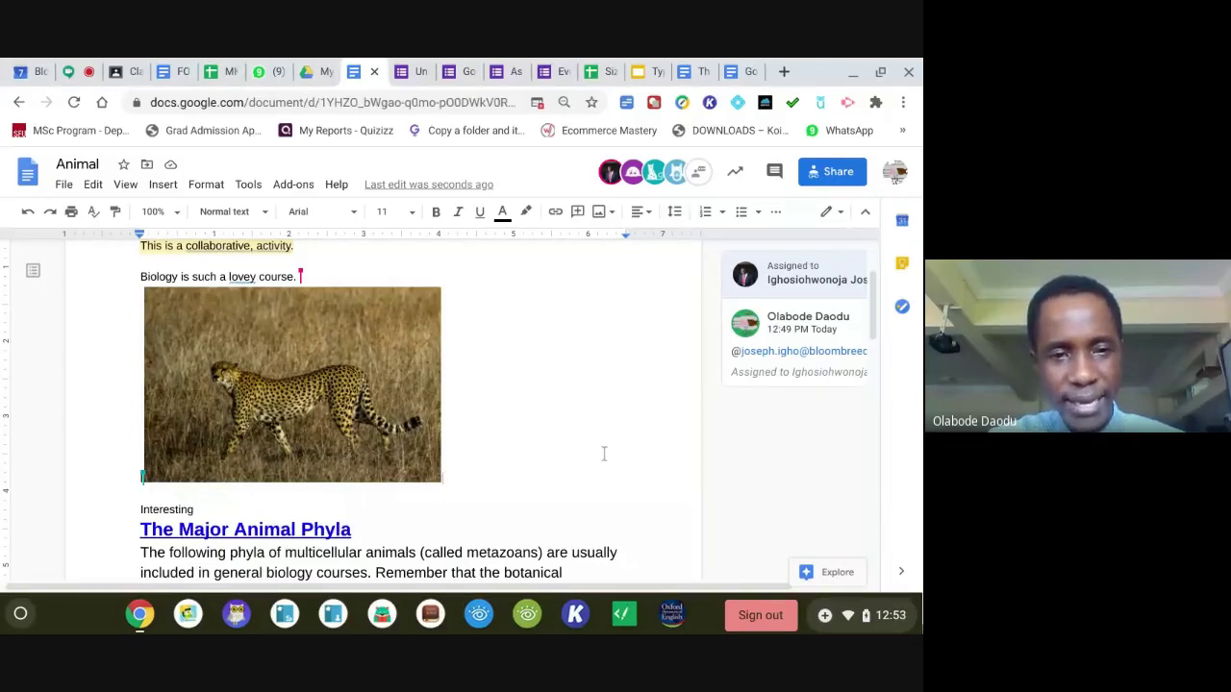
pyautogui.click(531, 528)
pyautogui.click(362, 509)
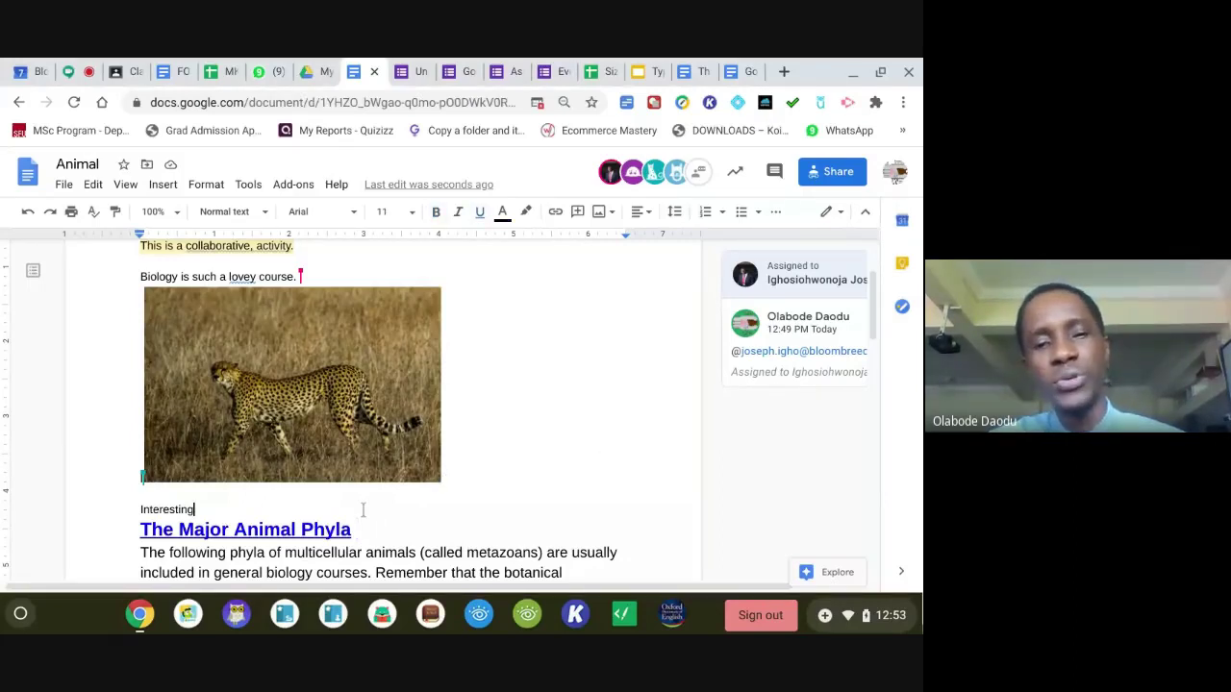
pyautogui.click(379, 528)
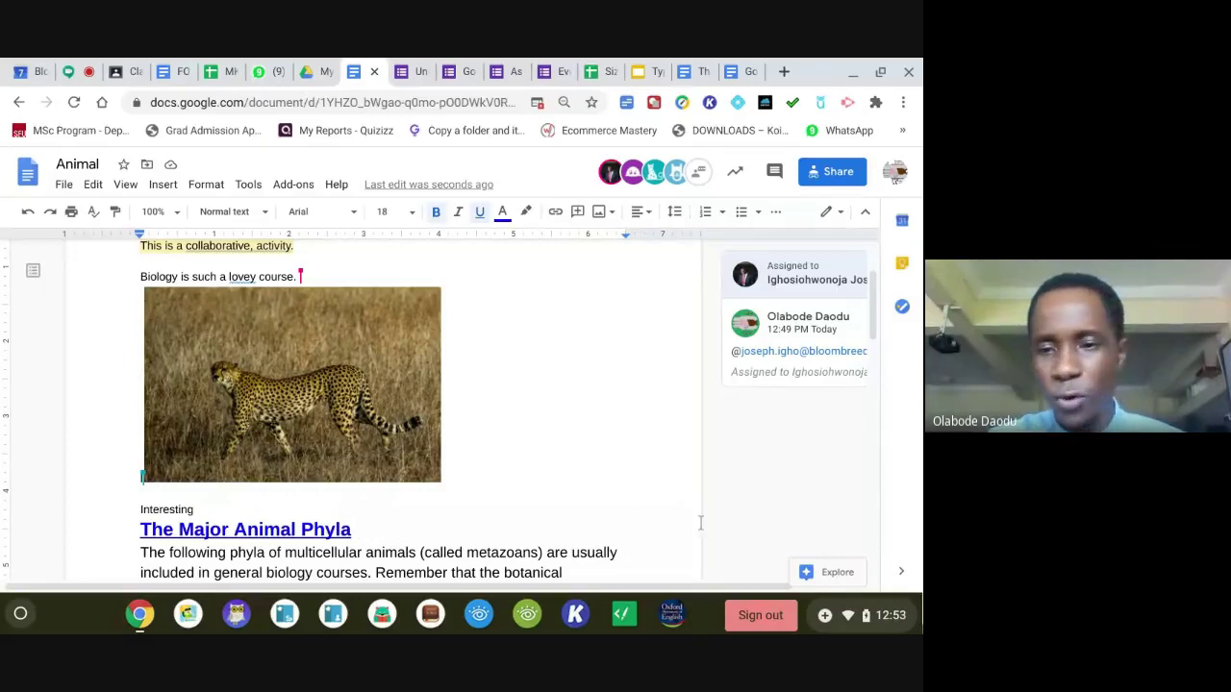
# Search Explore for 'animal', view its image and Drive results, then close the panel.
pyautogui.click(824, 573)
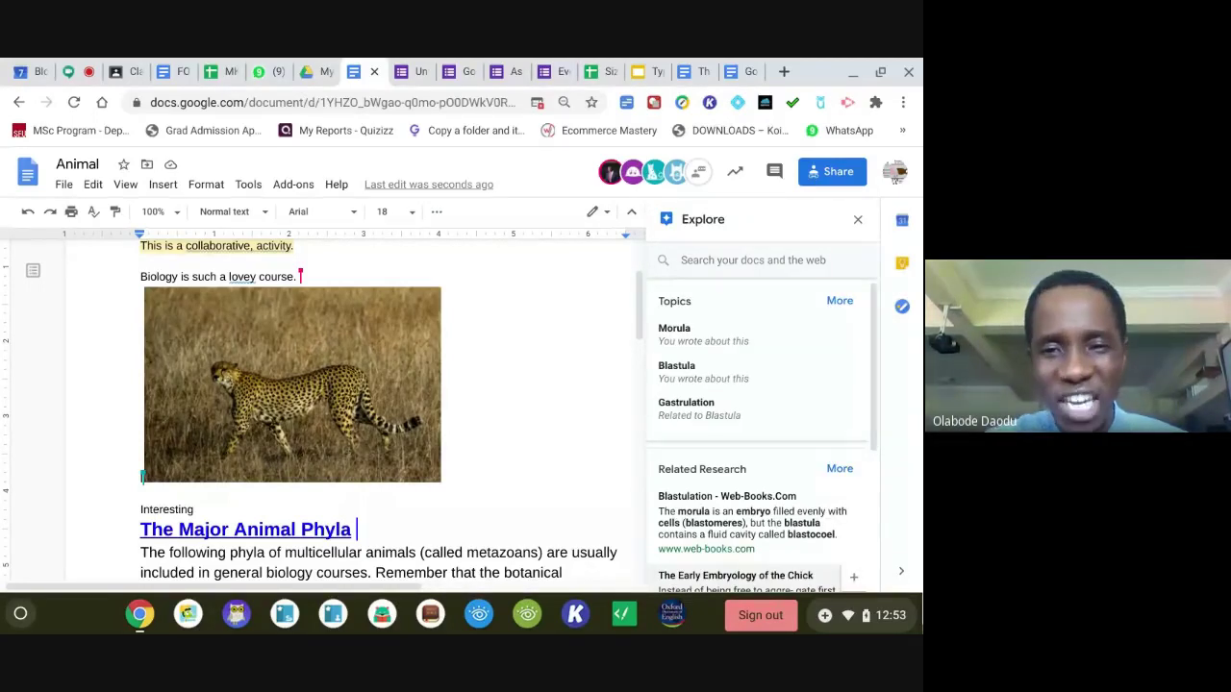
pyautogui.click(713, 264)
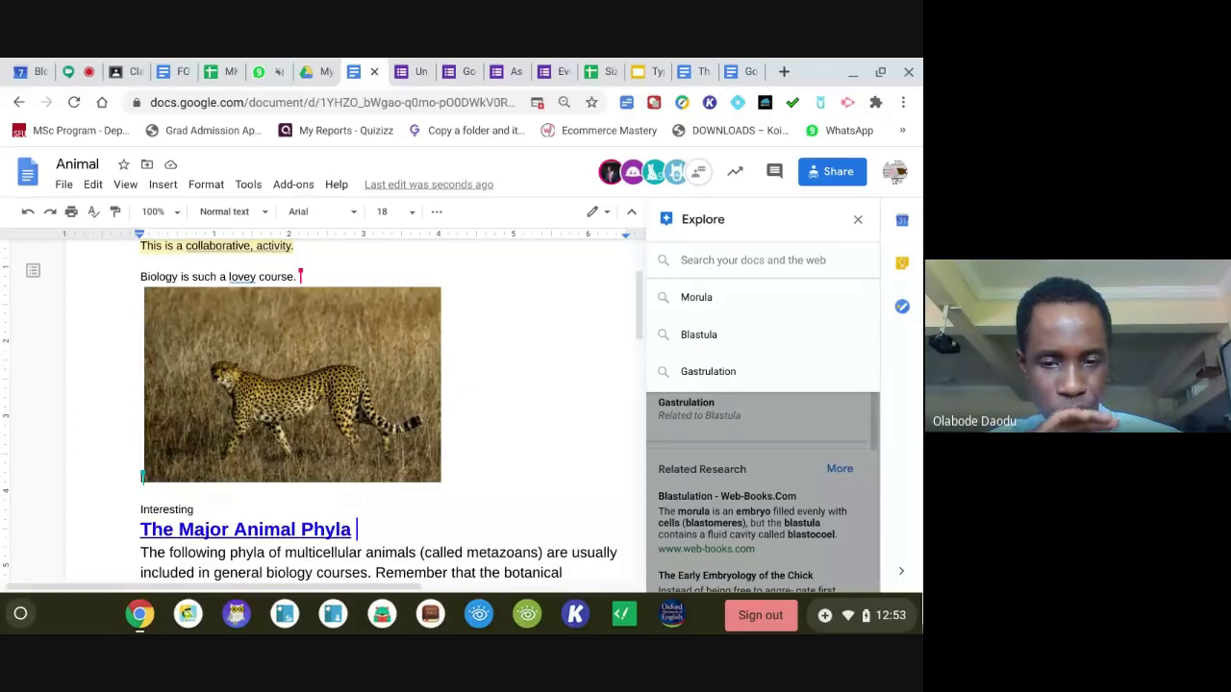
pyautogui.write('anim')
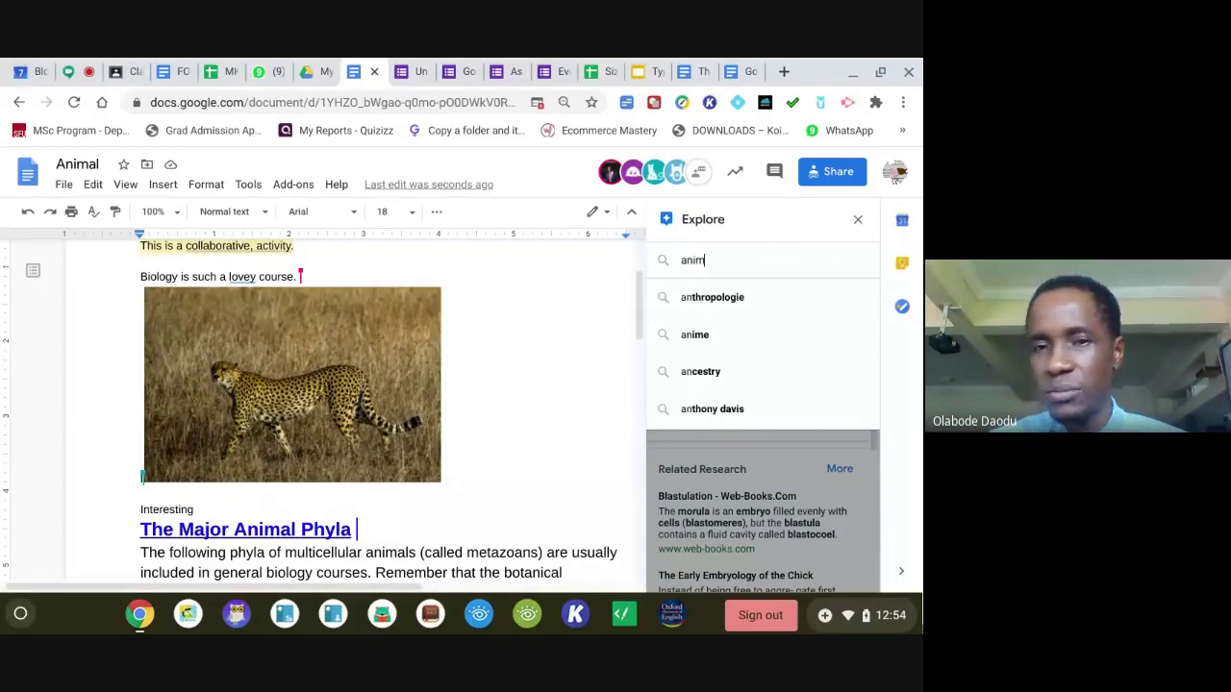
pyautogui.write('al')
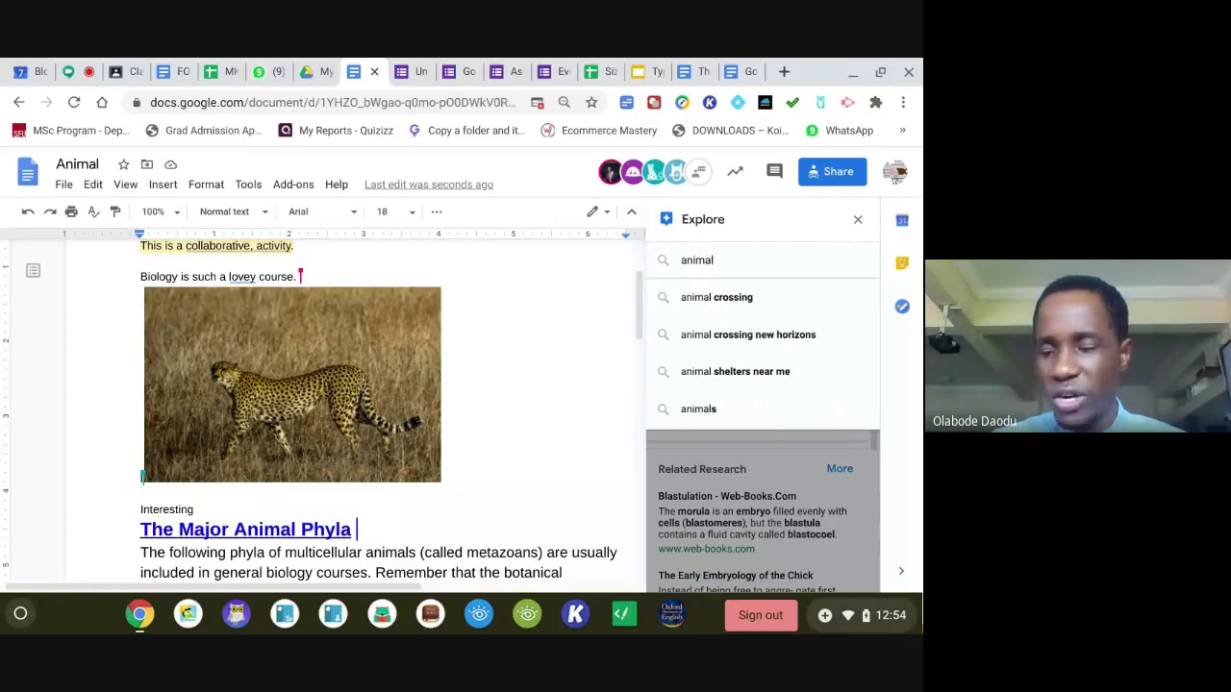
pyautogui.press('Return')
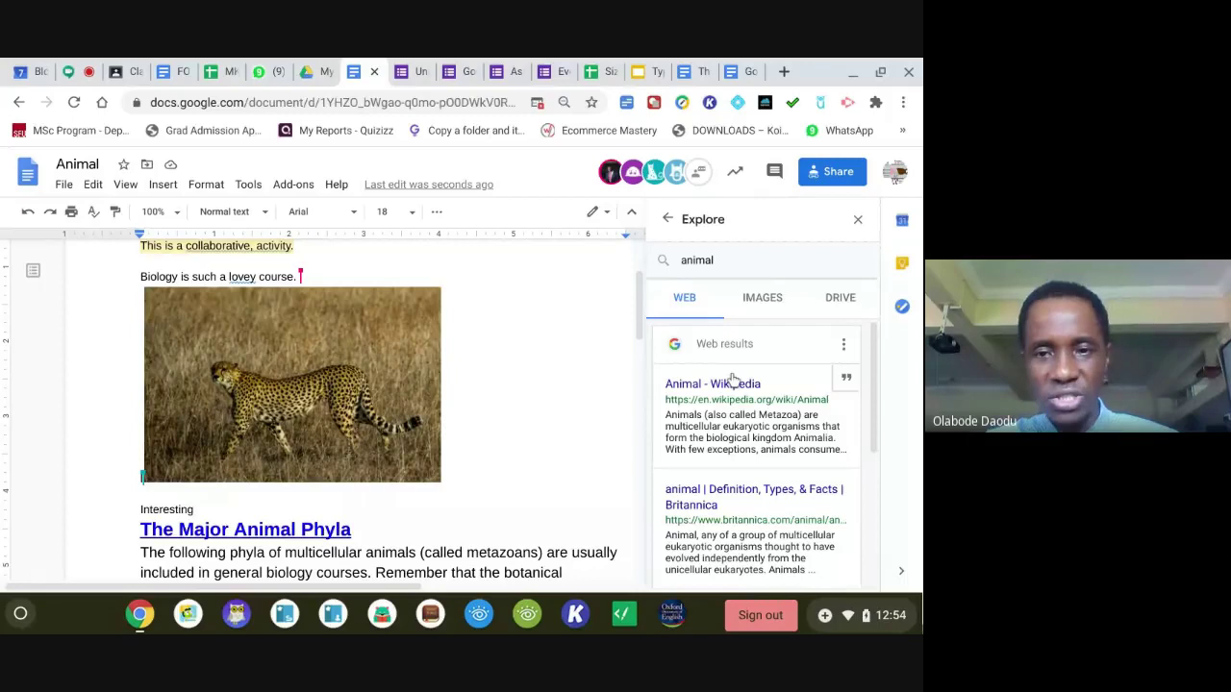
pyautogui.click(761, 299)
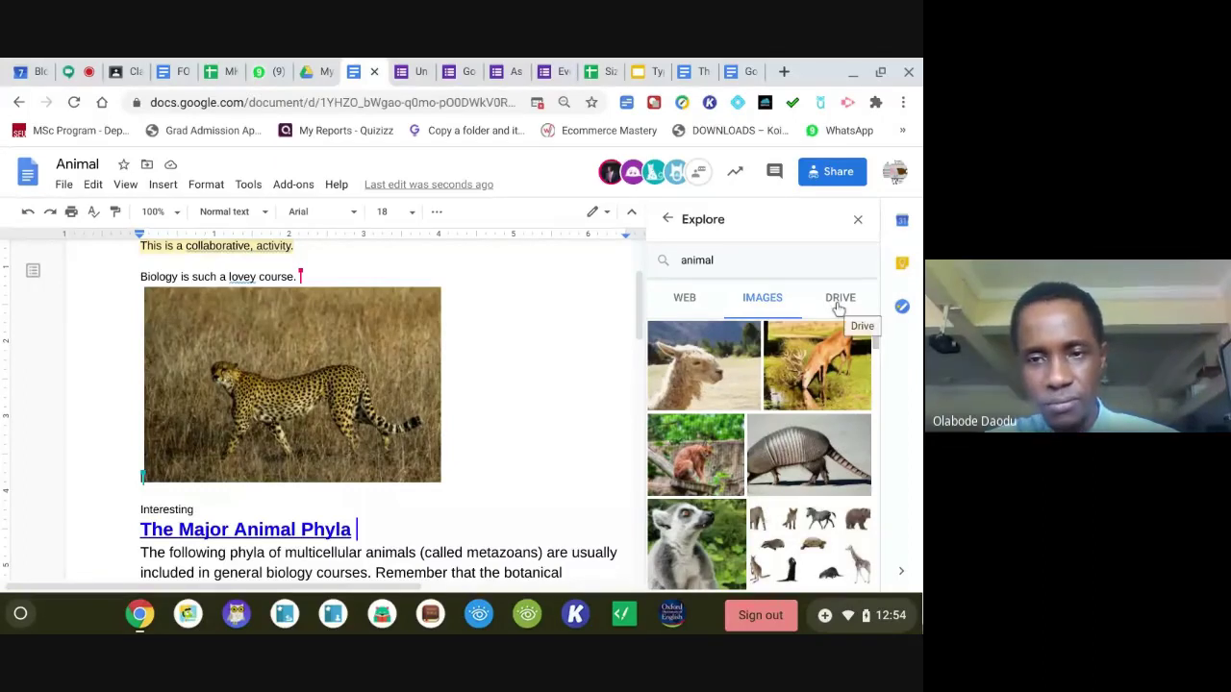
pyautogui.click(838, 301)
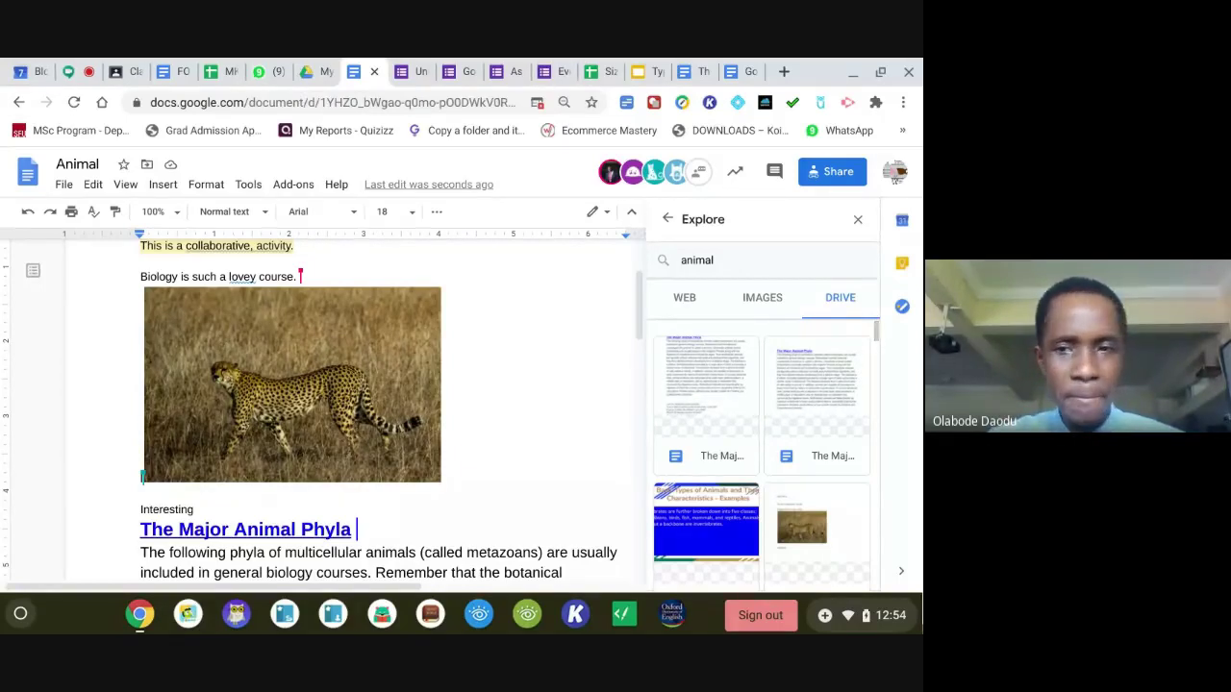
pyautogui.click(858, 220)
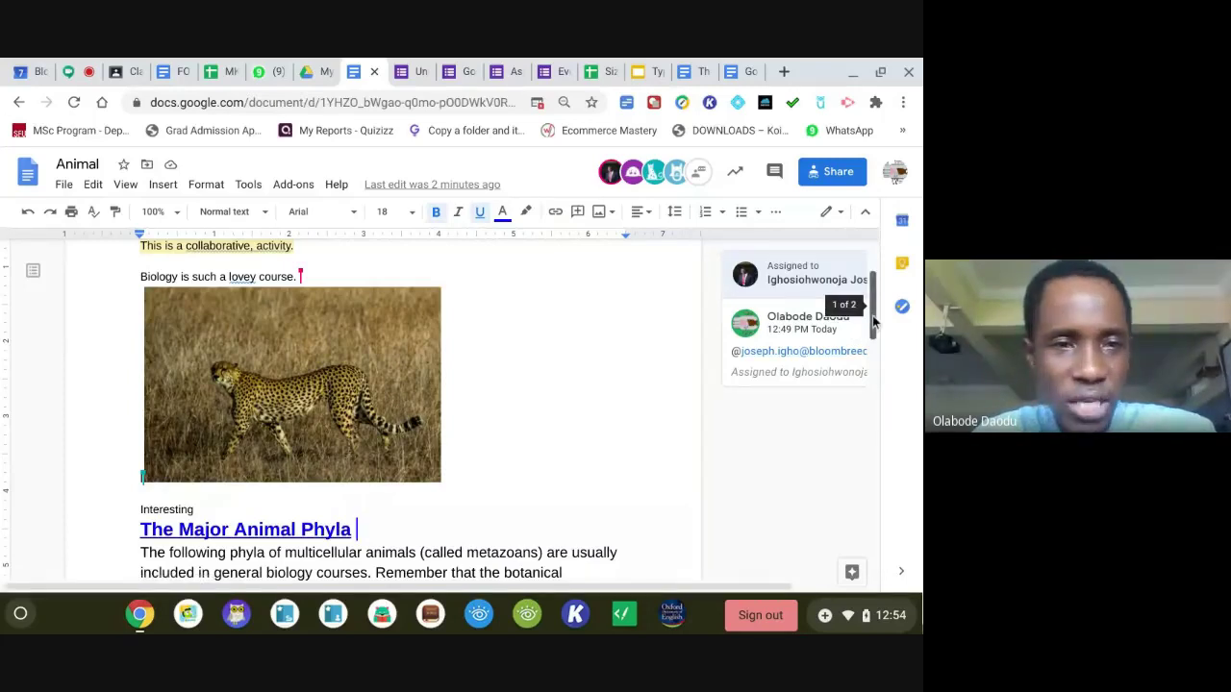
# Download the Animal document as a PDF, saving Animal .pdf into Downloads.
pyautogui.moveTo(873, 325); pyautogui.dragTo(875, 292)
pyautogui.click(64, 185)
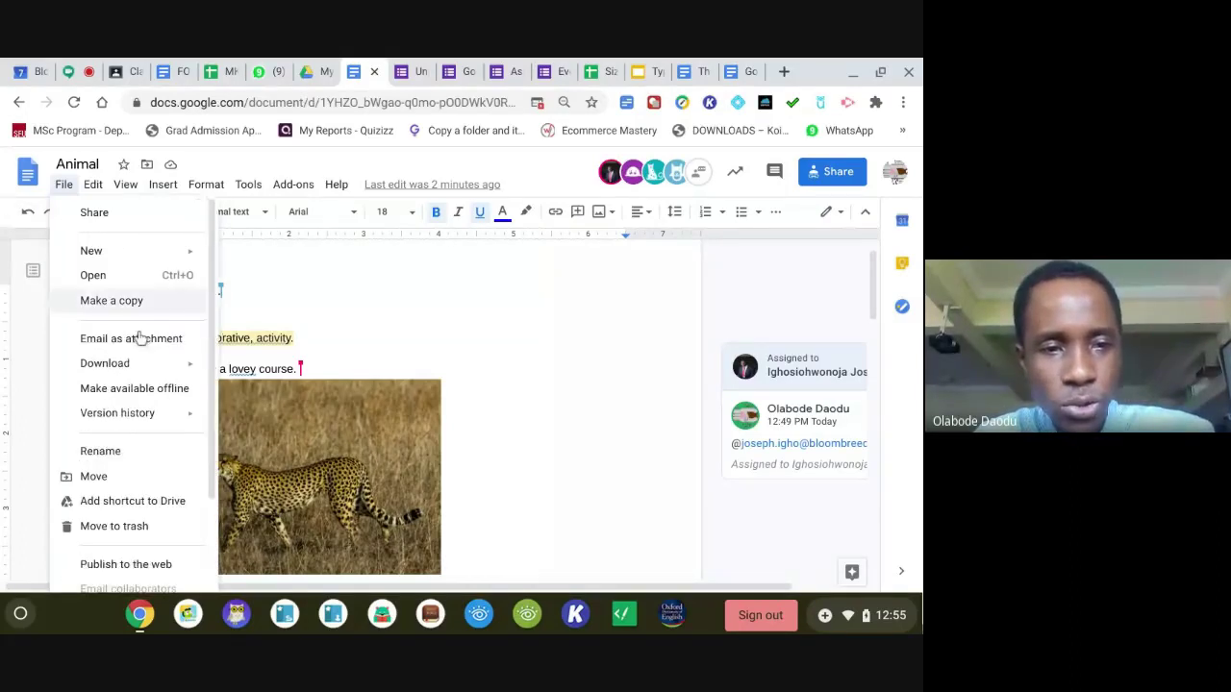
pyautogui.moveTo(168, 370)
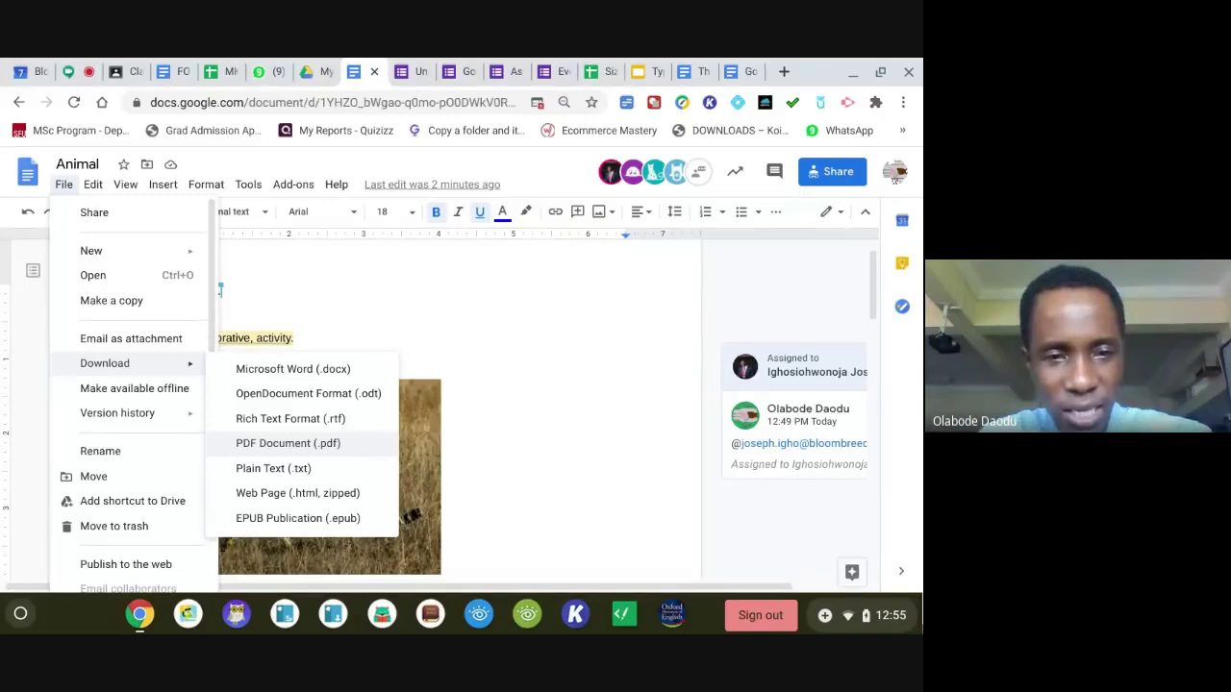
pyautogui.click(260, 449)
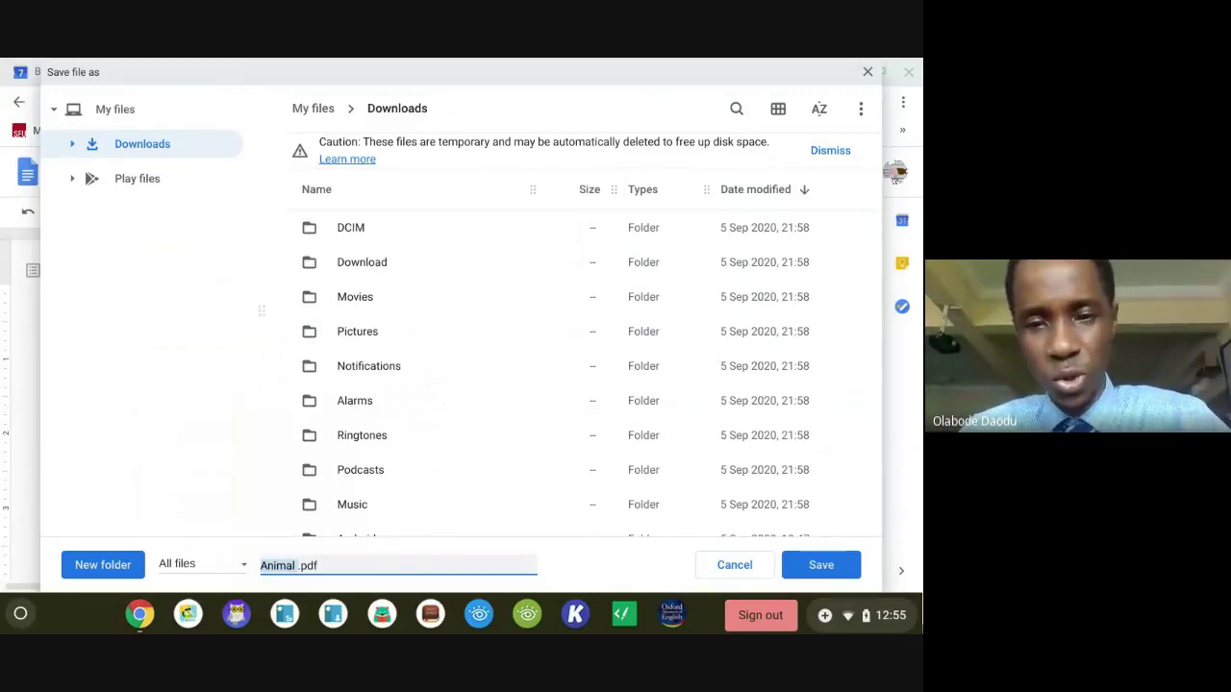
pyautogui.click(808, 565)
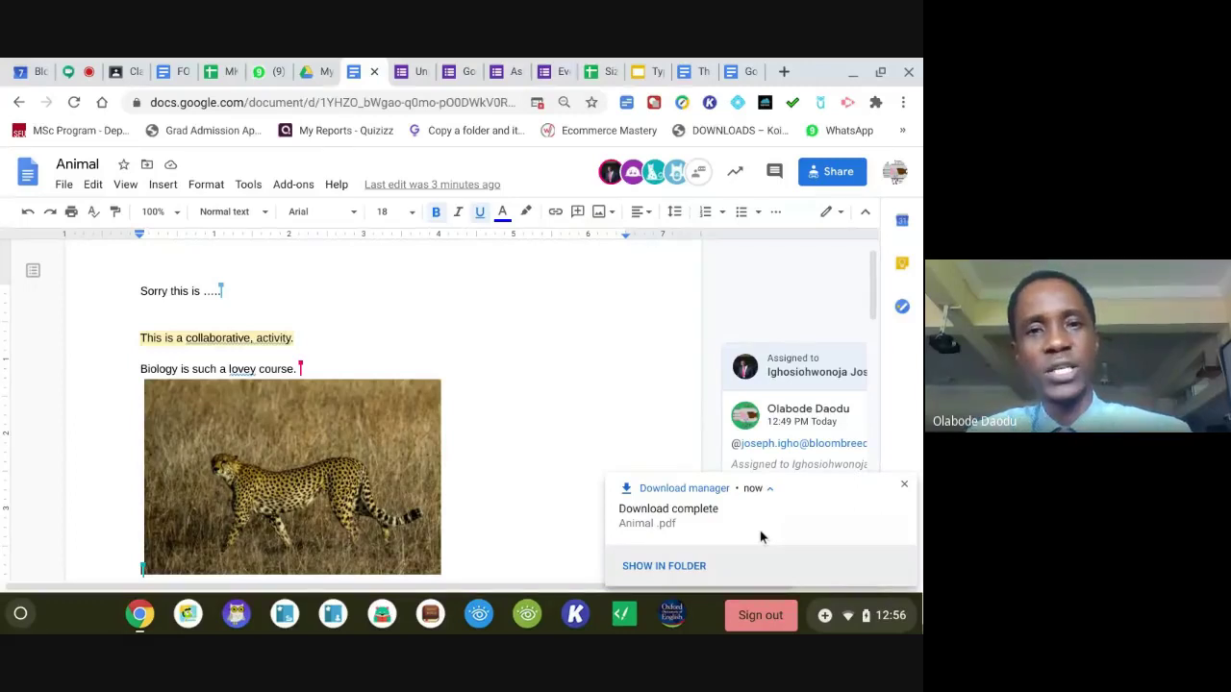
pyautogui.click(673, 522)
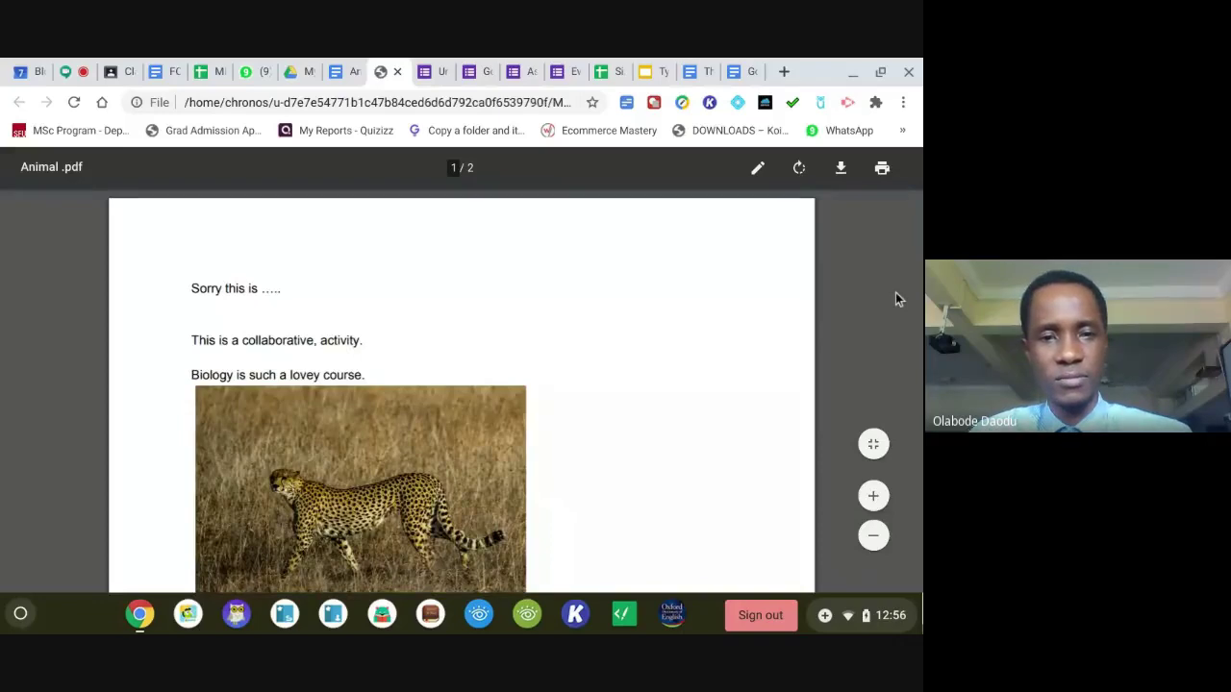
pyautogui.scroll(-1, 918, 245)
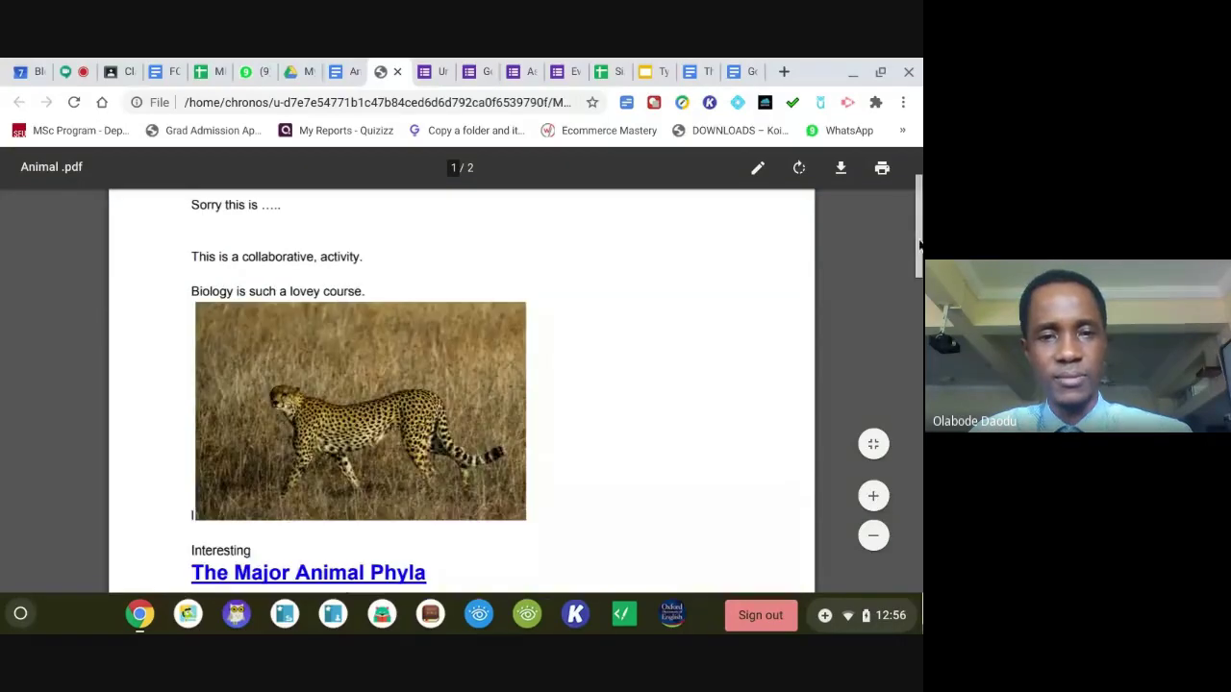
pyautogui.moveTo(918, 245); pyautogui.dragTo(918, 202)
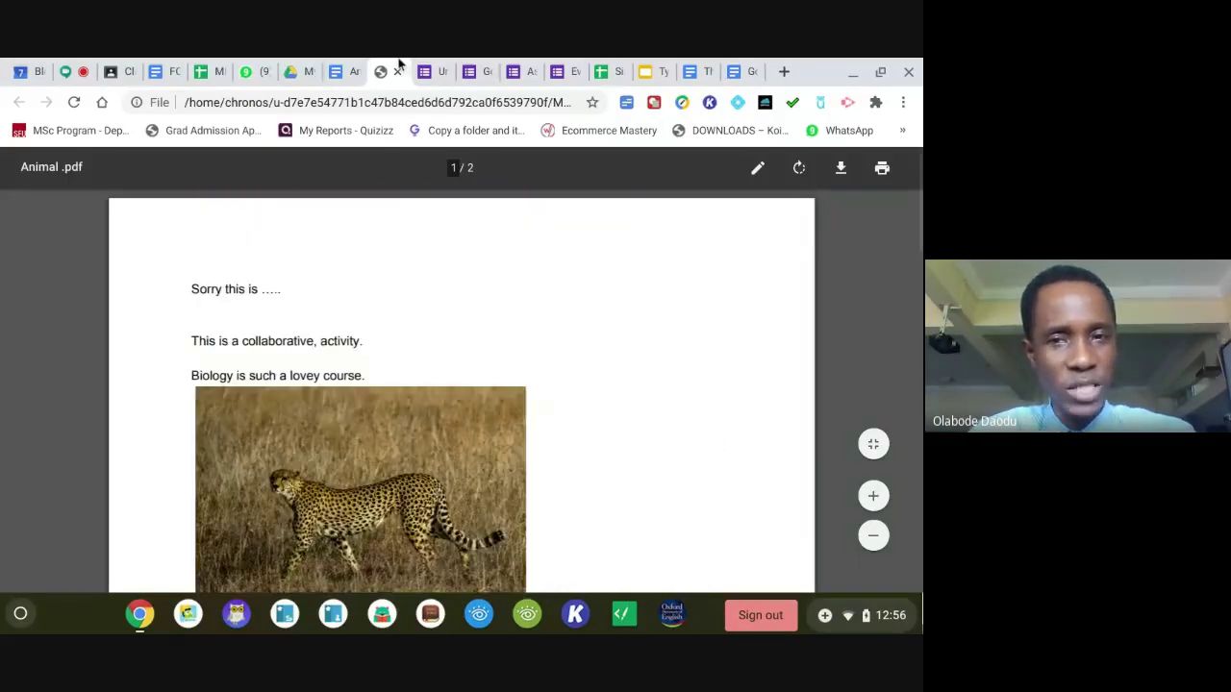
pyautogui.click(398, 69)
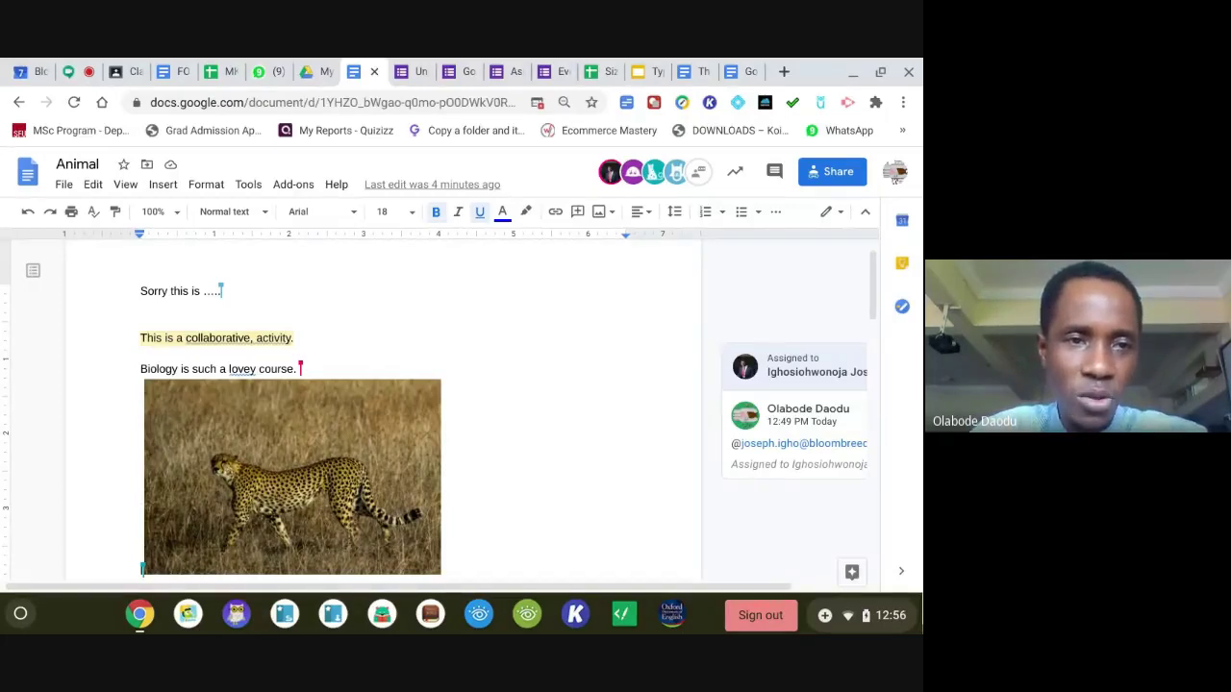
# Turn on Make available offline for the Animal document from the File menu.
pyautogui.click(64, 184)
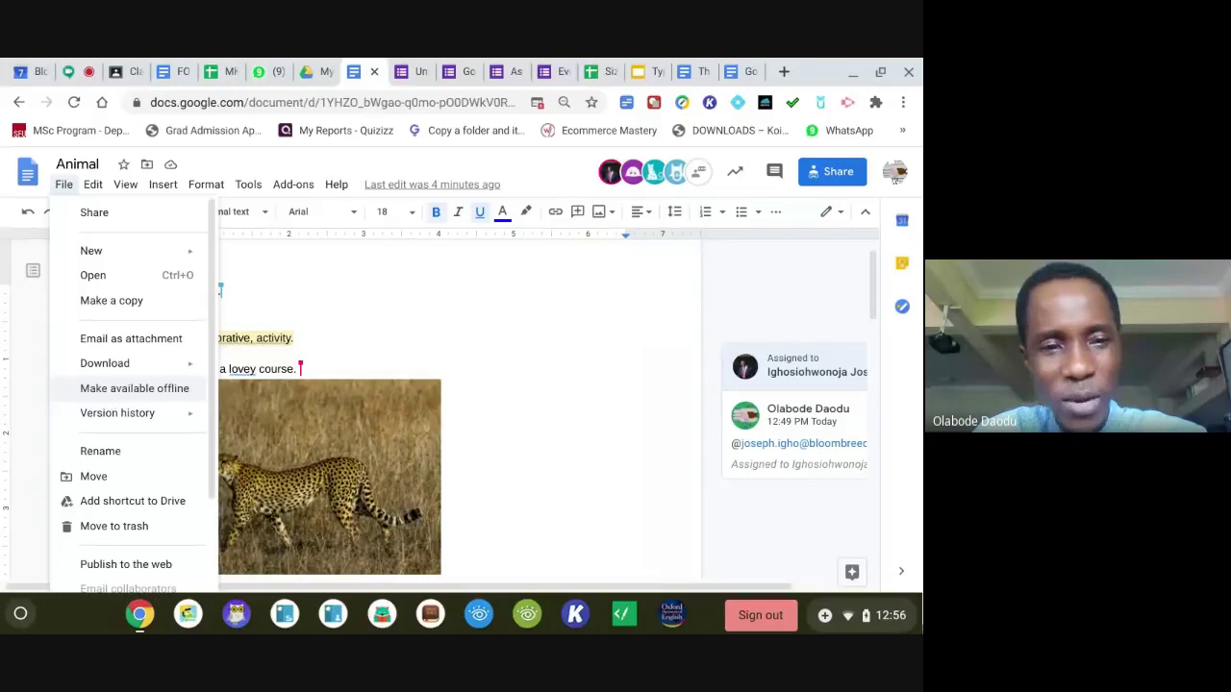
pyautogui.click(110, 388)
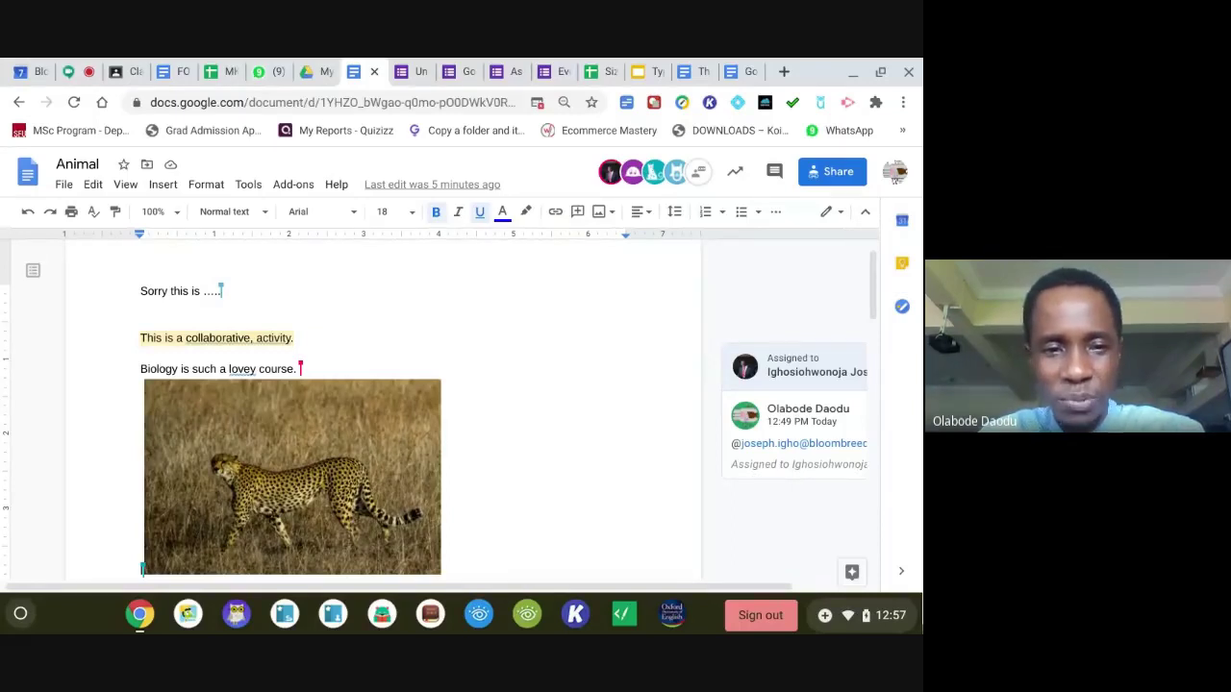
# Delete the cheetah photo and the blank line left below the course sentence.
pyautogui.click(254, 468)
pyautogui.press('Delete')
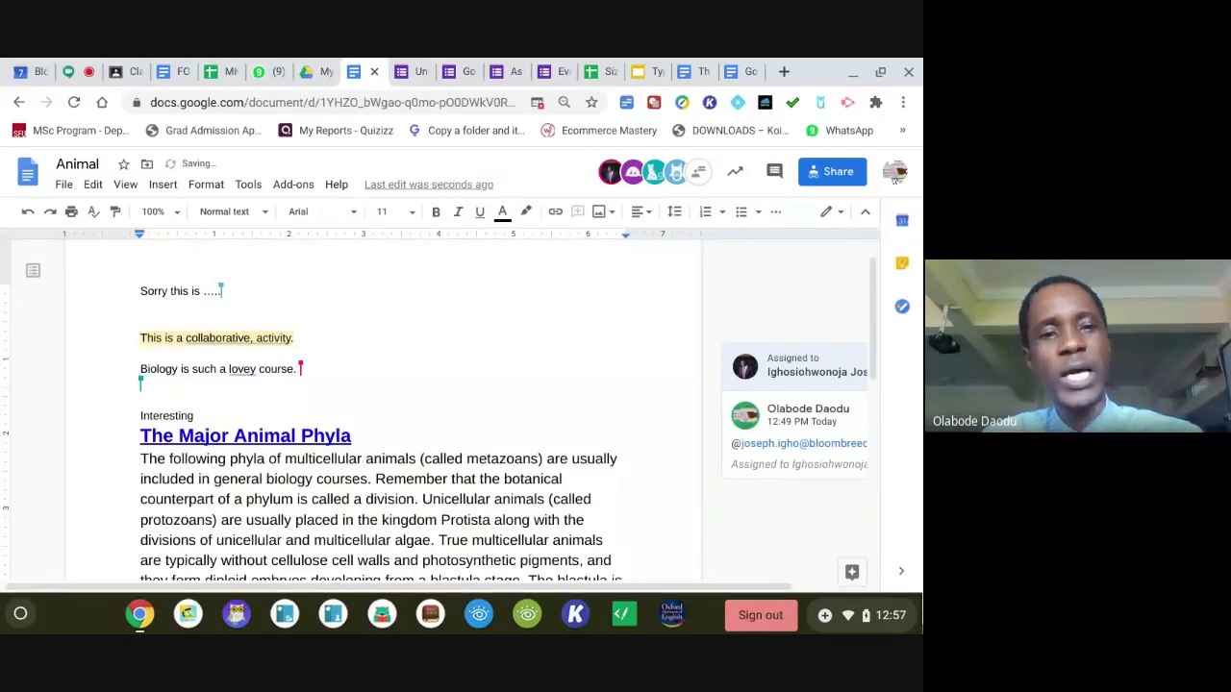
pyautogui.press('BackSpace')
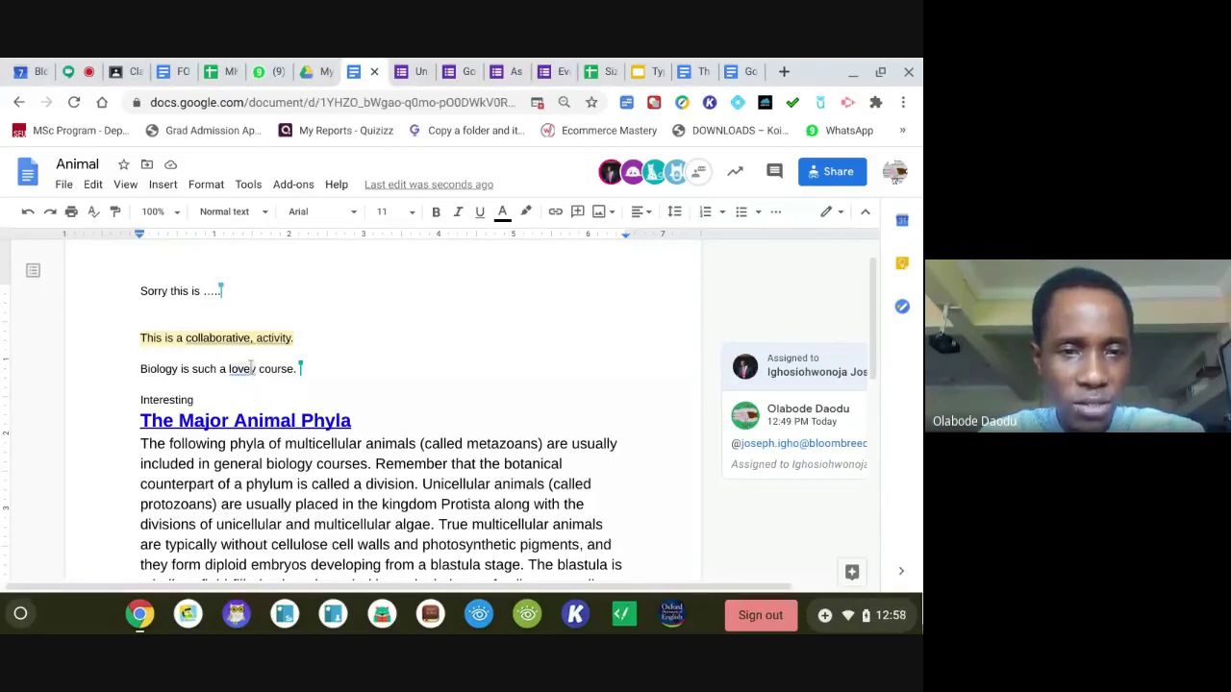
# Show the Animal document's full version history.
pyautogui.click(64, 185)
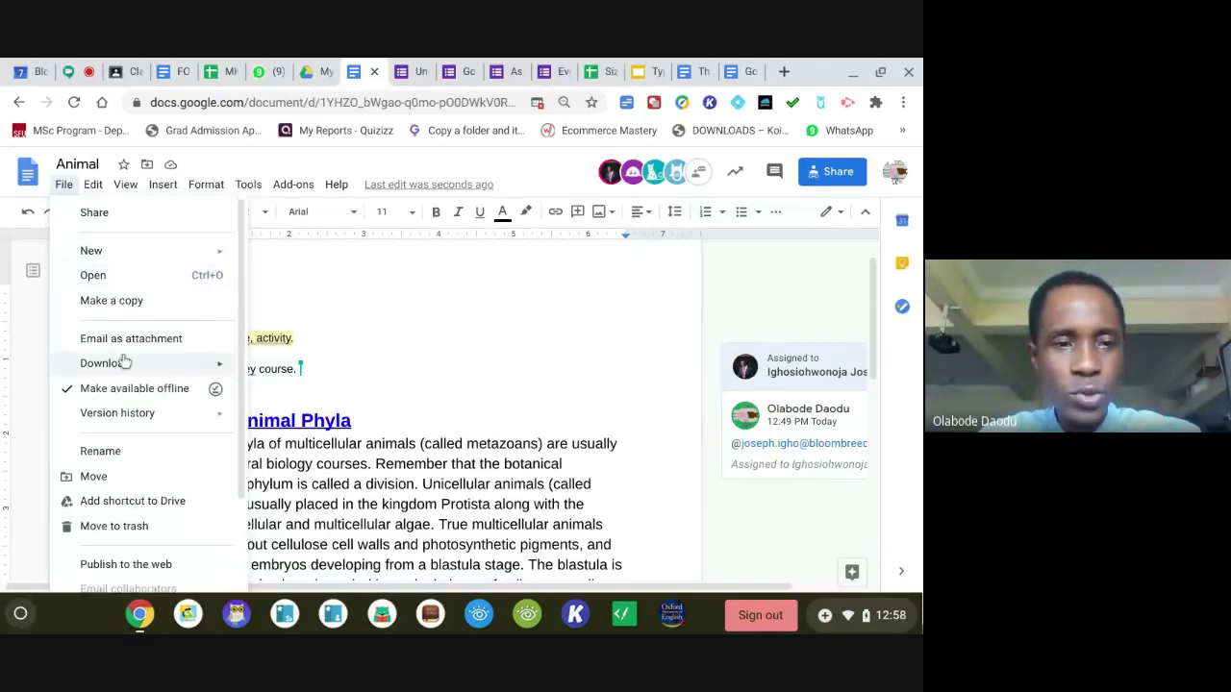
pyautogui.moveTo(183, 414)
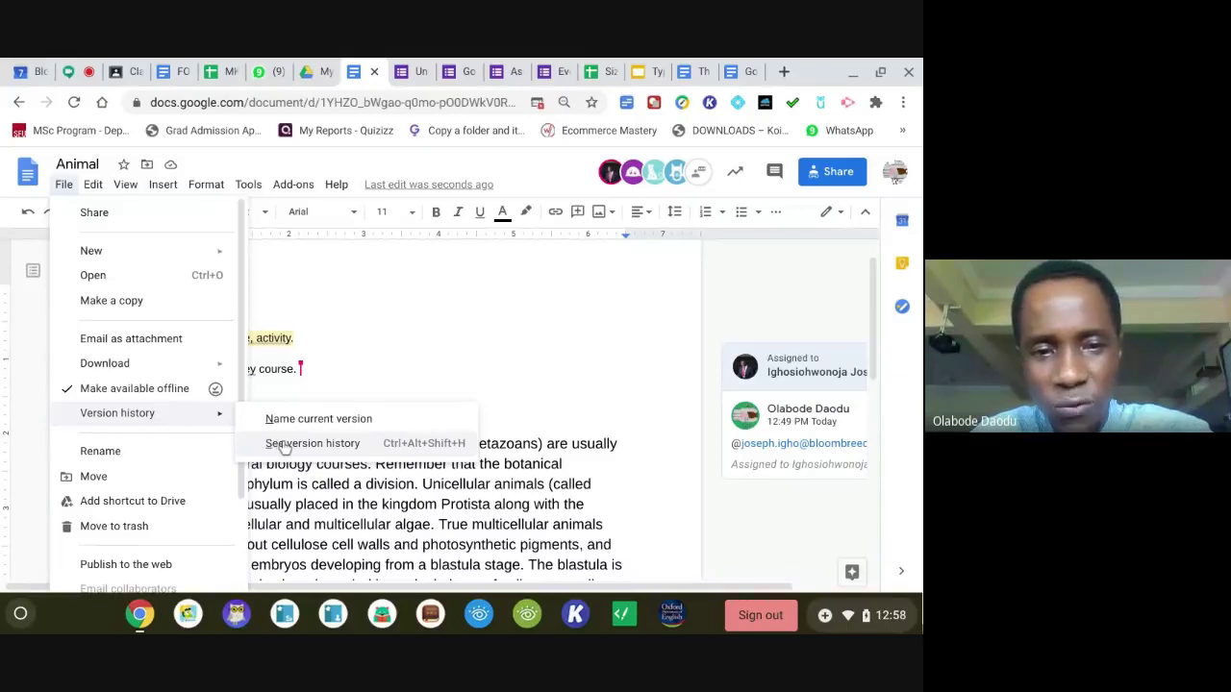
pyautogui.click(285, 444)
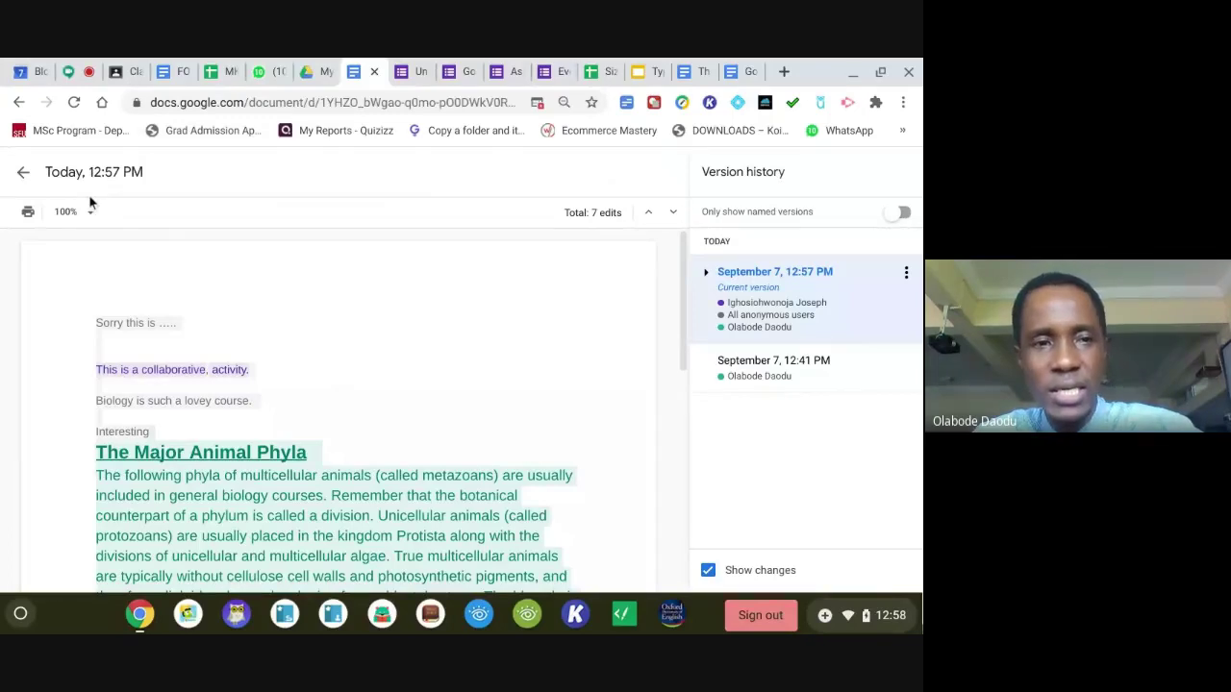
pyautogui.click(23, 175)
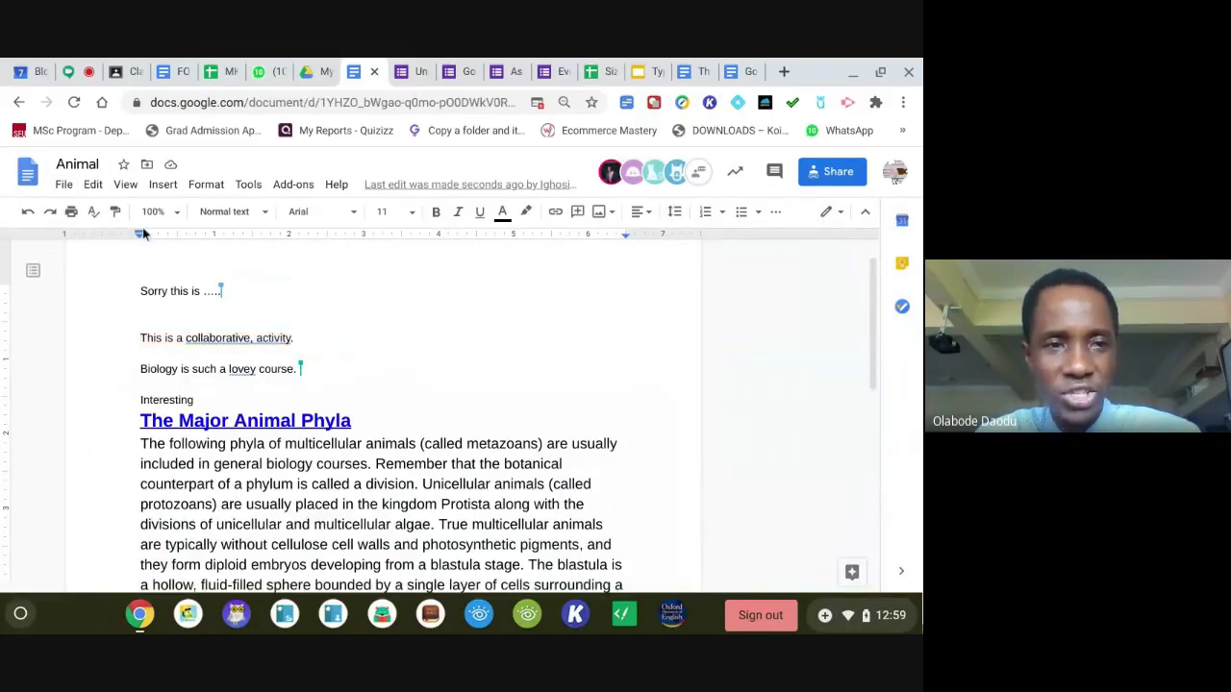
pyautogui.click(64, 186)
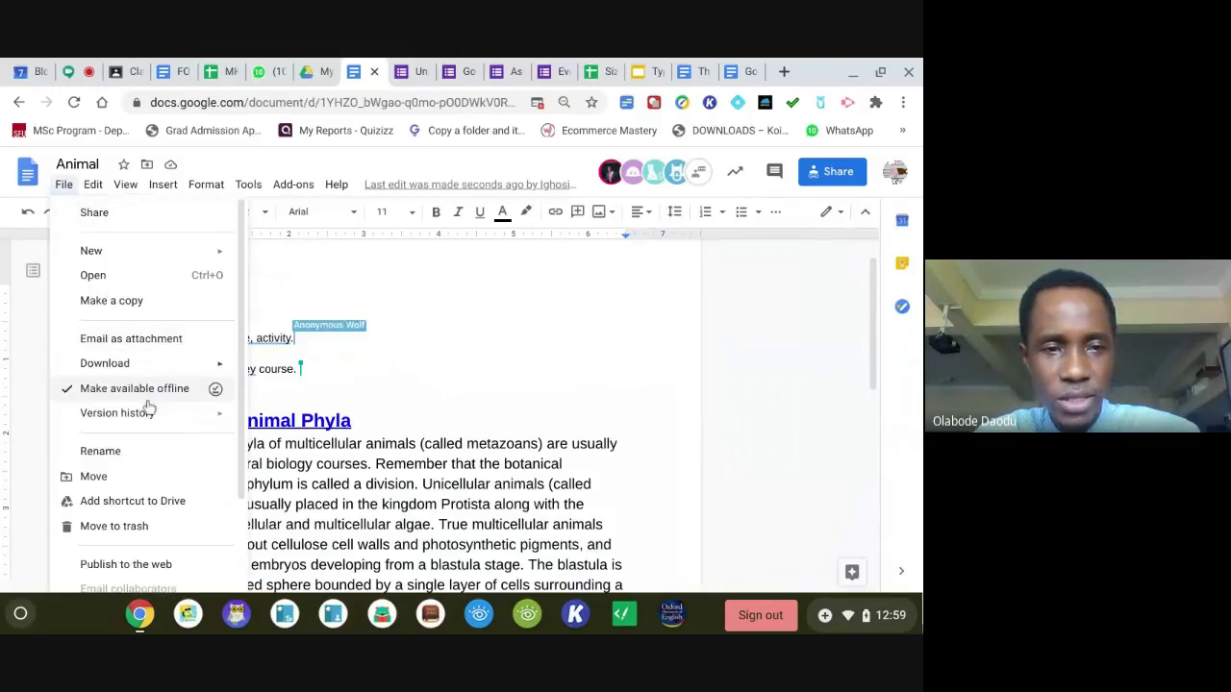
pyautogui.moveTo(229, 414)
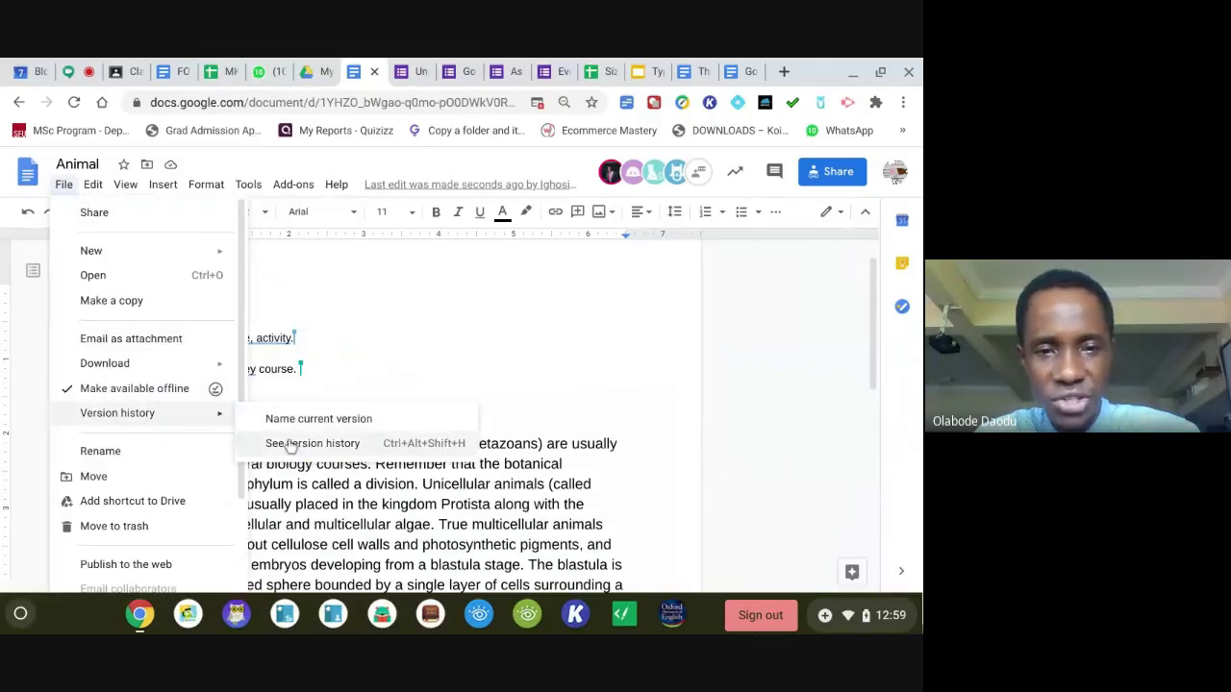
pyautogui.click(290, 446)
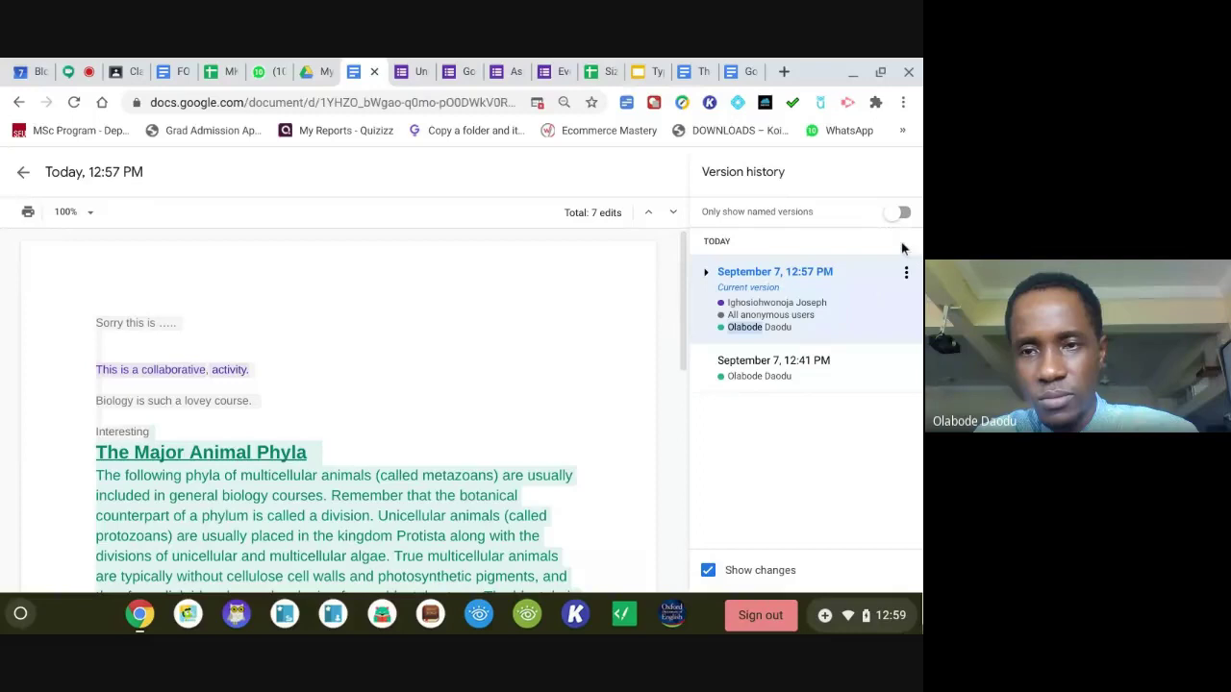
pyautogui.click(907, 273)
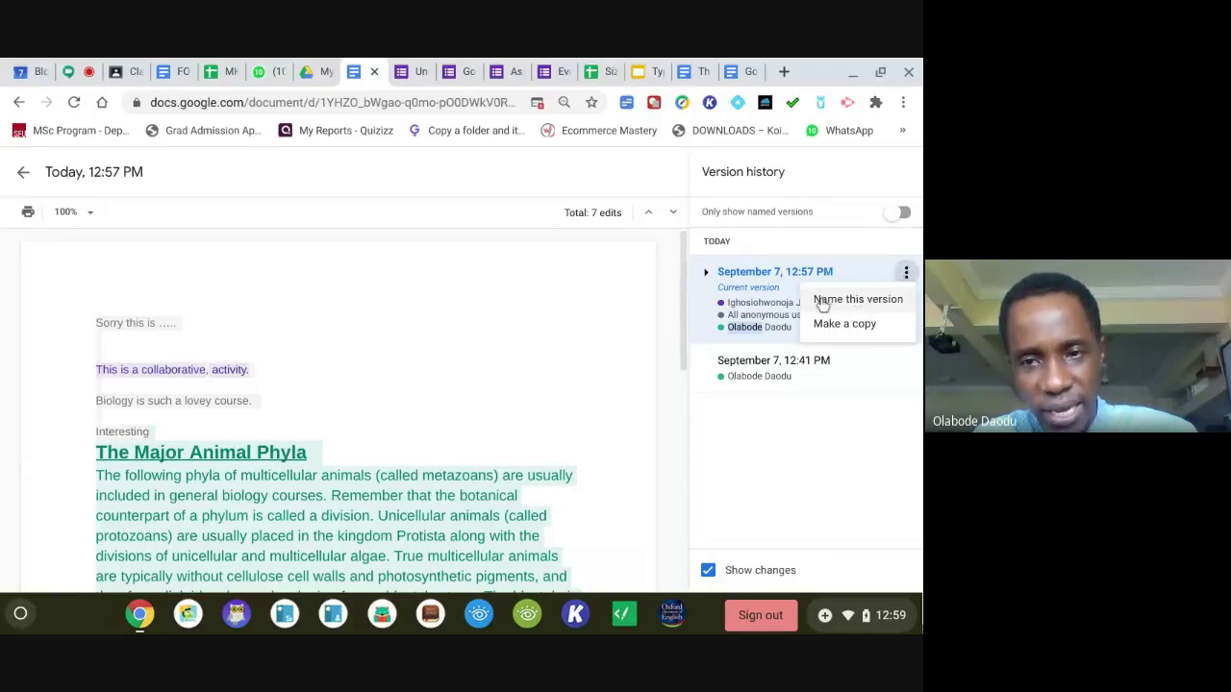
pyautogui.click(745, 333)
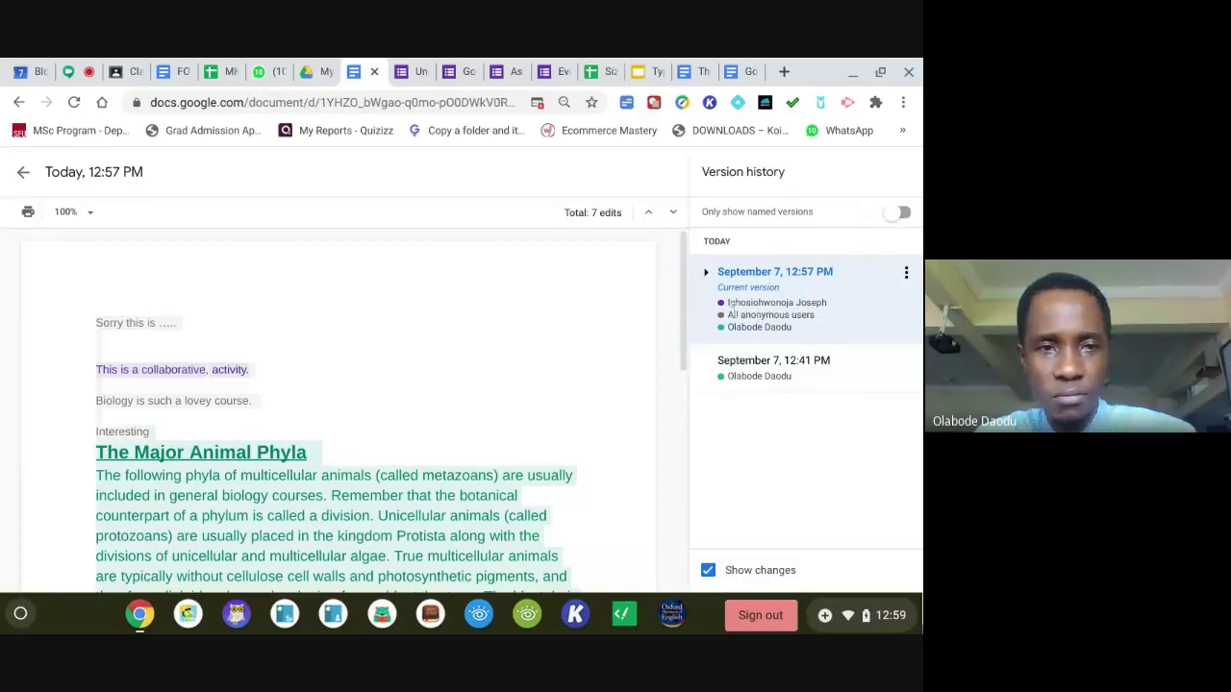
pyautogui.click(25, 176)
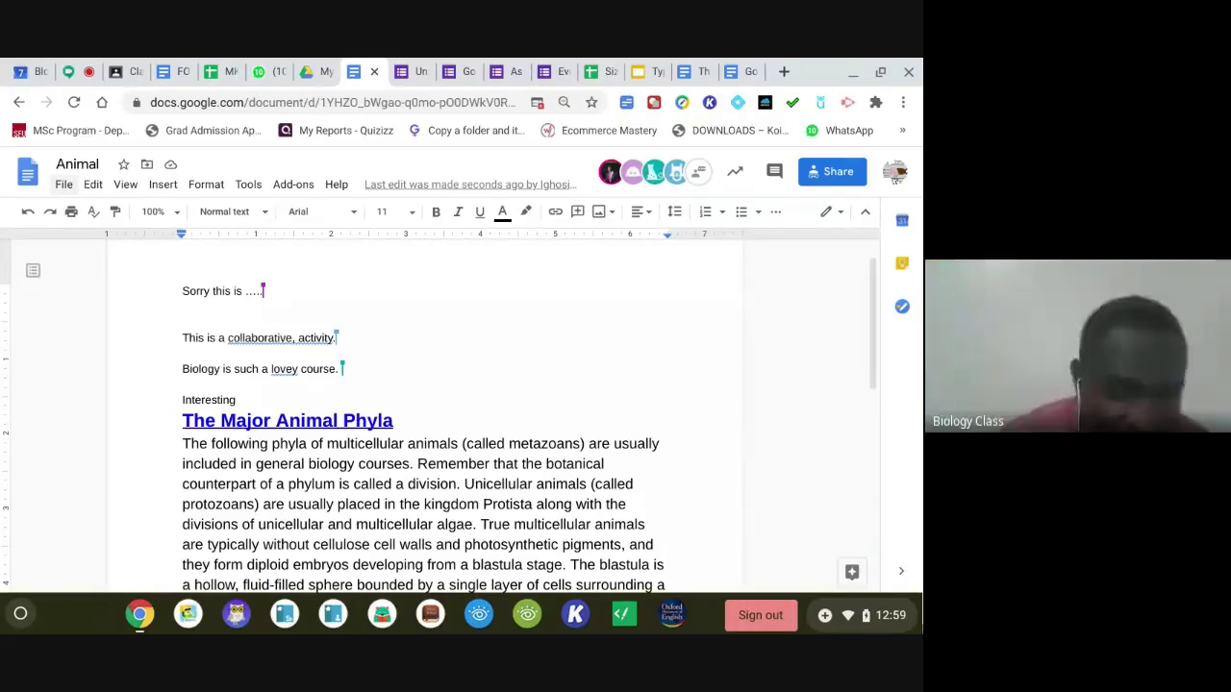
# Post your own e-mail address as a message in the Google Meet chat.
pyautogui.click(76, 71)
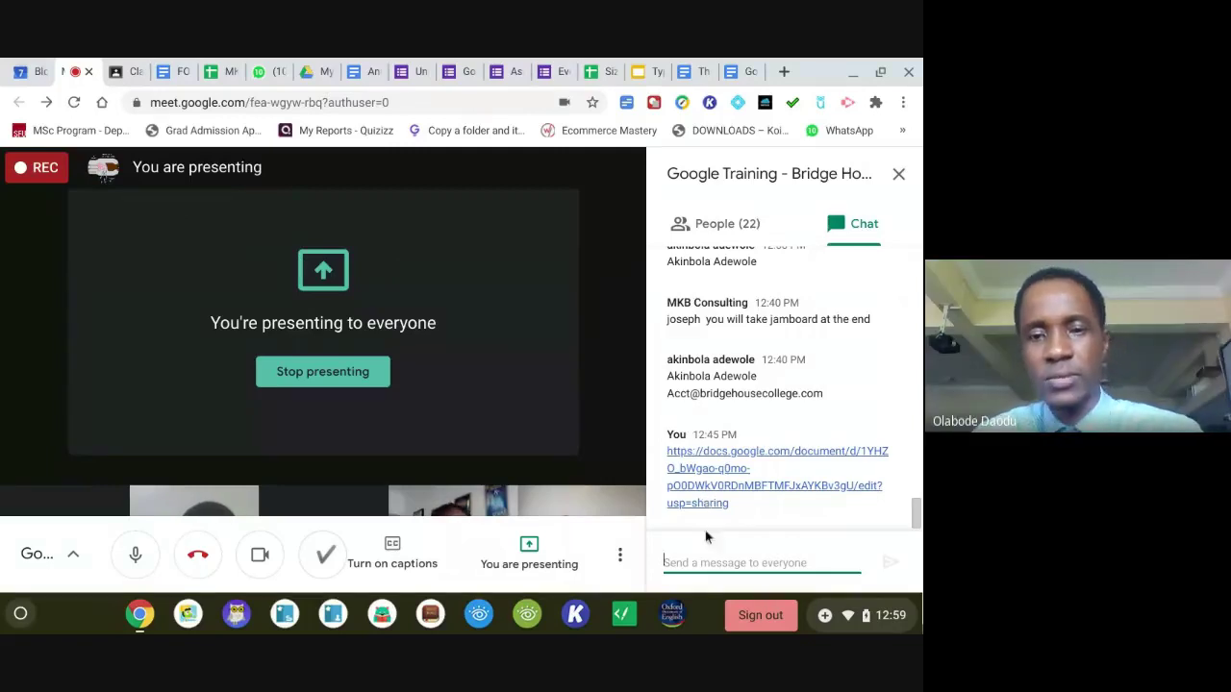
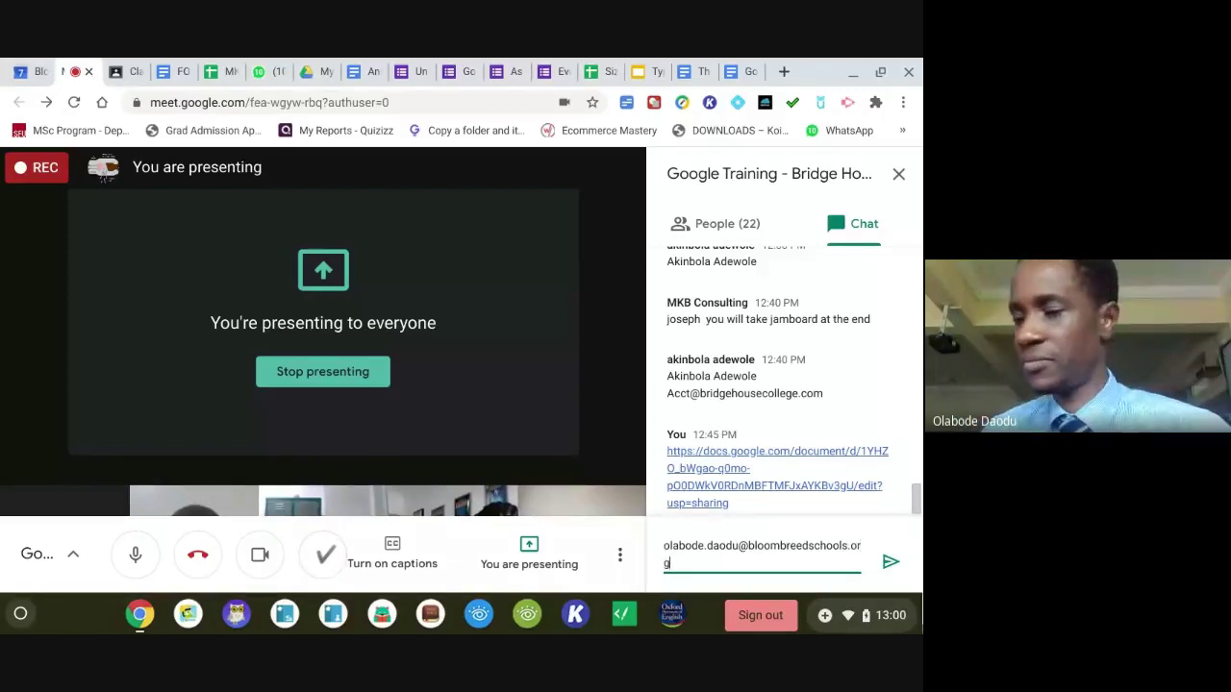
pyautogui.press('Return')
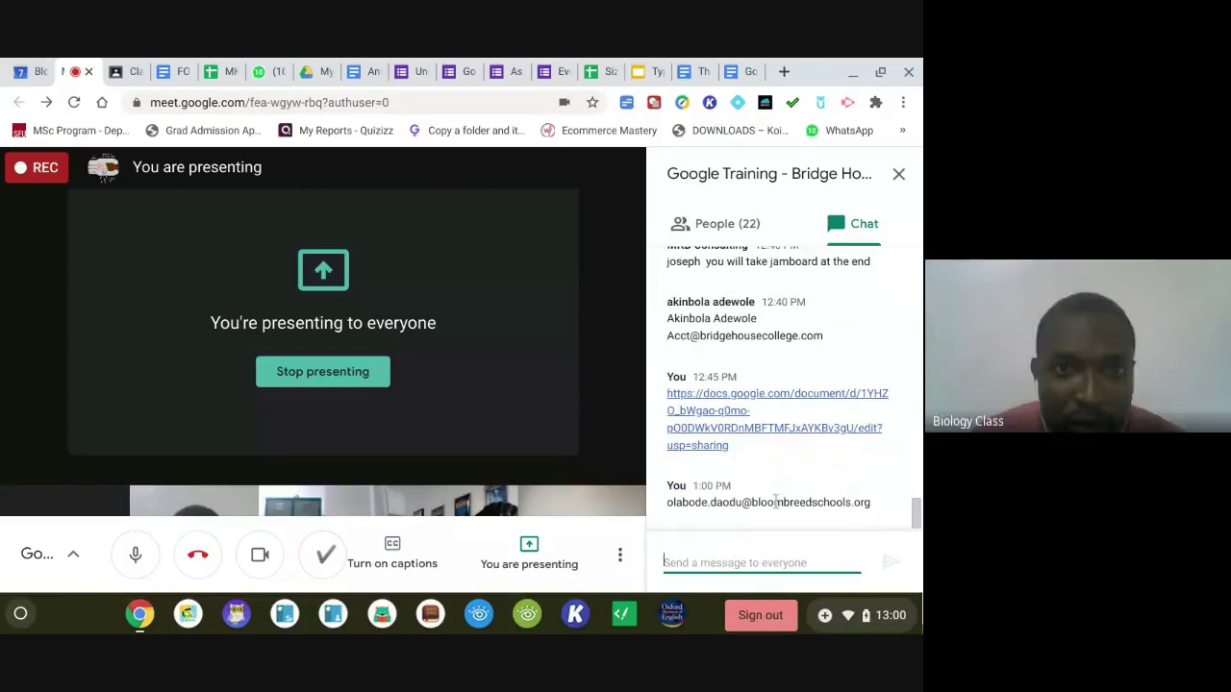
pyautogui.click(363, 73)
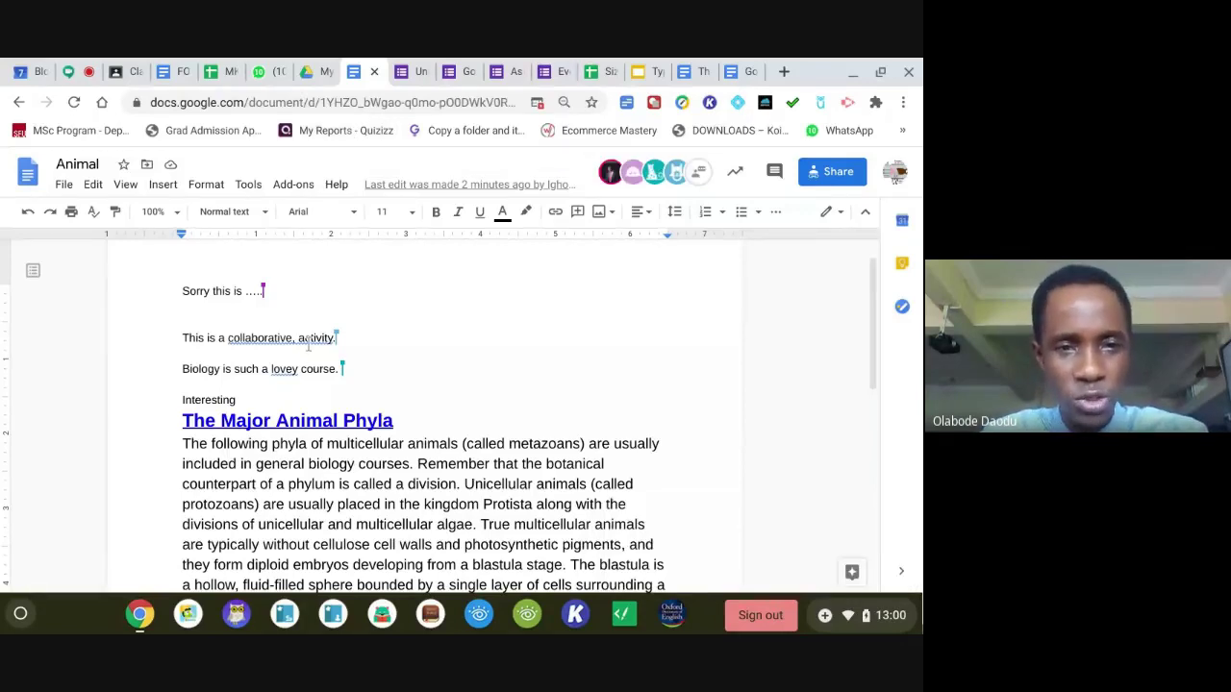
# Open the Animal document's File > Email as attachment form, then return to the Meet call.
pyautogui.click(61, 186)
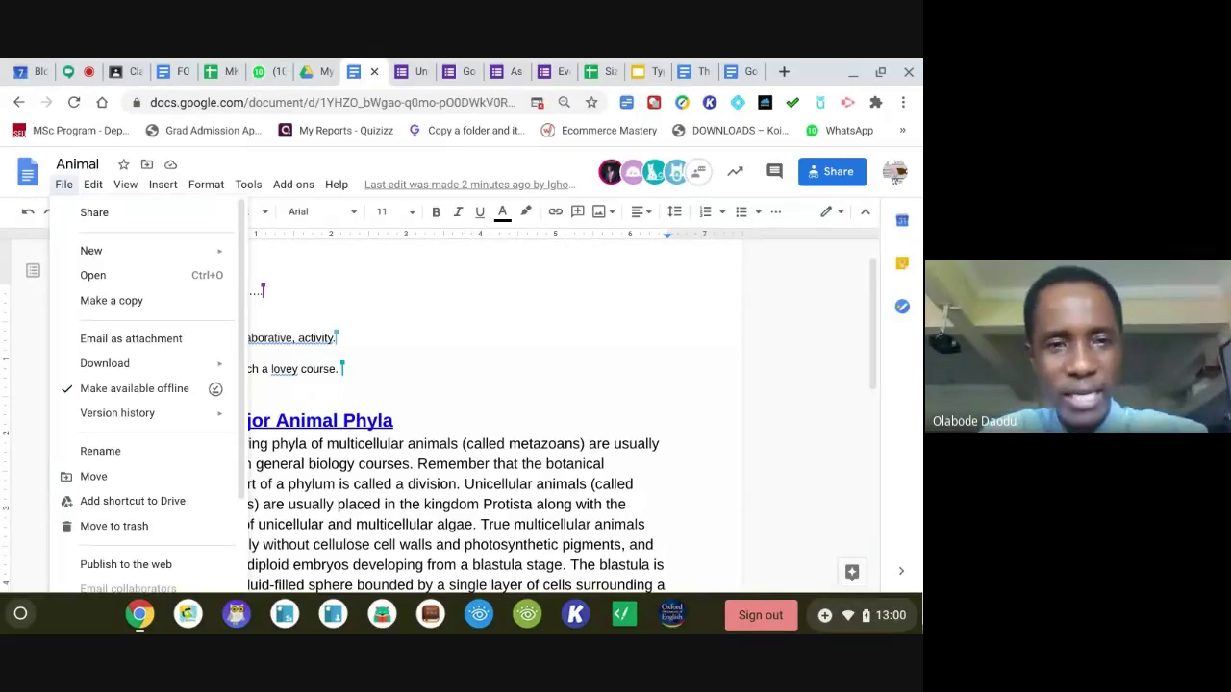
pyautogui.moveTo(293, 183)
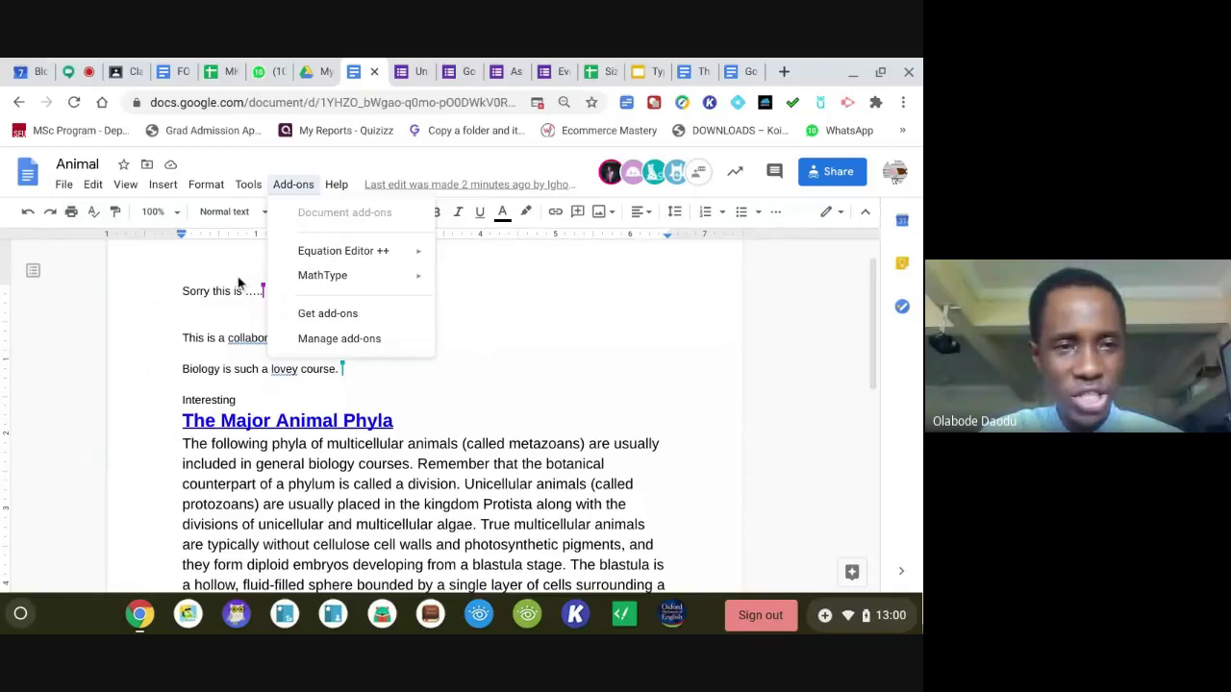
pyautogui.click(64, 185)
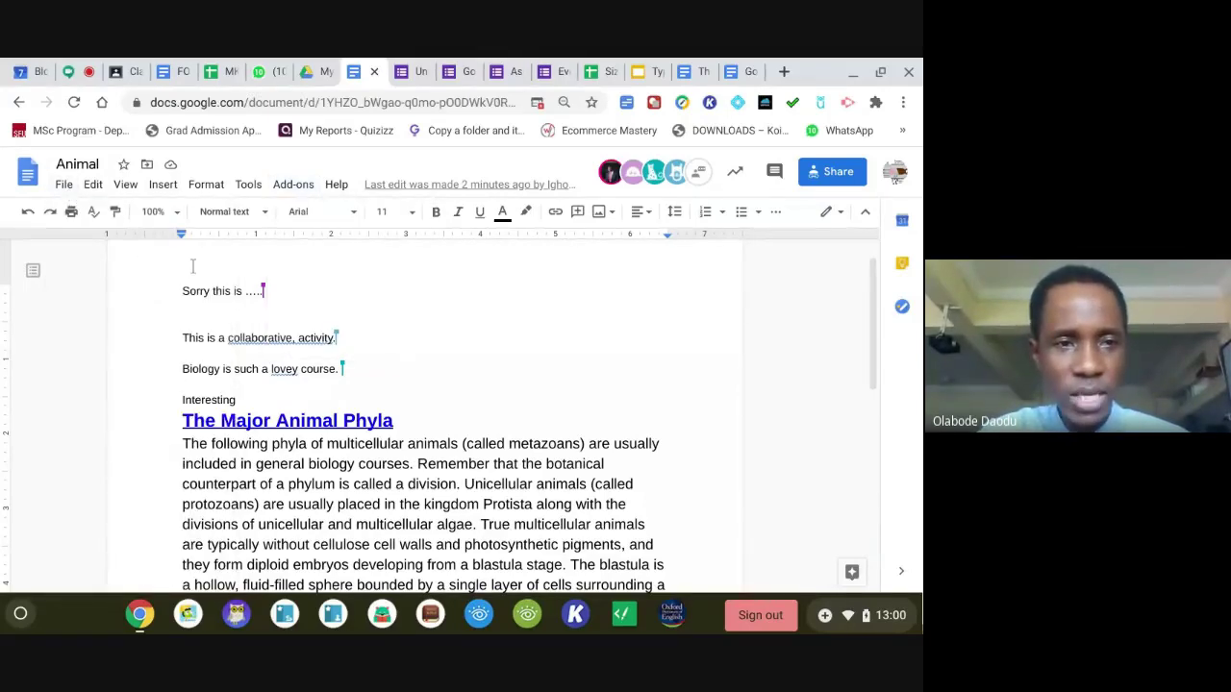
pyautogui.click(63, 186)
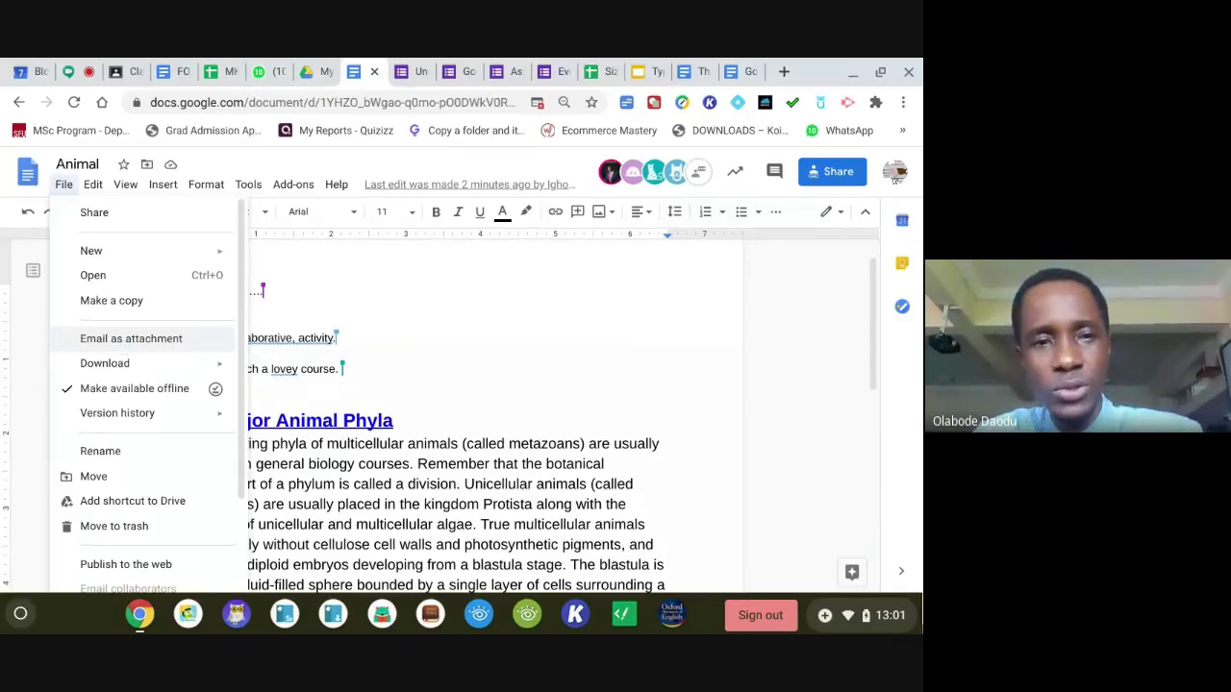
pyautogui.click(123, 346)
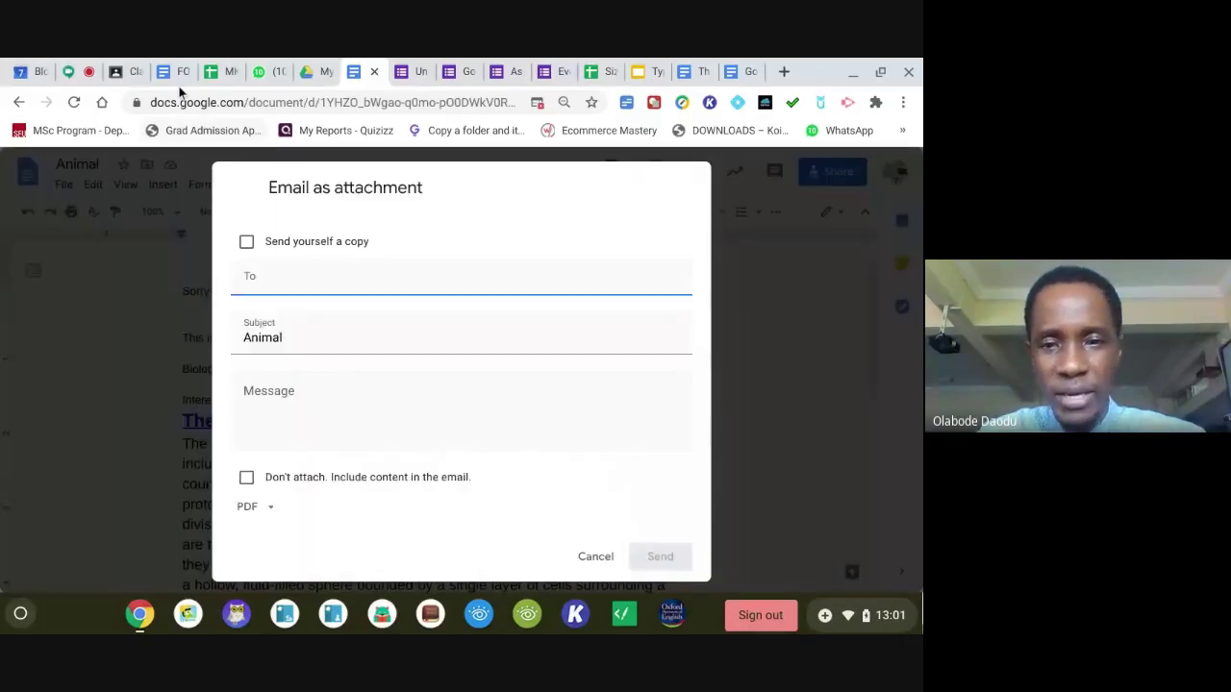
pyautogui.click(68, 78)
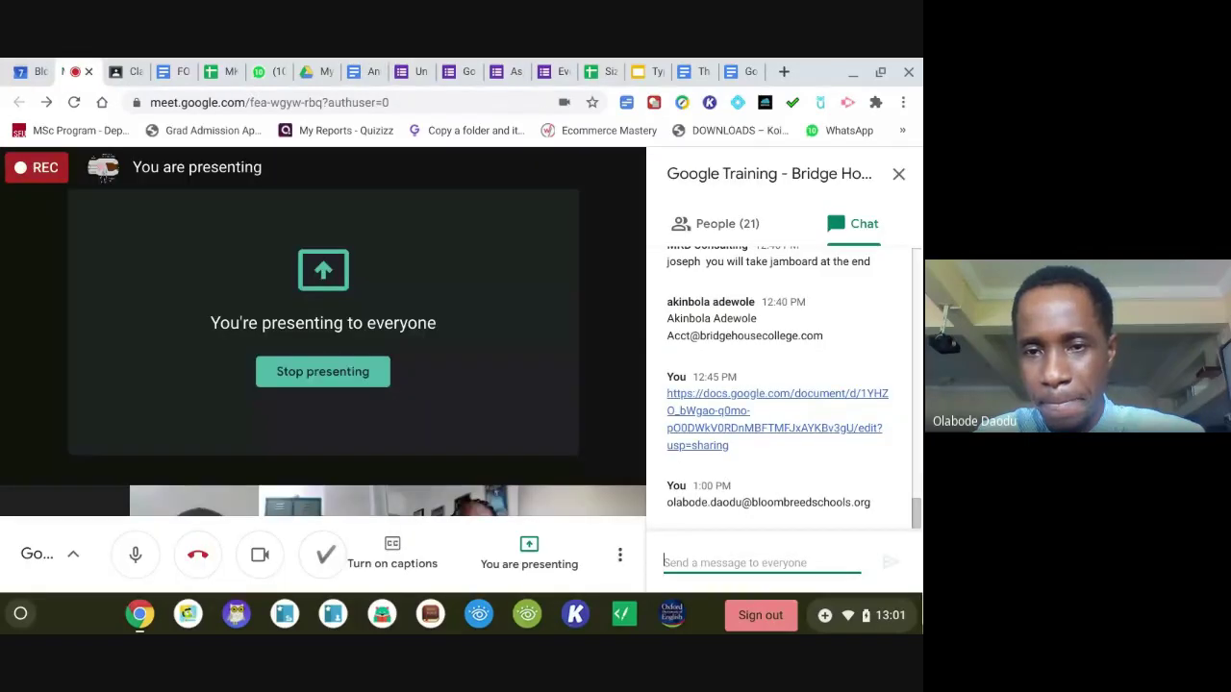
# Copy a participant's e-mail address from the Meet chat and go back to the Animal email form.
pyautogui.scroll(1, 918, 510)
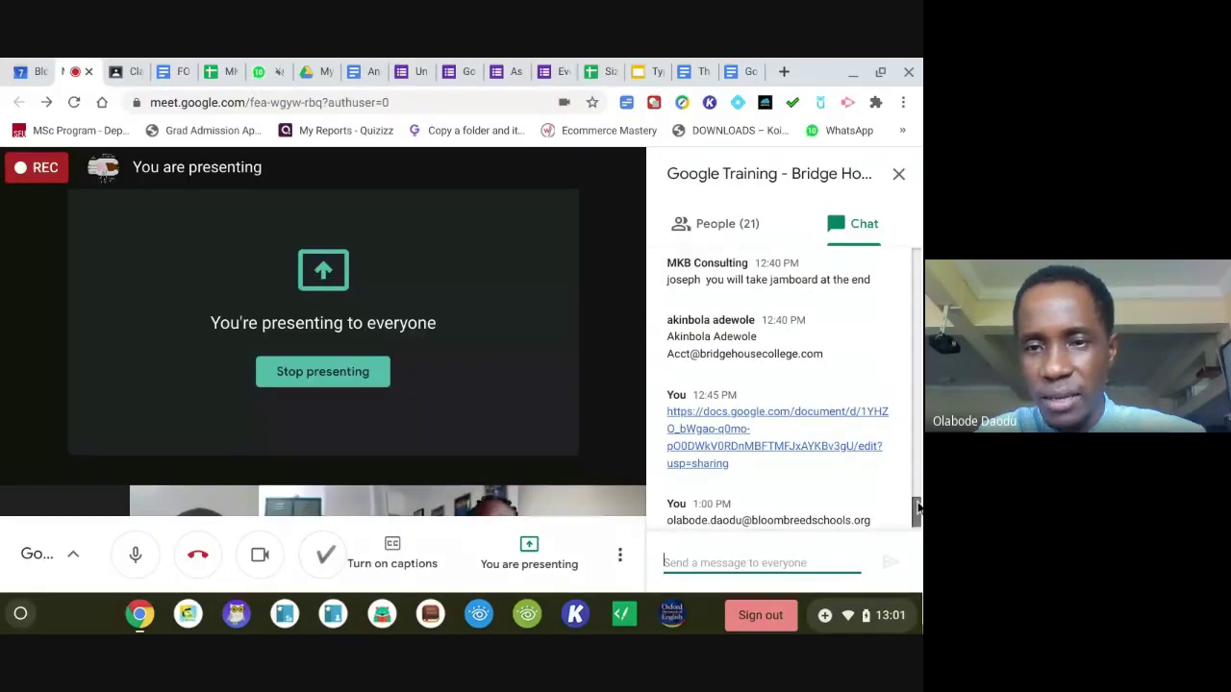
pyautogui.scroll(3, 918, 509)
pyautogui.moveTo(824, 375); pyautogui.dragTo(825, 380)
pyautogui.hotkey('ctrl', 'c')
pyautogui.click(668, 385)
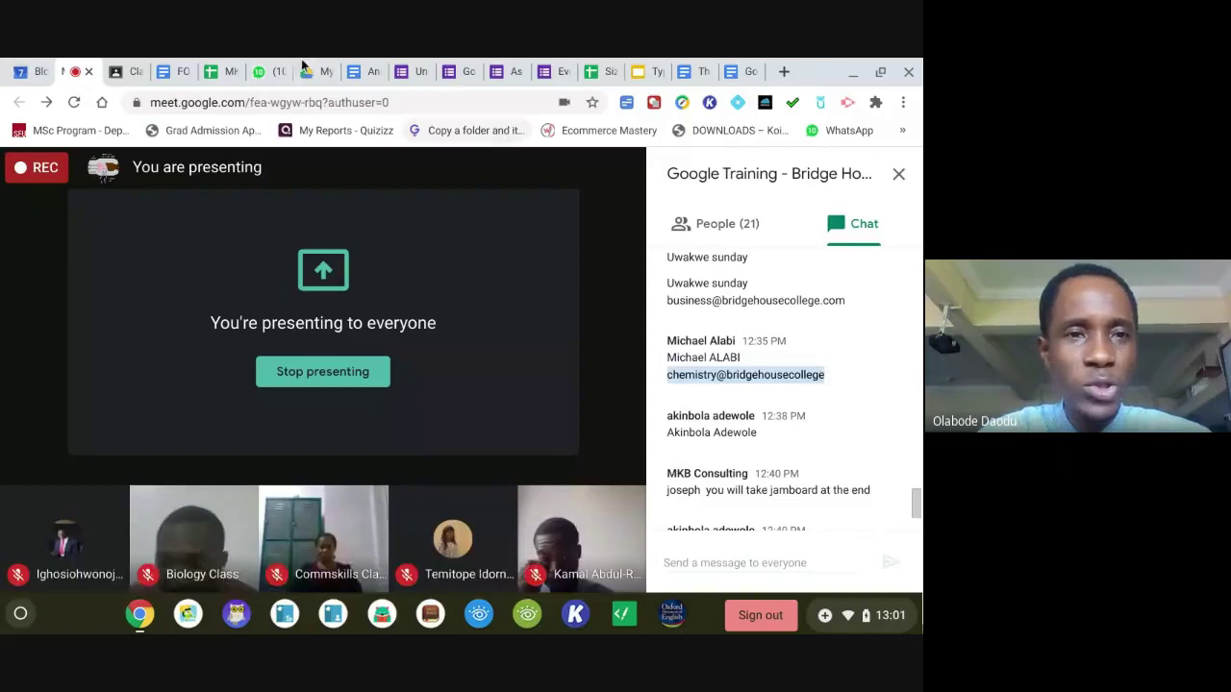
pyautogui.click(365, 71)
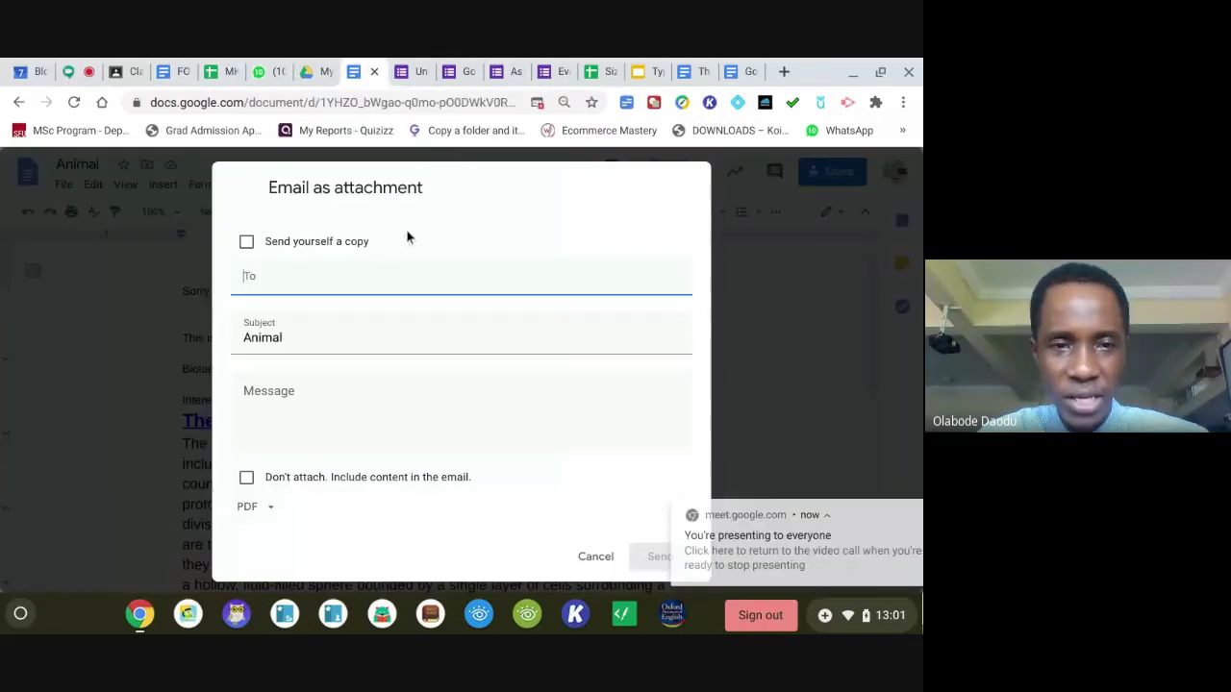
# Paste the copied address into To and try the send-yourself-a-copy and email-body checkboxes, leaving both off.
pyautogui.click(433, 278)
pyautogui.hotkey('ctrl', 'v')
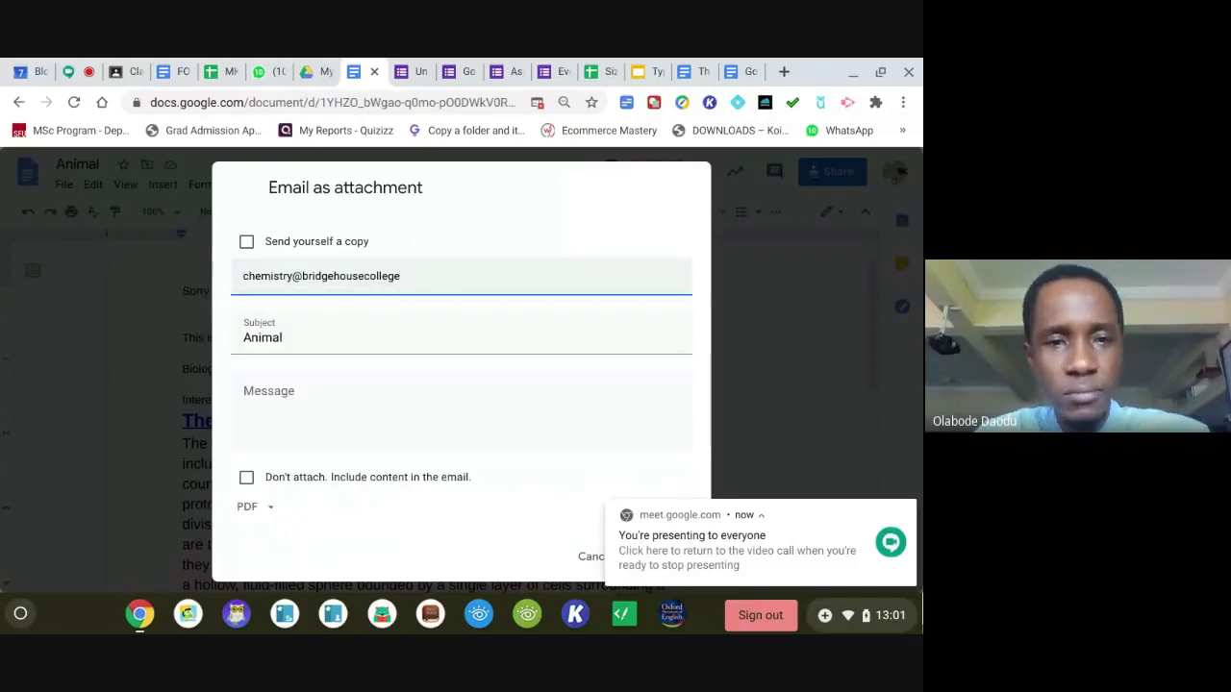
pyautogui.click(247, 244)
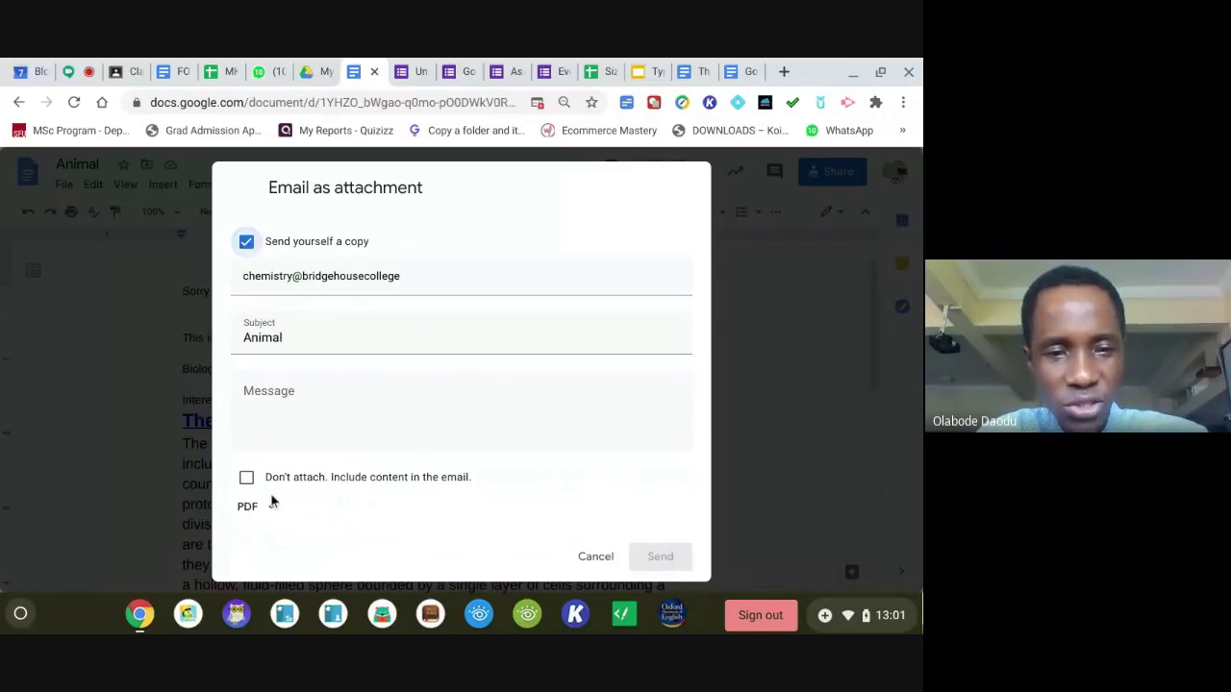
pyautogui.click(295, 431)
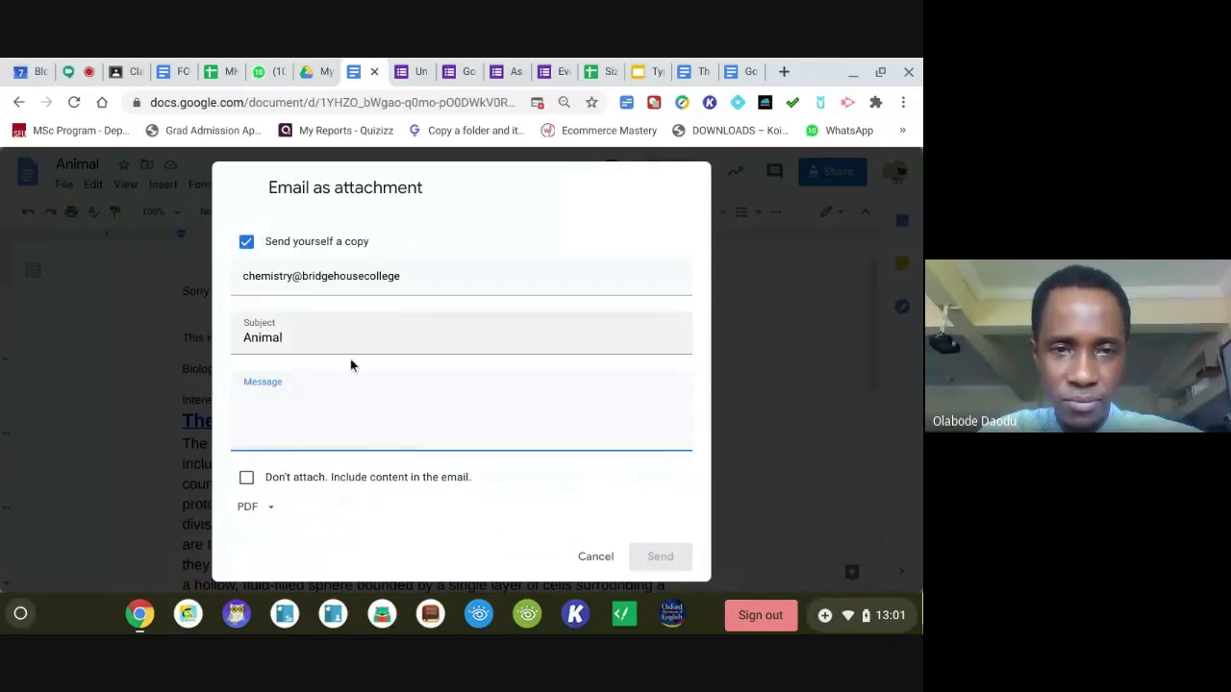
pyautogui.click(246, 242)
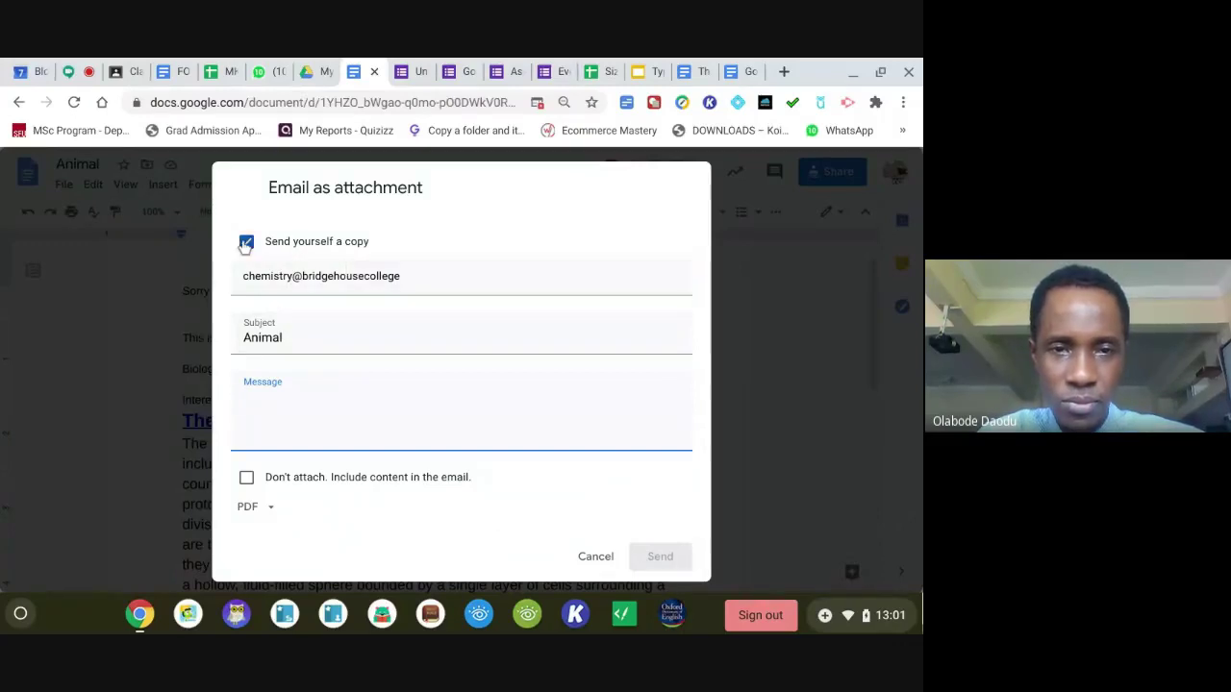
pyautogui.click(445, 273)
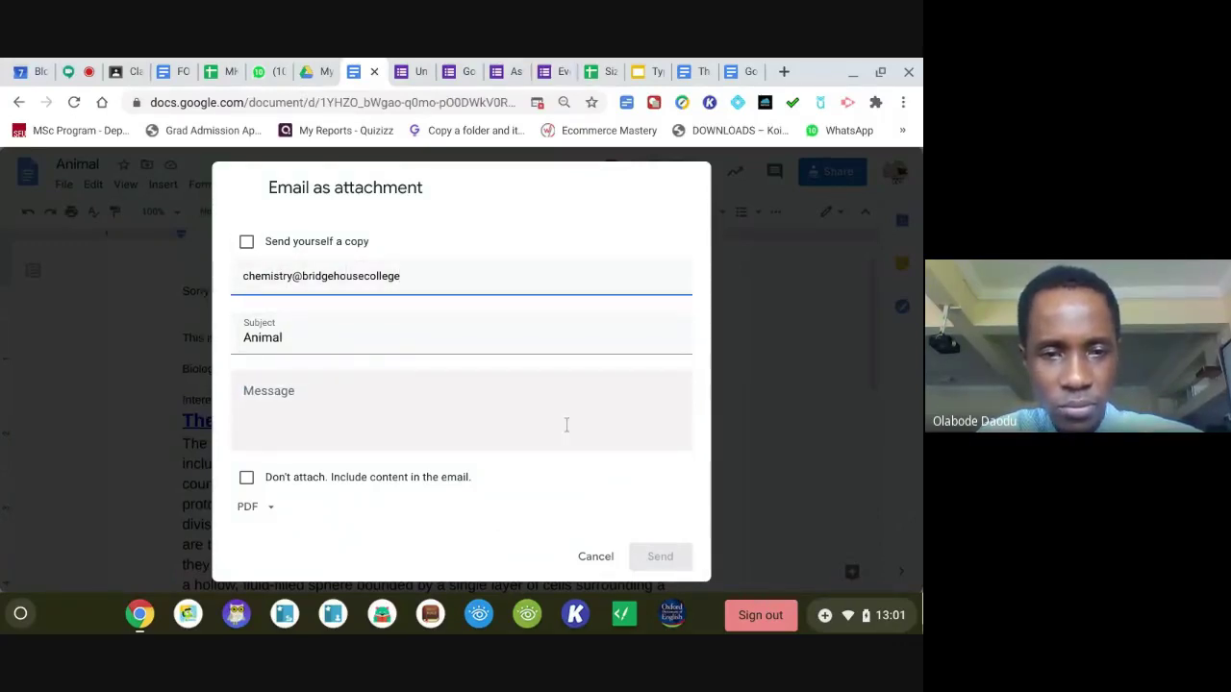
pyautogui.click(247, 479)
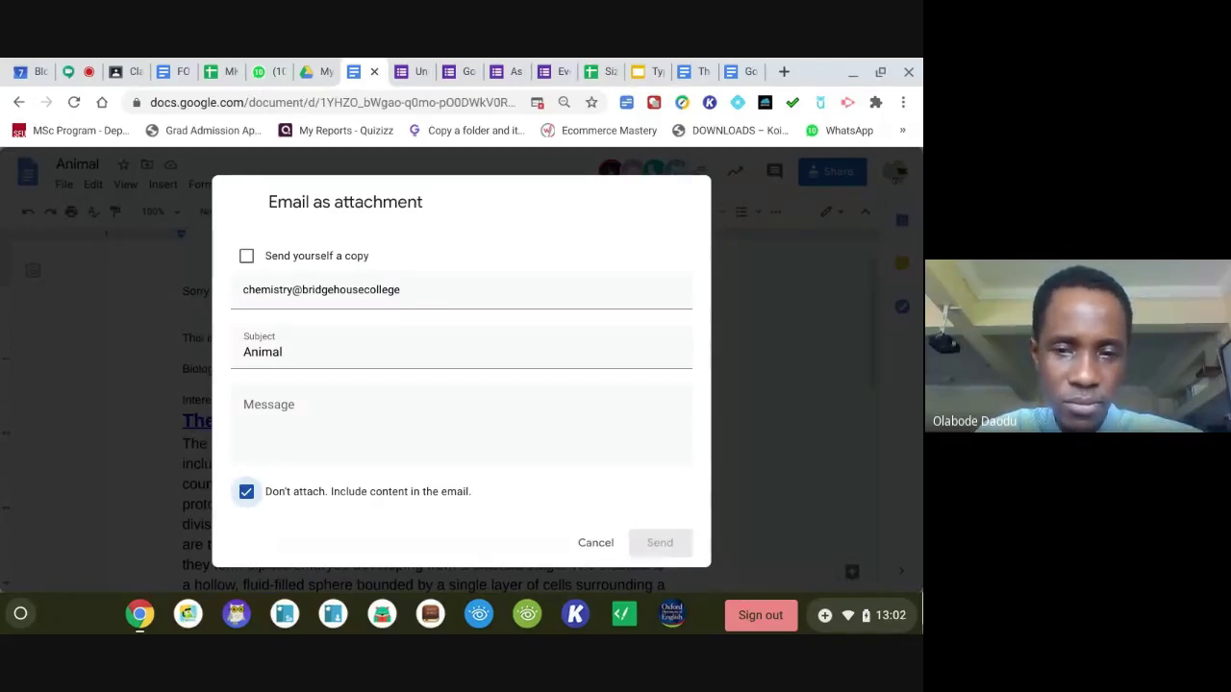
pyautogui.click(247, 491)
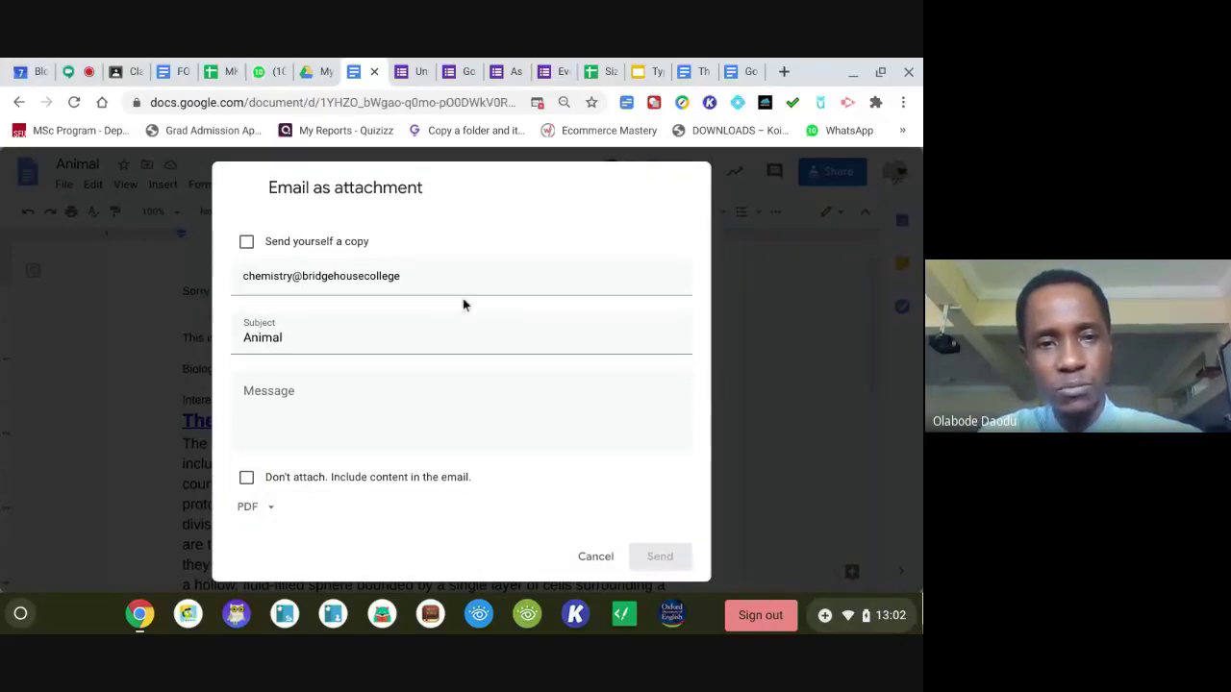
# Replace the recipient with a suggested colleague and send the Animal PDF attachment.
pyautogui.tripleClick(253, 273)
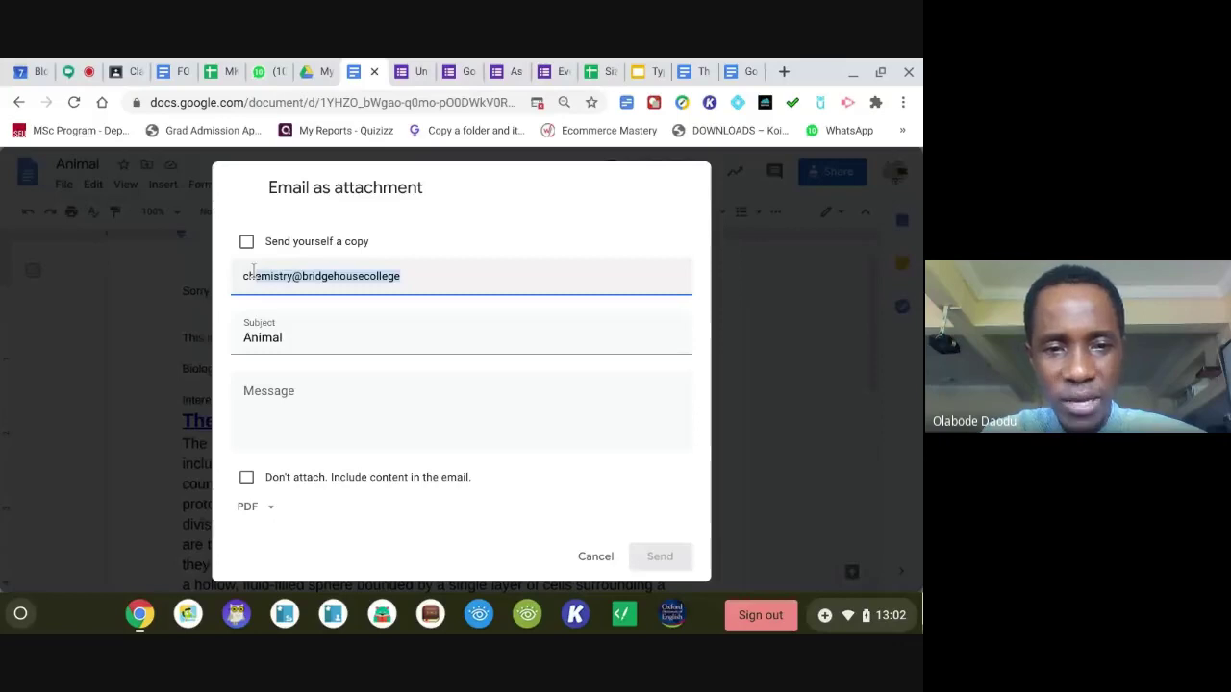
pyautogui.press('BackSpace')
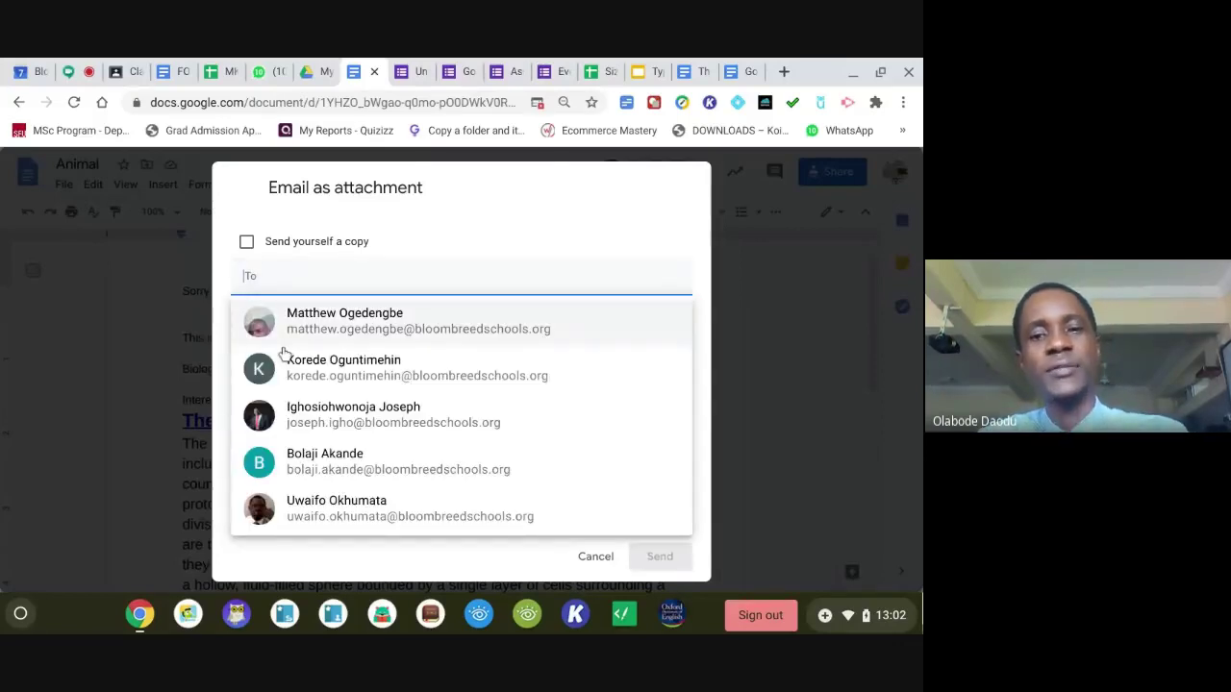
pyautogui.click(300, 406)
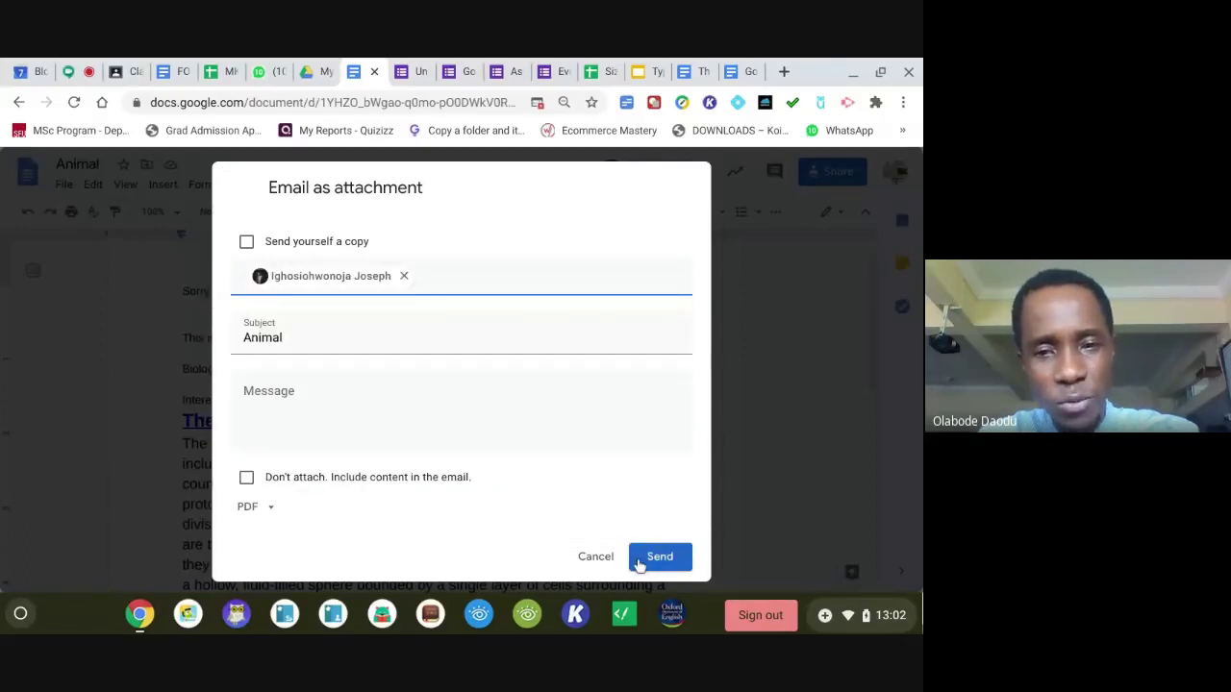
pyautogui.click(638, 565)
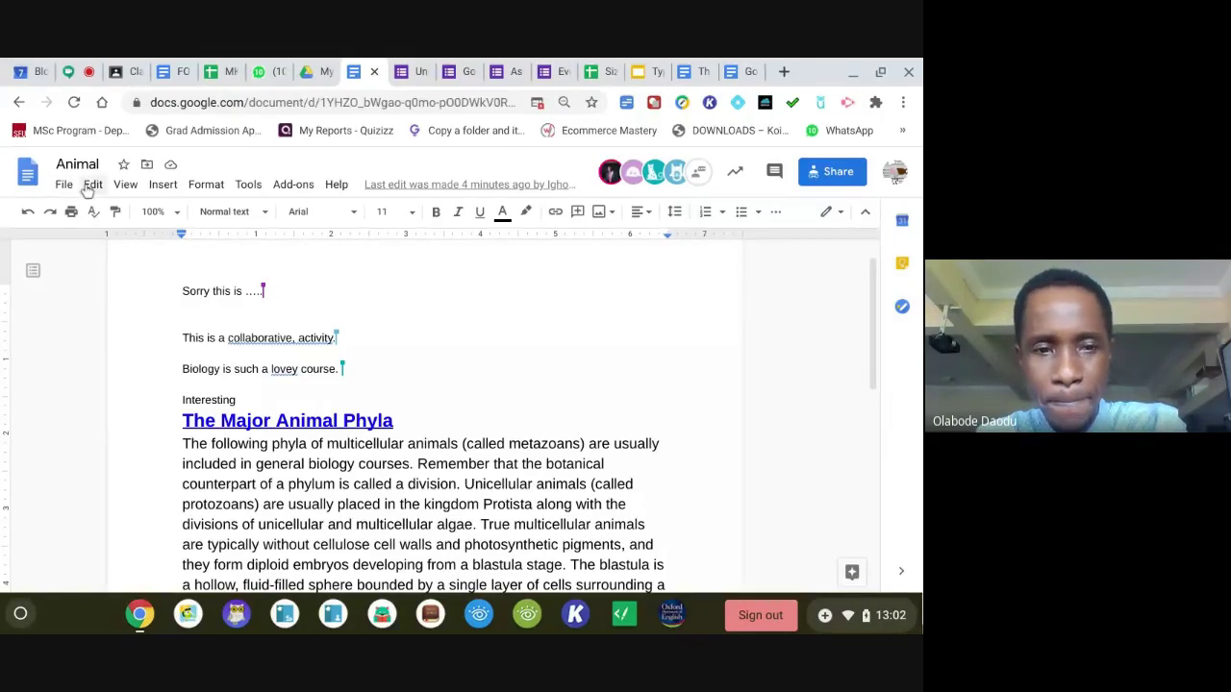
# Open the Docs link a participant posted in the Meet chat in a new tab.
pyautogui.click(77, 71)
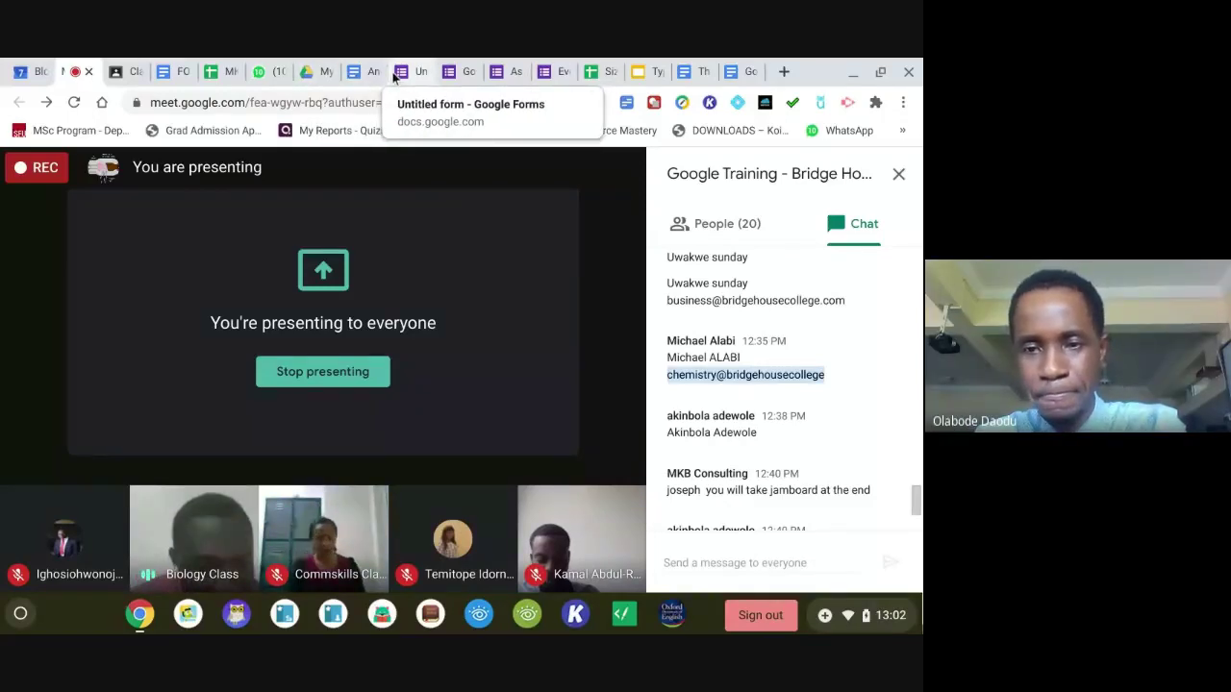
pyautogui.scroll(-5, 884, 392)
pyautogui.click(811, 481)
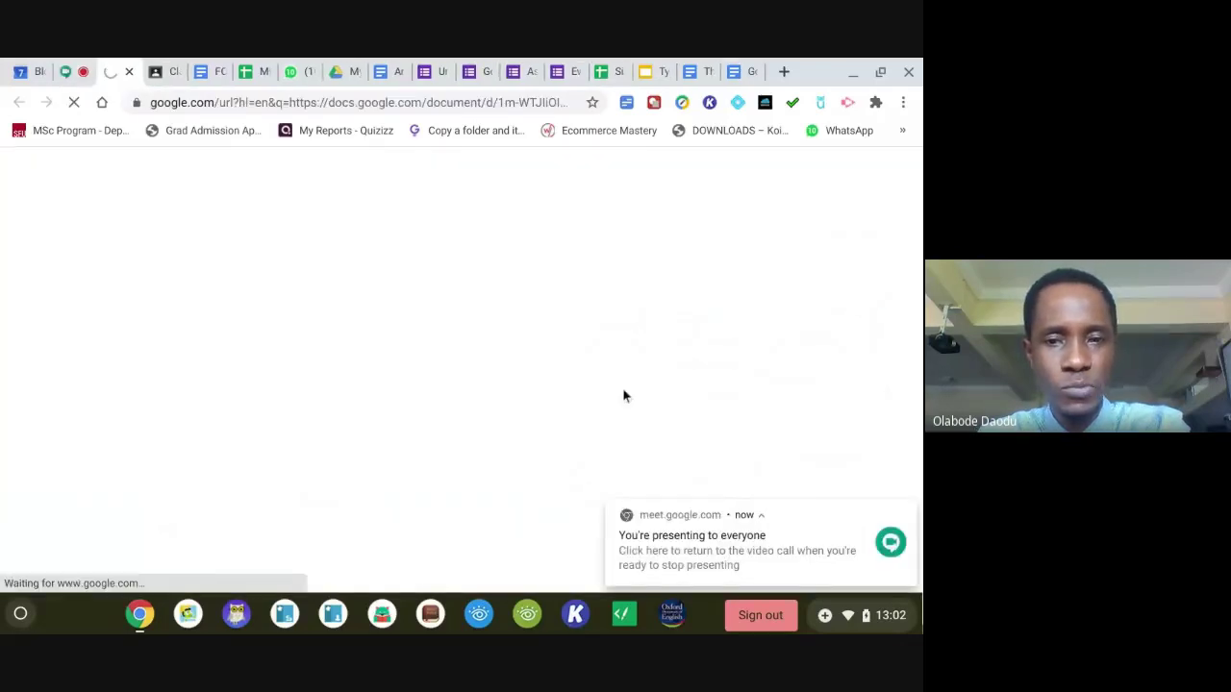
# Scroll through the view-only Copy of Animal document, then close its tab.
pyautogui.click(72, 78)
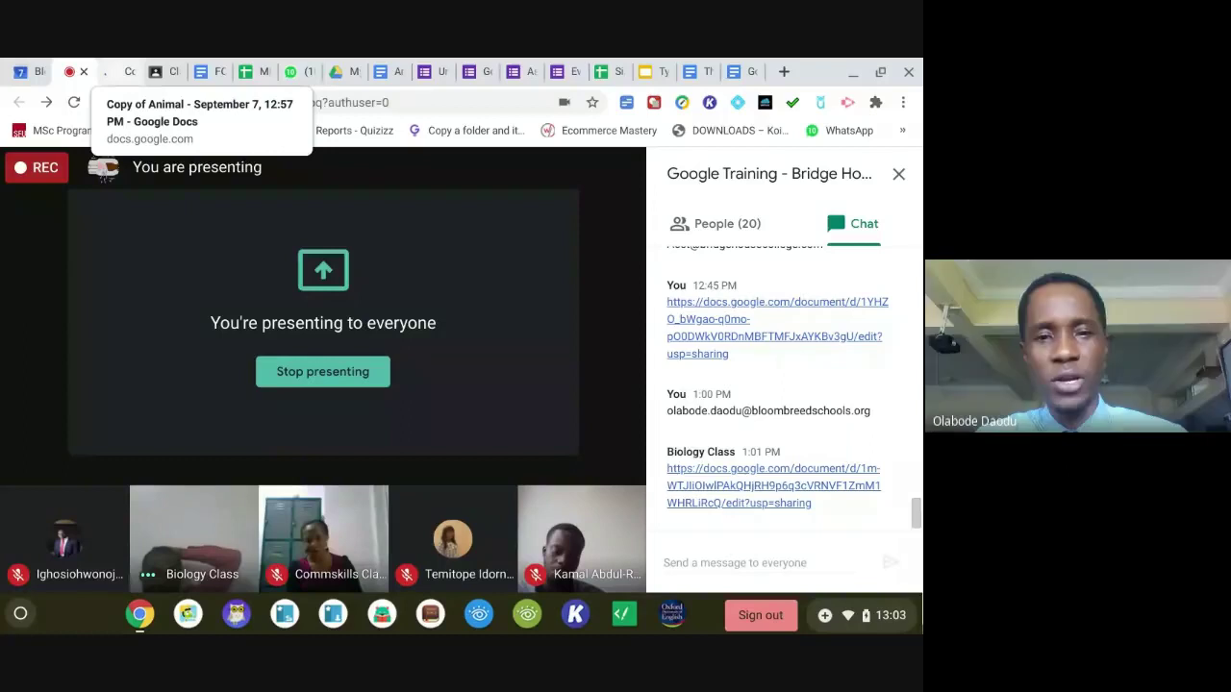
pyautogui.click(105, 71)
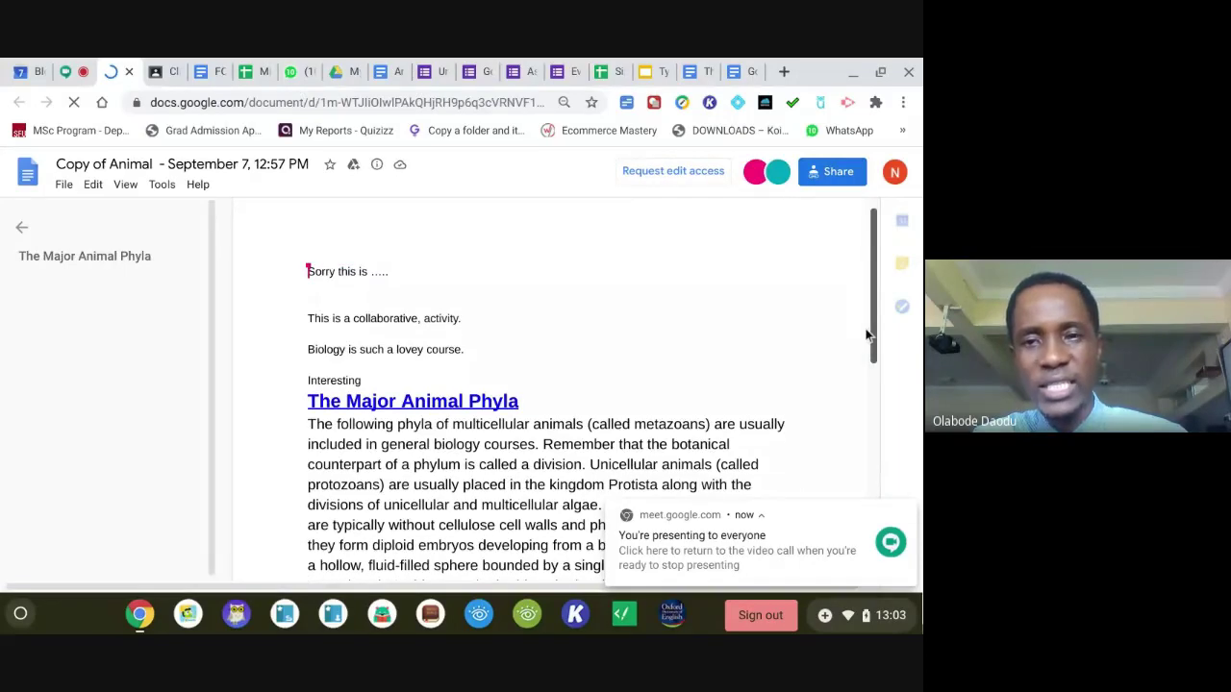
pyautogui.scroll(-1, 865, 339)
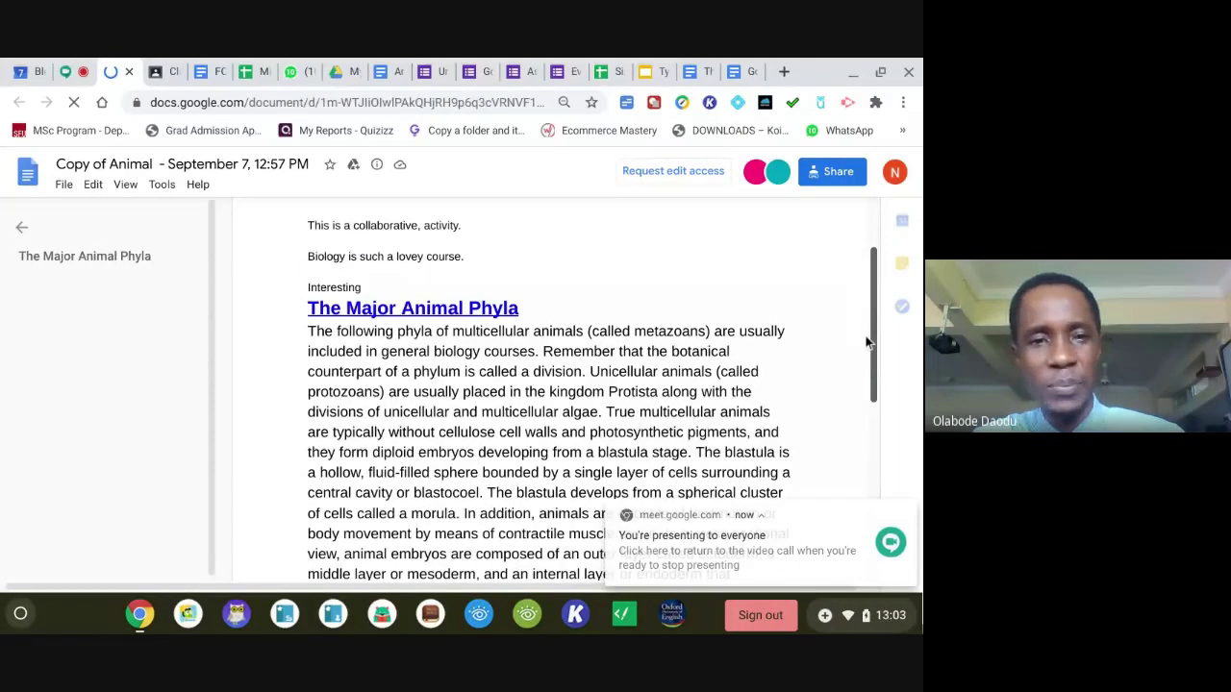
pyautogui.scroll(-3, 868, 342)
pyautogui.moveTo(871, 410); pyautogui.dragTo(850, 255)
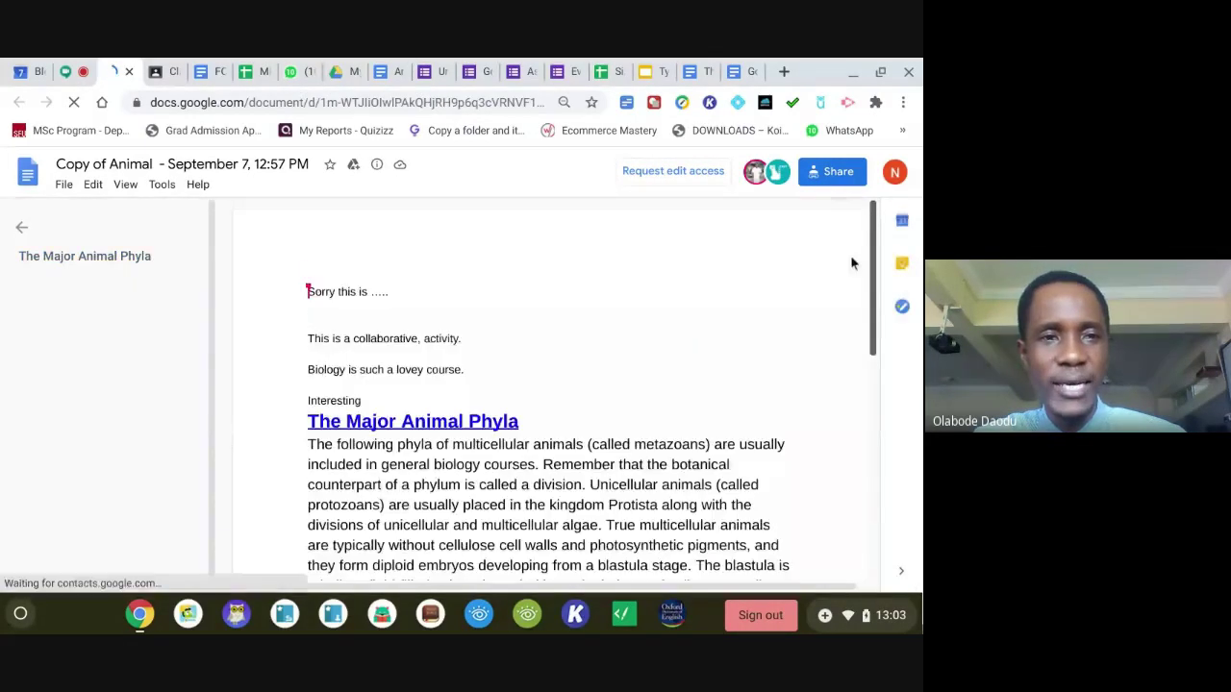
pyautogui.click(128, 72)
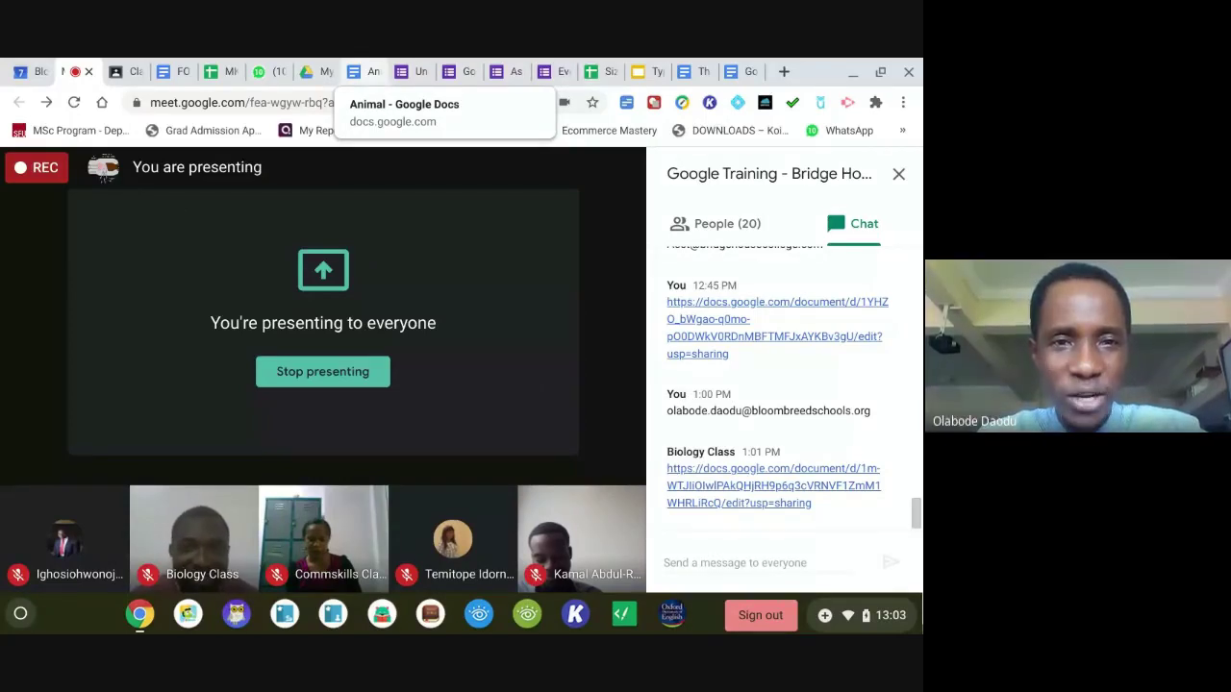
# Move the Animal document to trash via File, then take it back out of trash.
pyautogui.click(365, 77)
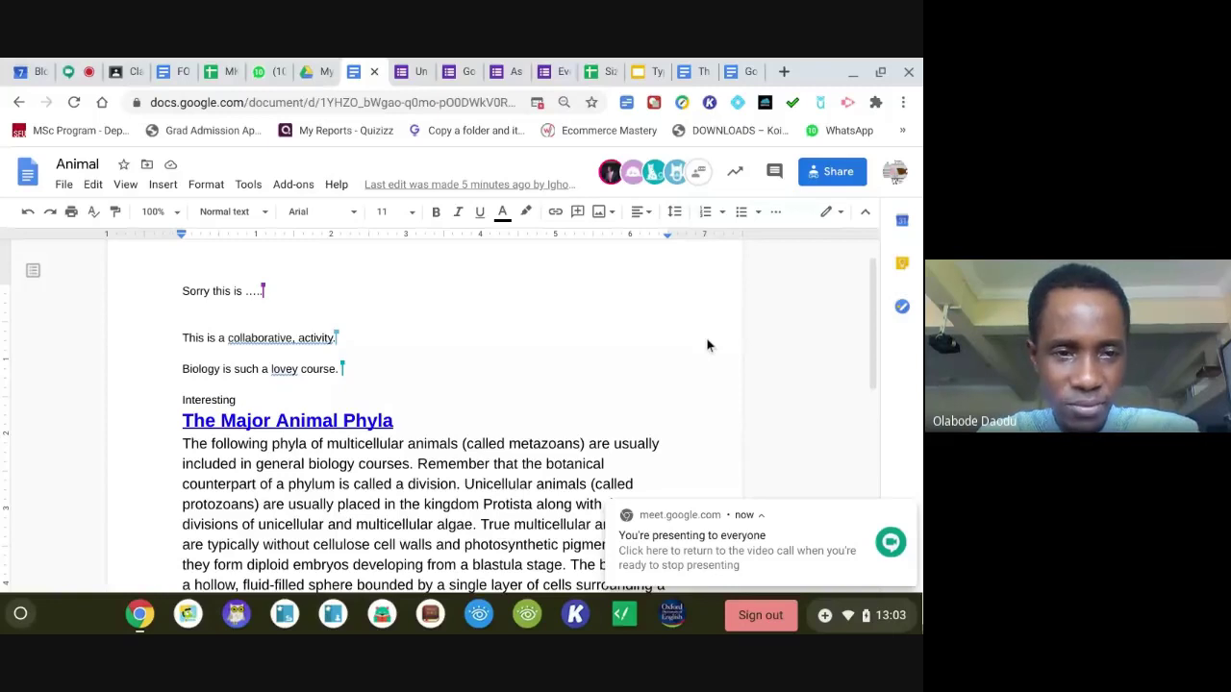
pyautogui.click(63, 184)
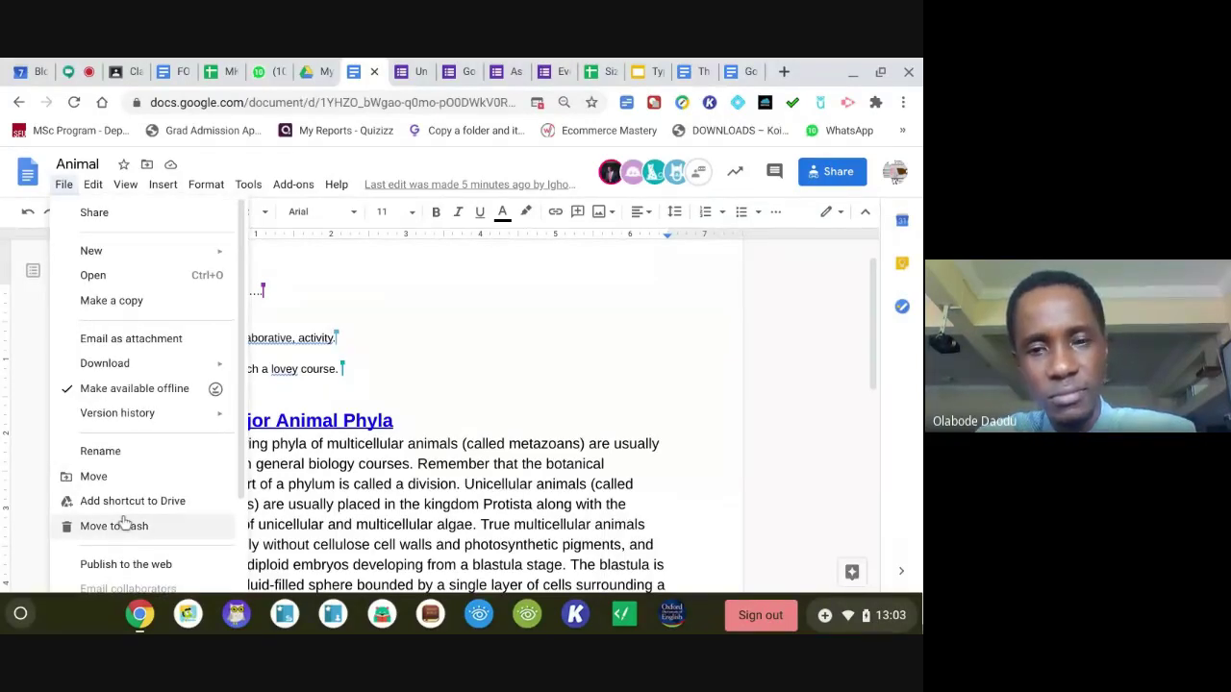
pyautogui.click(115, 527)
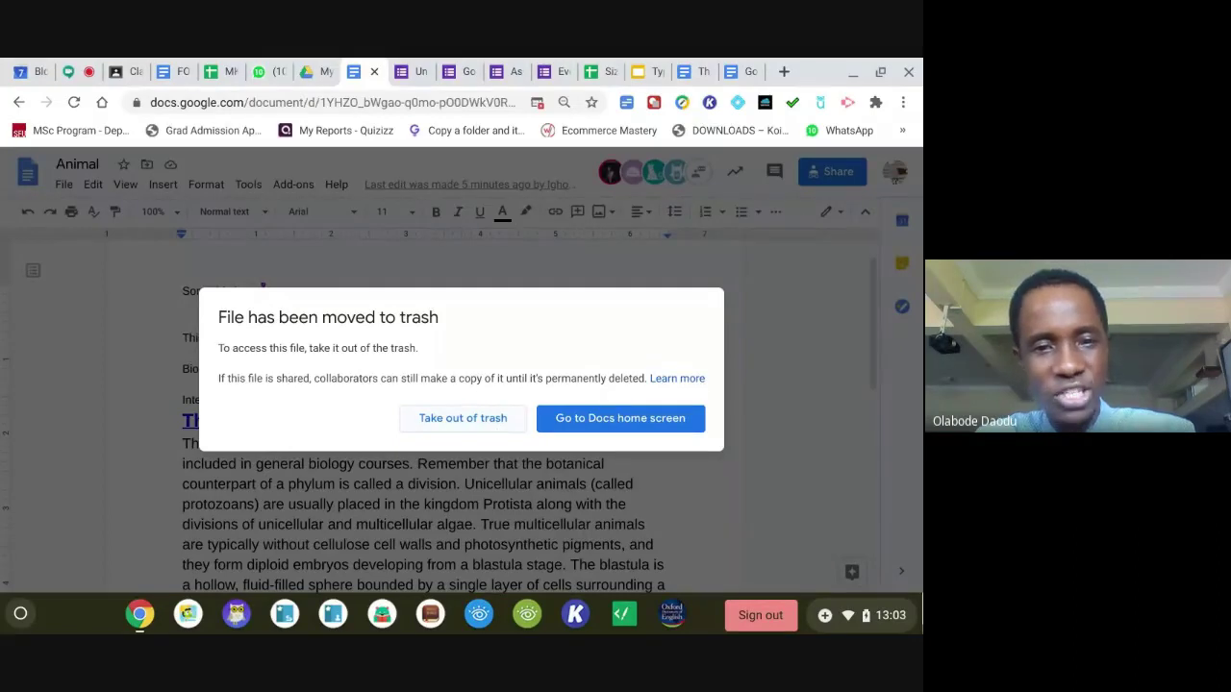
pyautogui.click(466, 418)
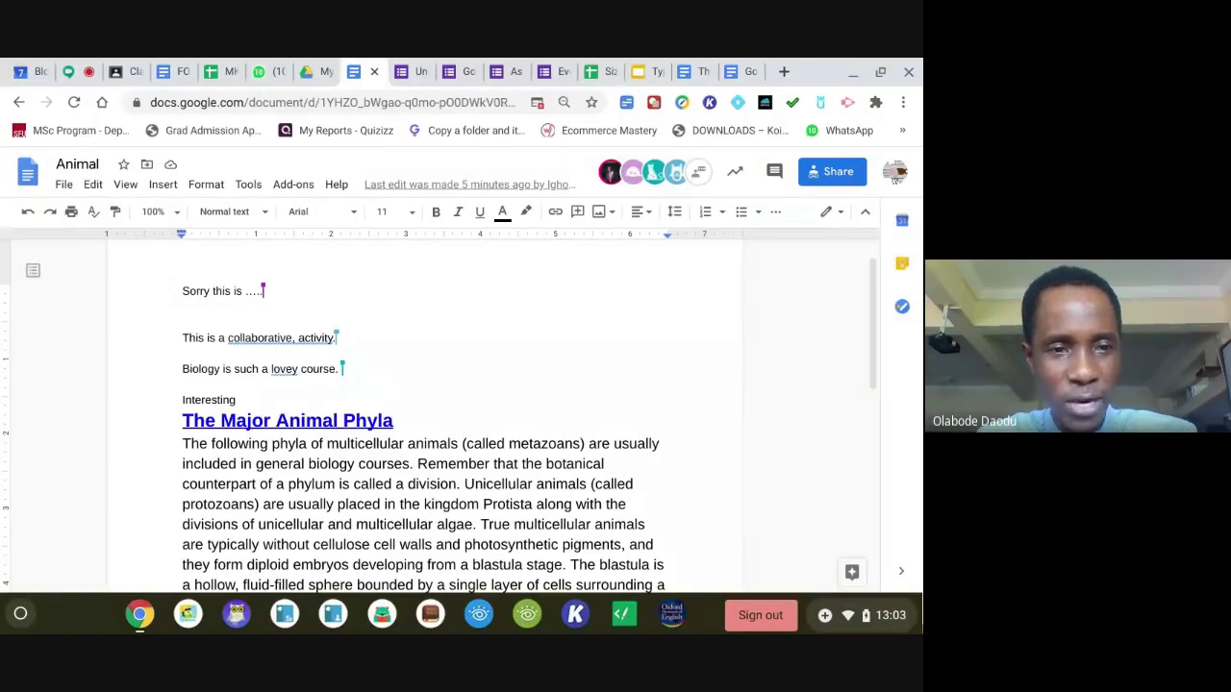
pyautogui.click(65, 186)
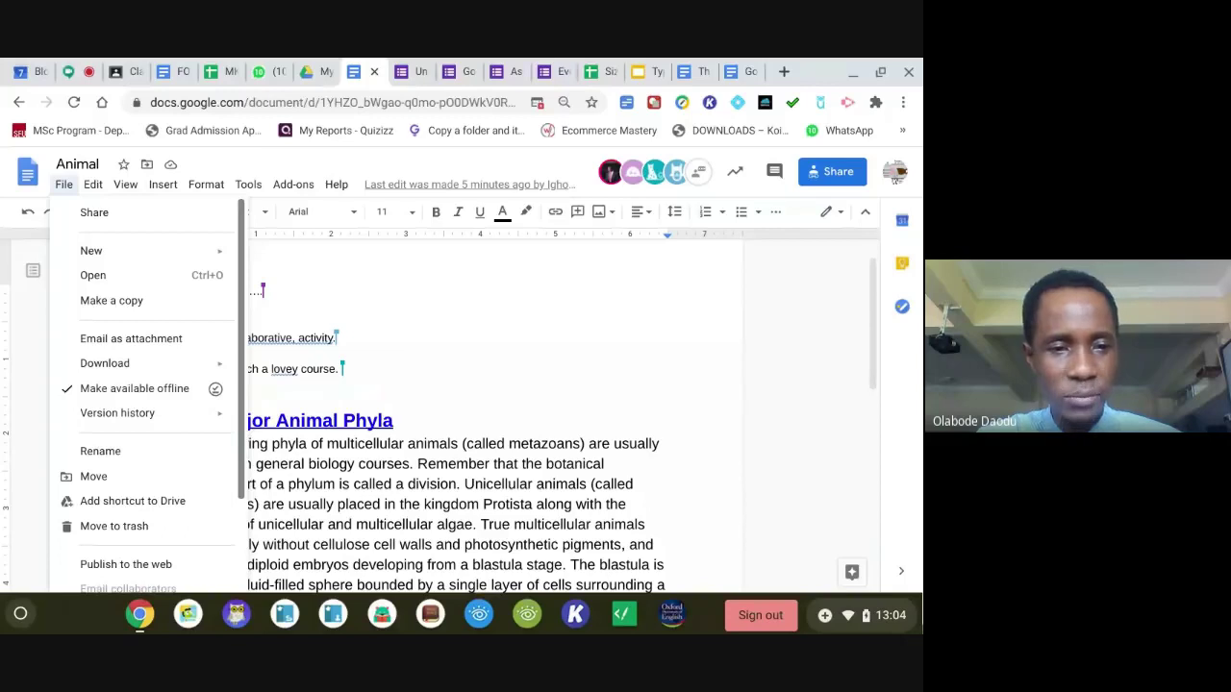
pyautogui.scroll(-2, 224, 569)
pyautogui.scroll(-1, 224, 569)
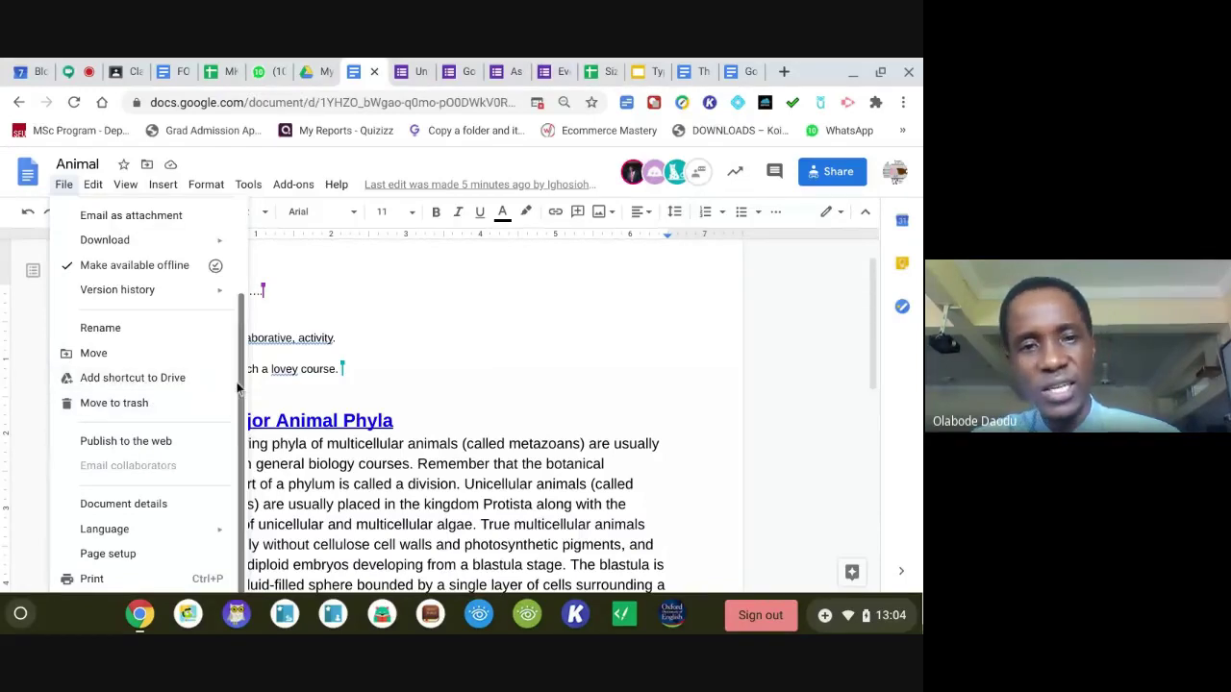
pyautogui.click(467, 326)
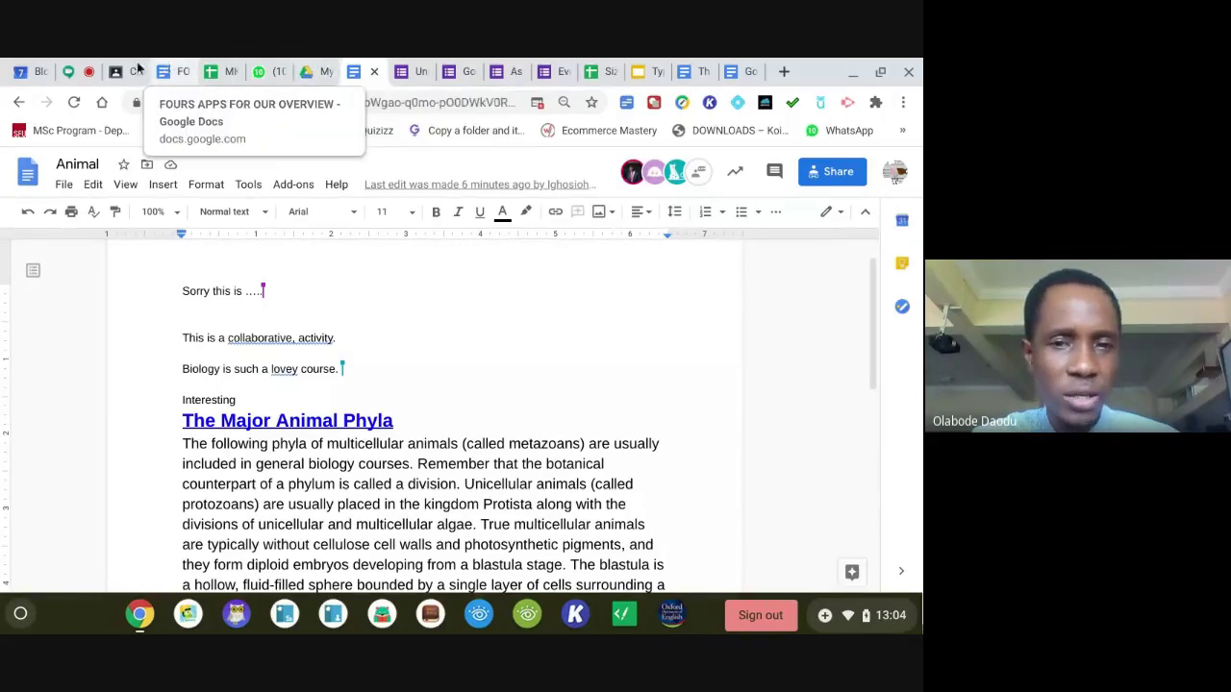
pyautogui.click(80, 73)
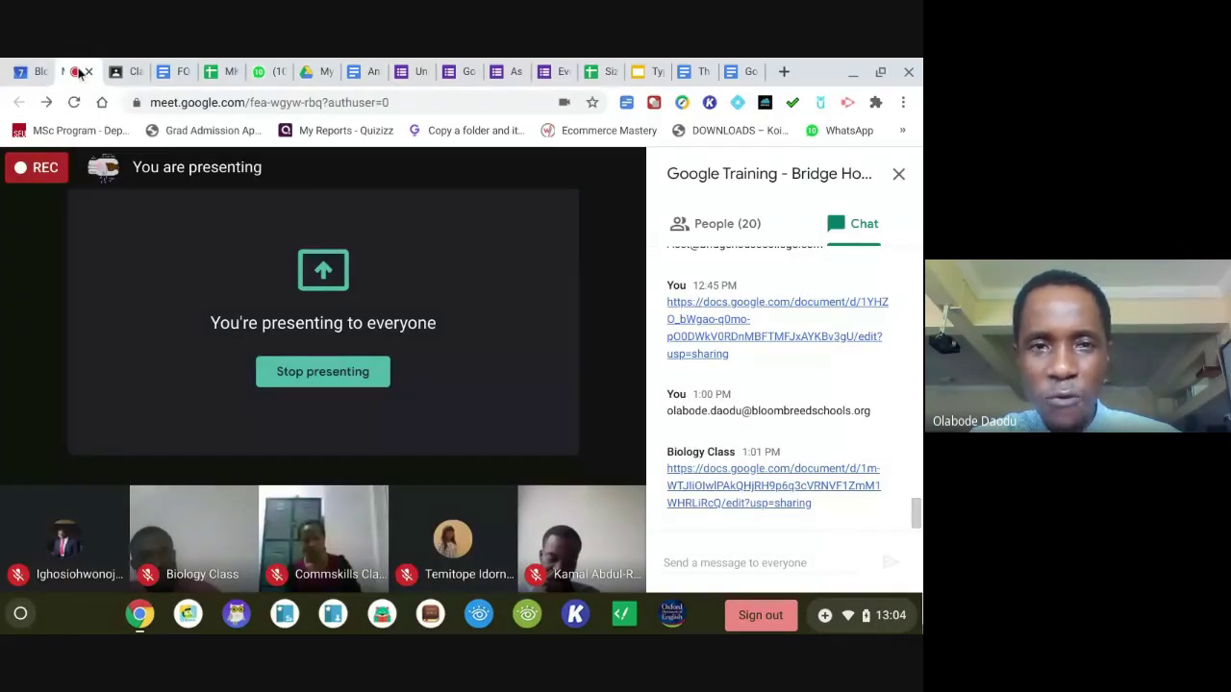
pyautogui.click(366, 77)
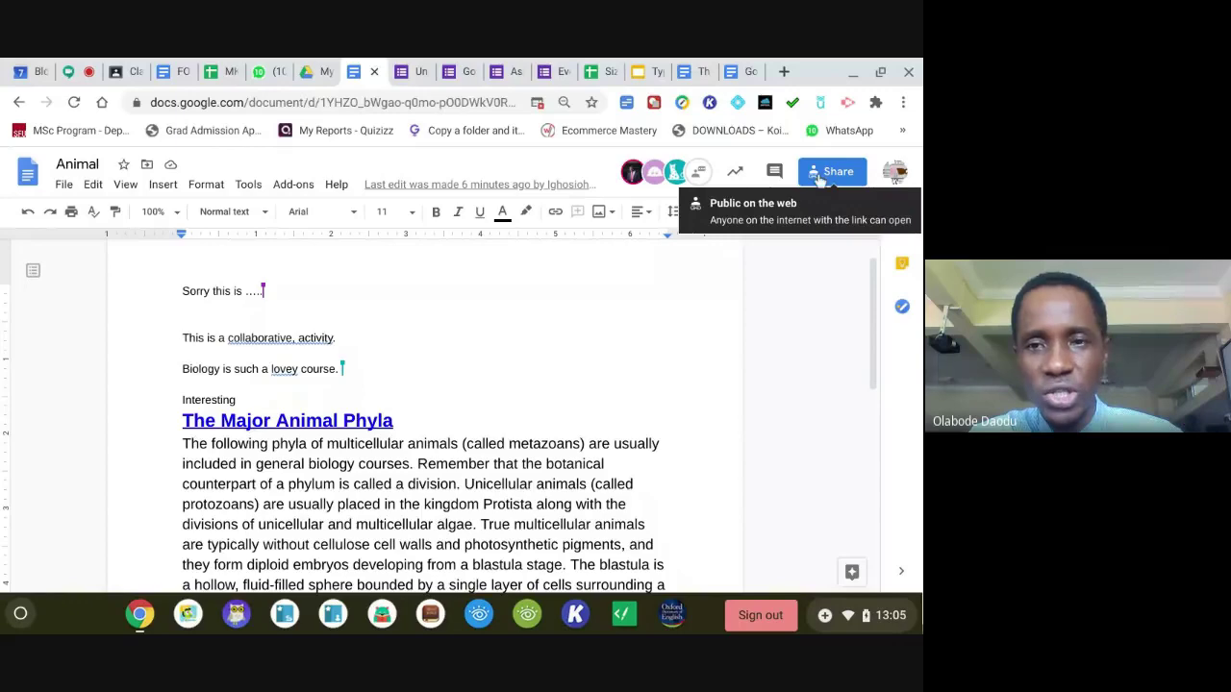
# In the Animal share dialog, add the pasted colleague with Viewer access.
pyautogui.click(818, 177)
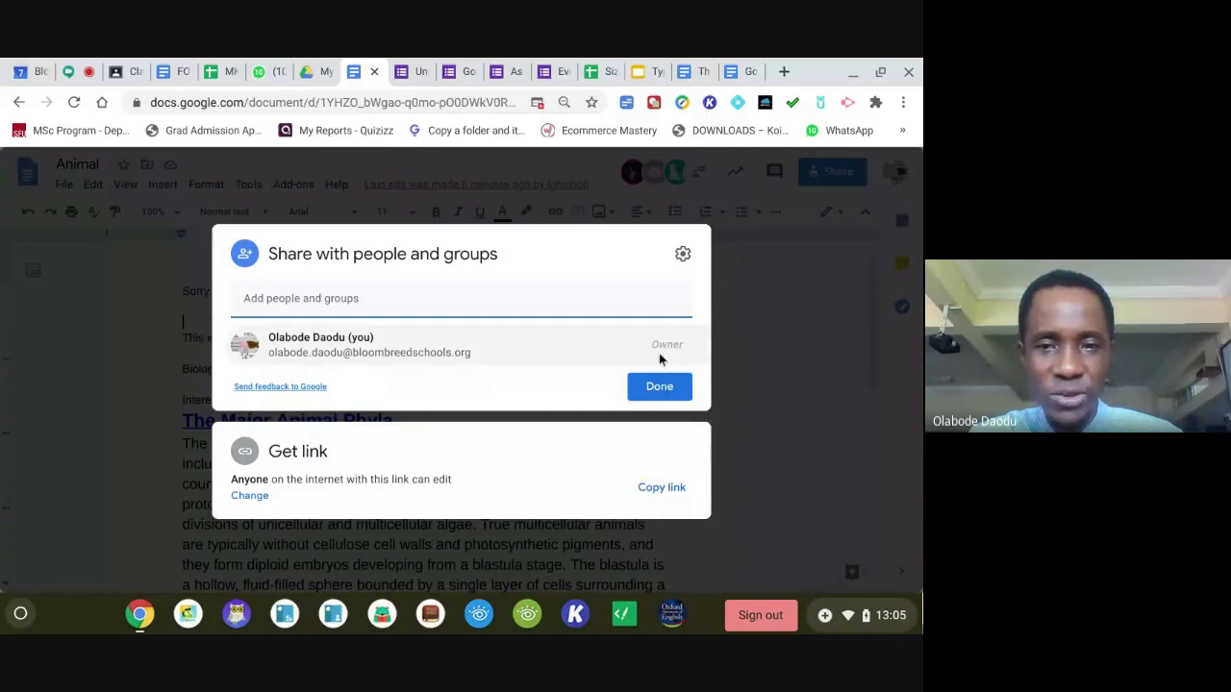
pyautogui.click(492, 298)
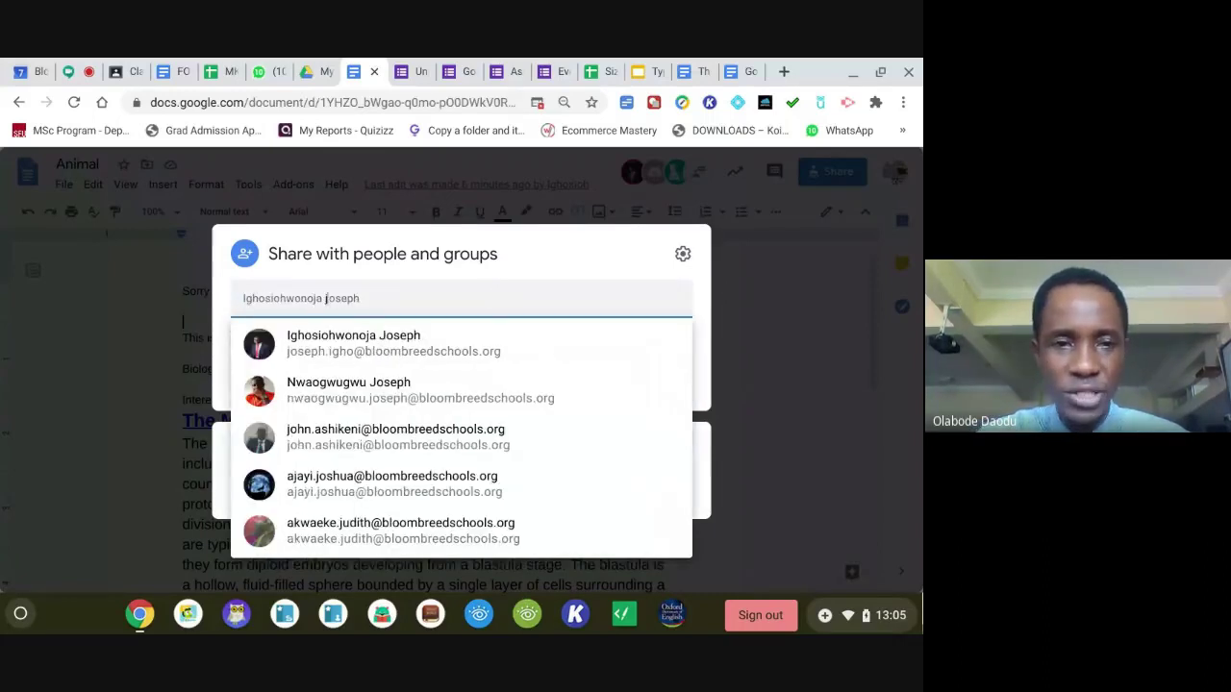
pyautogui.click(468, 340)
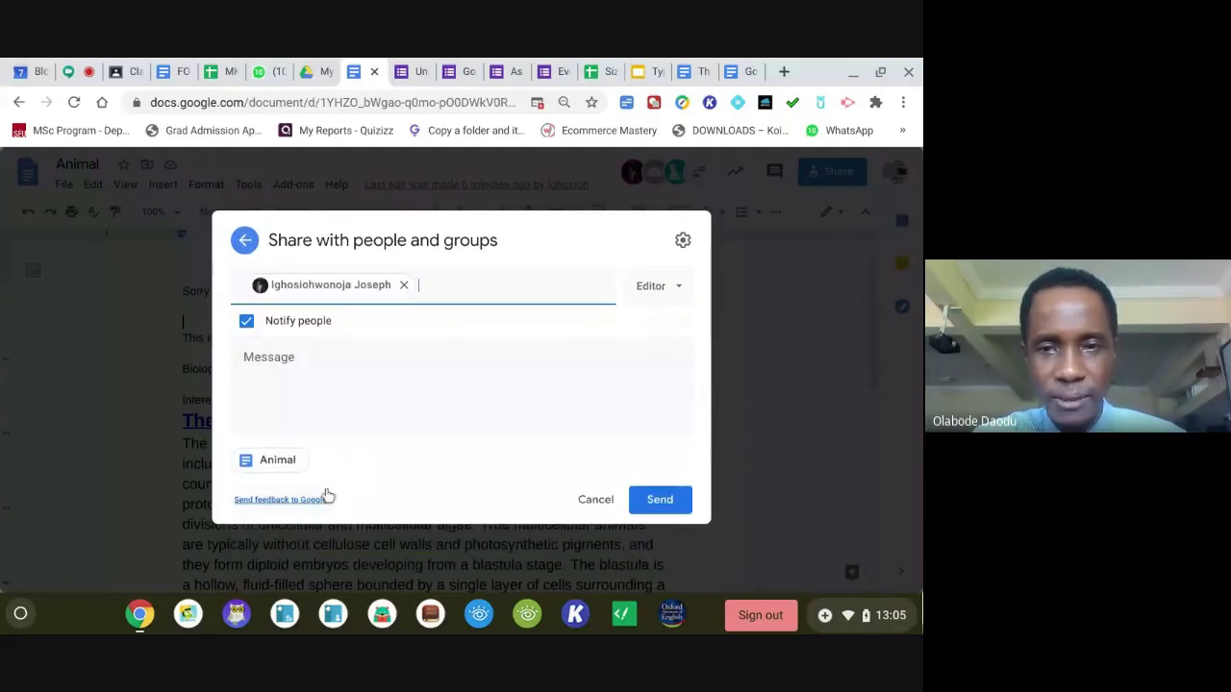
pyautogui.click(681, 287)
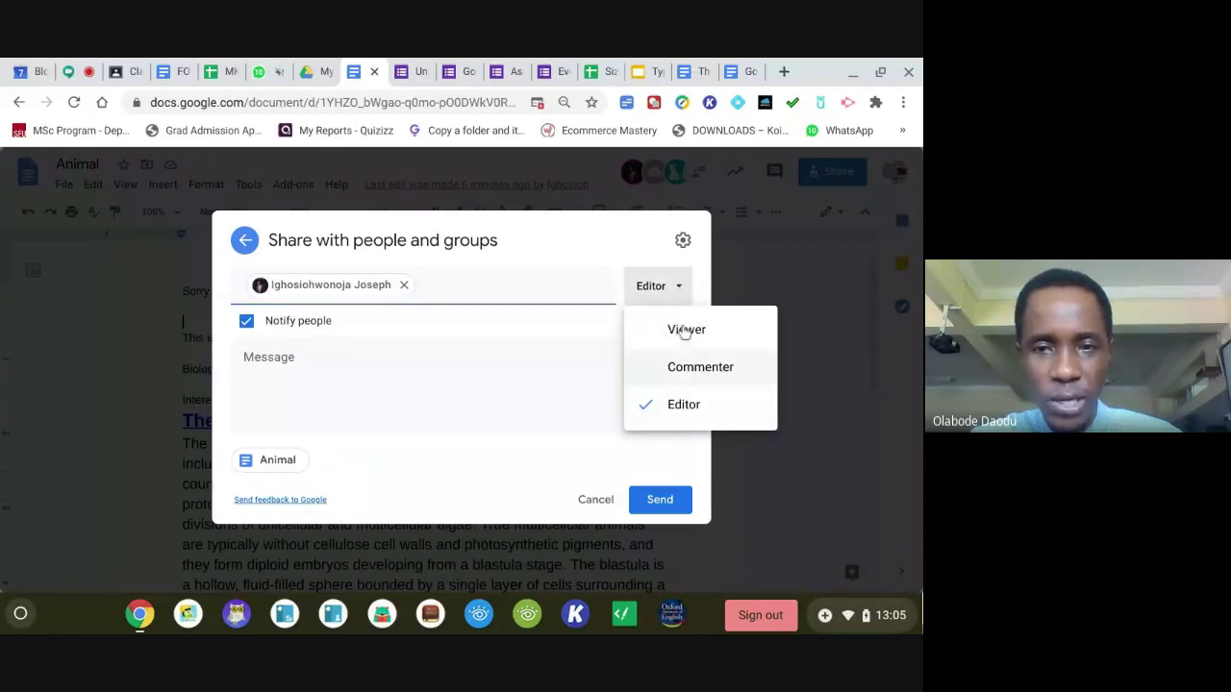
pyautogui.click(684, 327)
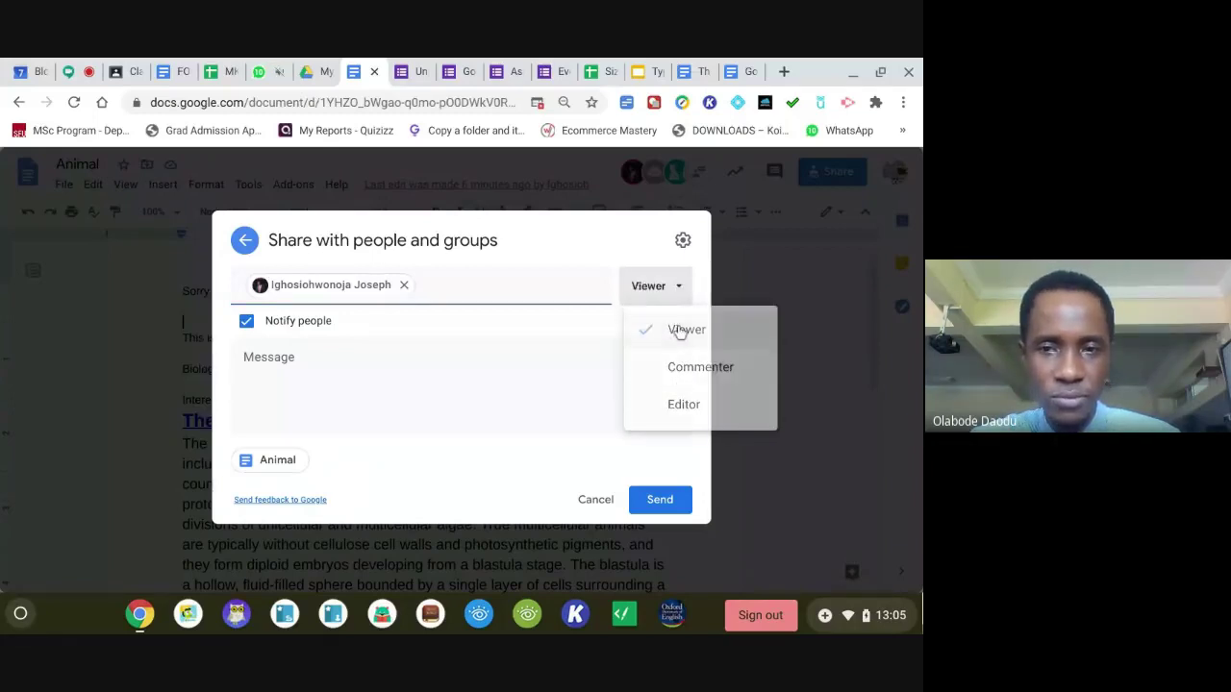
# Block editors from resharing and viewers from downloading, printing or copying, then send the invitation.
pyautogui.click(683, 240)
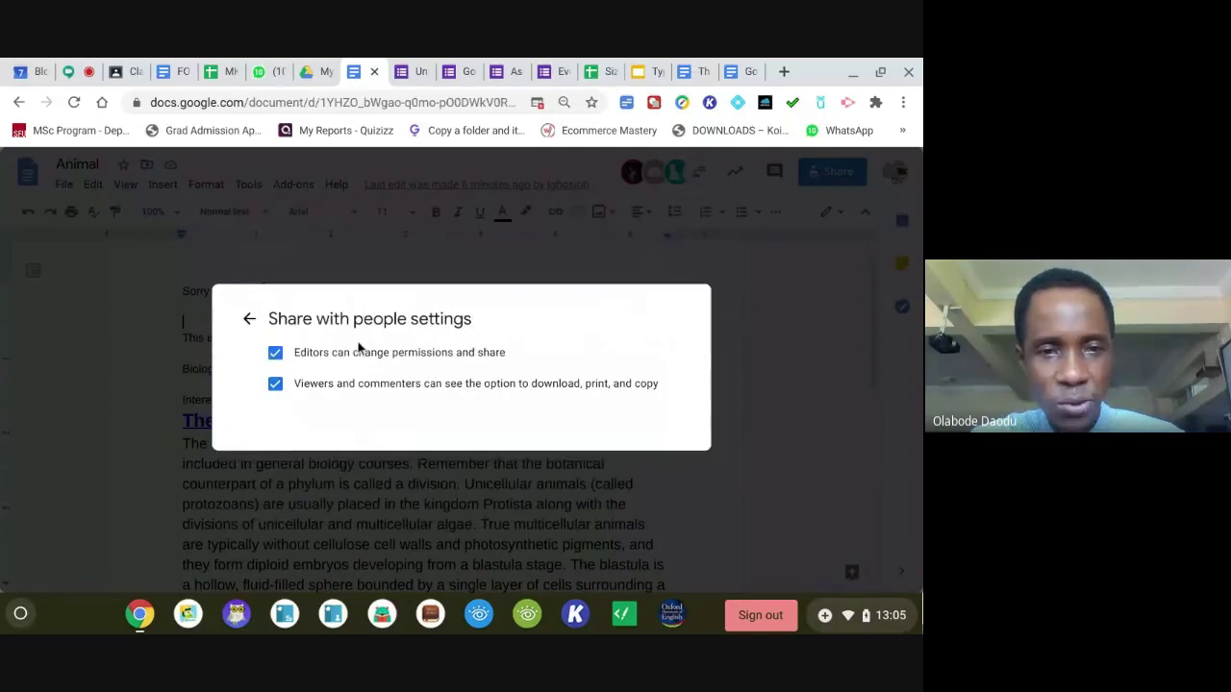
pyautogui.click(275, 353)
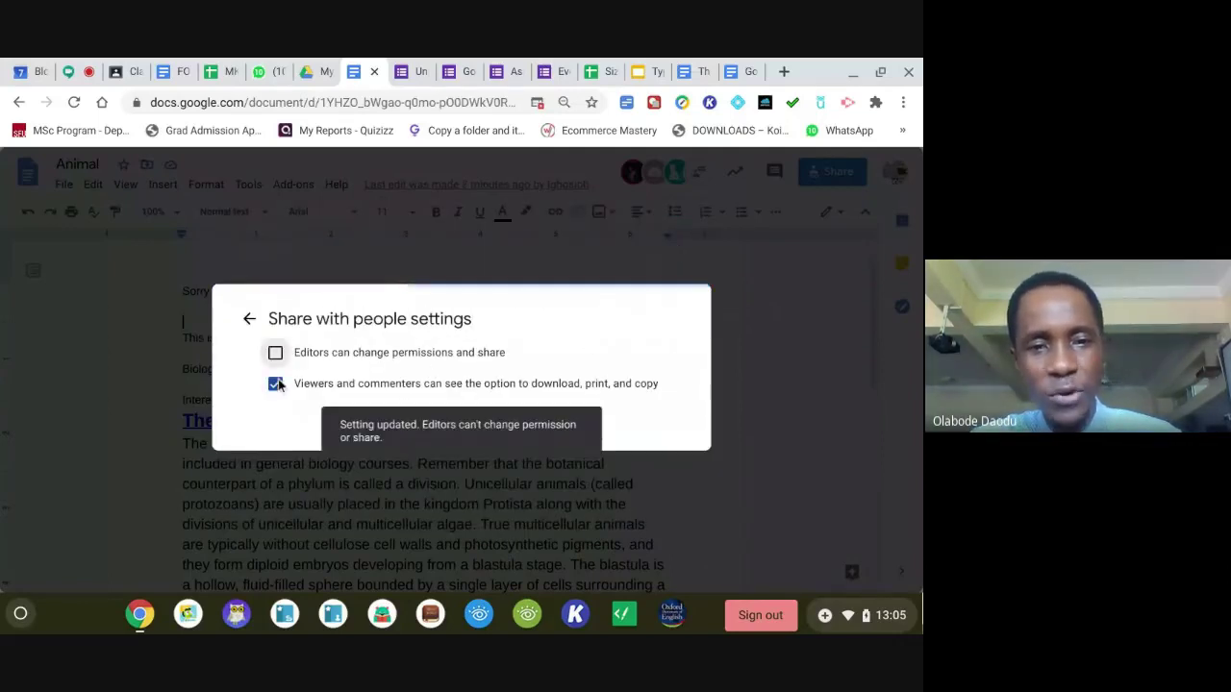
pyautogui.click(276, 384)
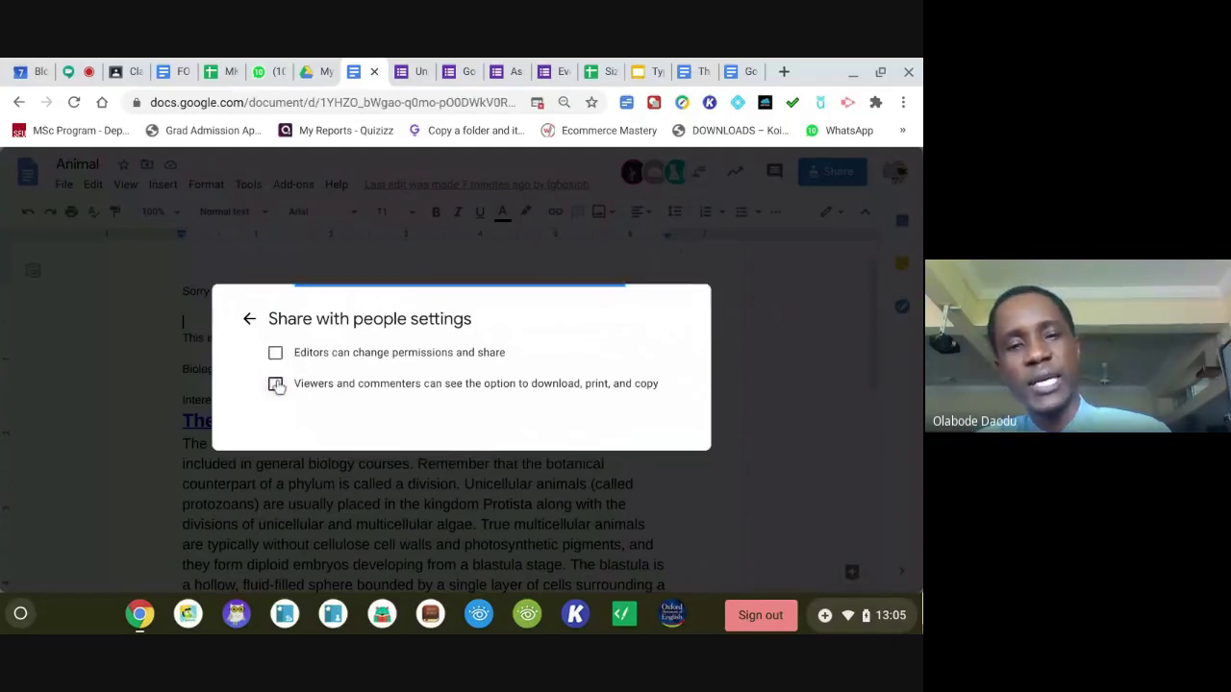
pyautogui.click(245, 321)
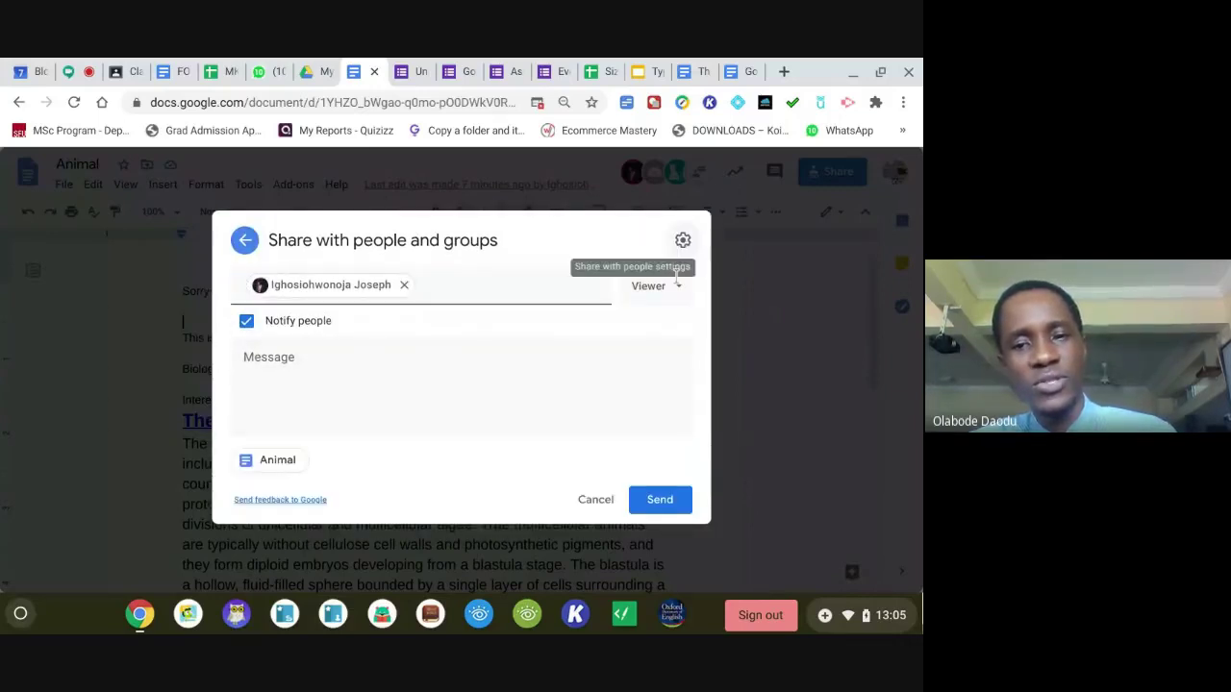
pyautogui.click(659, 496)
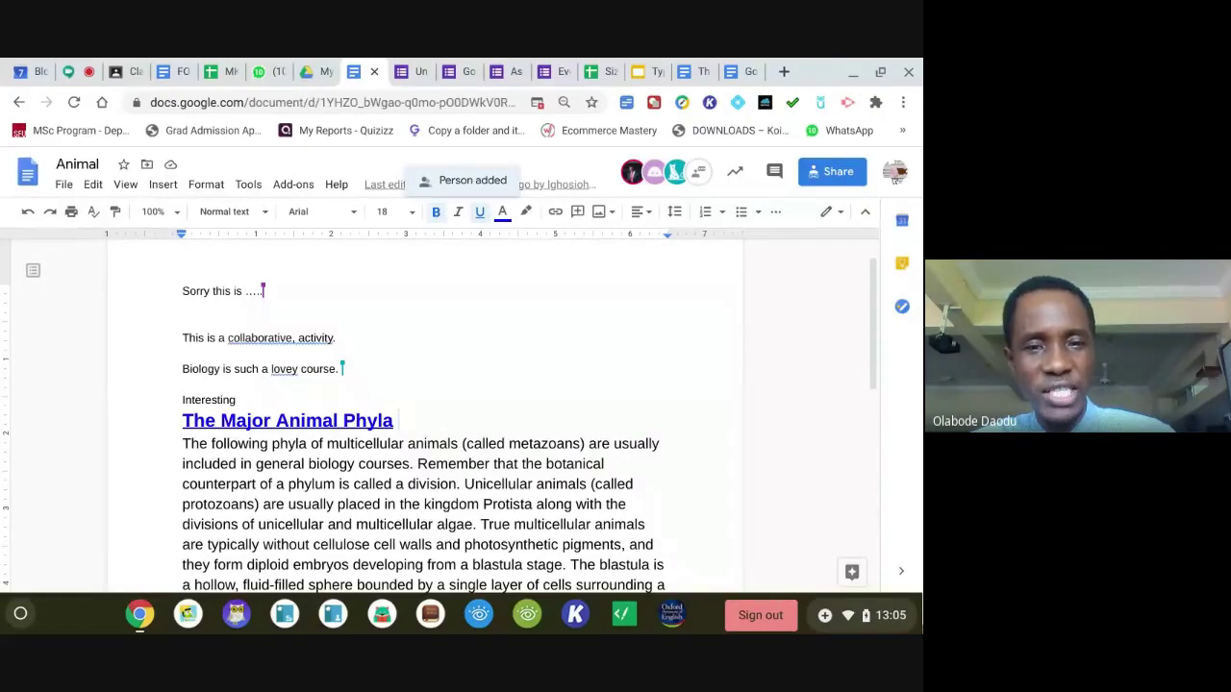
pyautogui.click(75, 71)
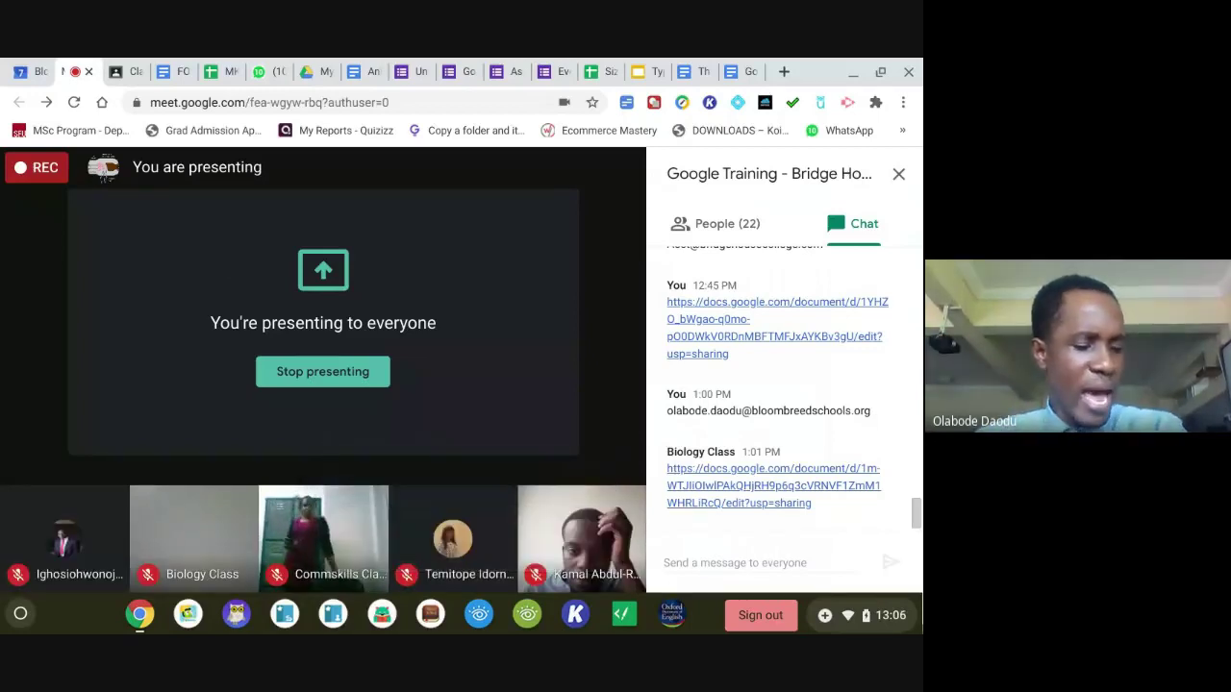
pyautogui.click(363, 73)
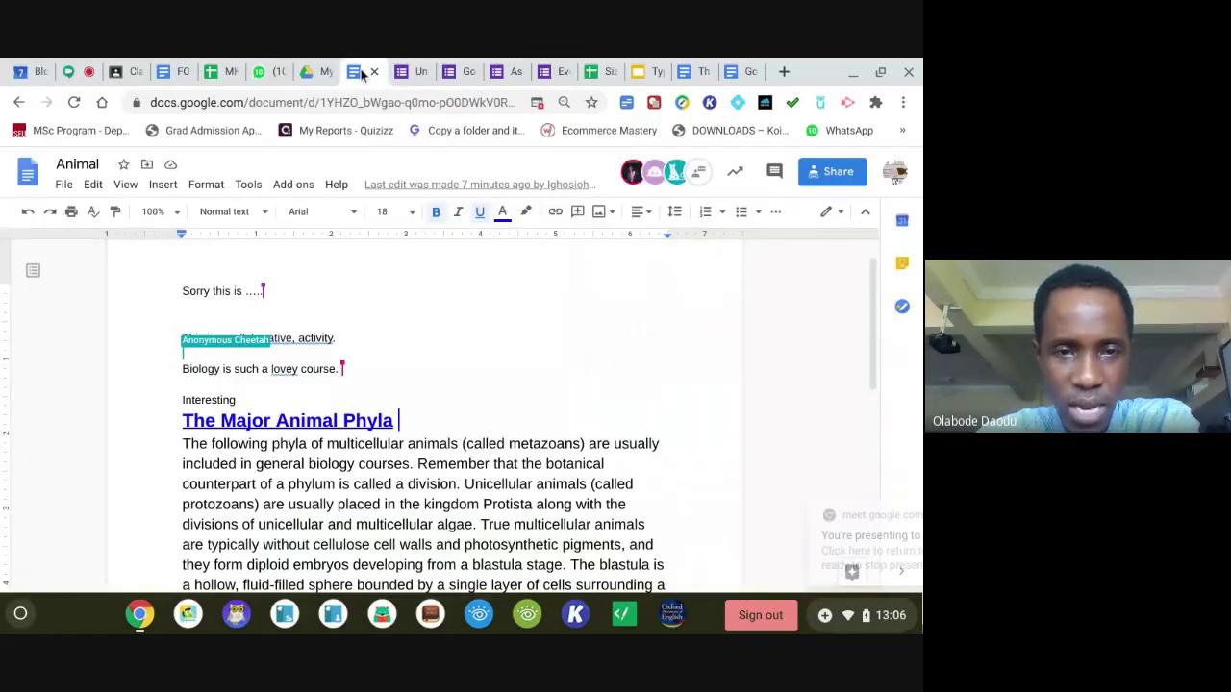
pyautogui.moveTo(335, 337); pyautogui.dragTo(227, 338)
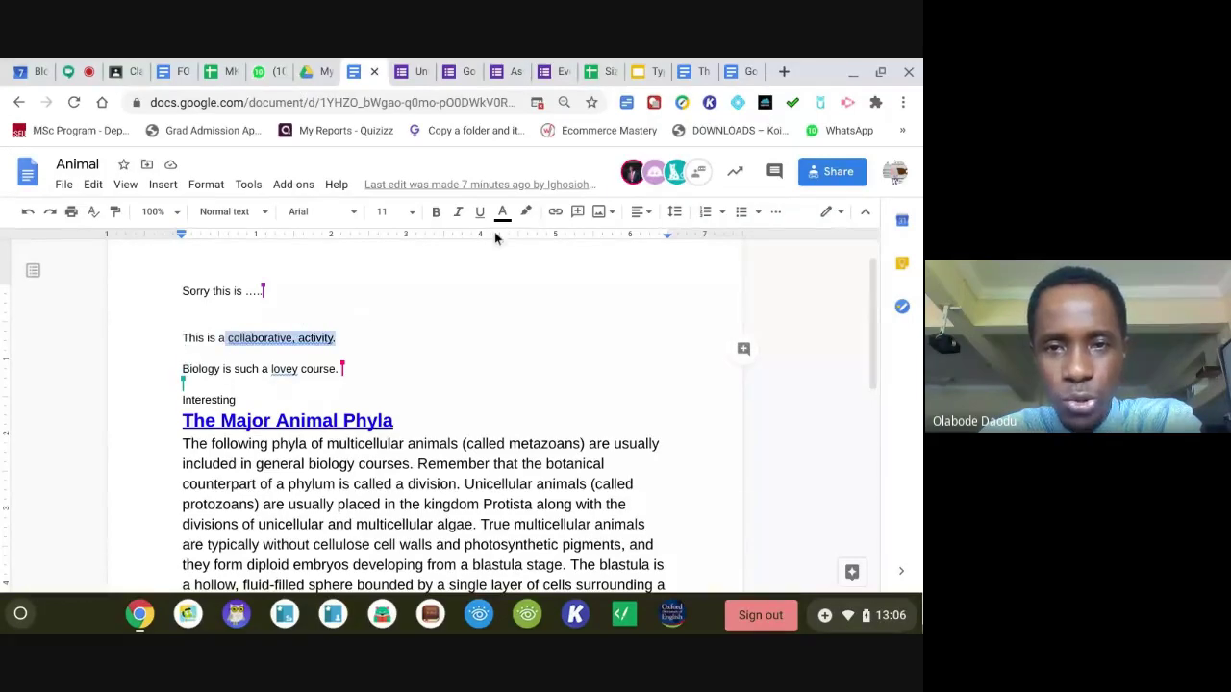
# Link 'collaborative, activity.' to the suggested Collaborative activity page and preview the link.
pyautogui.click(555, 213)
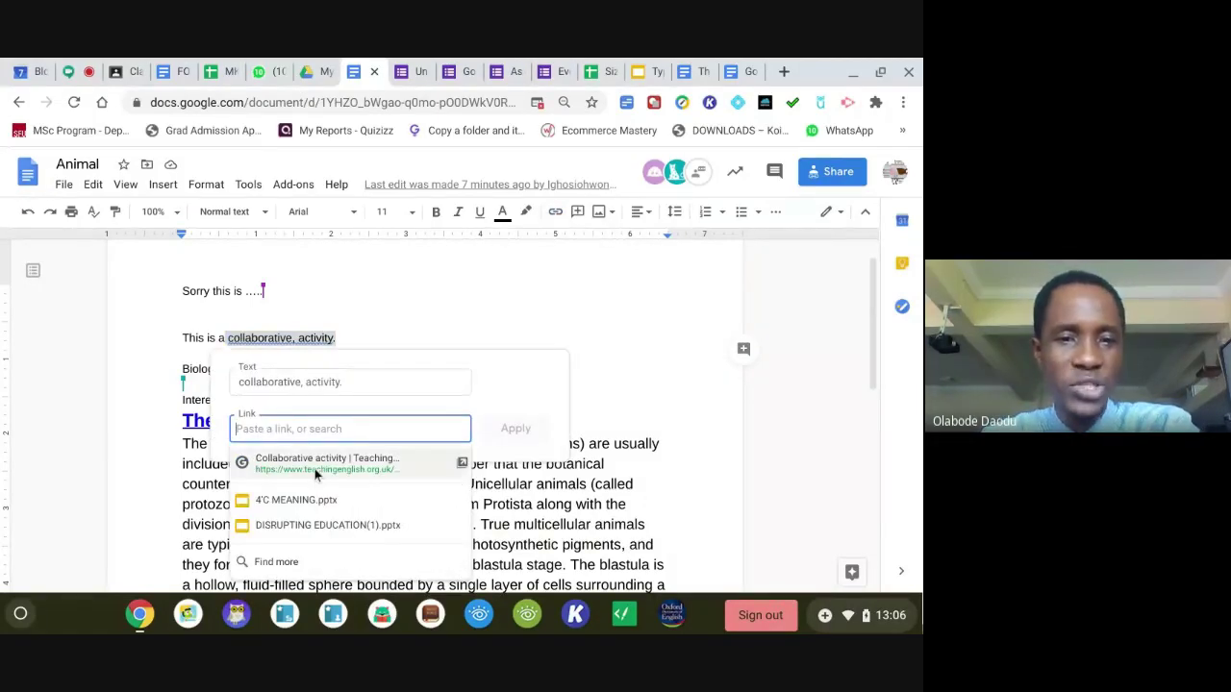
pyautogui.click(316, 463)
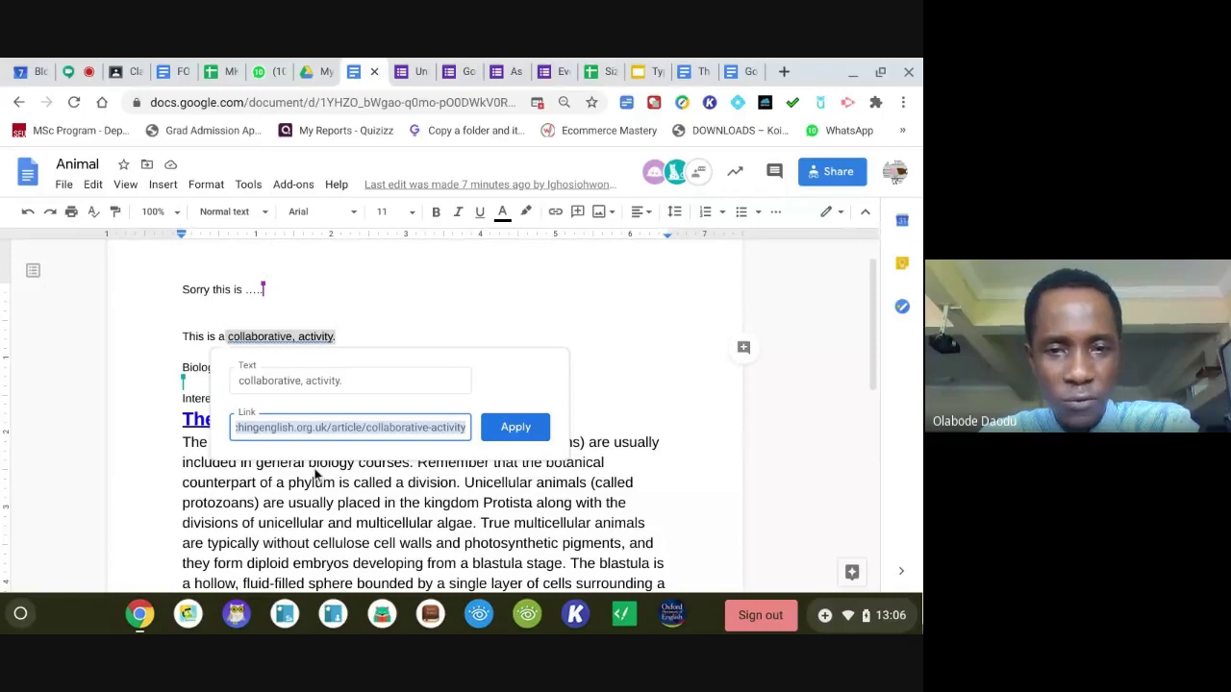
pyautogui.click(513, 427)
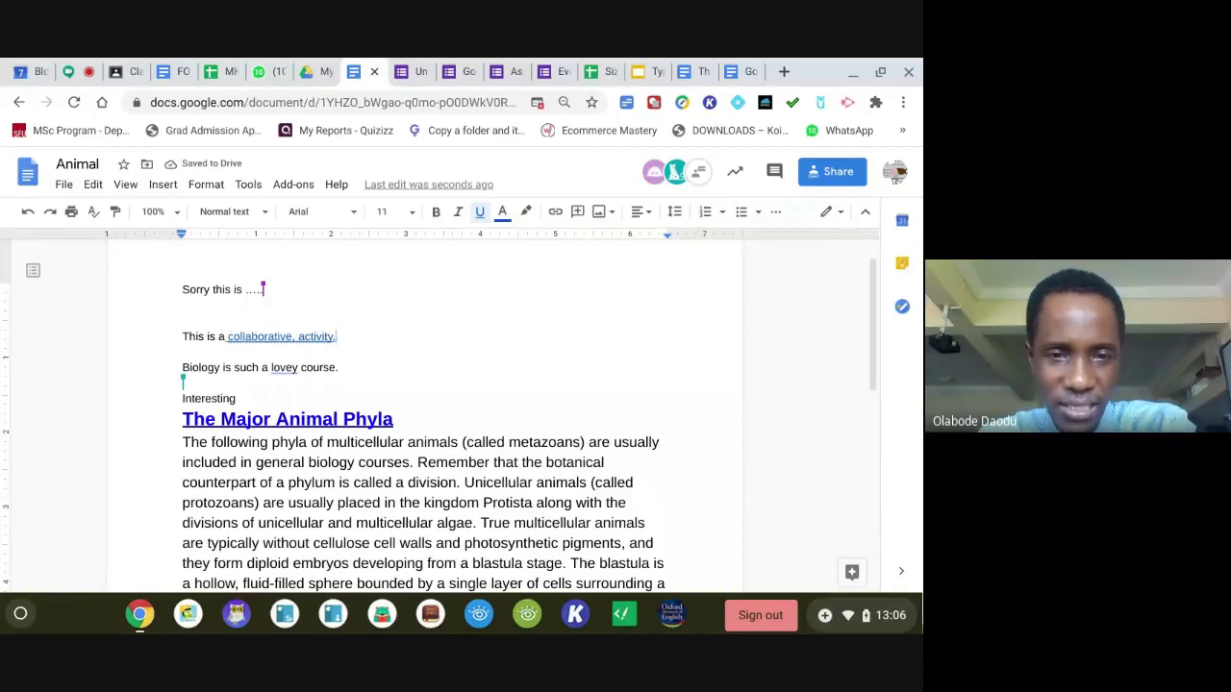
pyautogui.moveTo(337, 337); pyautogui.dragTo(228, 336)
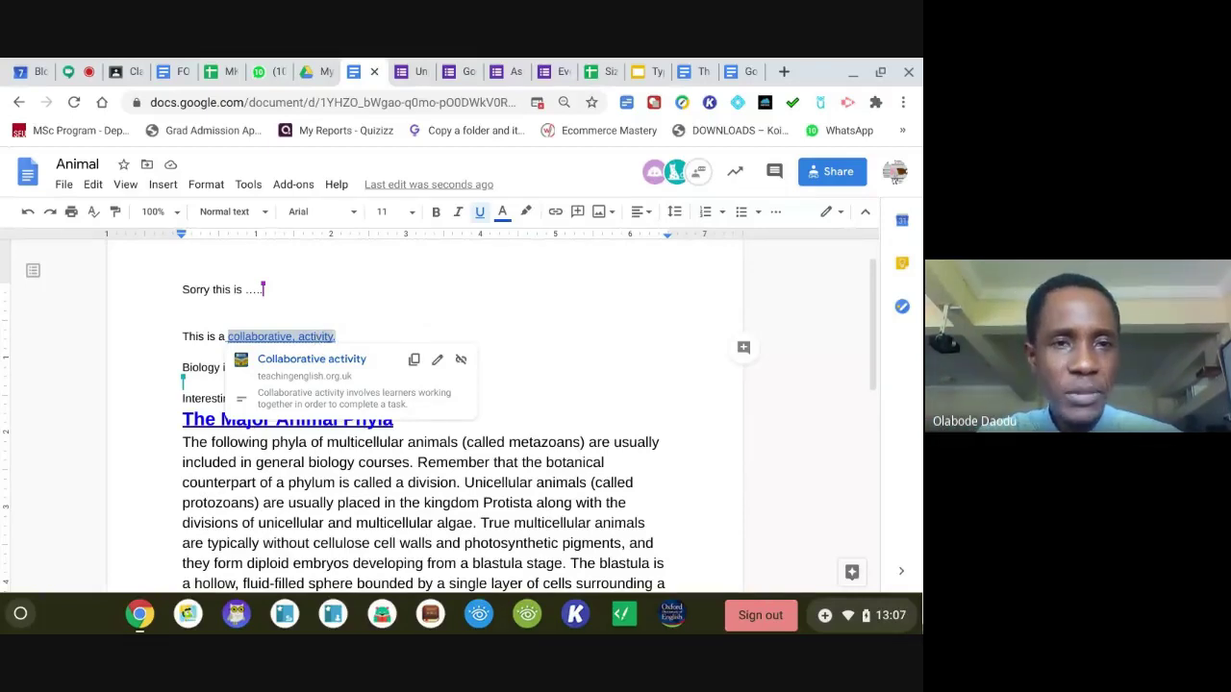
# View My Drive in Google Drive, then return to the Meet call.
pyautogui.click(320, 70)
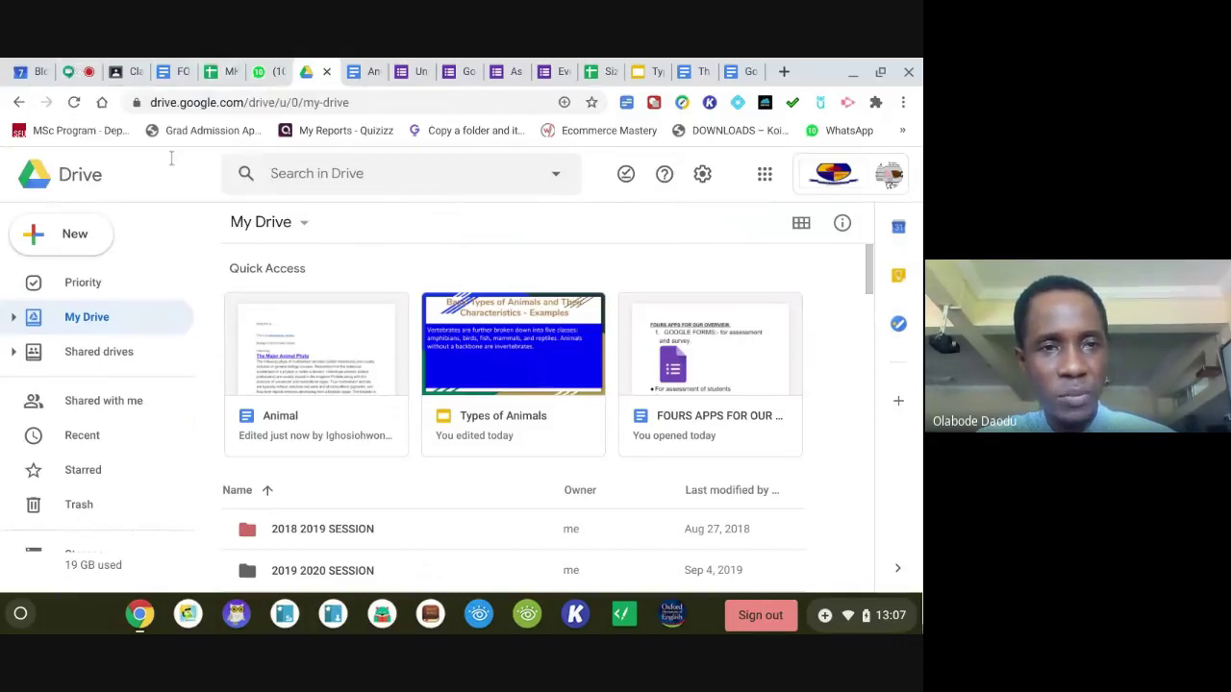
pyautogui.click(80, 82)
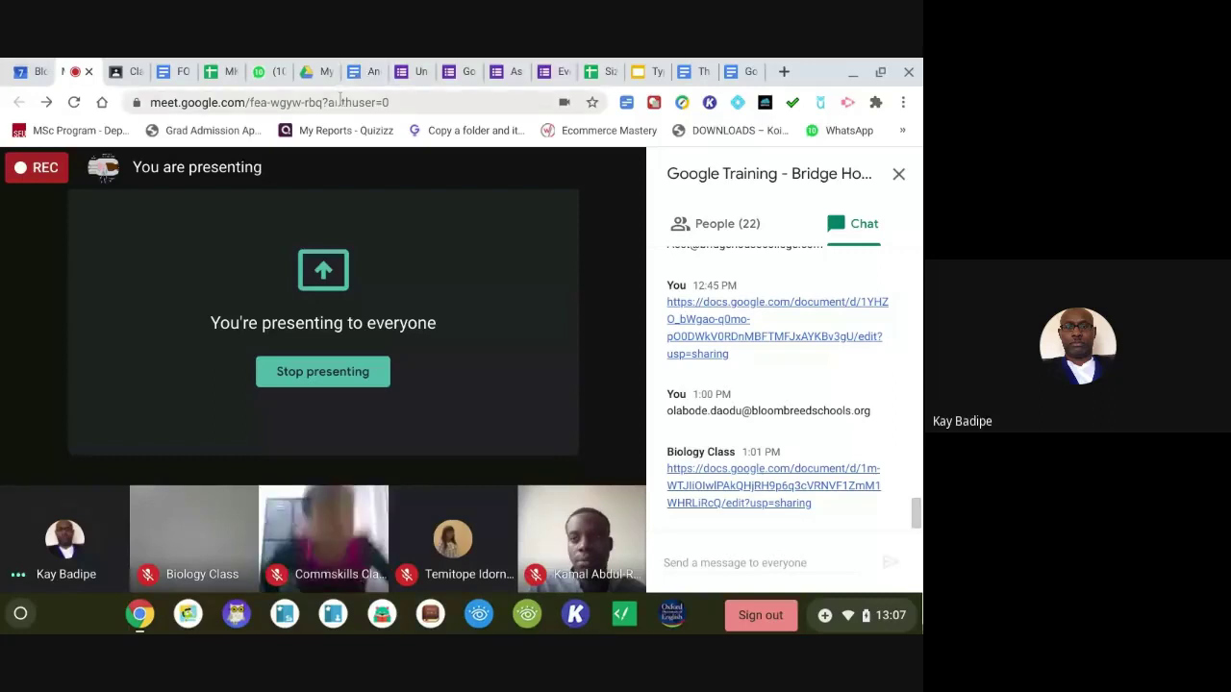
pyautogui.click(313, 71)
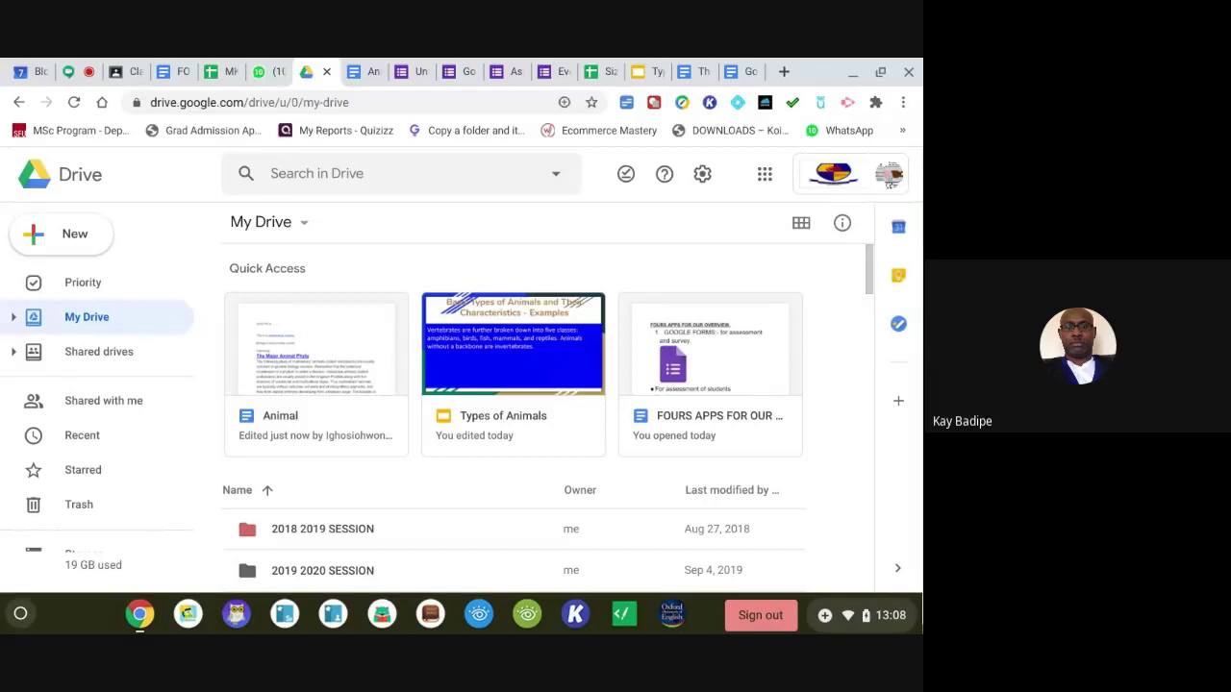
pyautogui.click(66, 70)
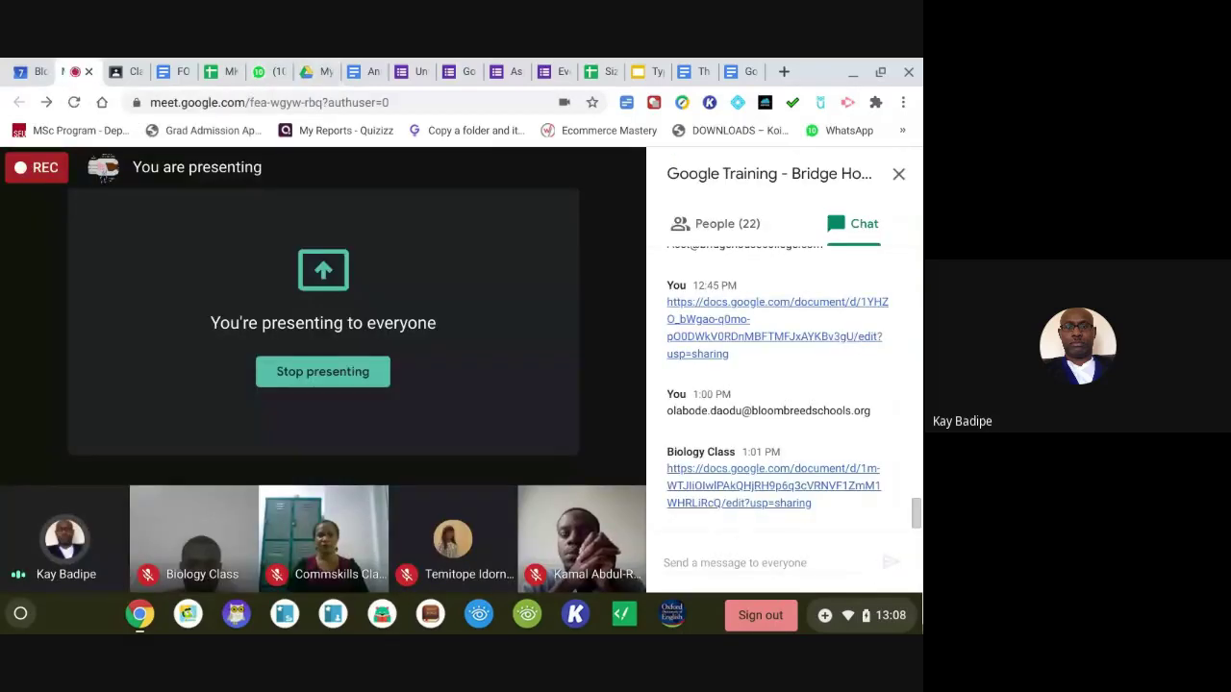
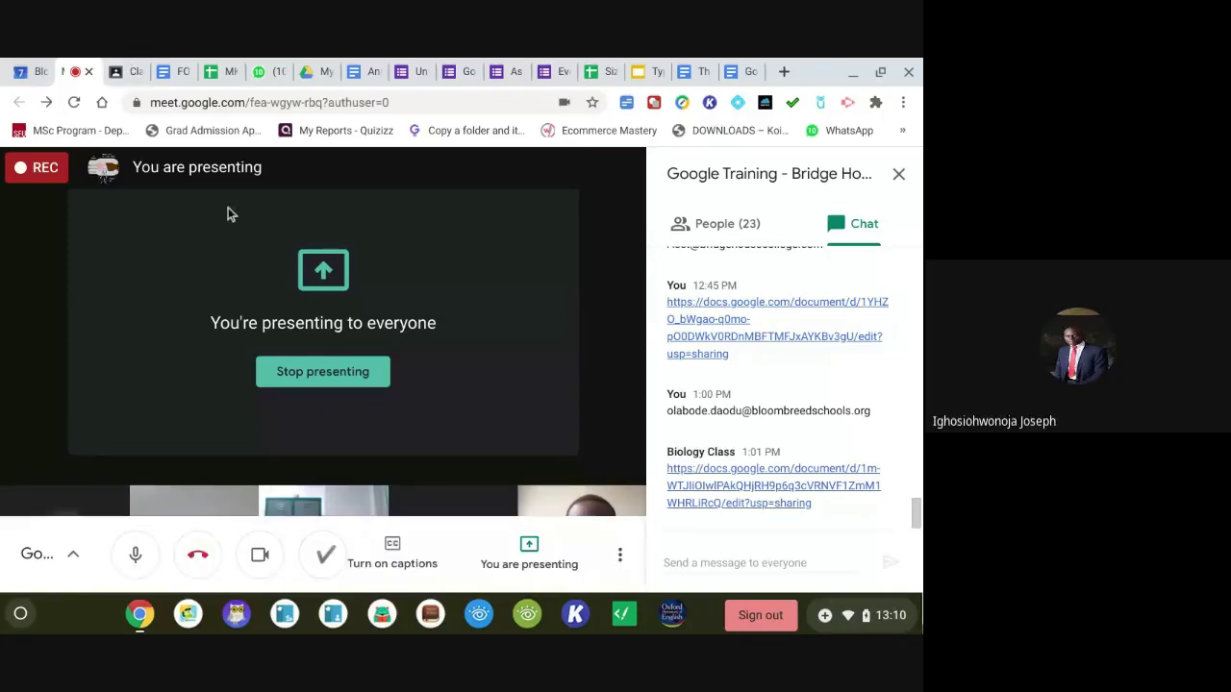
# Stop presenting the current screen from the 'You are presenting' control in the bottom bar.
pyautogui.click(529, 555)
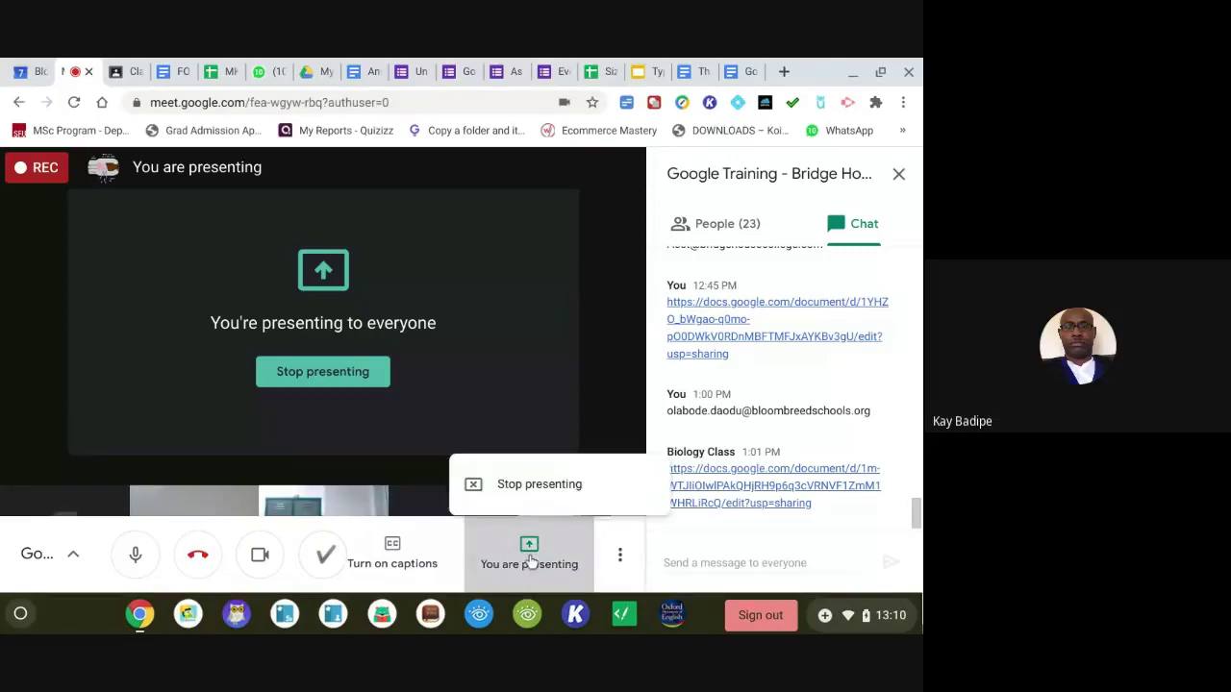
pyautogui.click(510, 472)
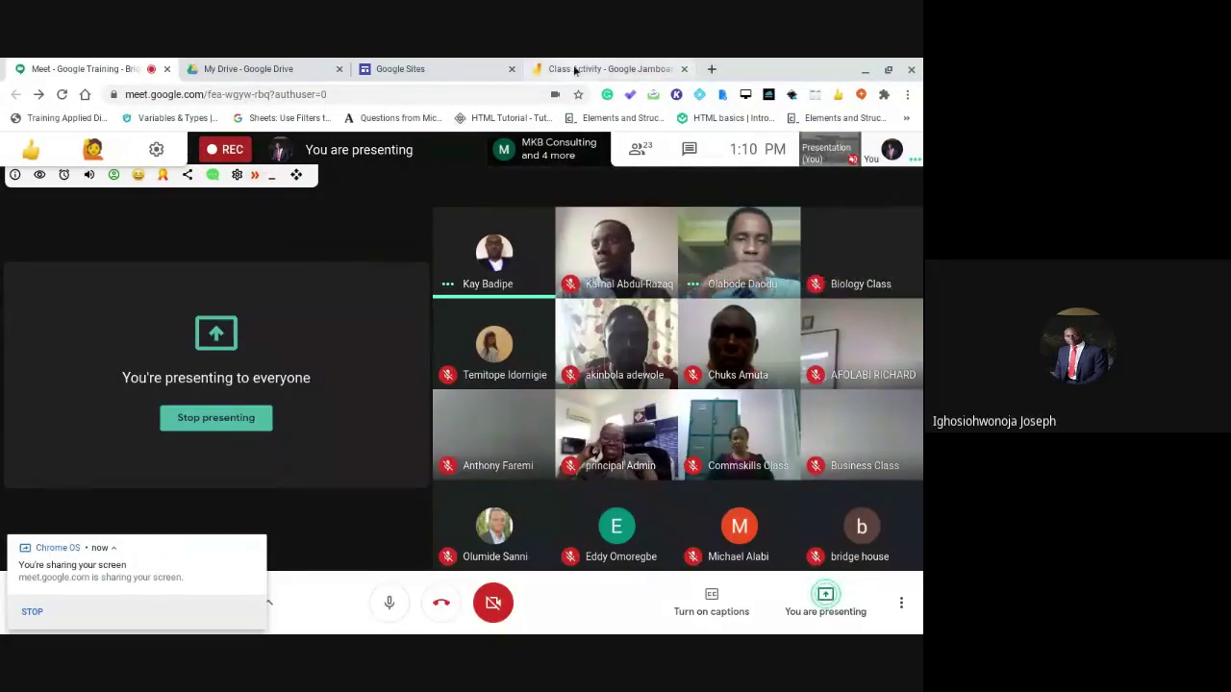
# Switch to the 'Class Activity - Google Jamboard' tab and dismiss the screen-sharing notification.
pyautogui.click(576, 69)
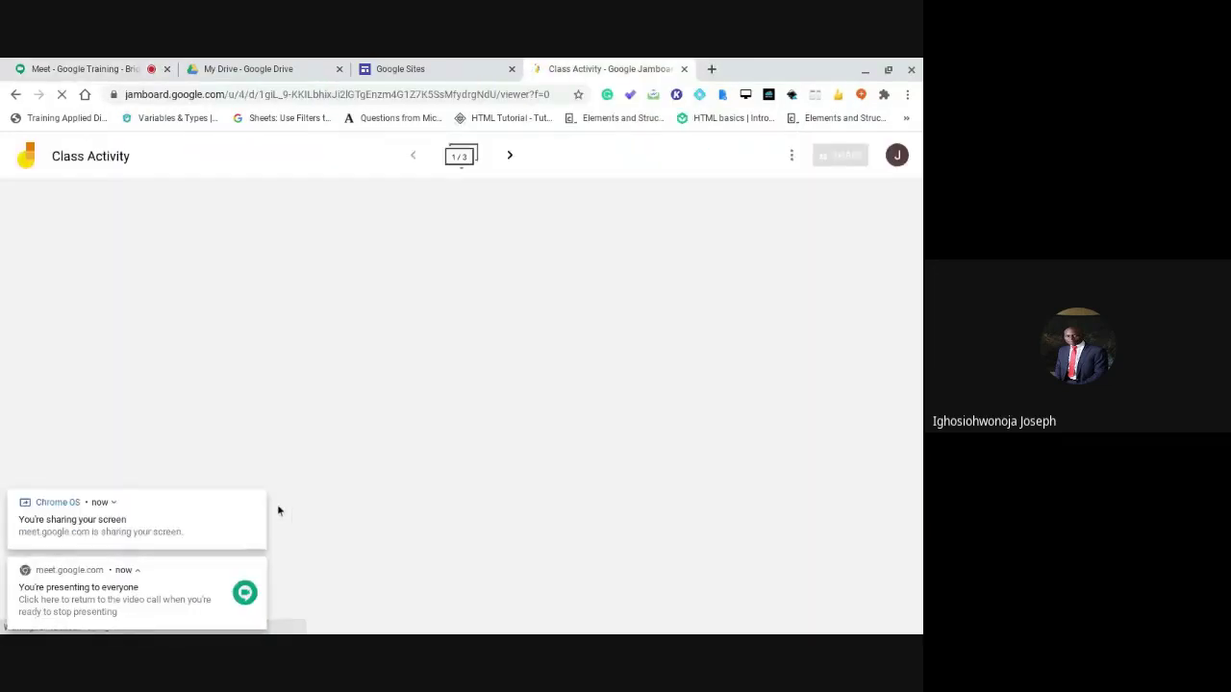
pyautogui.click(258, 502)
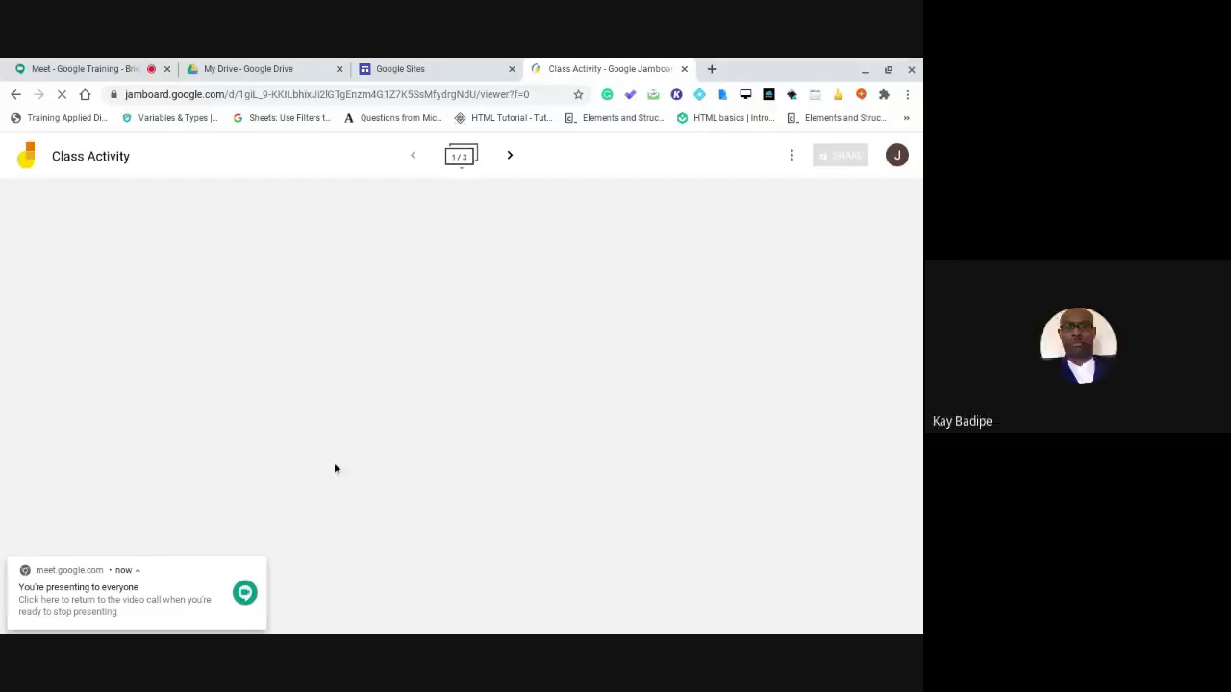
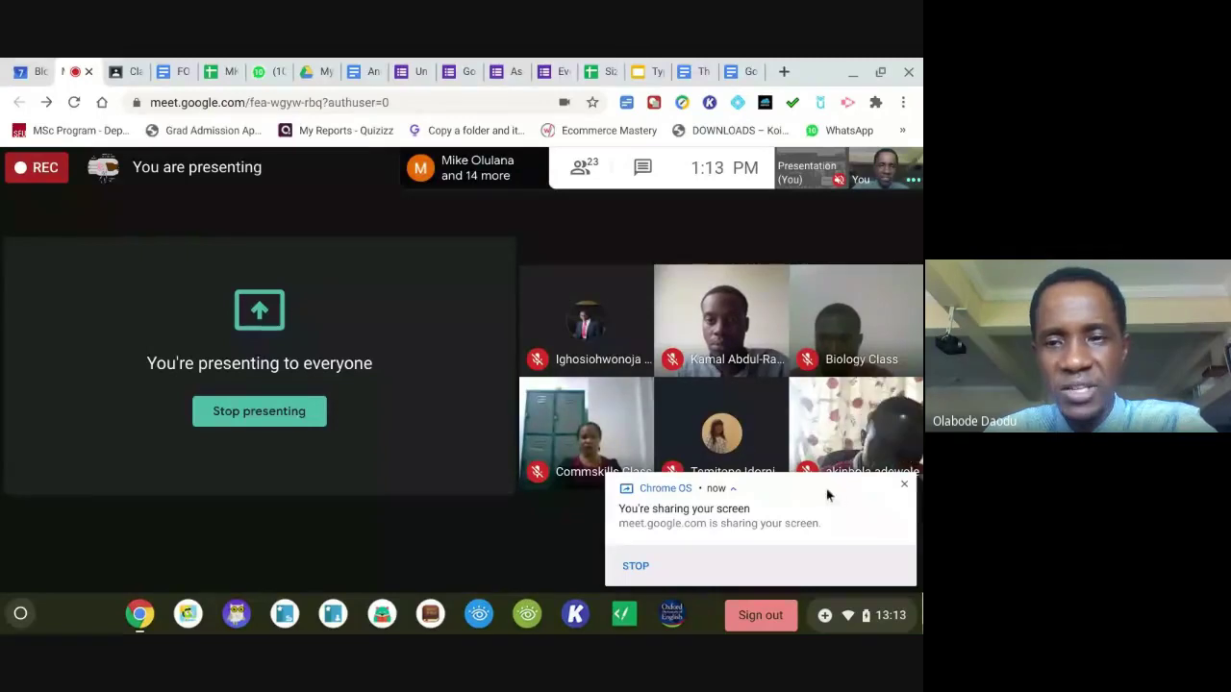
# Dismiss the screen-sharing notice and switch to the Year 11 Eagle Physics Classwork page.
pyautogui.click(904, 485)
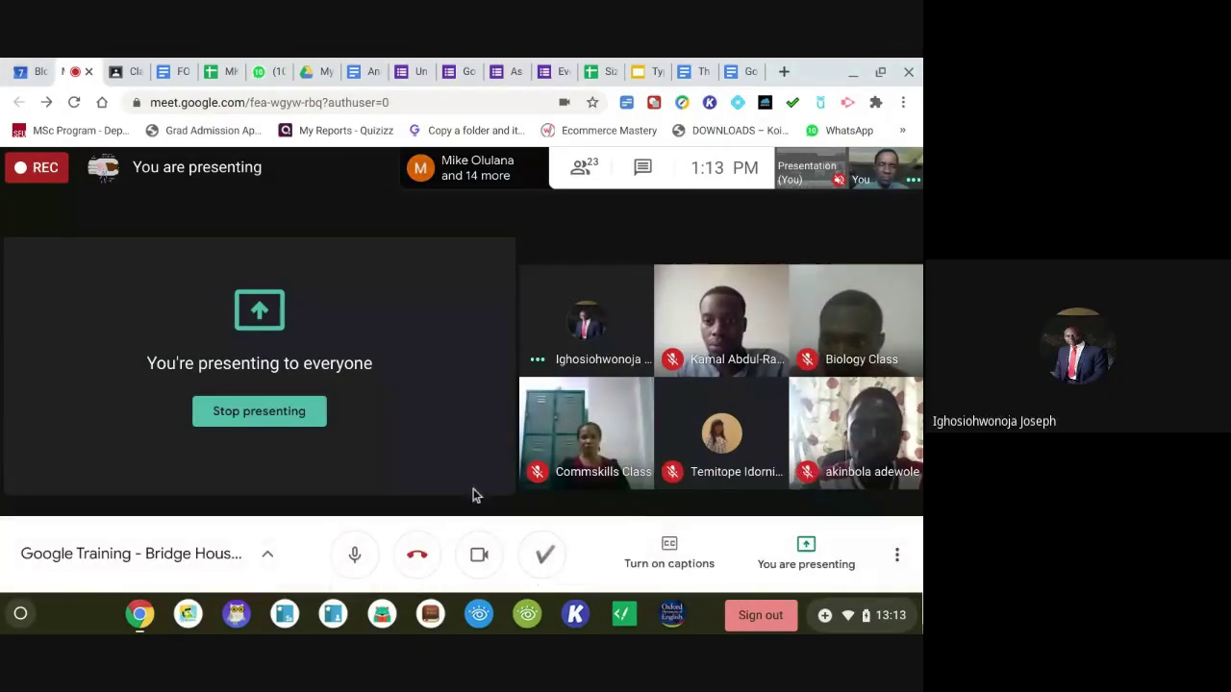
pyautogui.click(125, 73)
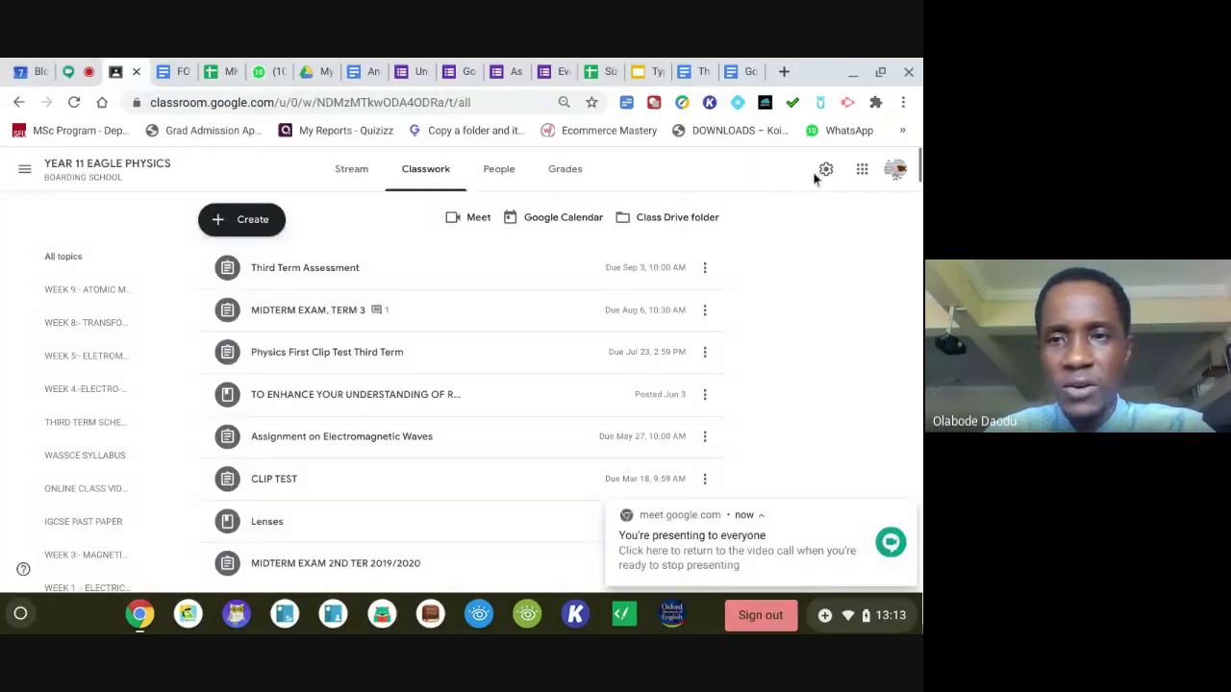
# Go to Google Sheets through the Google apps grid.
pyautogui.click(863, 170)
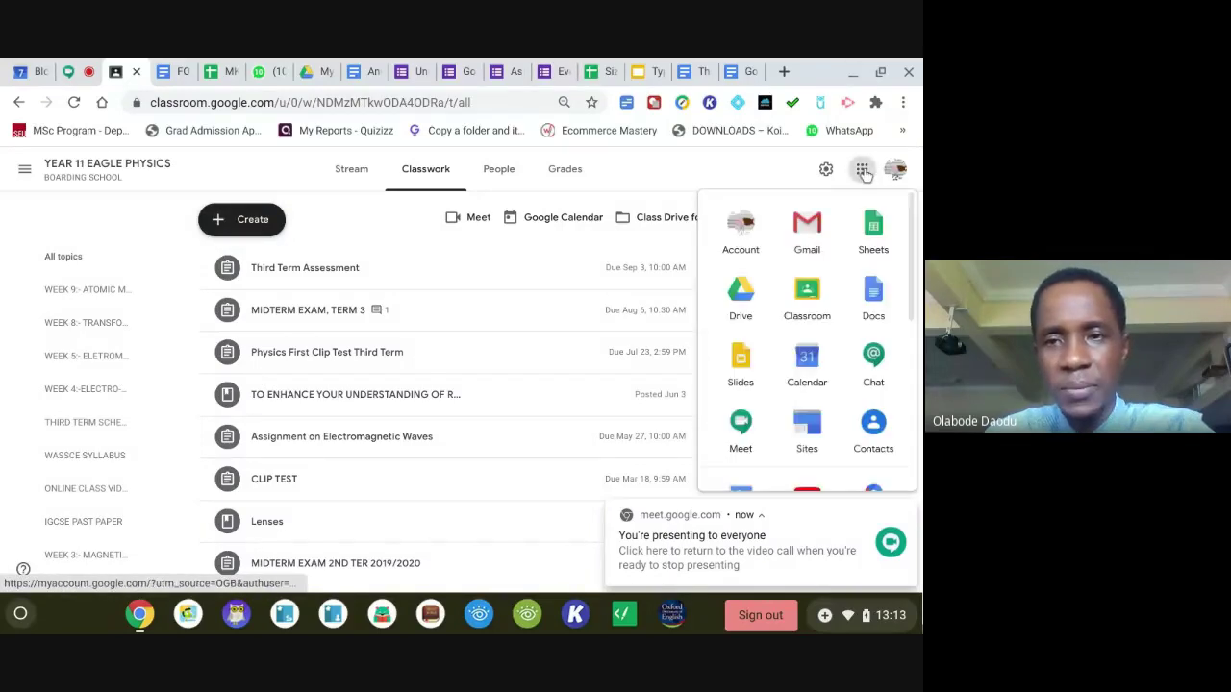
pyautogui.click(875, 236)
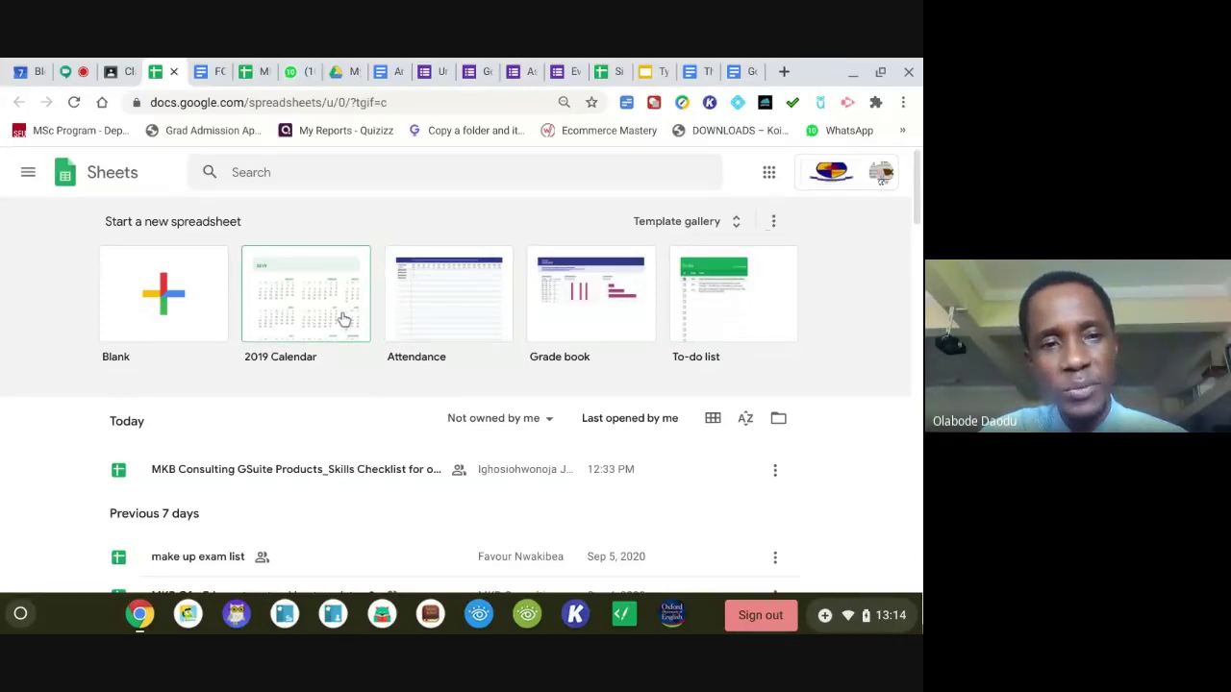
# Start a blank spreadsheet titled 'Sheet 2', then close the Share settings unchanged.
pyautogui.click(178, 310)
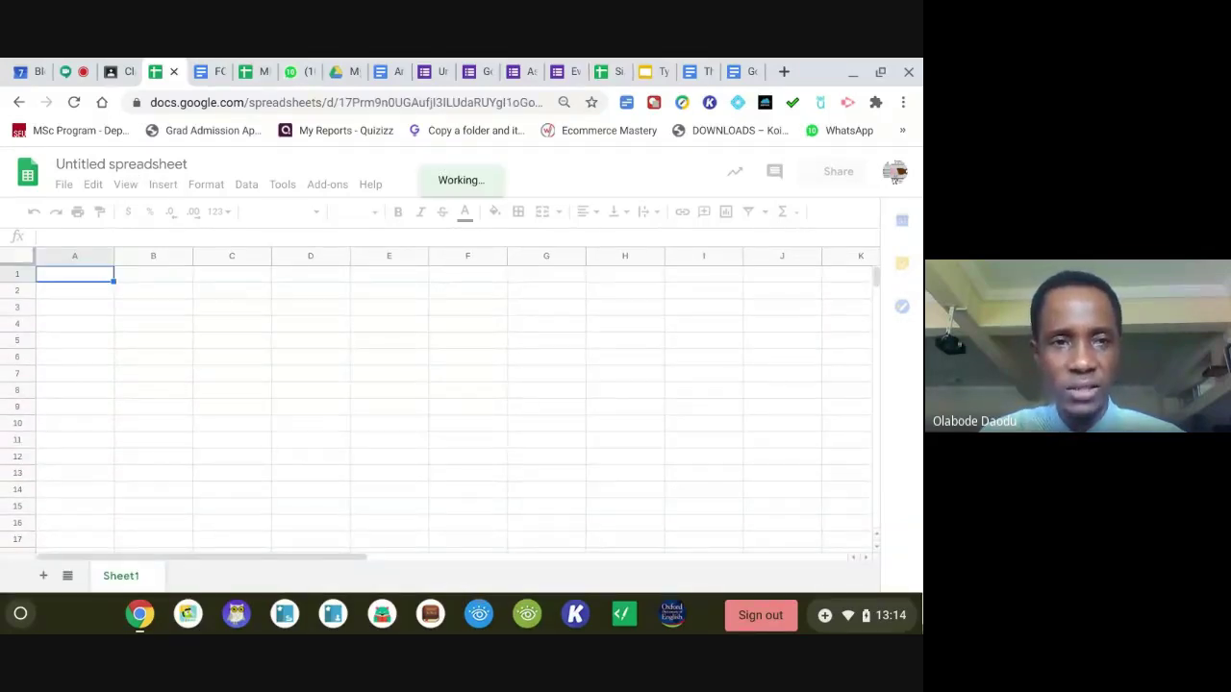
pyautogui.click(121, 165)
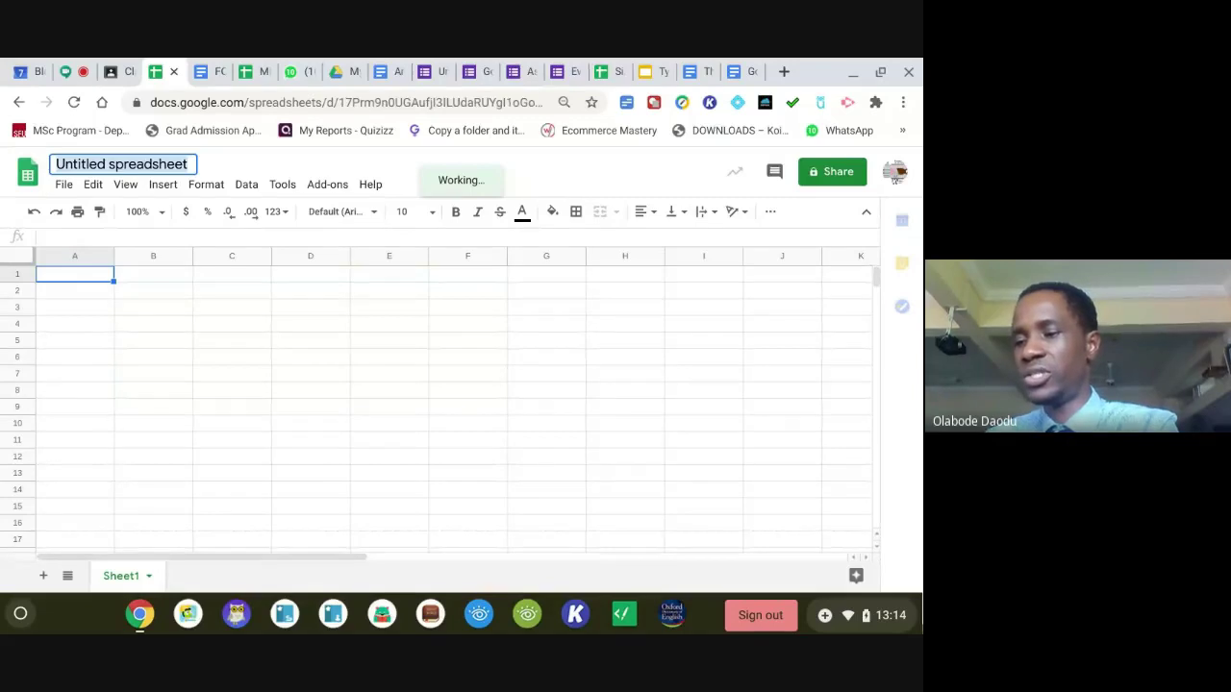
pyautogui.write('S')
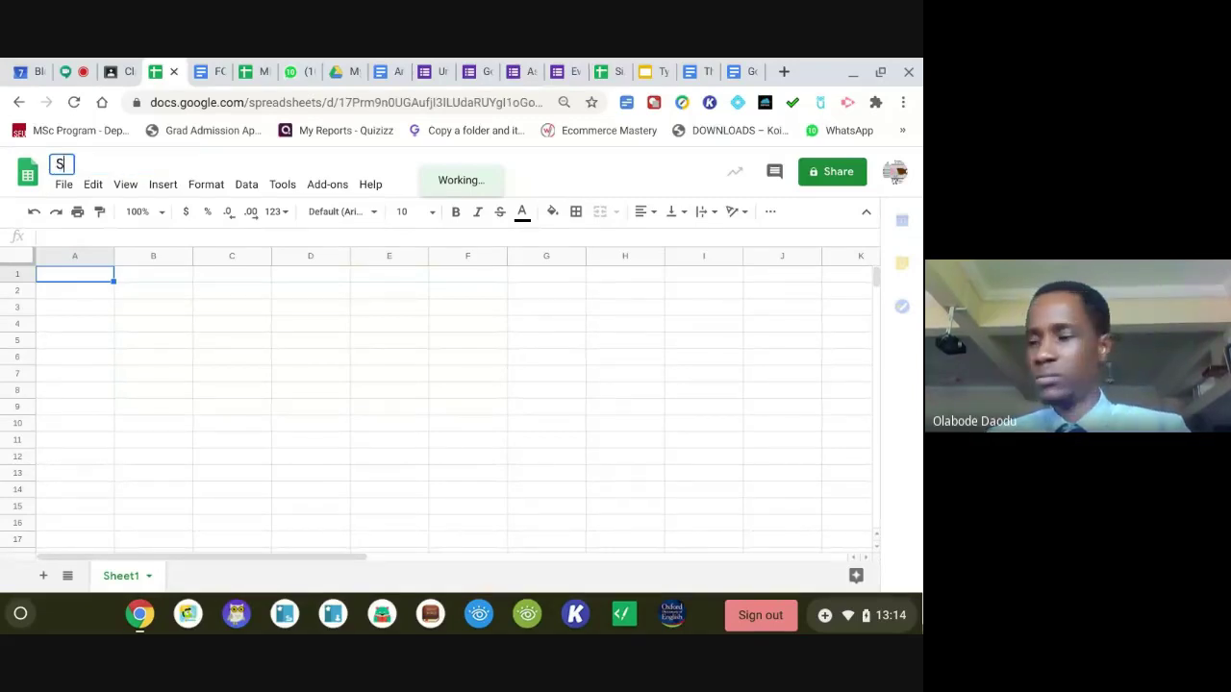
pyautogui.write('heet ')
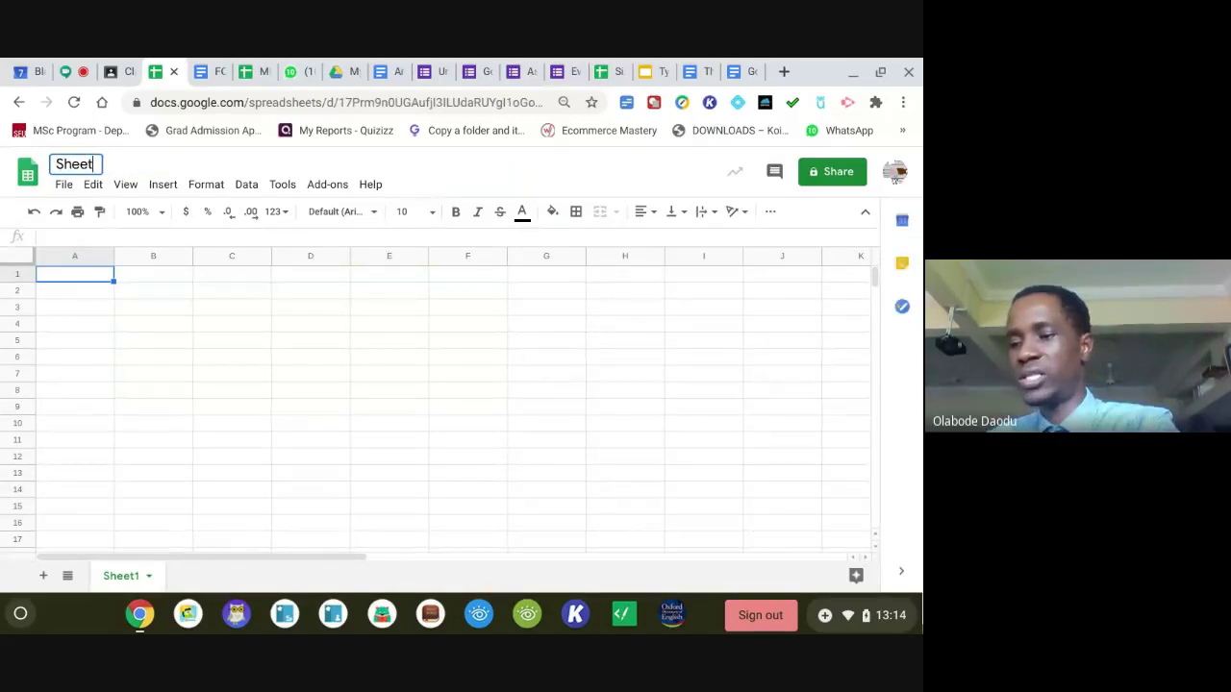
pyautogui.write('2')
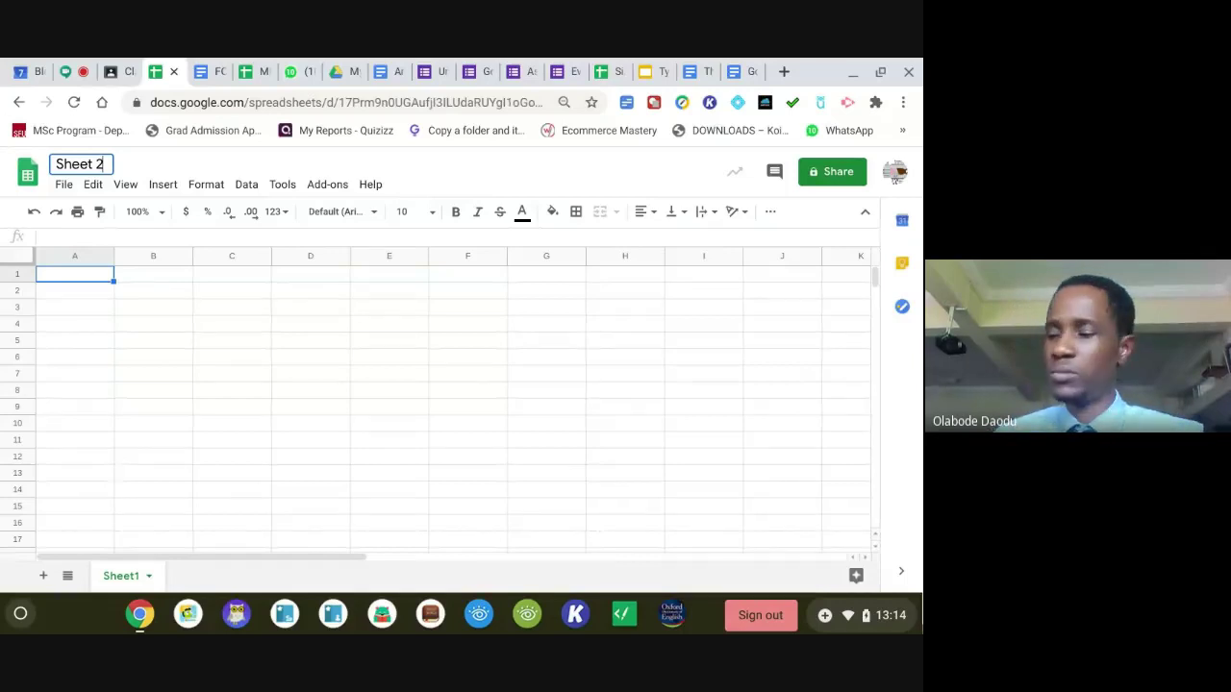
pyautogui.press('Return')
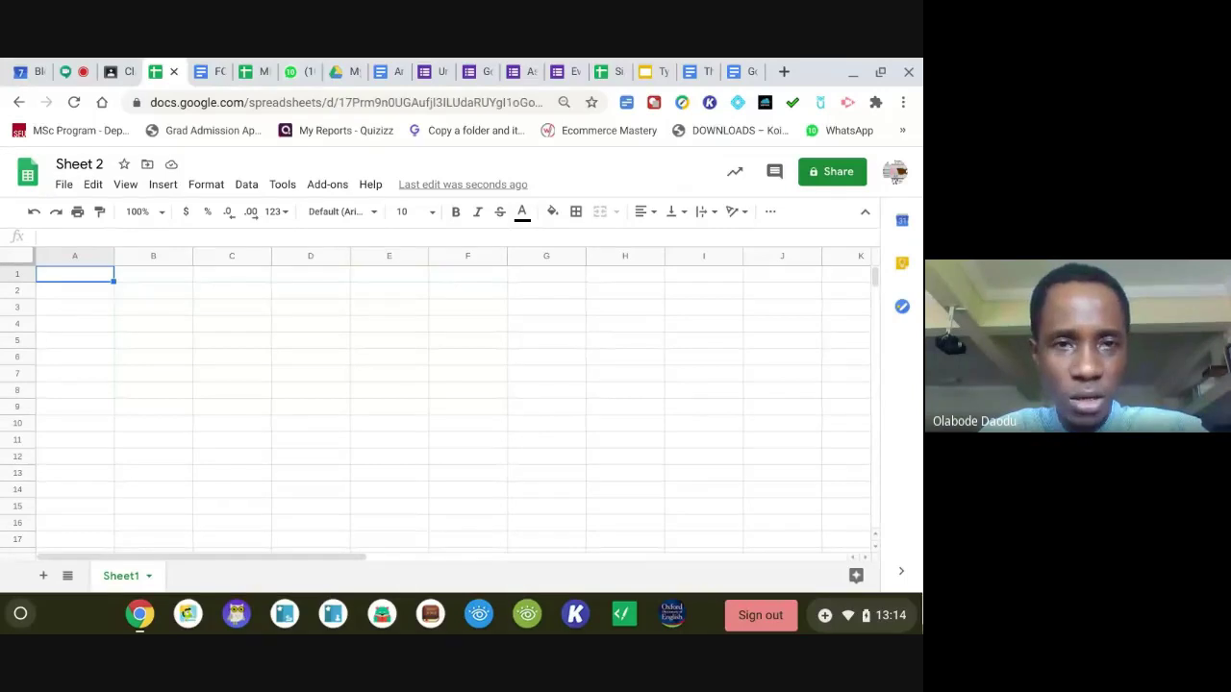
pyautogui.click(824, 178)
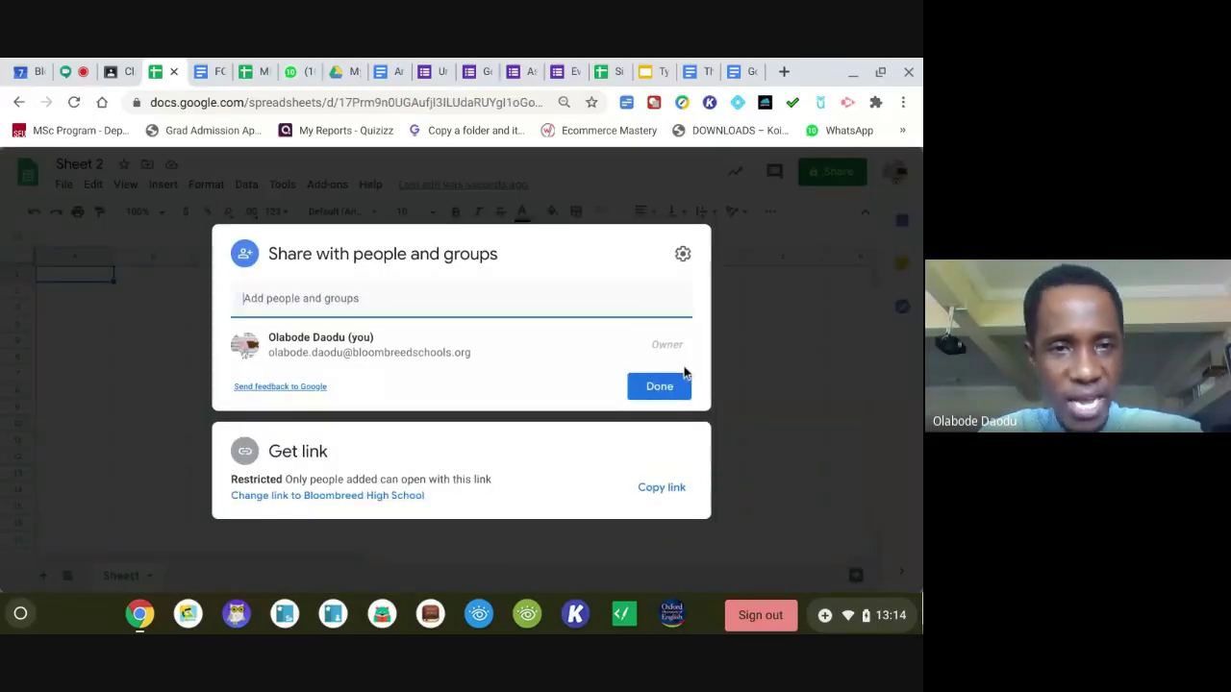
pyautogui.click(716, 225)
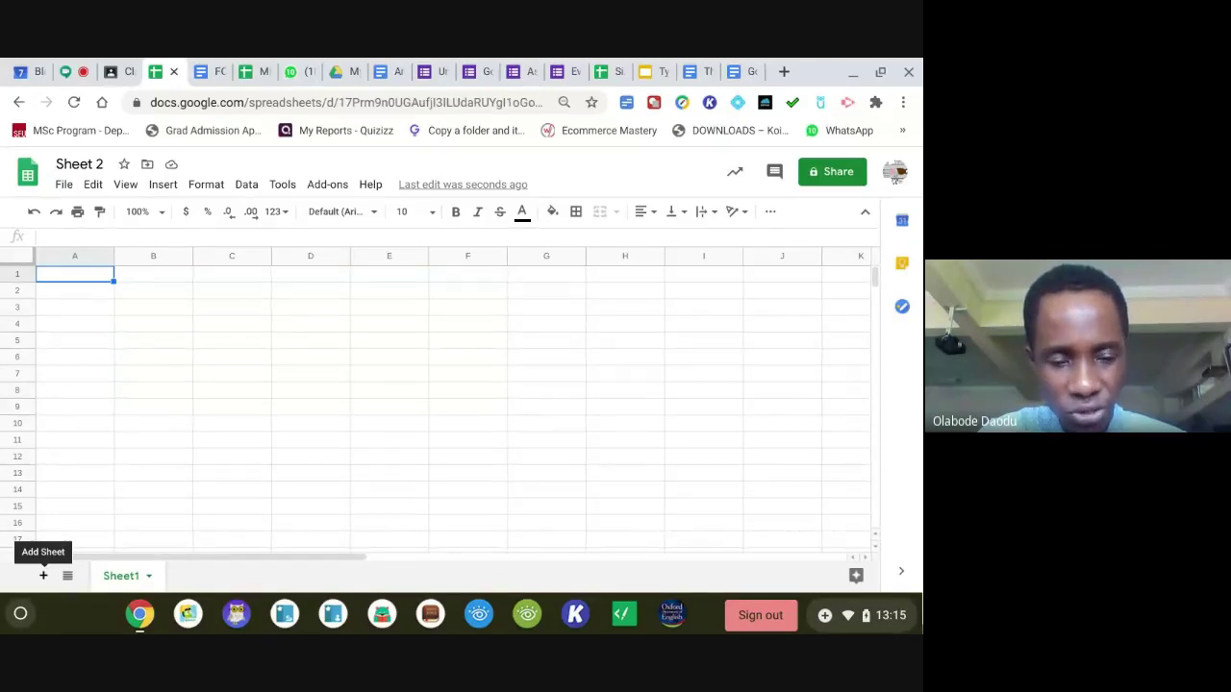
# Add a second tab, Sheet2, and colour the Sheet1 tab blue.
pyautogui.click(43, 576)
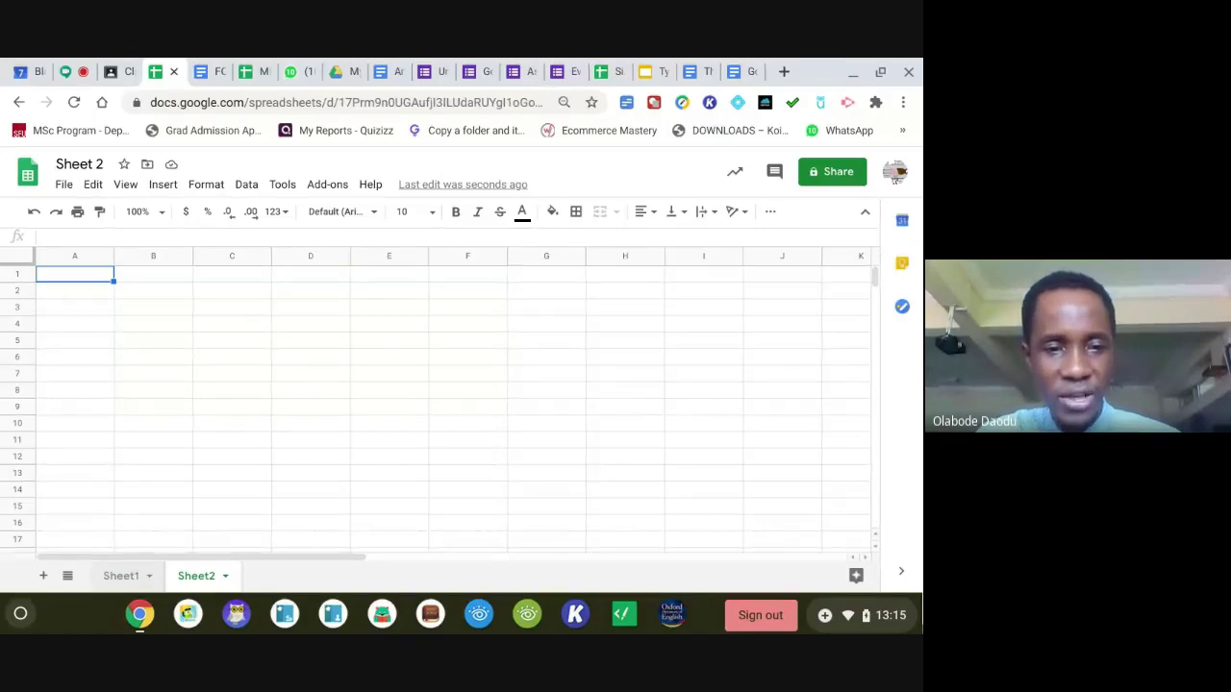
pyautogui.click(149, 580)
pyautogui.click(150, 579)
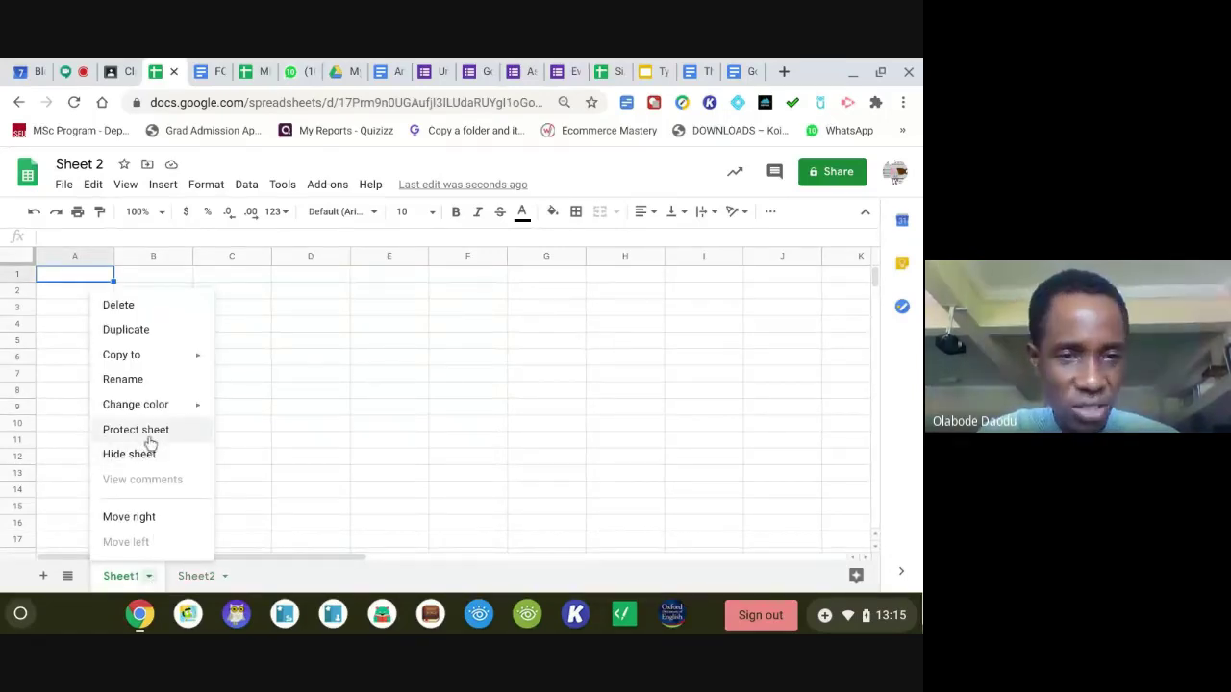
pyautogui.moveTo(173, 404)
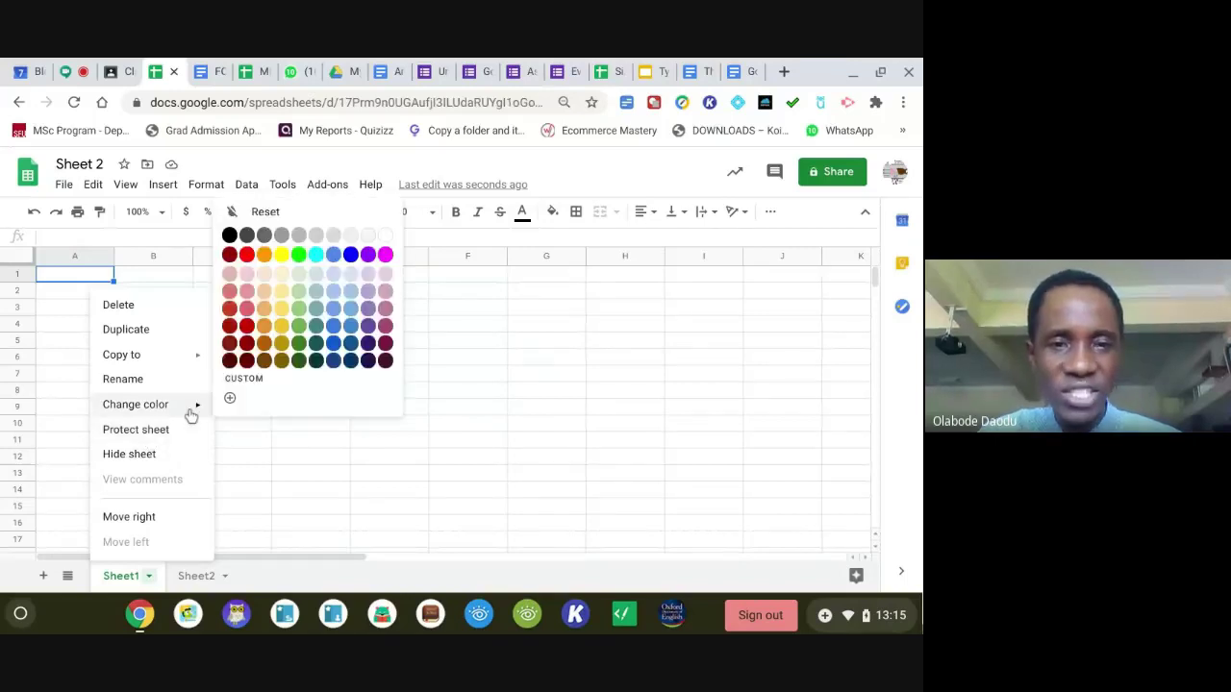
pyautogui.click(333, 255)
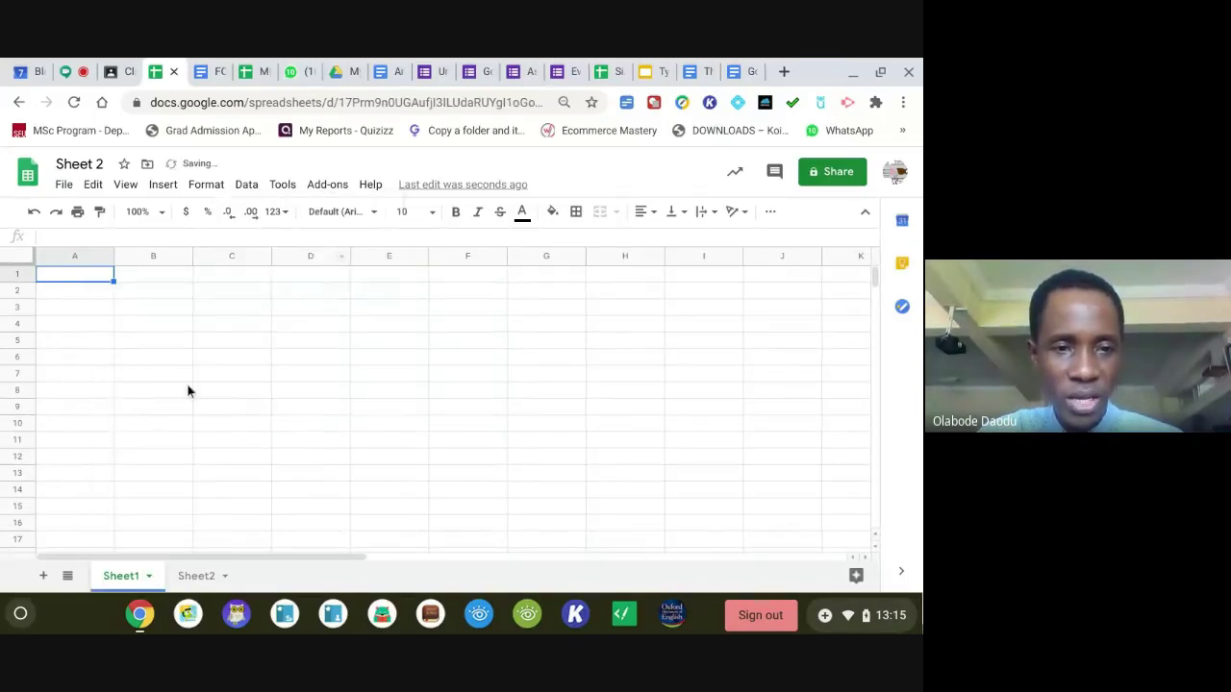
# Close the Sheet1 tab options and select cells C4, D4 and E4 for editing.
pyautogui.click(147, 576)
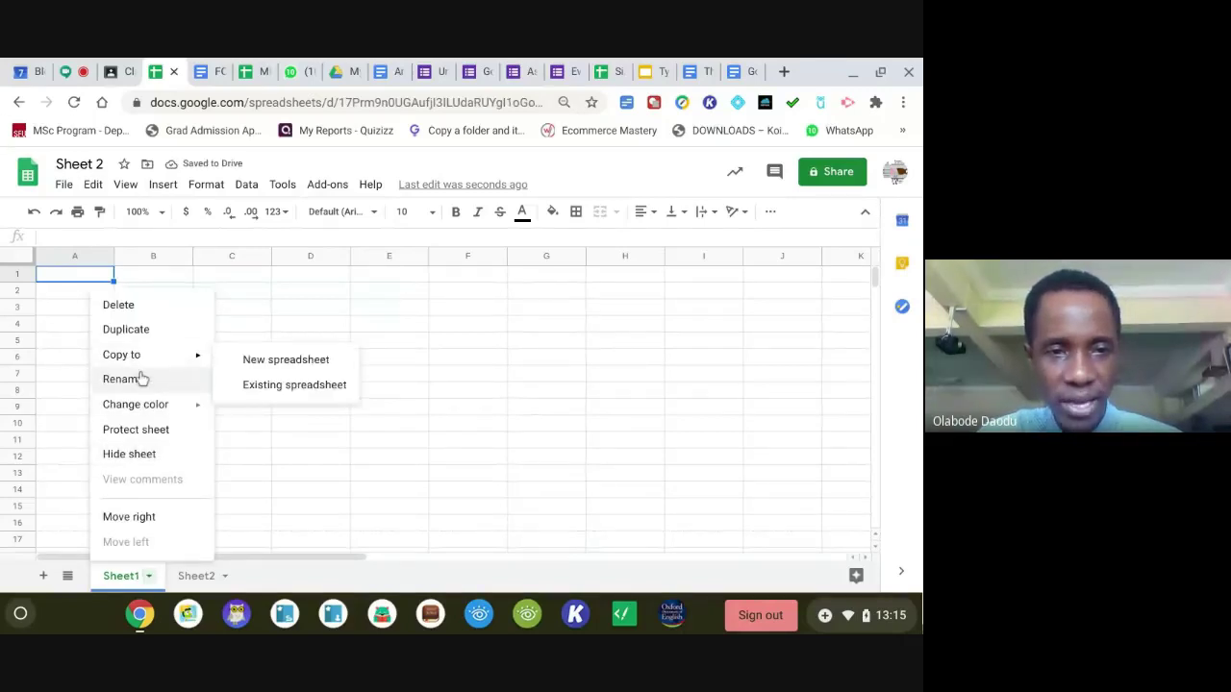
pyautogui.click(269, 321)
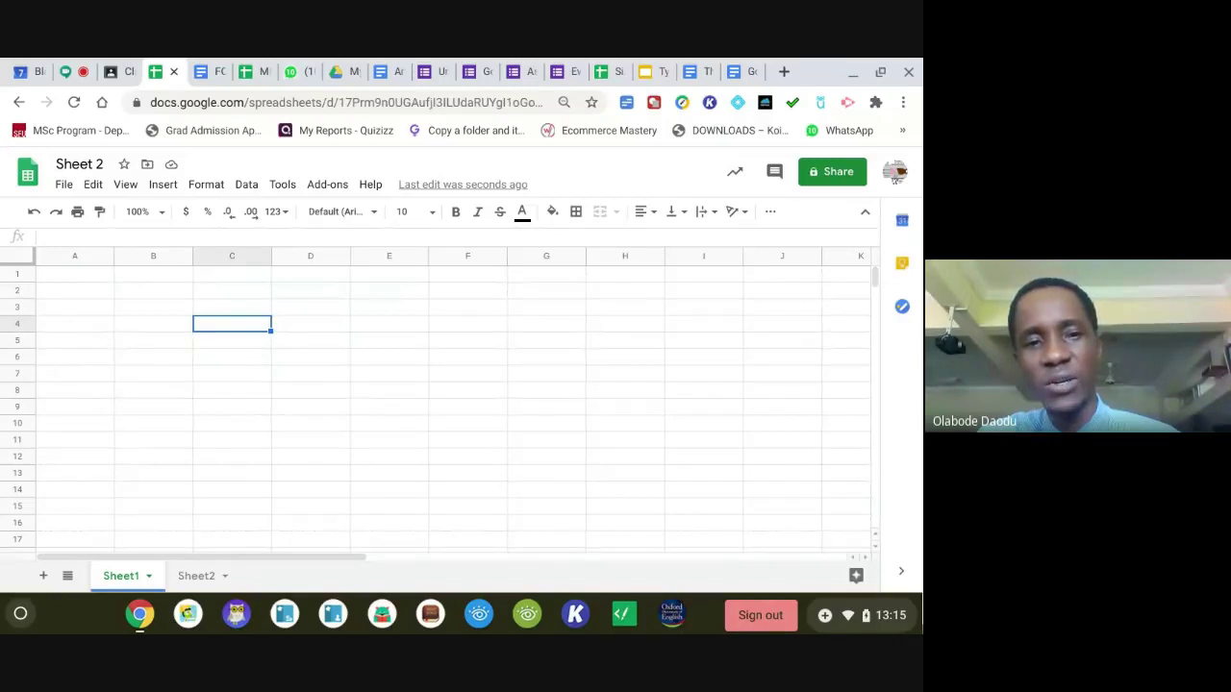
pyautogui.doubleClick(249, 327)
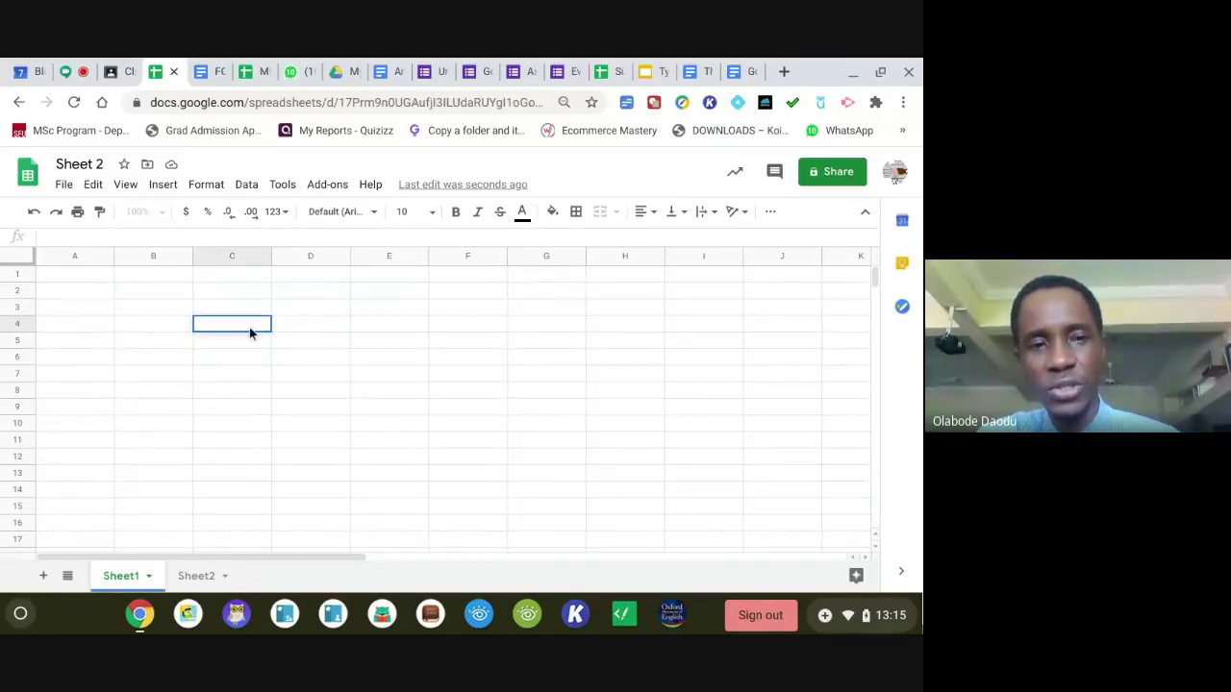
pyautogui.click(298, 329)
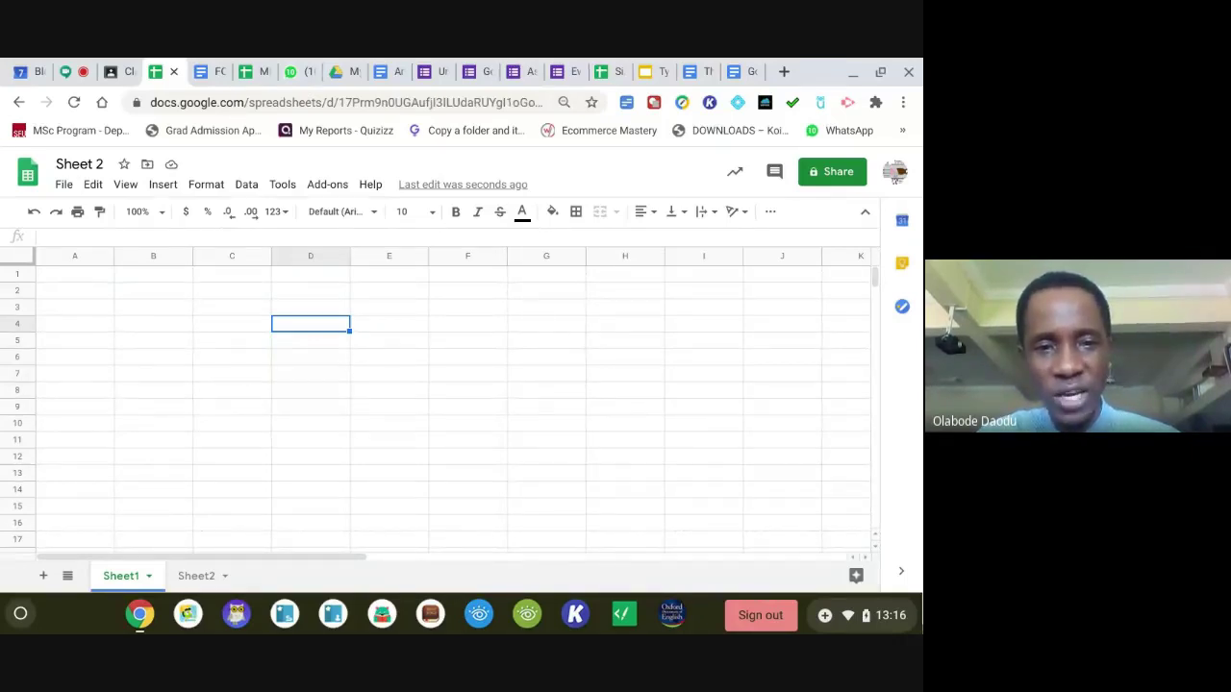
pyautogui.doubleClick(416, 326)
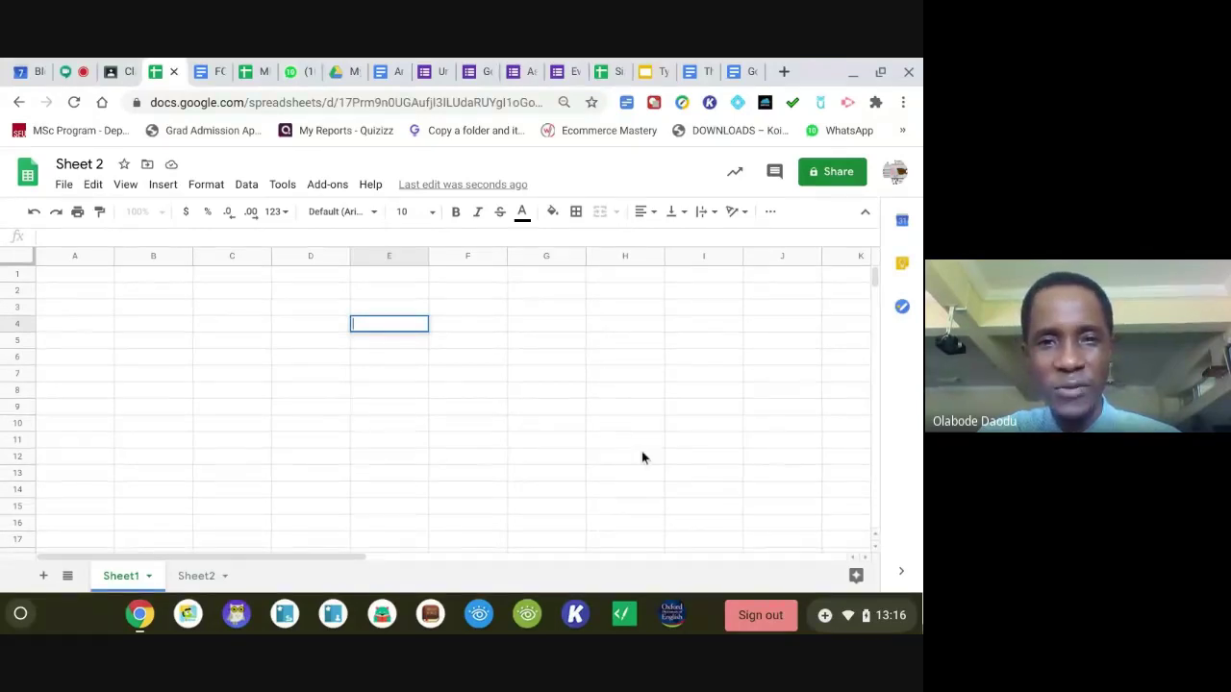
pyautogui.click(605, 72)
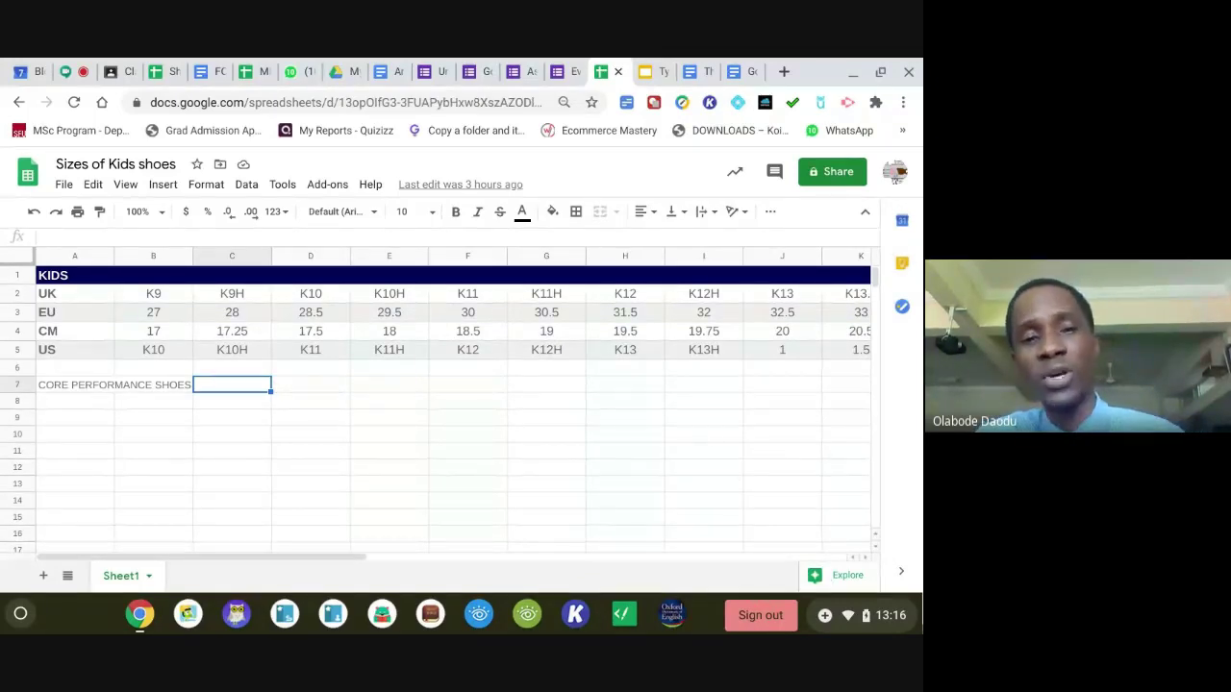
pyautogui.click(829, 577)
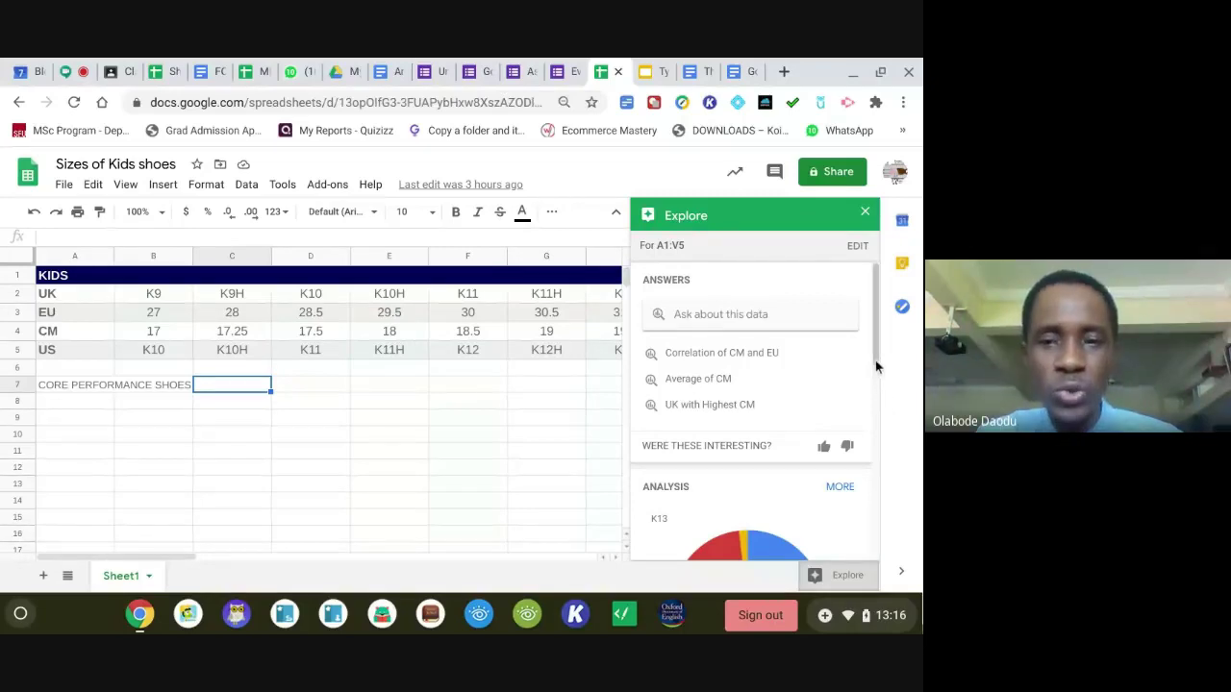
pyautogui.moveTo(876, 366); pyautogui.dragTo(842, 411)
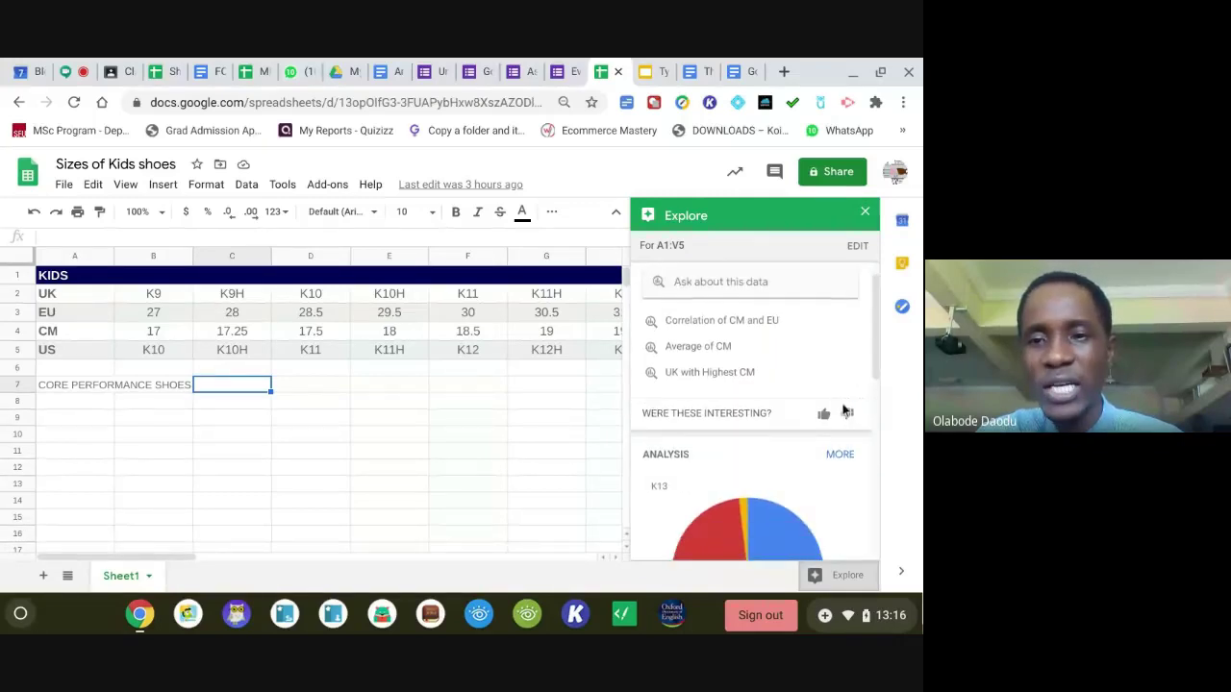
pyautogui.click(837, 456)
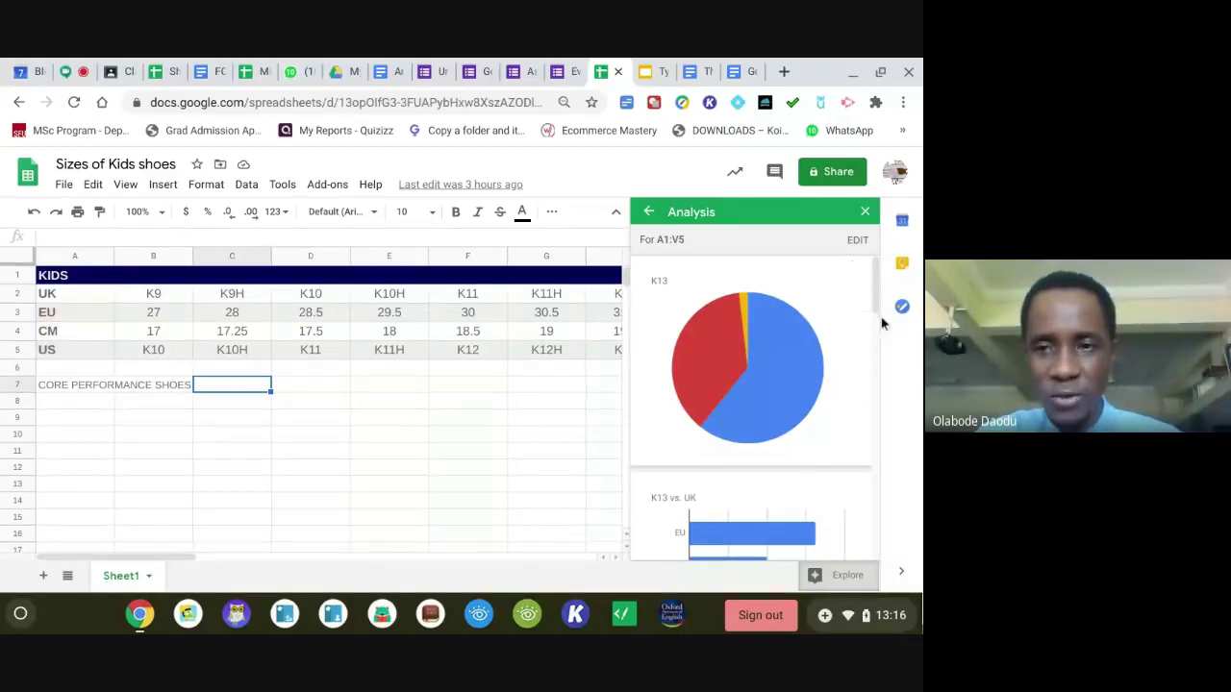
pyautogui.moveTo(873, 302); pyautogui.dragTo(873, 353)
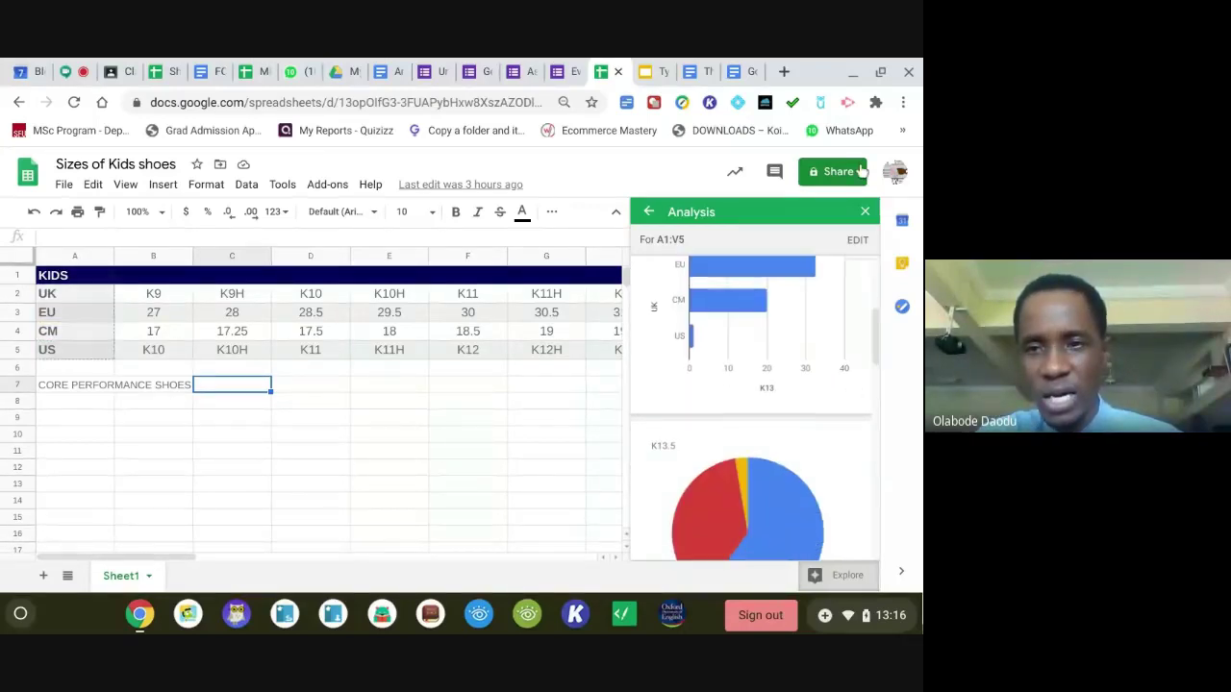
pyautogui.click(865, 212)
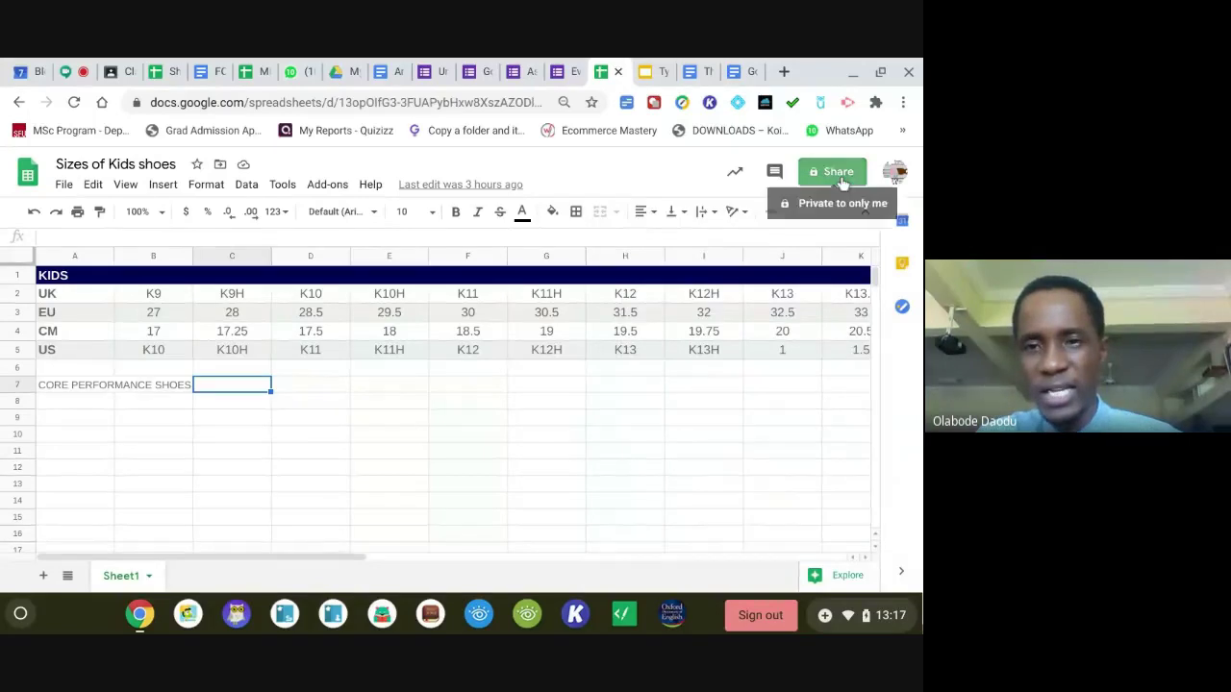
# Give anyone with the link Editor access to 'Sizes of Kids shoes' and copy the link.
pyautogui.click(838, 179)
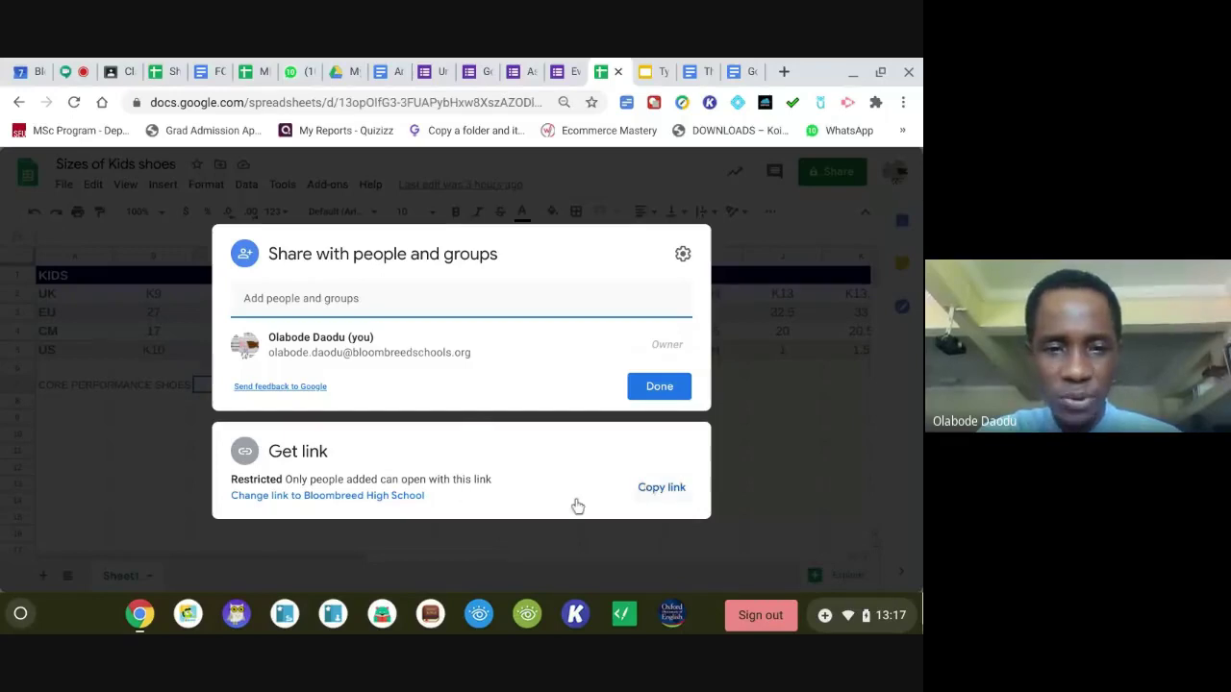
pyautogui.click(352, 496)
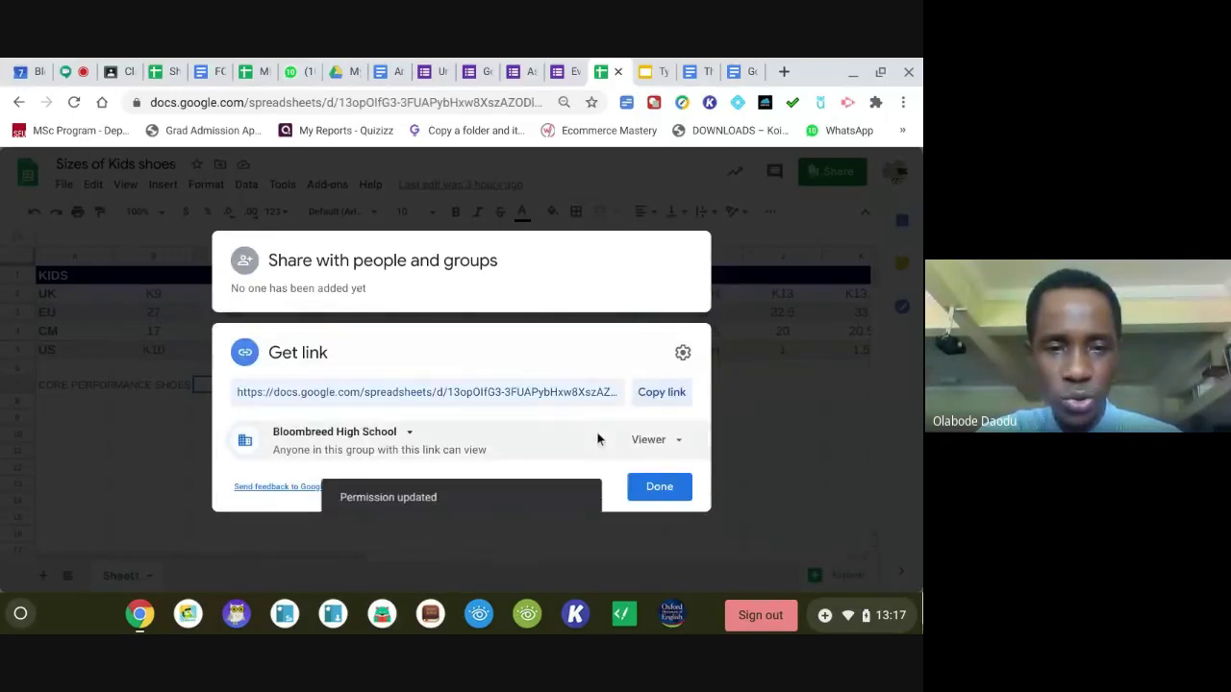
pyautogui.click(647, 442)
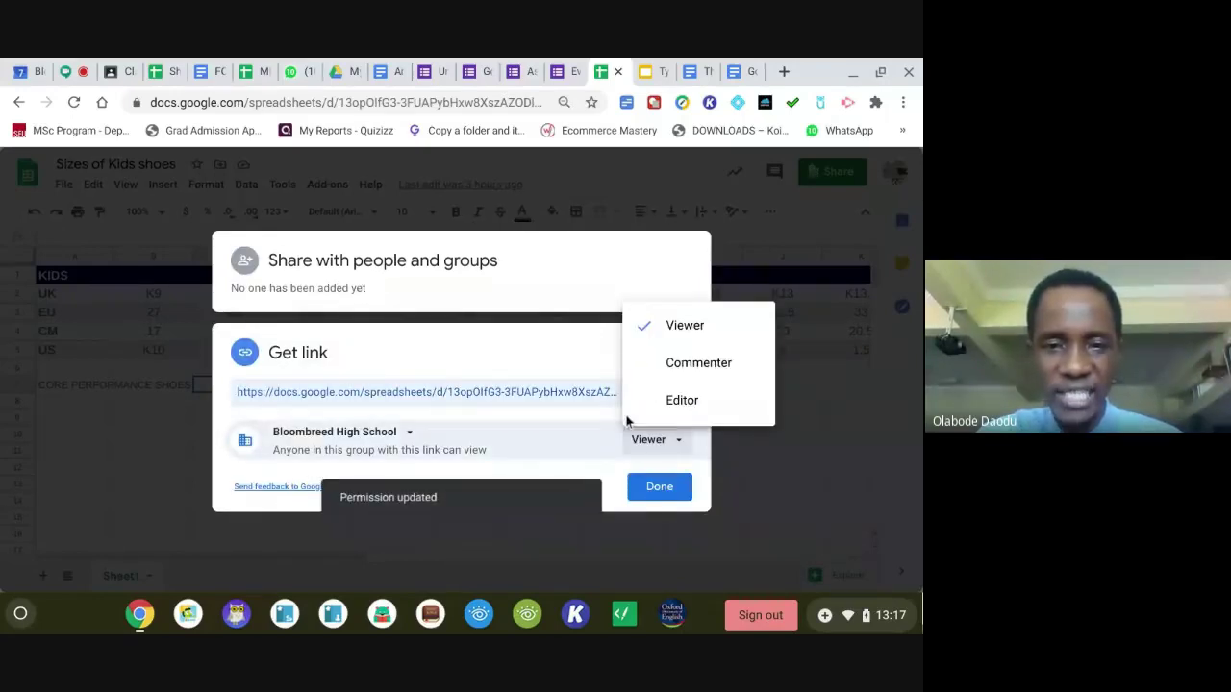
pyautogui.click(673, 412)
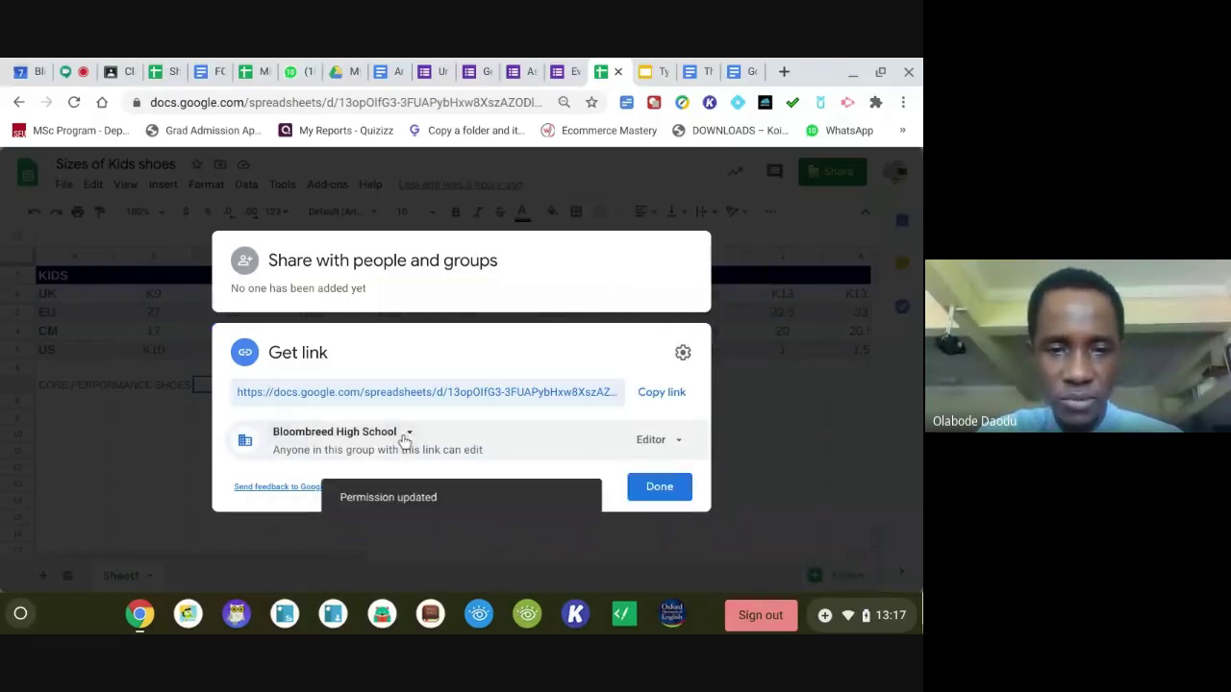
pyautogui.click(404, 434)
pyautogui.click(394, 410)
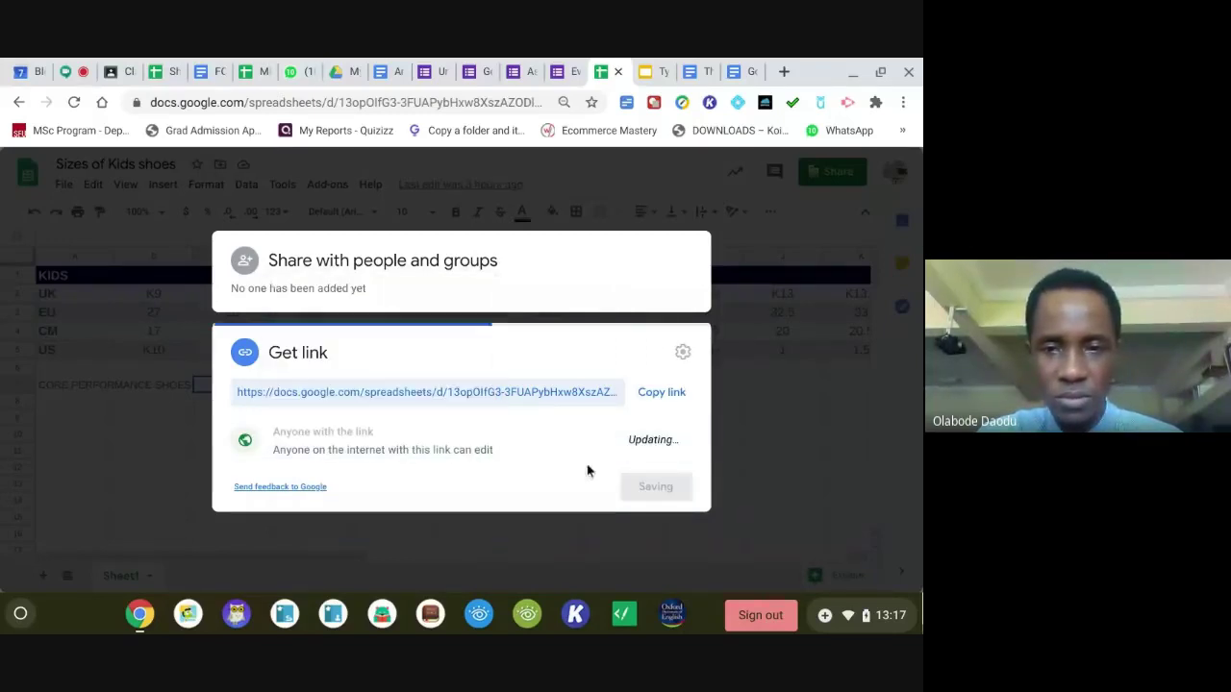
pyautogui.click(670, 396)
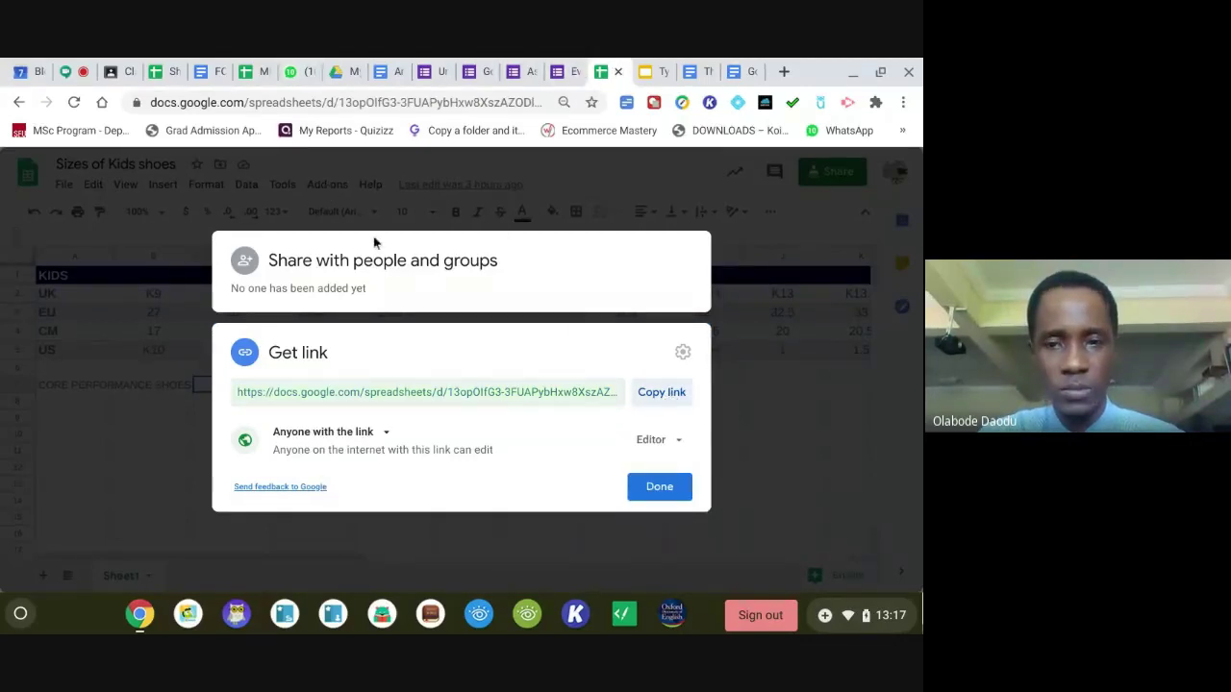
pyautogui.click(652, 490)
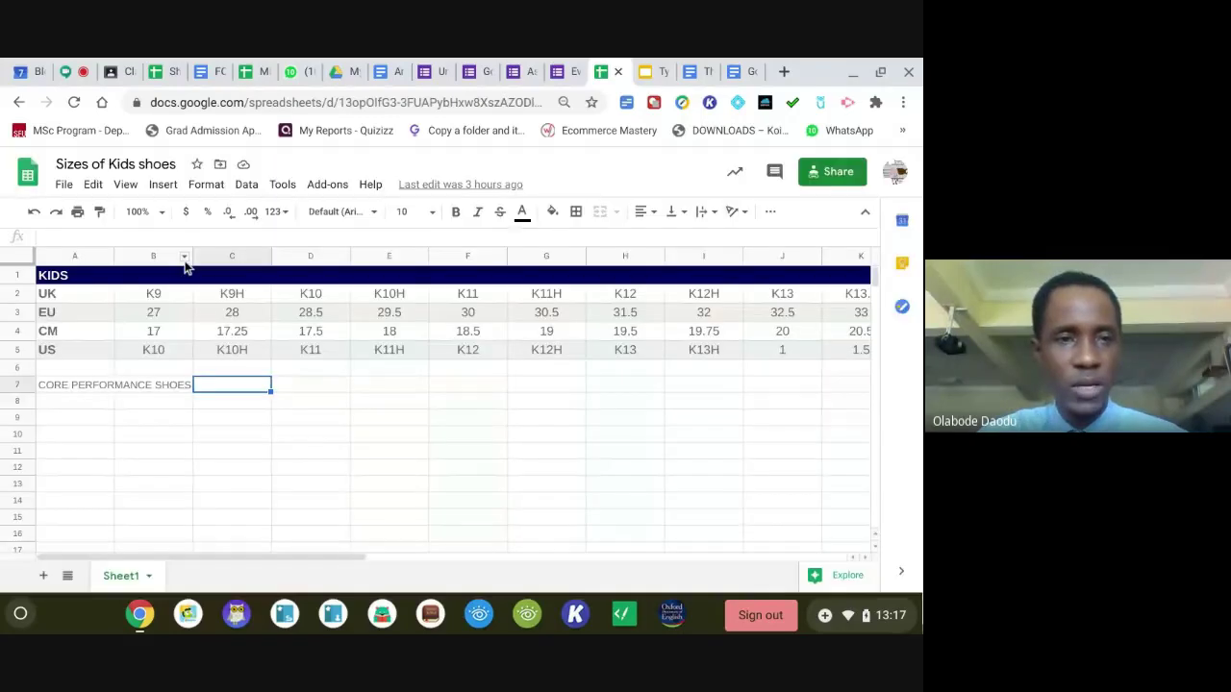
# Look at the File > Download formats without choosing one, then return to the Meet call.
pyautogui.click(65, 186)
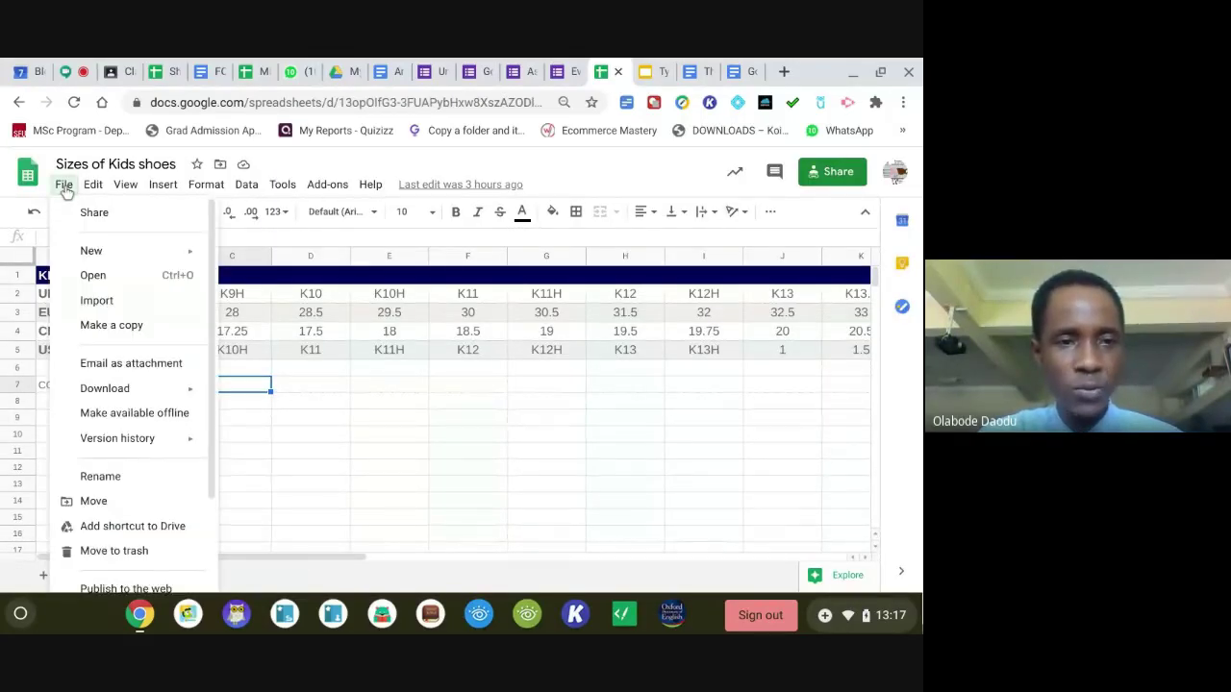
pyautogui.moveTo(151, 394)
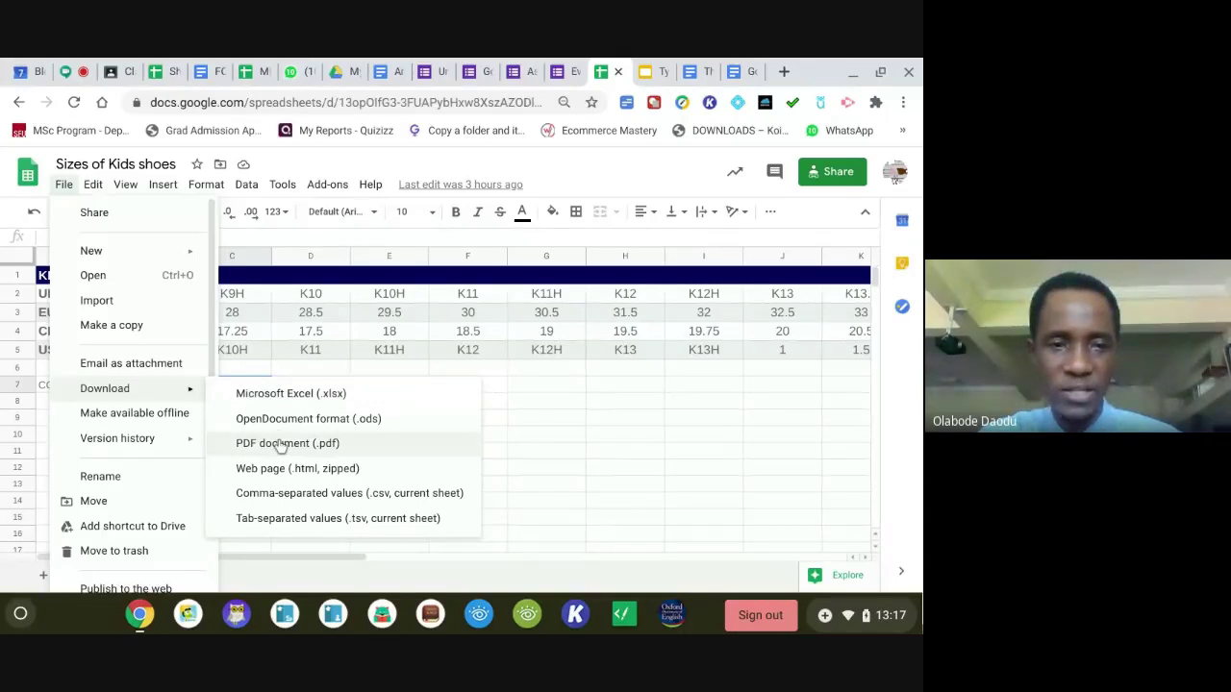
pyautogui.click(296, 251)
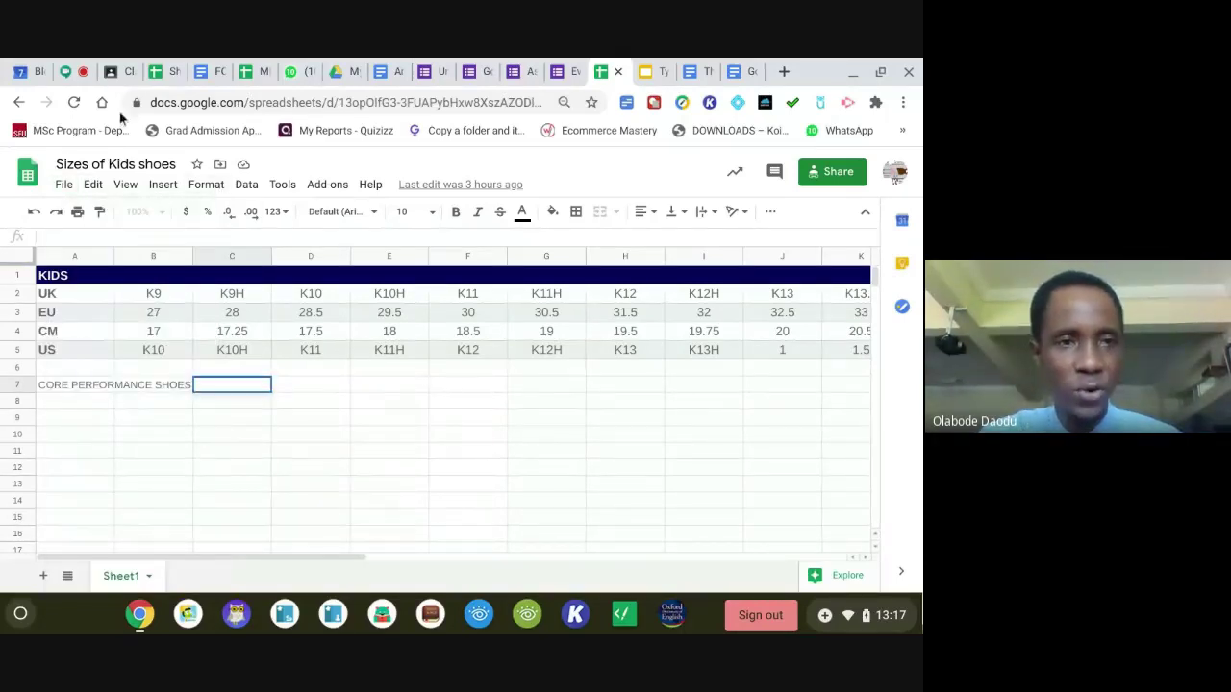
pyautogui.click(77, 73)
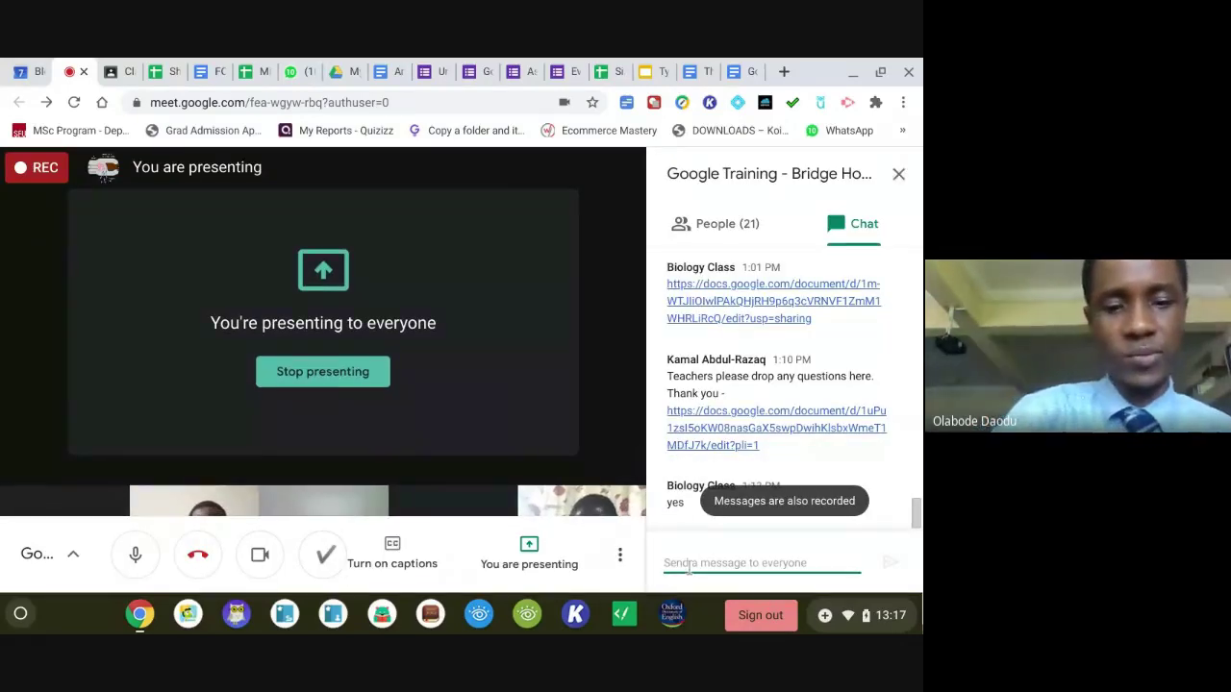
# Post the copied editor link in Meet chat, stop presenting, and switch to the Class Activity Jamboard.
pyautogui.hotkey('ctrl', 'v')
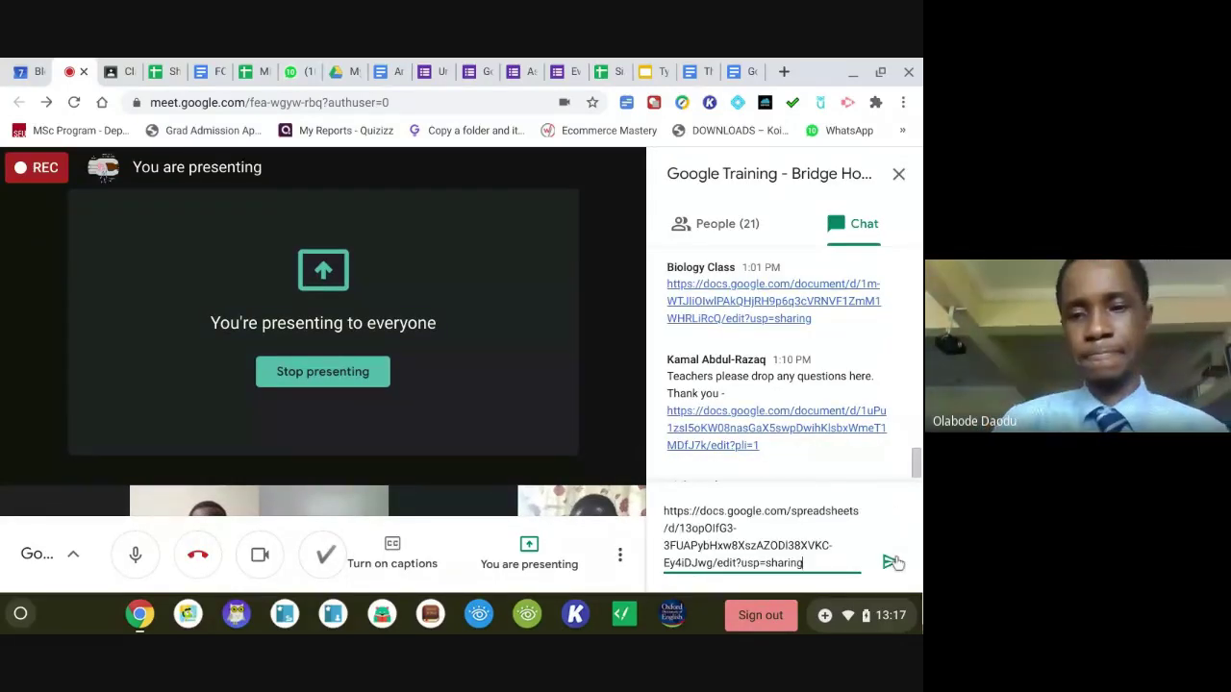
pyautogui.click(891, 563)
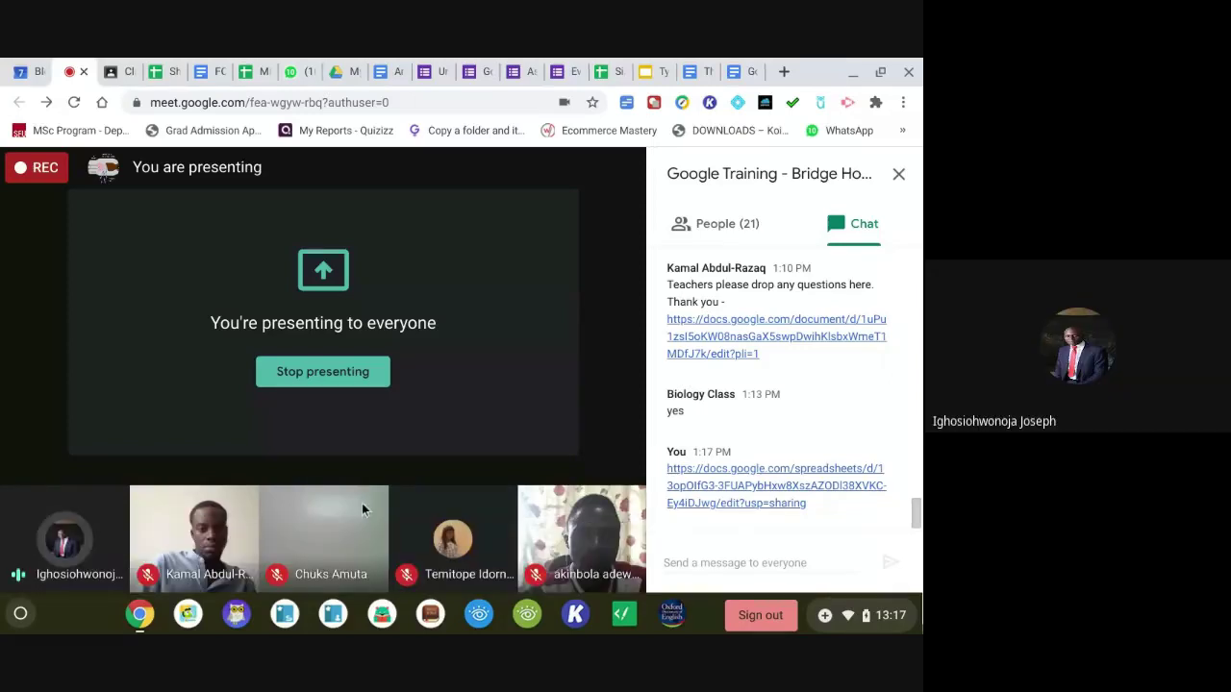
pyautogui.click(544, 554)
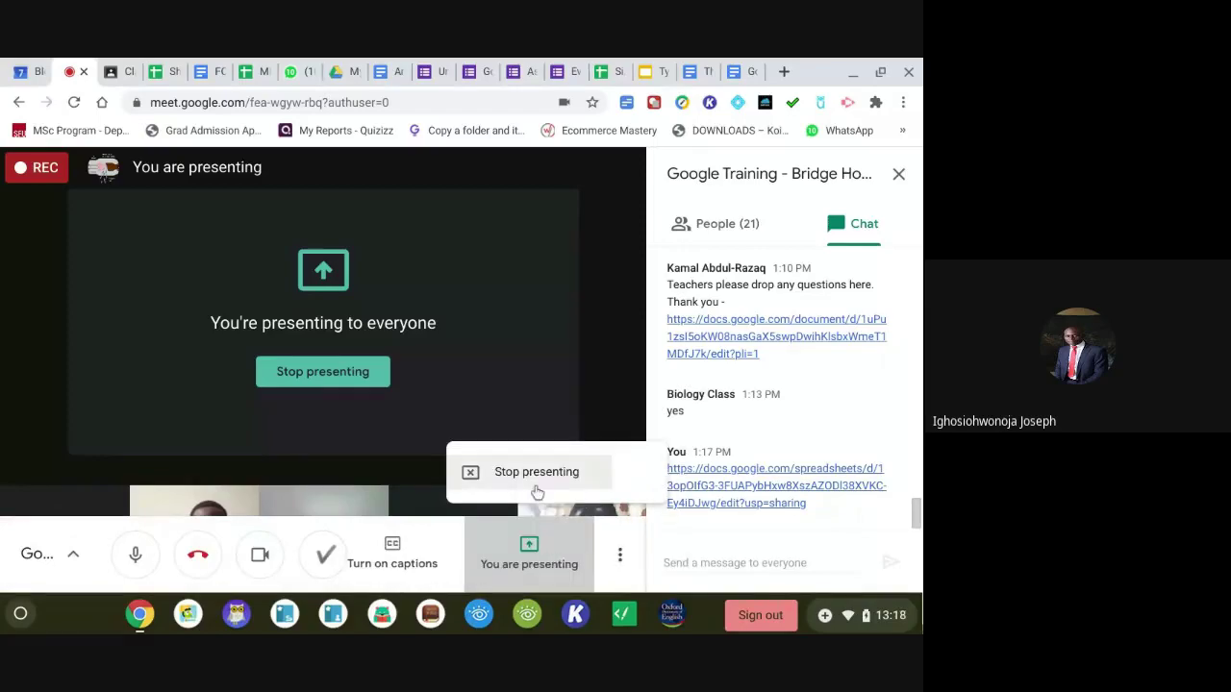
pyautogui.click(537, 489)
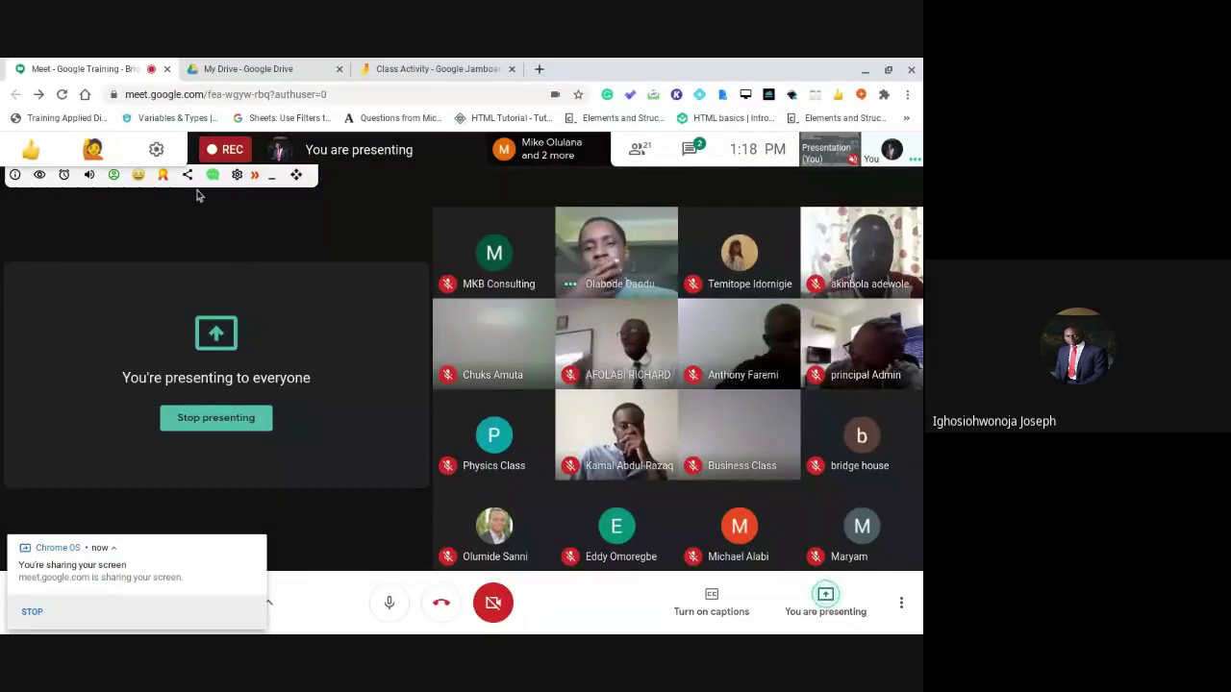
pyautogui.click(421, 68)
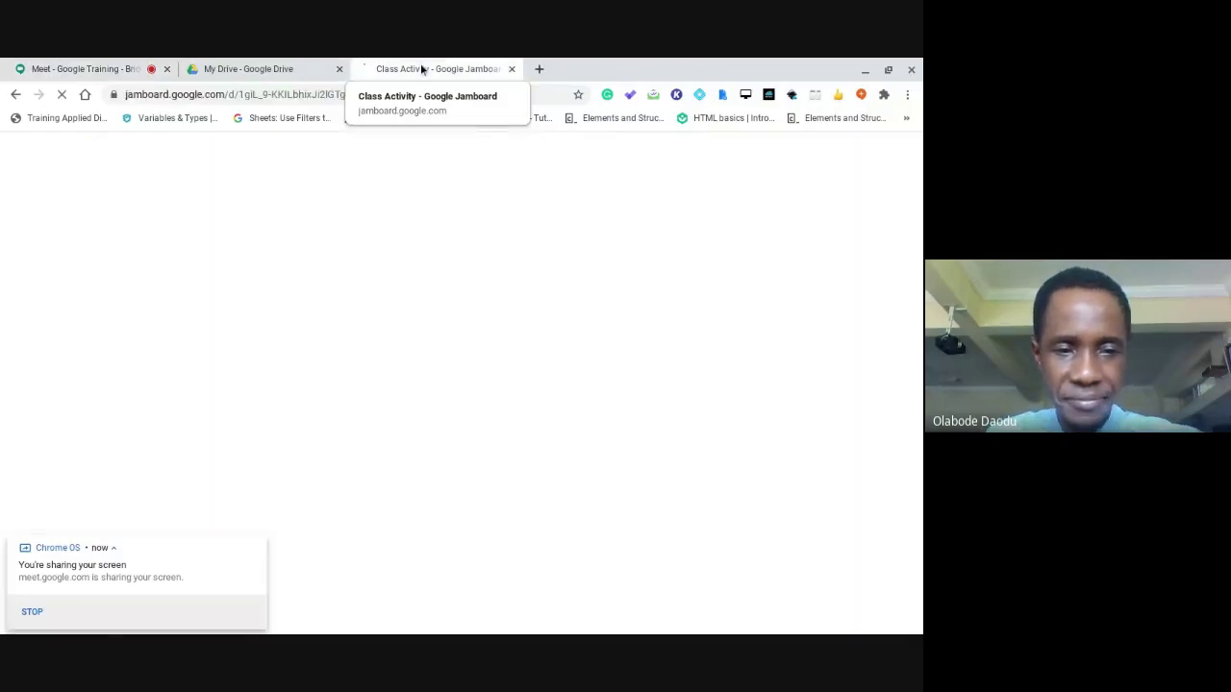